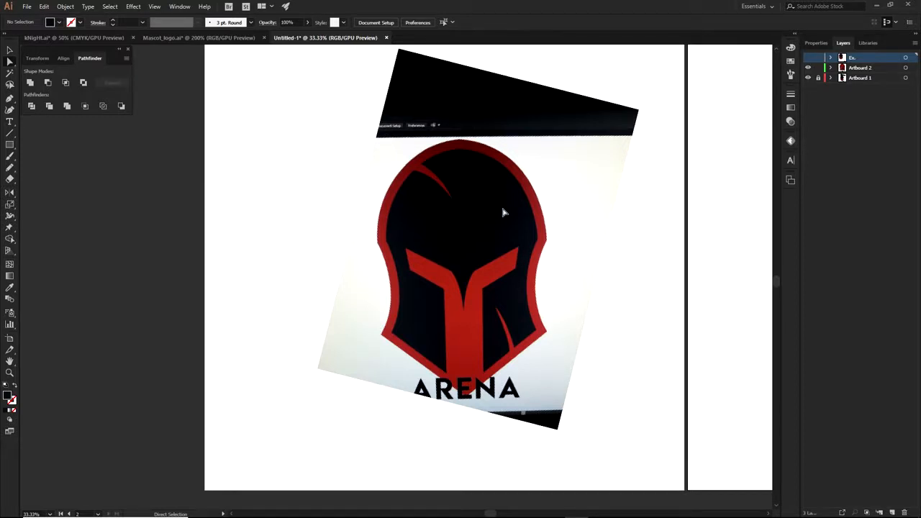
- Compare the reference helmet photo with the finished Arena mascot logo on the neighbouring artboard and collapse the Artboard 2 layer
scroll(464, 231, "up", 1)
left_click_drag(515, 277, 535, 255)
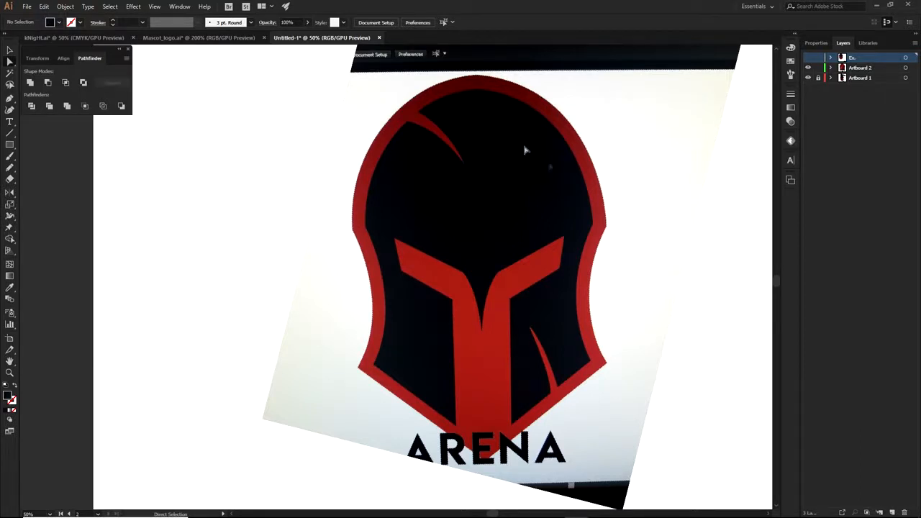
key("ctrl+minus")
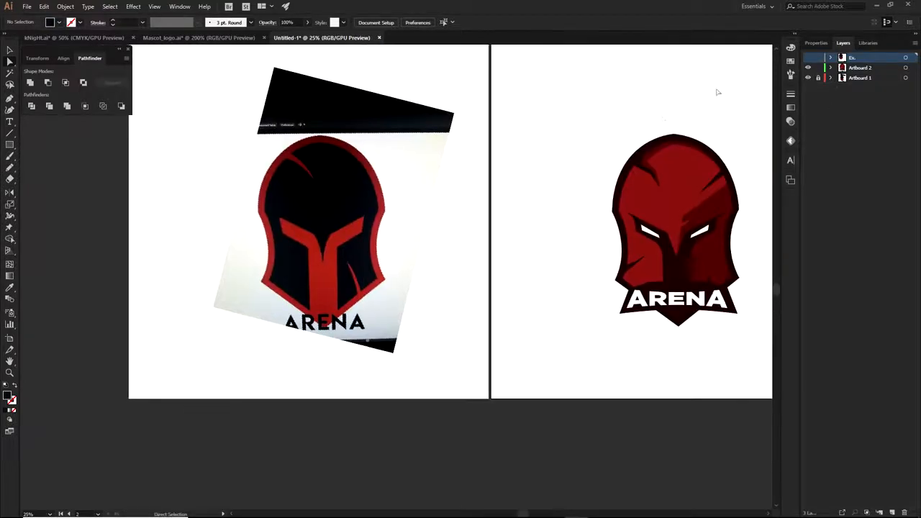
scroll(552, 214, "right", 3)
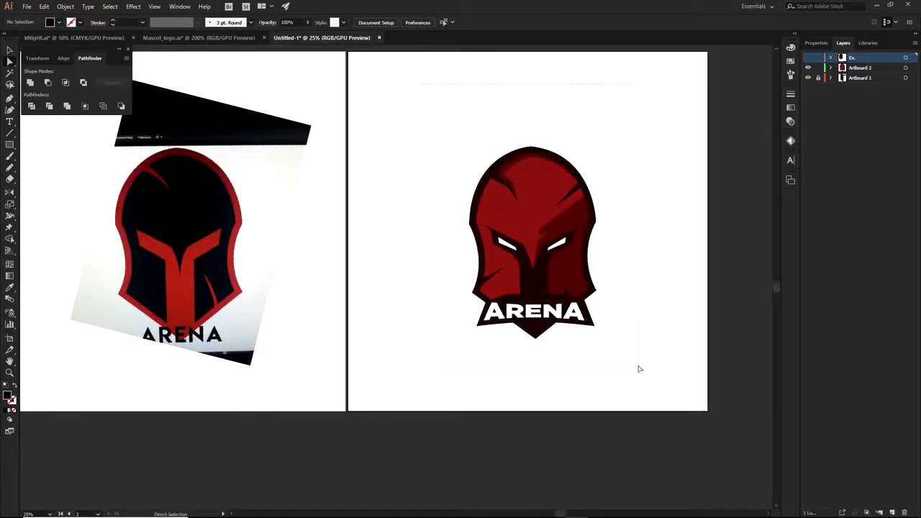
key("ctrl+a")
left_click(174, 188)
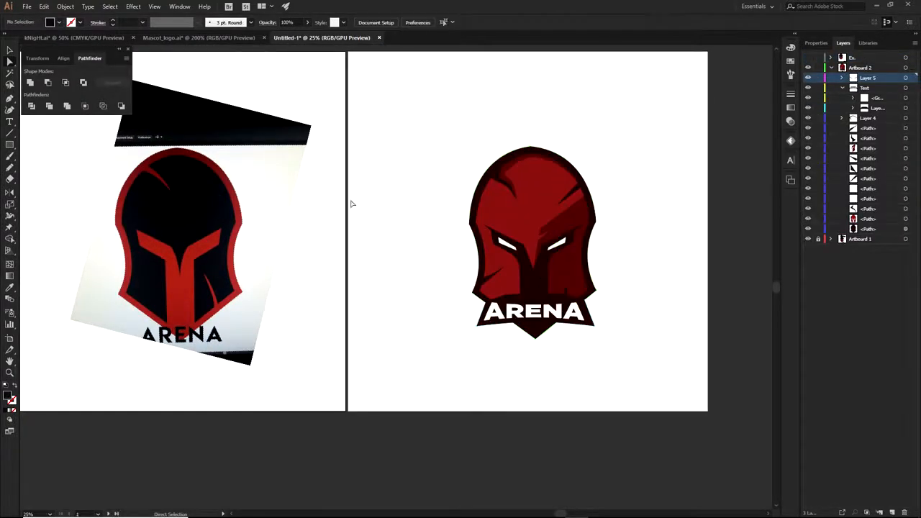
left_click(832, 67)
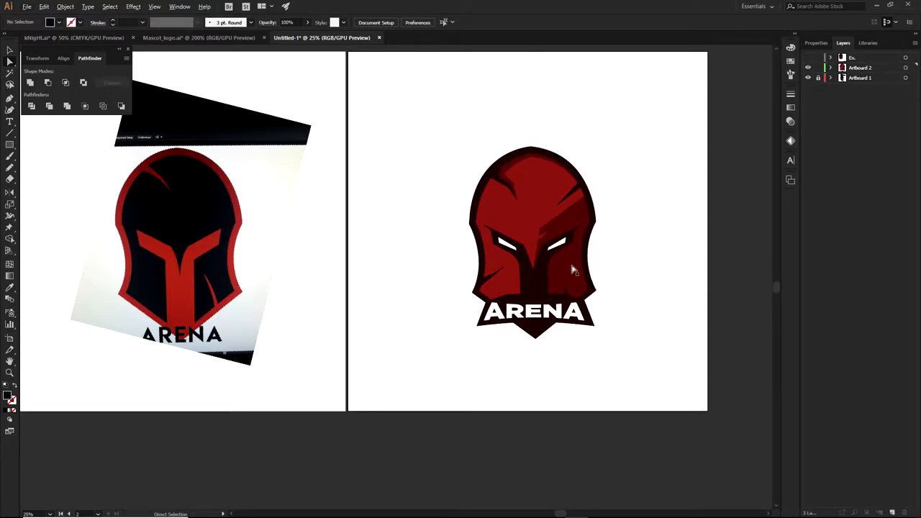
- Examine the eye and nose details of the finished mascot logo and the reference helmet up close
scroll(559, 253, "up", 5)
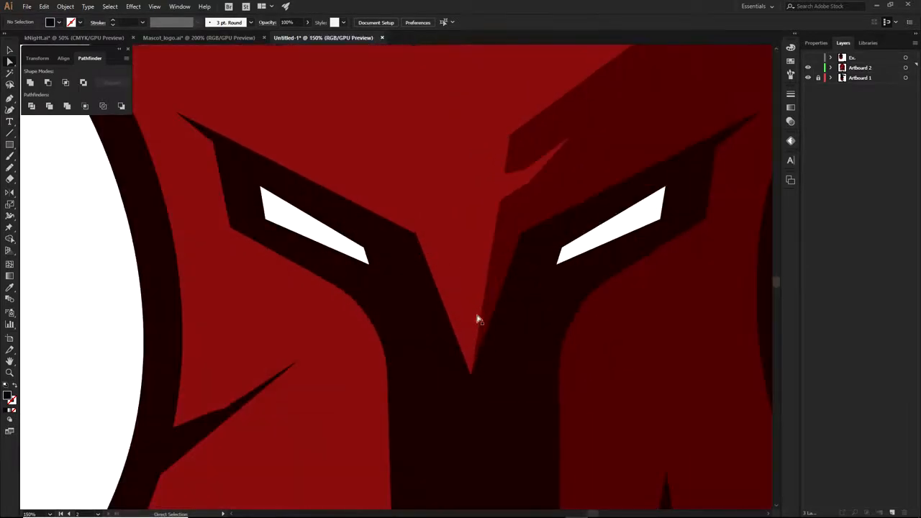
scroll(495, 295, "down", 3)
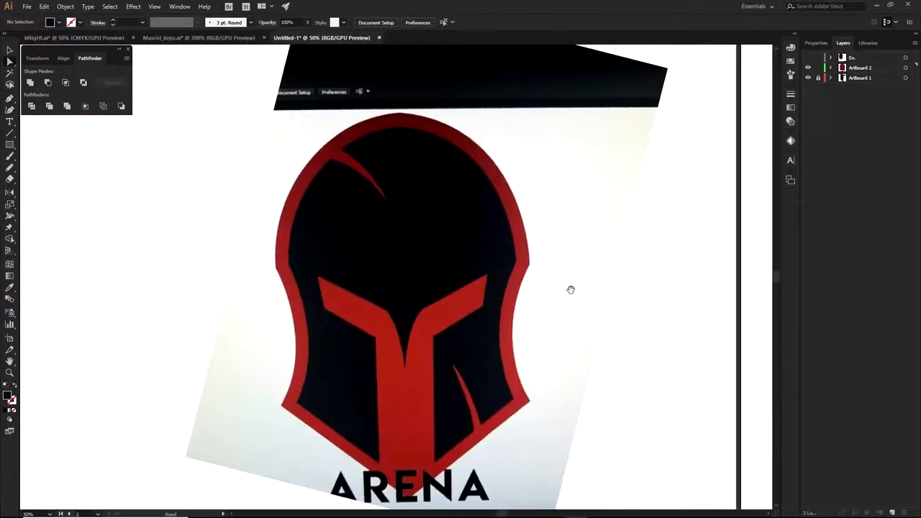
scroll(413, 325, "up", 4)
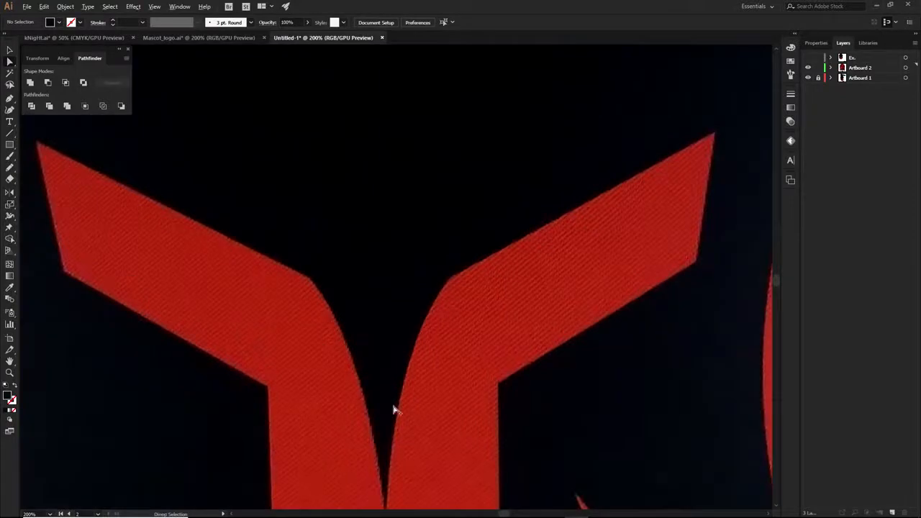
scroll(395, 411, "down", 3)
scroll(386, 422, "down", 3)
left_click_drag(518, 357, 321, 300)
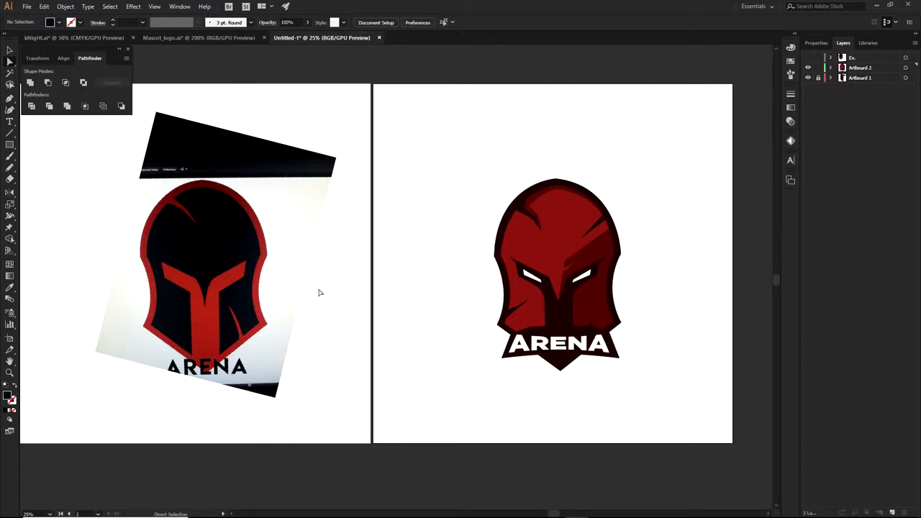
scroll(525, 295, "up", 2)
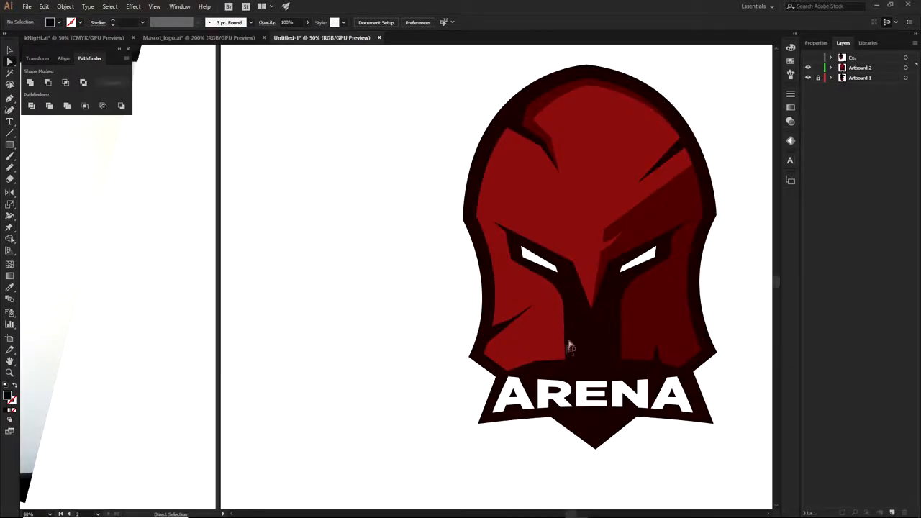
scroll(568, 347, "down", 2)
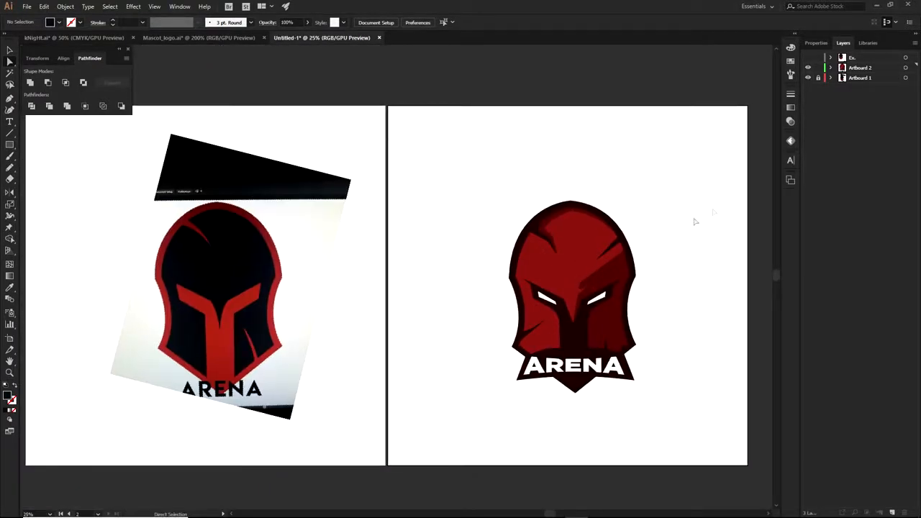
- Hide the Artboard 2 layer and show the Ex. layer with the flat helmet and its colour swatches
left_click(807, 58)
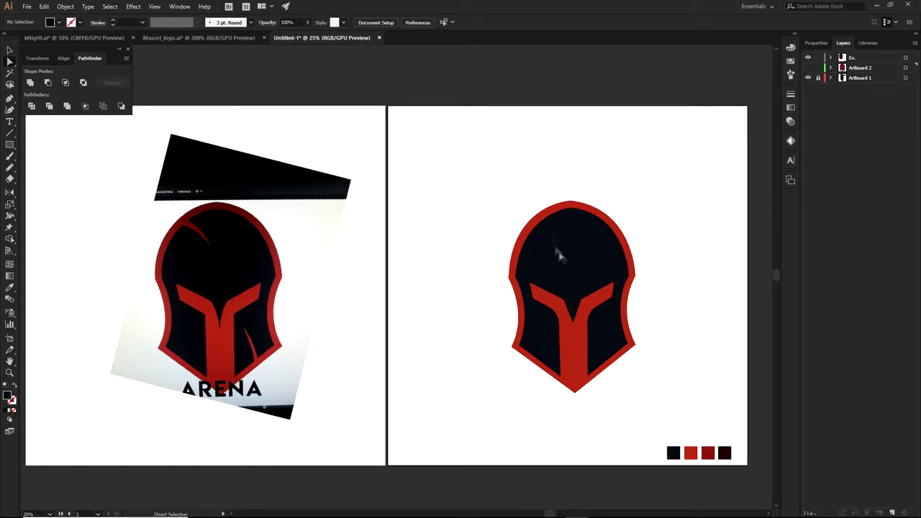
left_click(558, 255)
left_click(681, 324)
left_click_drag(684, 330, 658, 308)
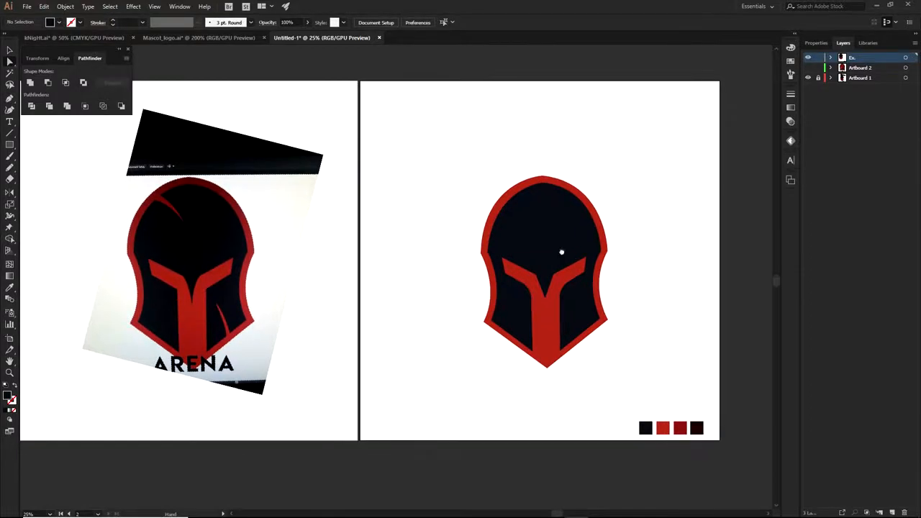
left_click_drag(562, 250, 559, 269)
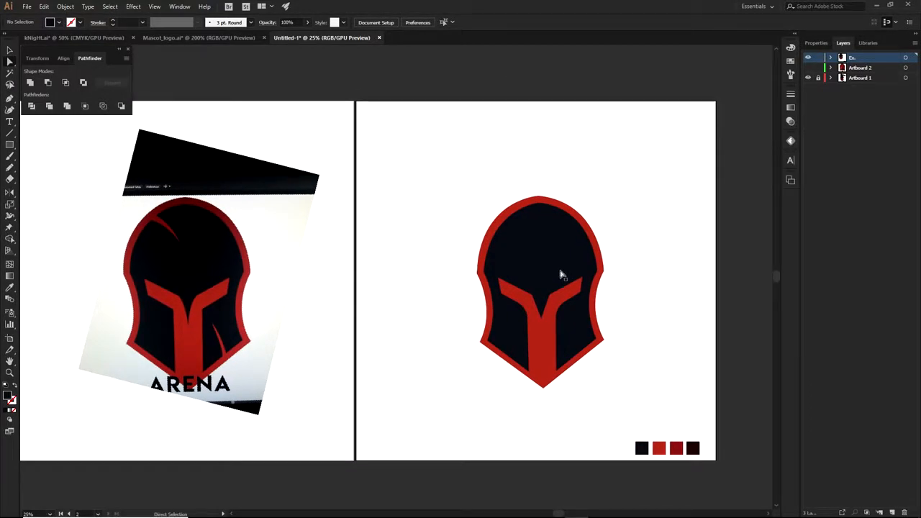
- Recolour the helmet's red outer silhouette with the dark navy swatch using the Eyedropper
scroll(572, 344, "up", 1)
left_click(538, 353)
key("i")
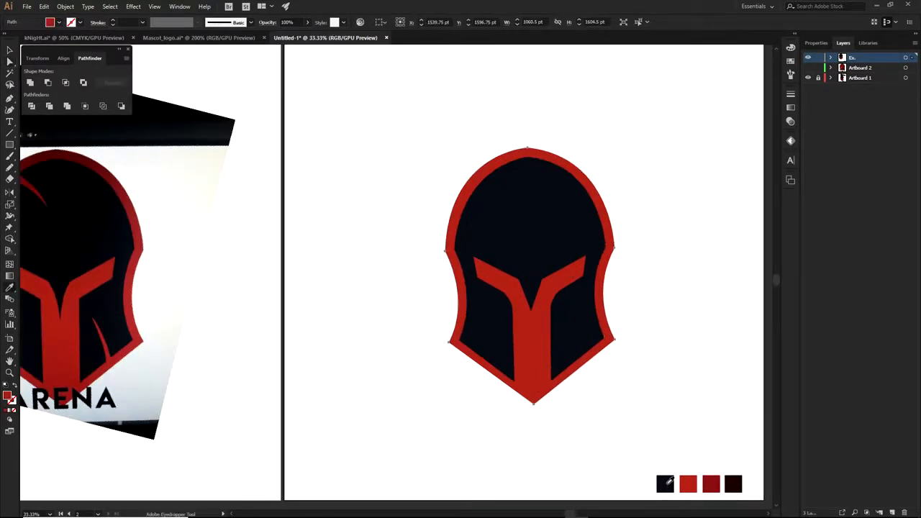
left_click(666, 482)
key("a")
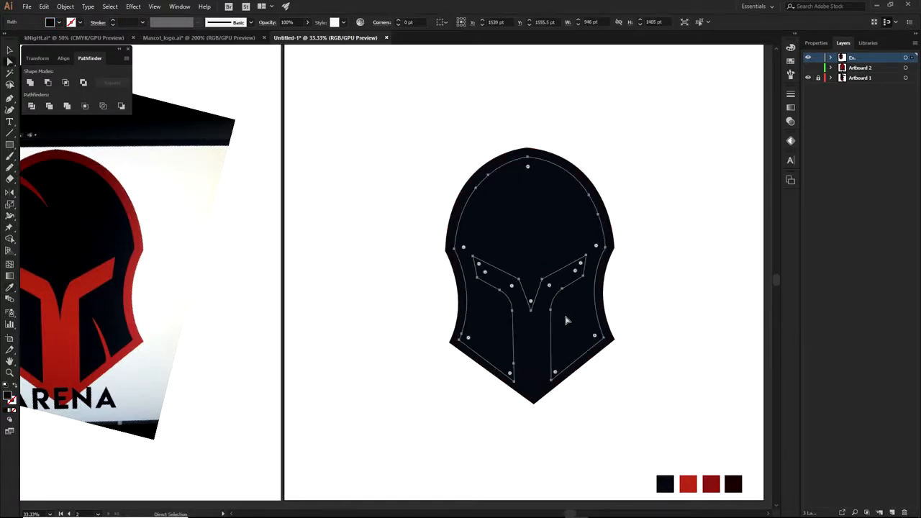
- Recolour the helmet's inner face shape with the bright red swatch using the Eyedropper and deselect it
key("o")
key("i")
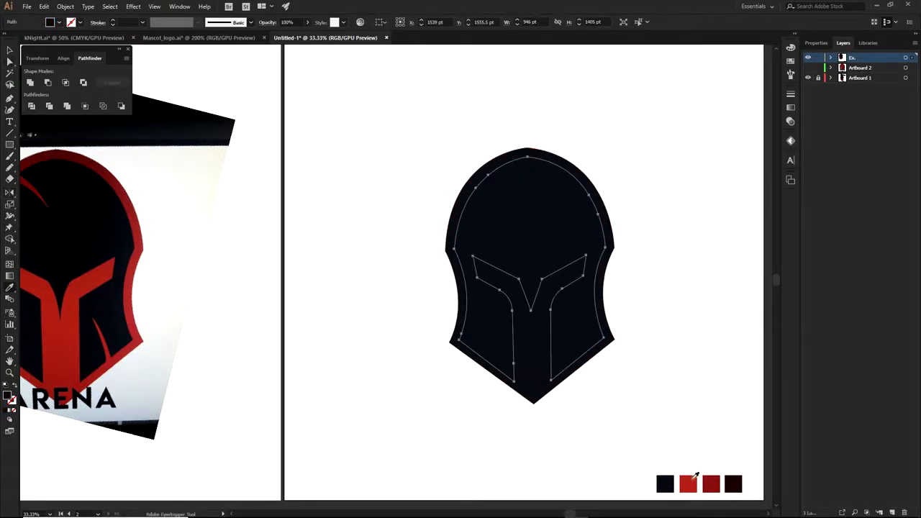
left_click(690, 480)
key("a")
left_click(647, 395)
key("ctrl+minus")
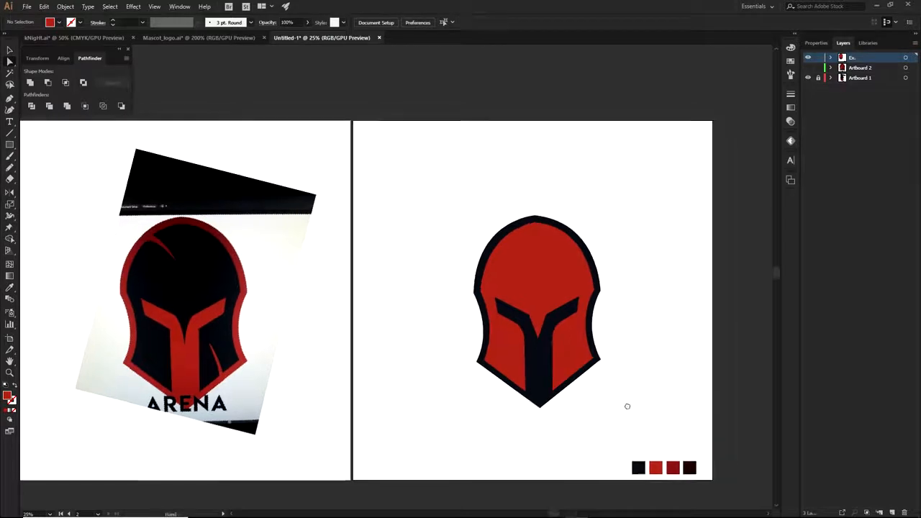
left_click_drag(665, 374, 663, 348)
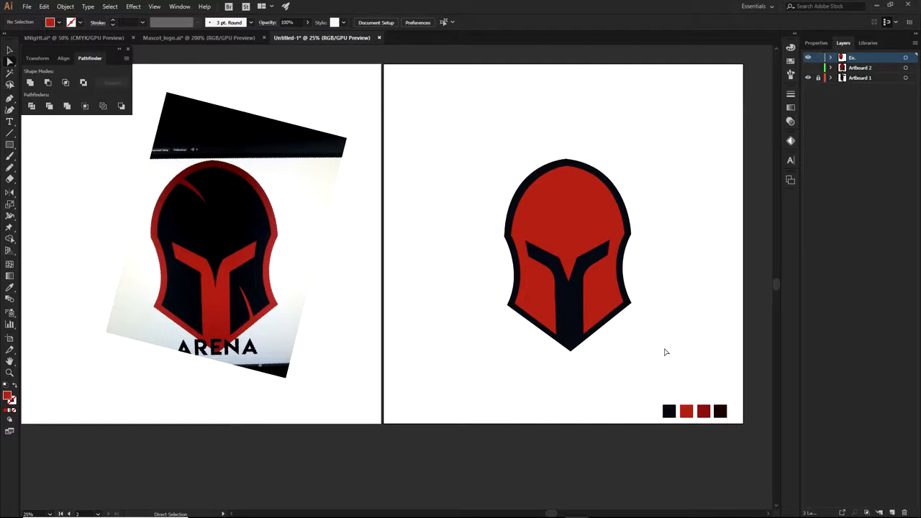
- Move the red face shape off the dark silhouette to reveal the two separate pieces, and undo the move
scroll(580, 325, "up", 3)
scroll(561, 264, "up", 3)
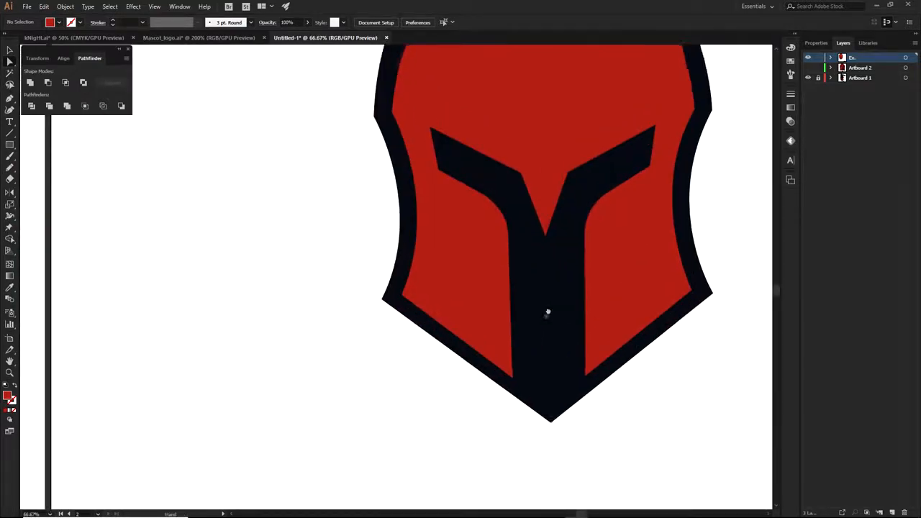
scroll(532, 356, "down", 1)
left_click_drag(531, 352, 511, 371)
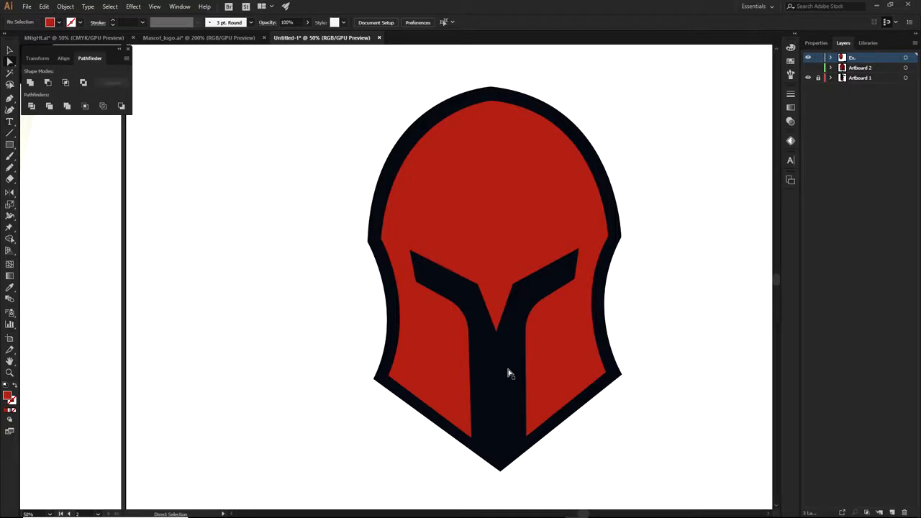
scroll(508, 345, "down", 1)
left_click_drag(508, 346, 545, 352)
left_click_drag(470, 286, 311, 287)
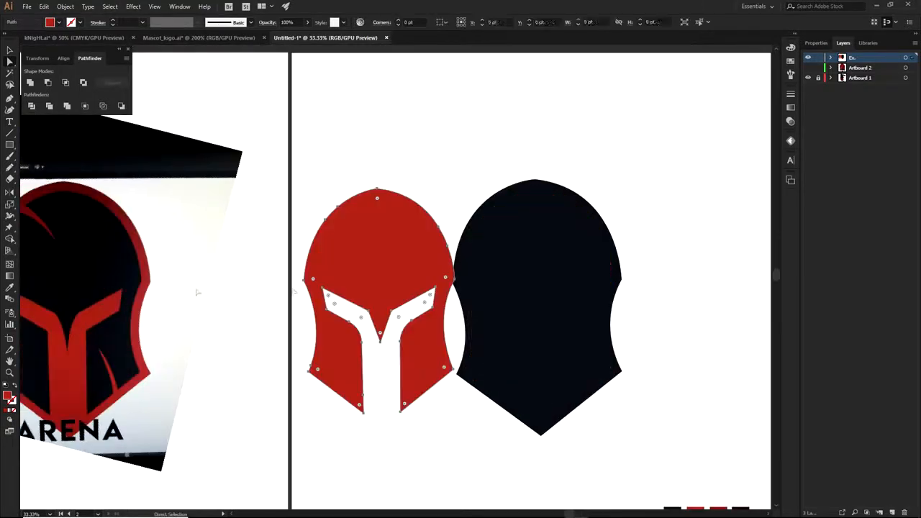
left_click(440, 194)
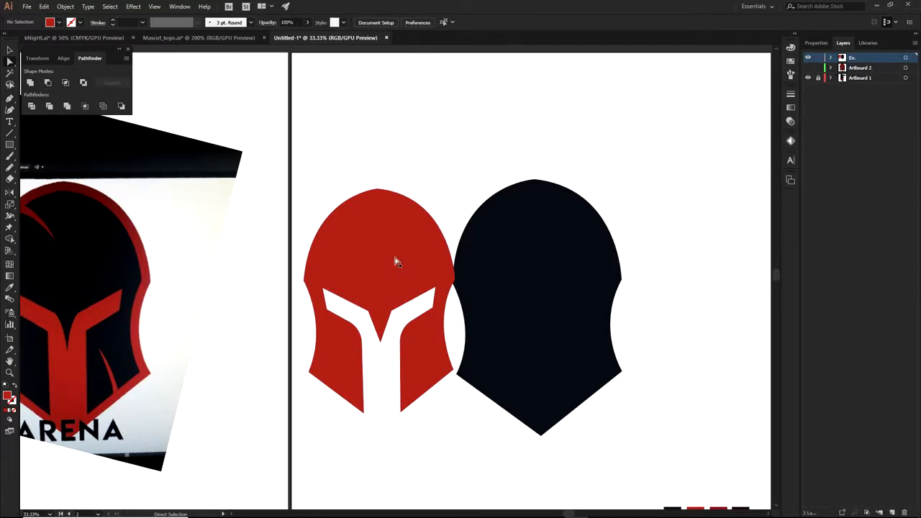
key("ctrl+z")
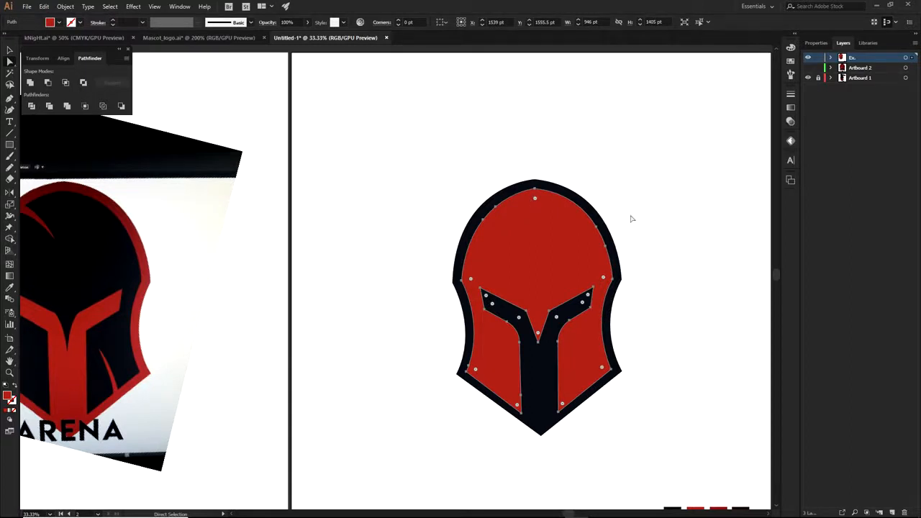
scroll(647, 252, "down", 2)
left_click(567, 338)
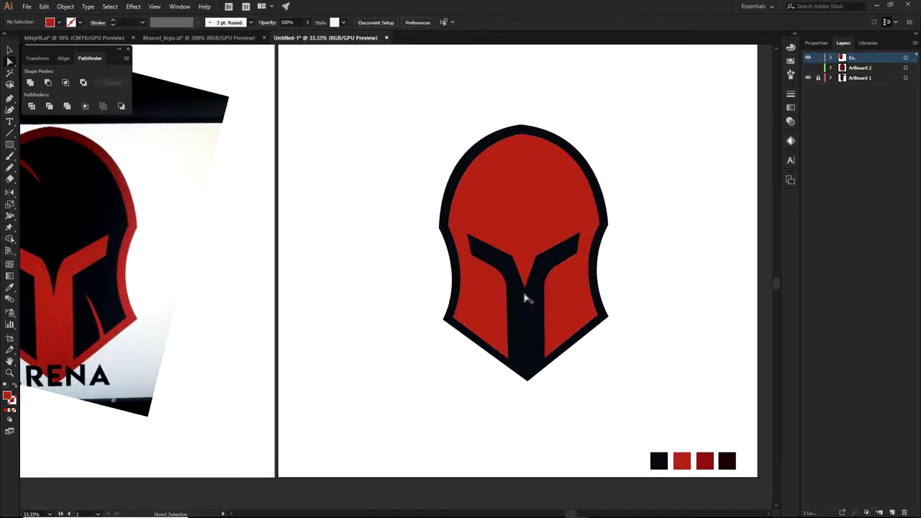
- Darken the helmet silhouette's navy fill to black with the Color Picker
scroll(525, 299, "up", 3)
left_click_drag(558, 300, 524, 346)
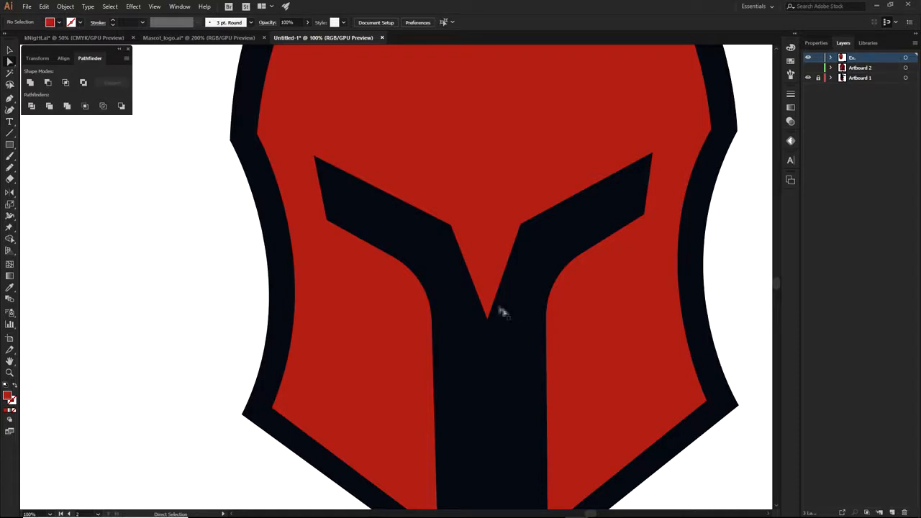
left_click(538, 301)
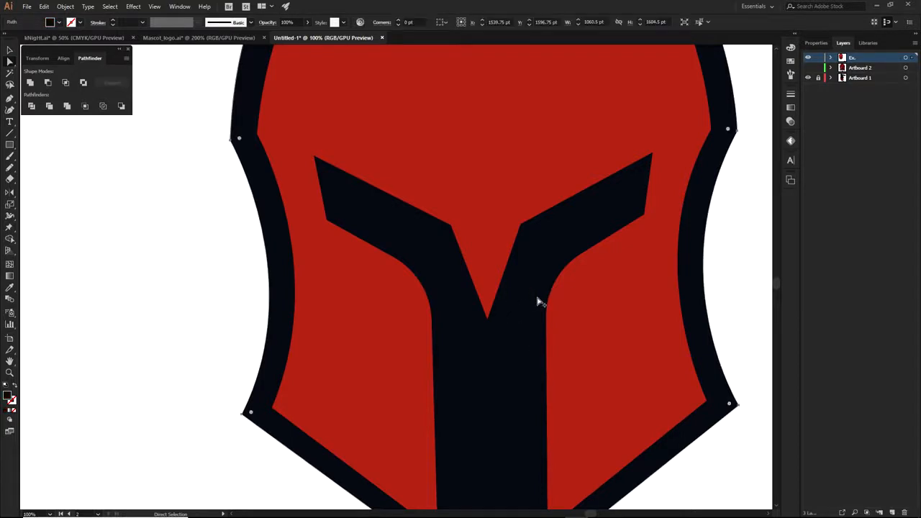
scroll(538, 301, "down", 1)
double_click(11, 399)
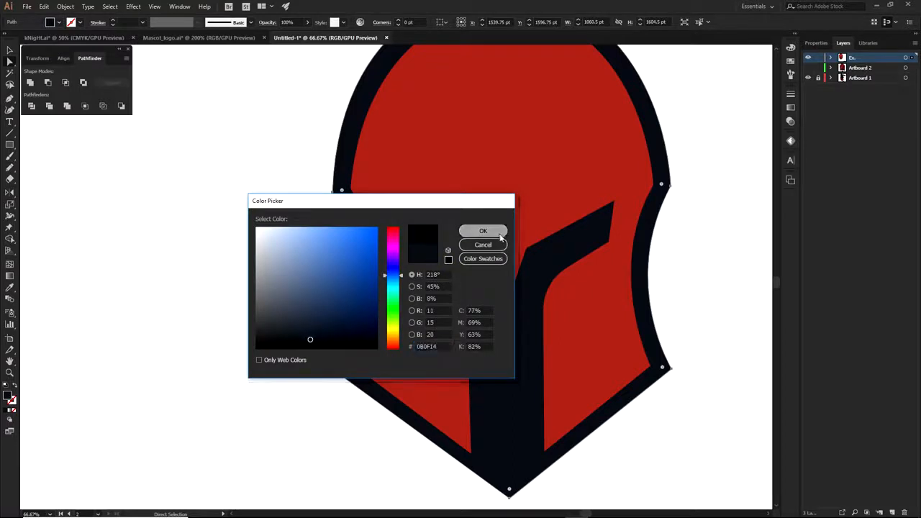
left_click(483, 231)
left_click(730, 267)
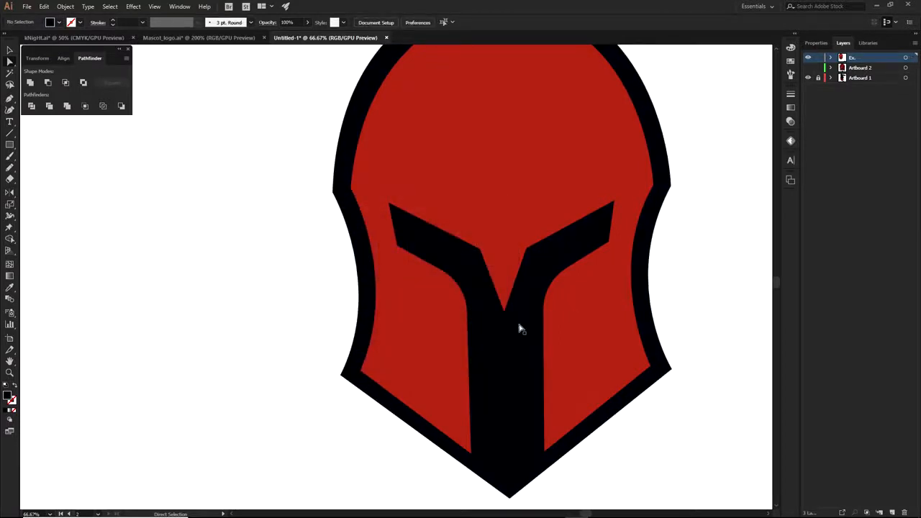
- Recolour the helmet silhouette with the darkest maroon swatch and compare the helmet with the reference photo
left_click(521, 328)
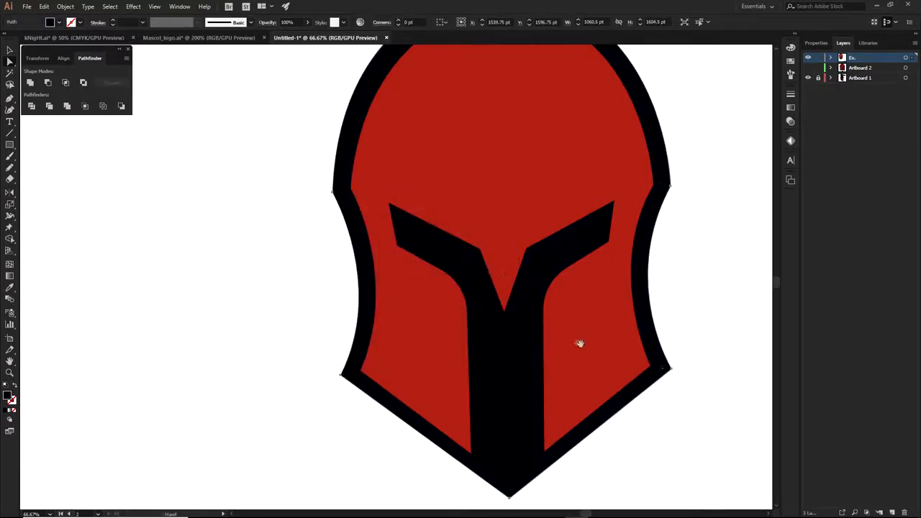
left_click_drag(576, 341, 449, 245)
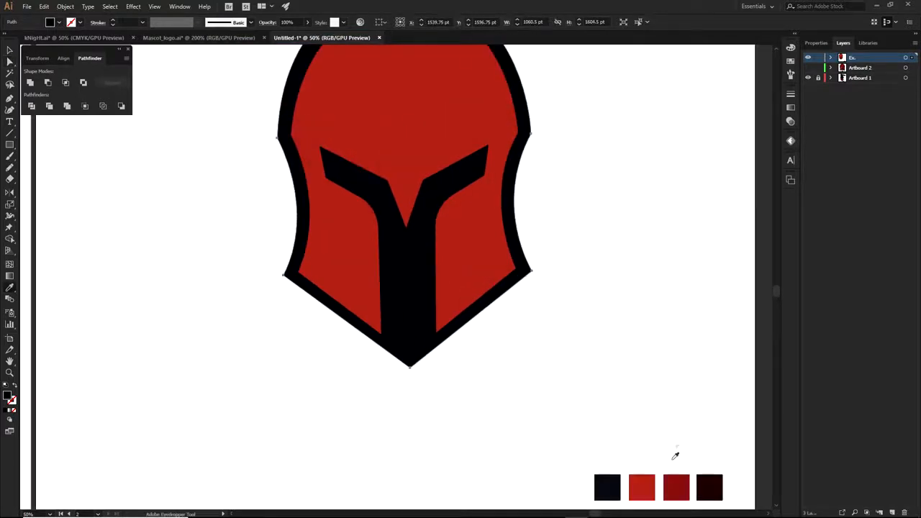
left_click(679, 482)
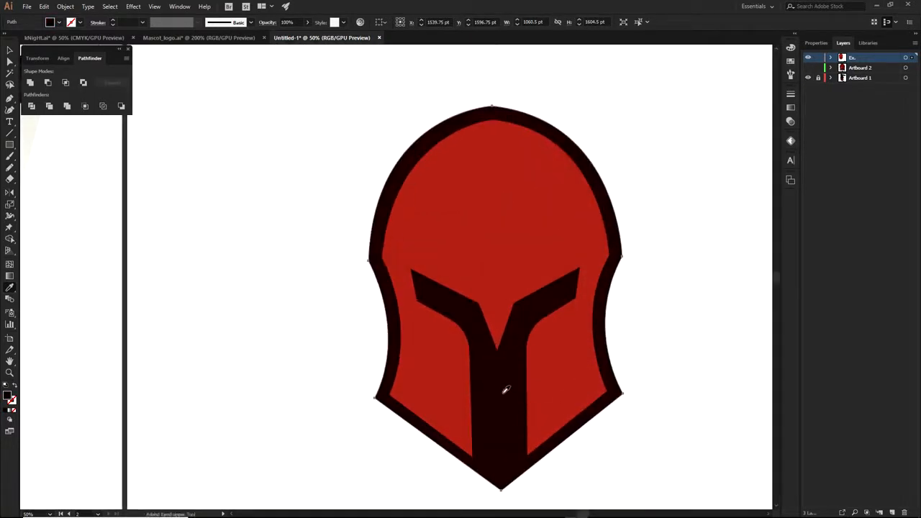
key("a")
left_click(659, 277)
scroll(580, 319, "down", 2)
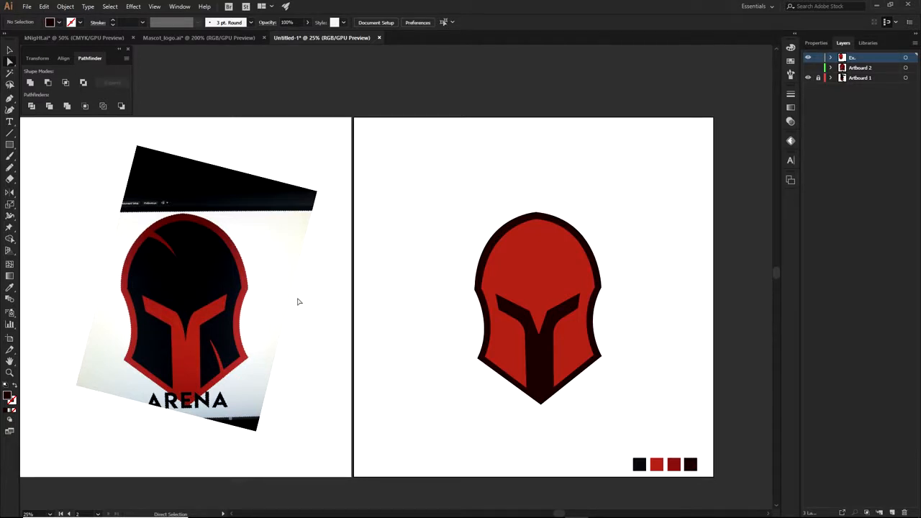
scroll(554, 320, "up", 2)
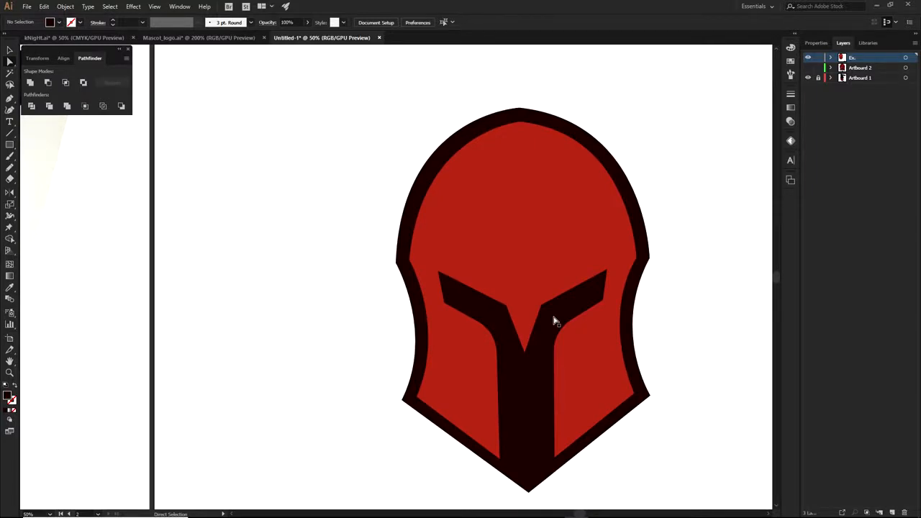
scroll(553, 317, "down", 2)
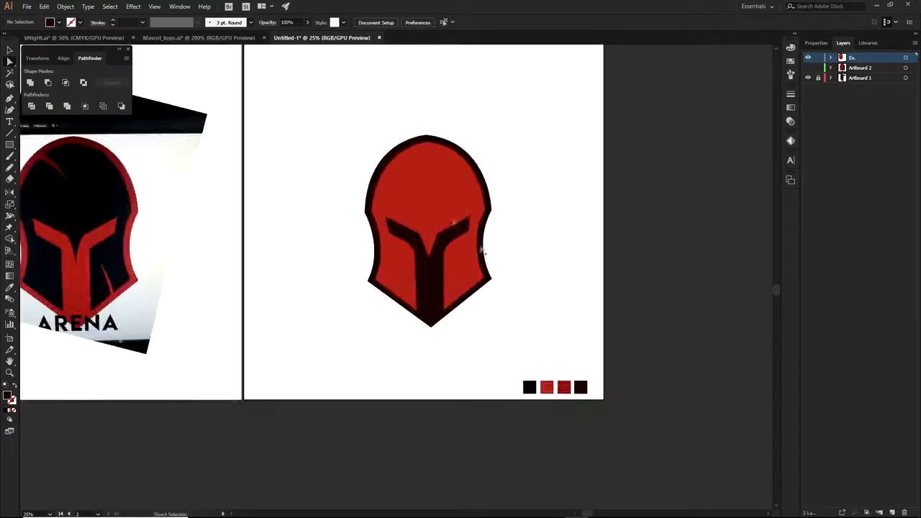
- Try recolouring the helmet's face shape with the third, dark red swatch, and undo the recolour
left_click(435, 207)
key("i")
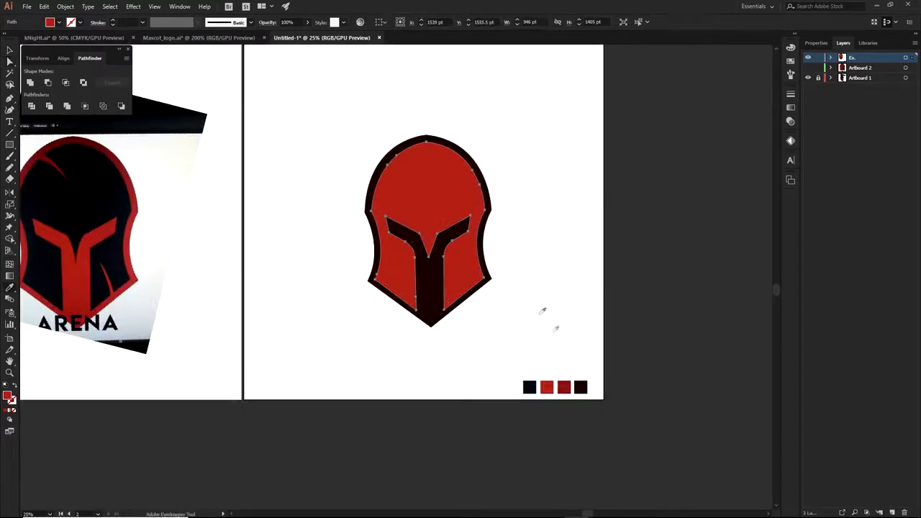
left_click(565, 387)
key("ctrl+shift+a")
left_click_drag(501, 245, 565, 309)
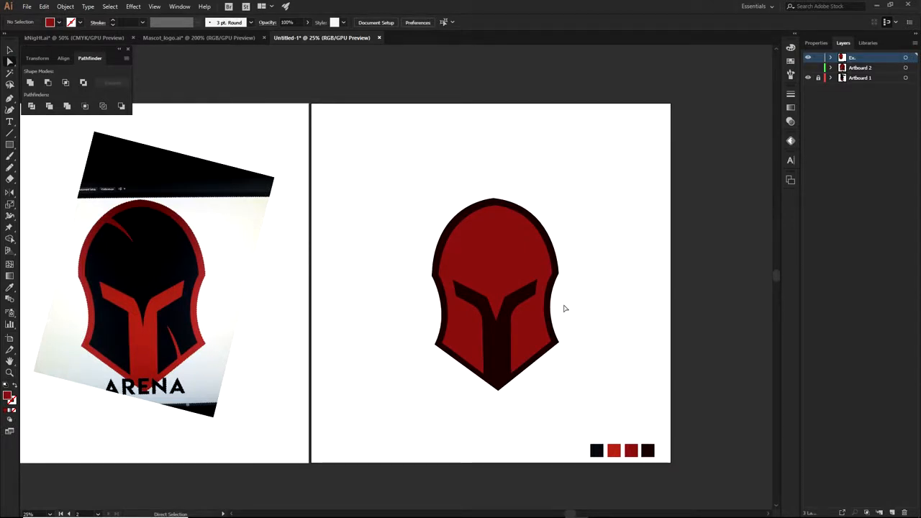
key("ctrl+z")
key("ctrl+z")
key("ctrl+z")
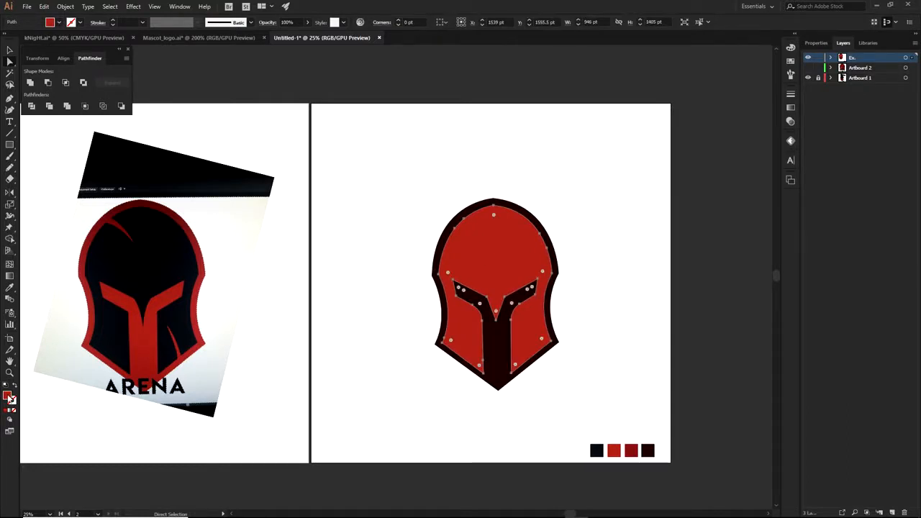
- Recolour the helmet's face shape with the third, dark red swatch using the Eyedropper and deselect it
double_click(8, 395)
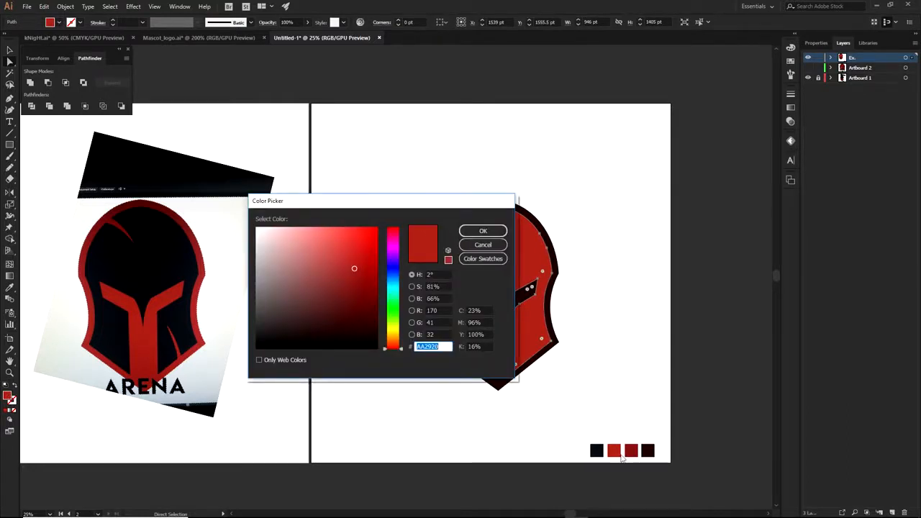
left_click(490, 245)
key("i")
left_click(632, 451)
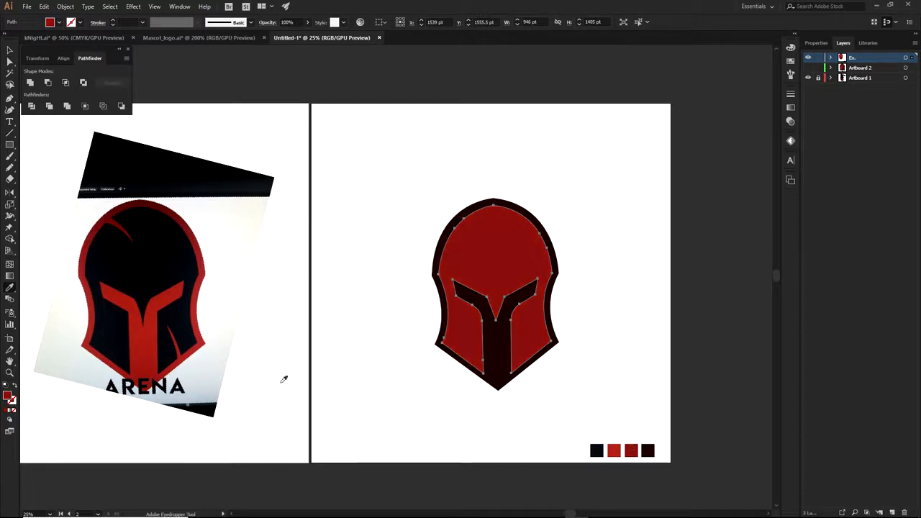
double_click(8, 396)
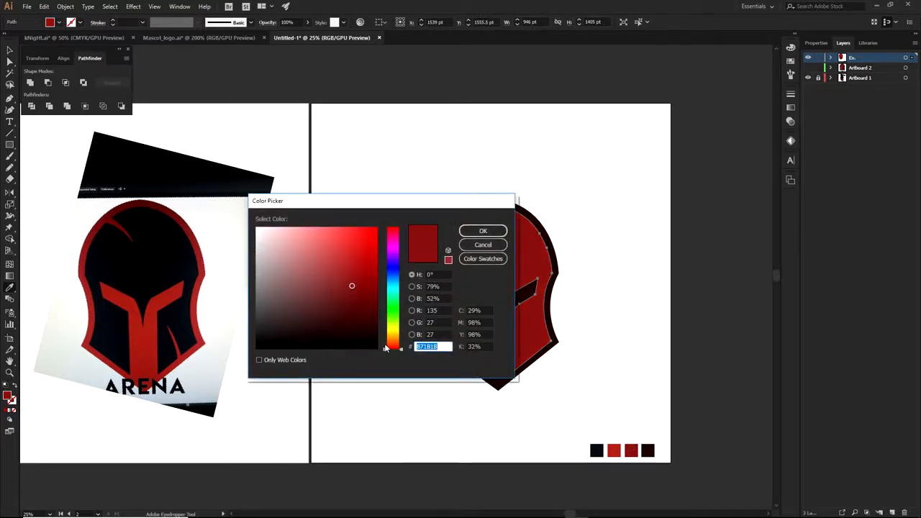
left_click(482, 244)
key("a")
left_click(555, 209)
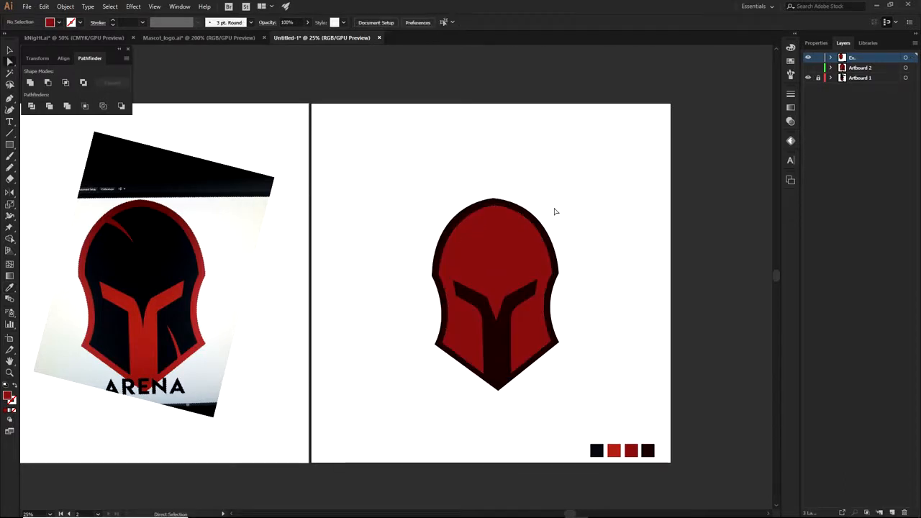
- Move the dark red face shape off the maroon silhouette so both pieces can be seen side by side
scroll(555, 212, "up", 1)
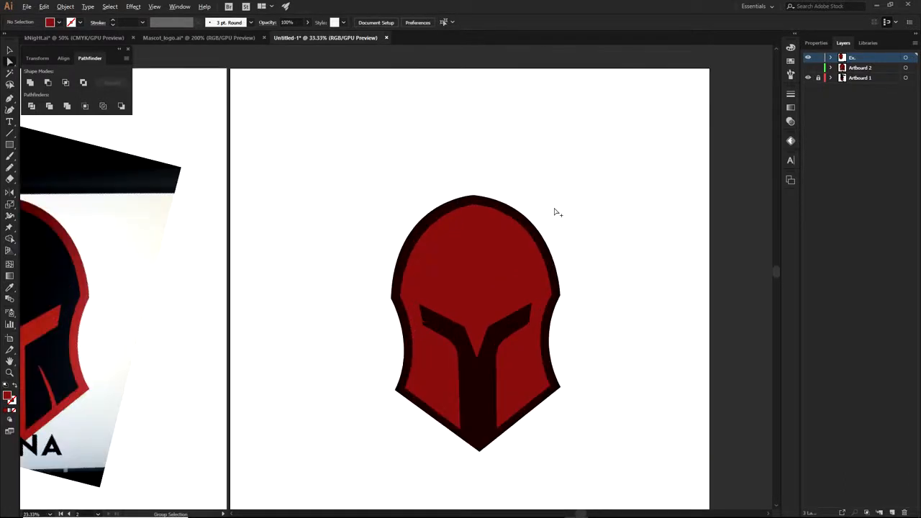
left_click_drag(579, 292, 627, 268)
left_click_drag(537, 250, 391, 249)
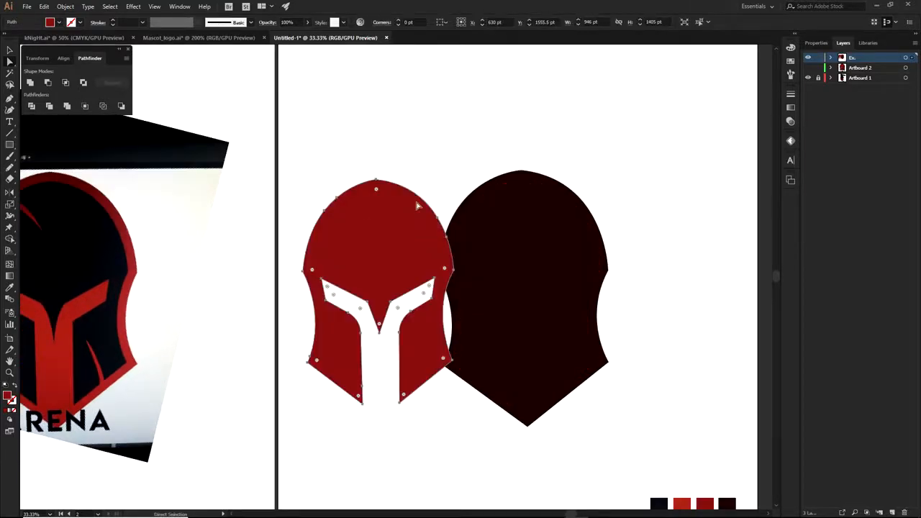
left_click(431, 171)
left_click_drag(405, 222, 528, 254)
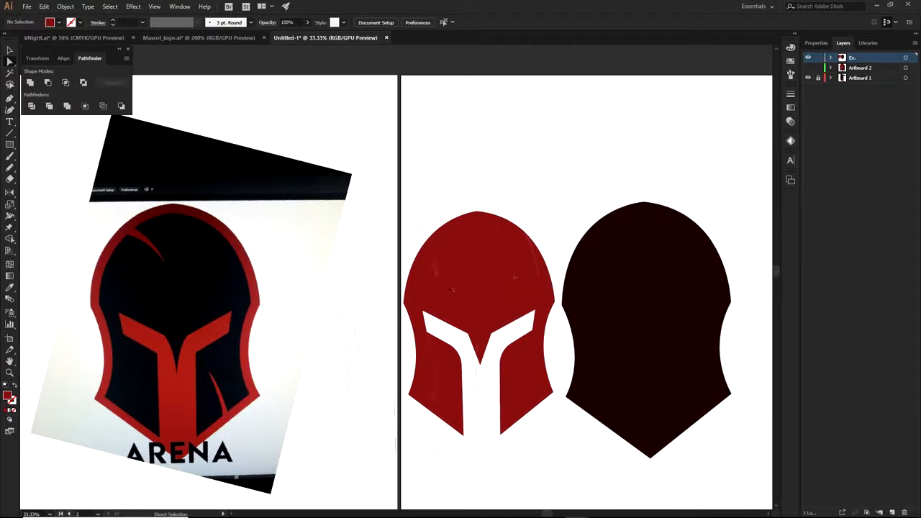
- Cut the face shape out of the maroon silhouette to leave a helmet outline, and select the outline to check its paths
left_click_drag(467, 277, 480, 121)
left_click(619, 170)
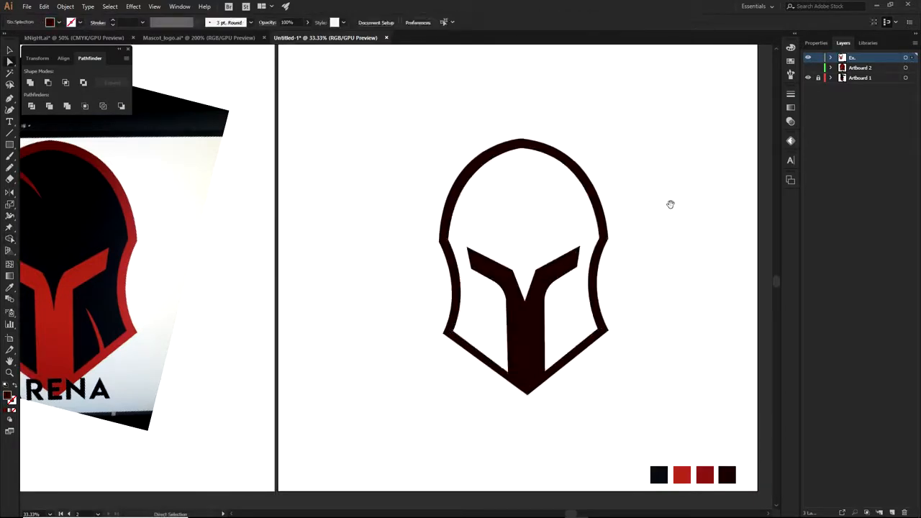
left_click_drag(670, 204, 672, 241)
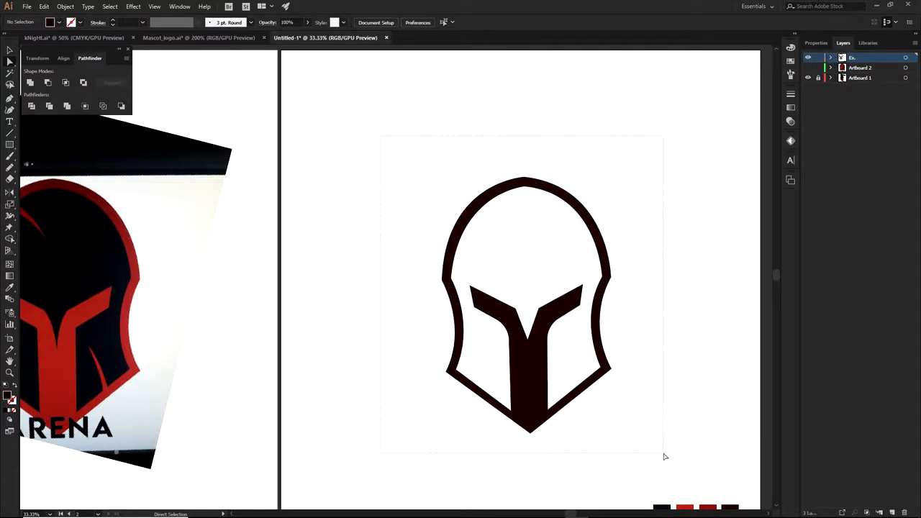
key("ctrl+a")
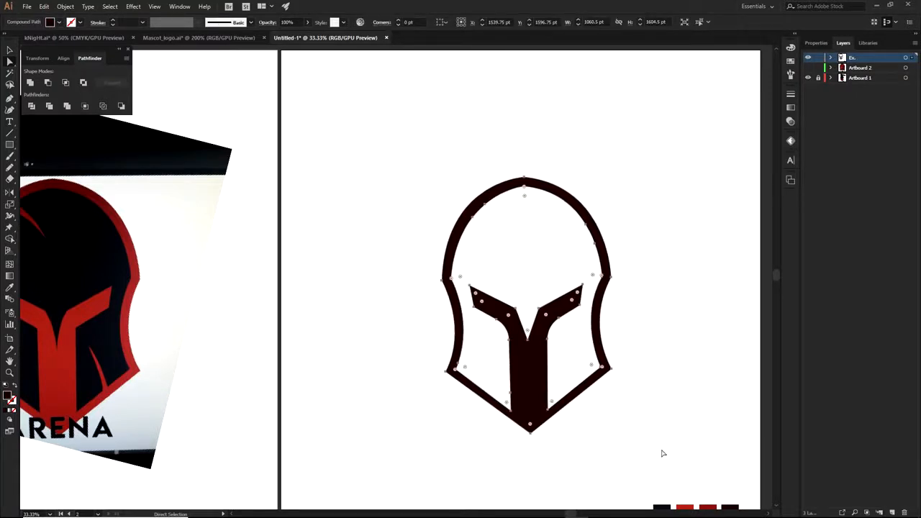
left_click(630, 438)
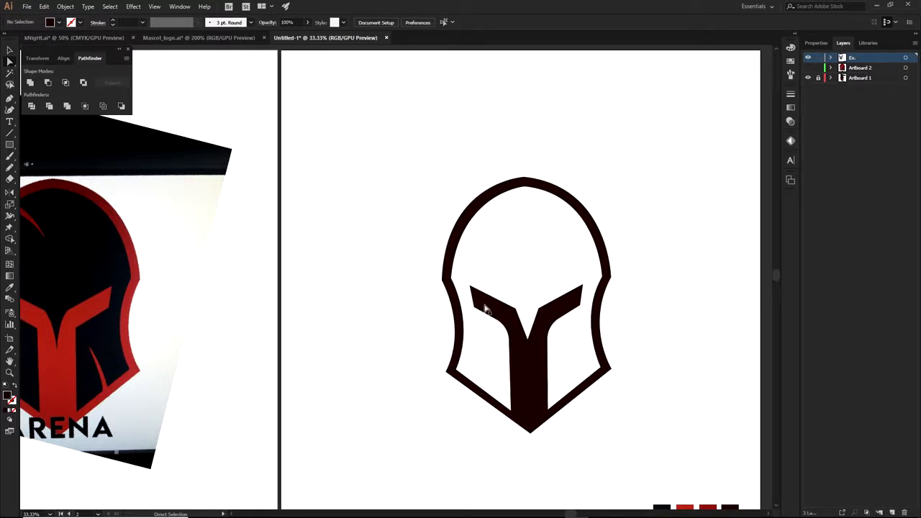
- Draw a jagged, downward-pointing crack with the Pen tool on the inner rim at the helmet's upper left
key("p")
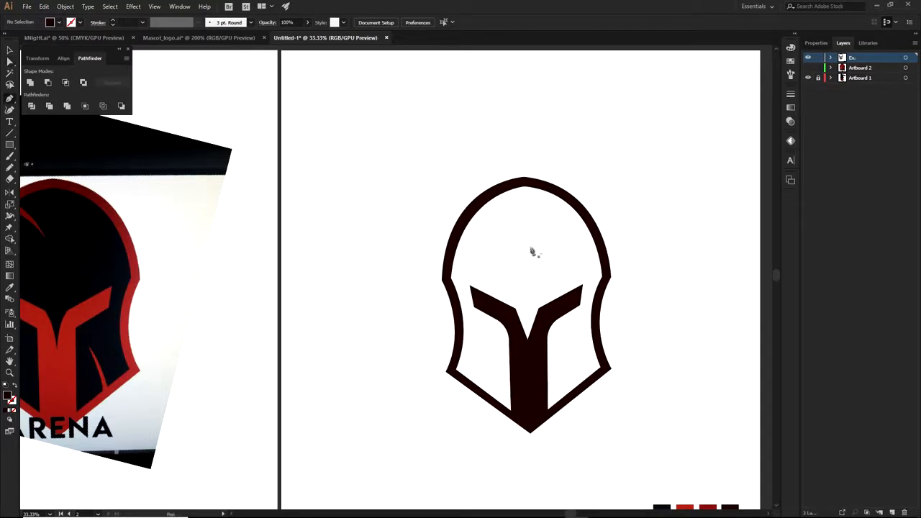
key("ctrl+plus")
left_click(429, 200)
left_click(447, 208)
left_click(463, 259)
left_click(444, 165)
left_click(419, 194)
left_click_drag(533, 300, 514, 271)
left_click(567, 308, "ctrl")
- Draw a broad, upward-pointing crack with the Pen tool on the inner edge of the helmet's lower-right jaw
left_click_drag(555, 293, 489, 169)
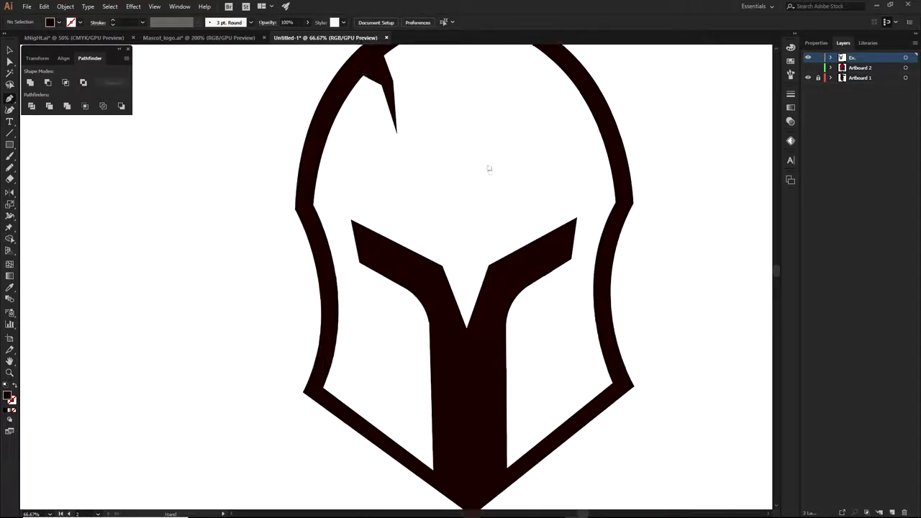
key("ctrl+plus")
left_click(516, 400)
left_click(513, 369)
left_click(514, 332)
left_click(506, 319)
left_click(526, 339)
left_click(572, 375)
left_click(517, 401)
left_click_drag(499, 416, 694, 424)
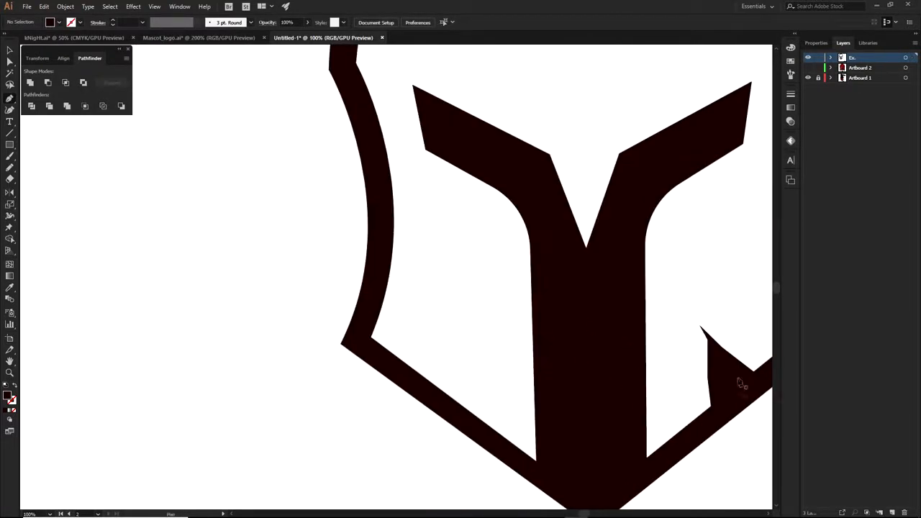
left_click(709, 343, "ctrl")
left_click(275, 346, "ctrl")
- Draw a narrow jagged crack with the Pen tool pointing inward from the helmet's lower-left jaw corner
scroll(367, 321, "up", 1)
left_click(363, 339)
left_click(425, 311)
left_click(445, 316)
left_click(492, 297)
scroll(380, 369, "down", 3)
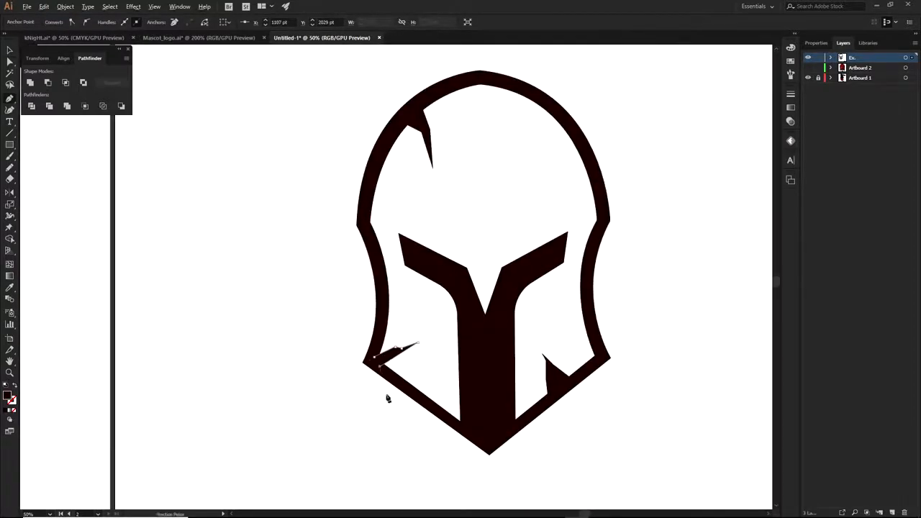
left_click(444, 305, "ctrl")
- Draw a thin straight crack with the Pen tool pointing inward from the helmet's upper-right rim
left_click_drag(576, 249, 586, 315)
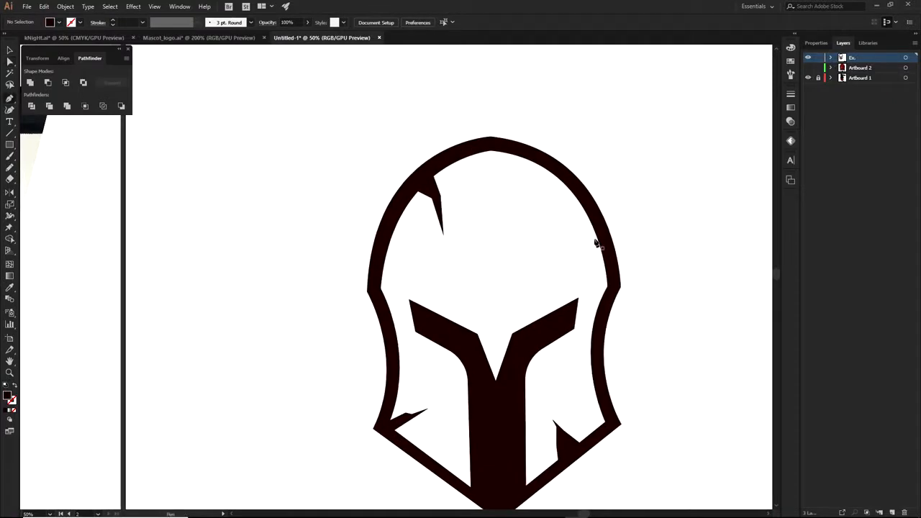
scroll(596, 254, "up", 3)
left_click(580, 192)
left_click(516, 256)
left_click(583, 194)
left_click(638, 190, "ctrl")
scroll(638, 190, "down", 3)
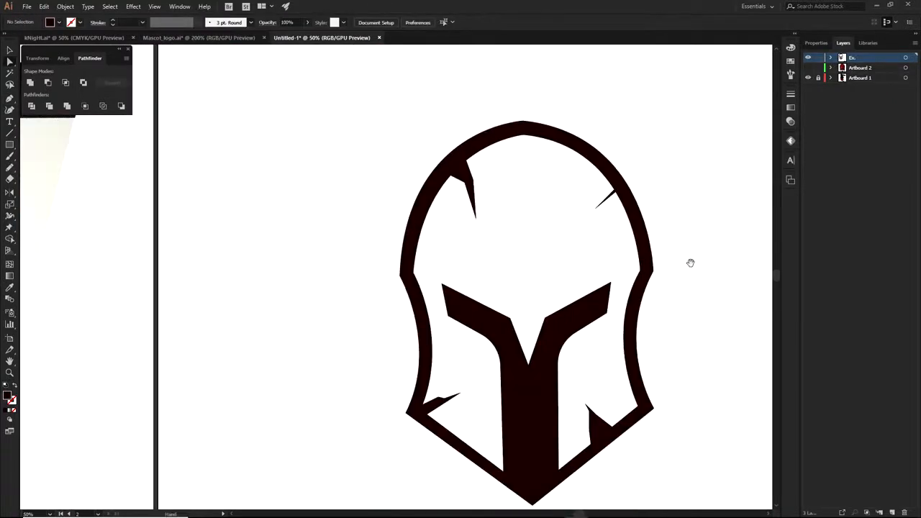
- Widen the base of the upper-right crack along the rim and extend its tip slightly by moving its anchor points
scroll(617, 193, "up", 3)
left_click(617, 191)
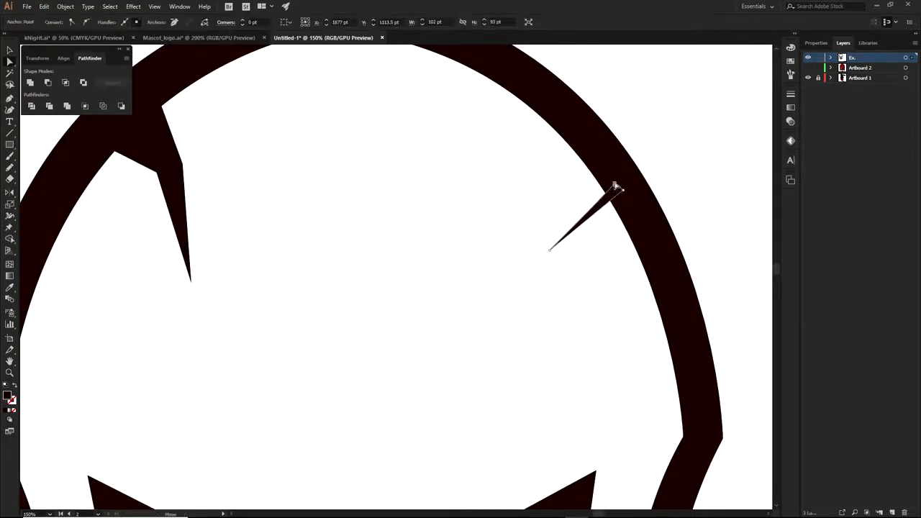
left_click_drag(616, 188, 605, 152)
left_click_drag(551, 250, 539, 256)
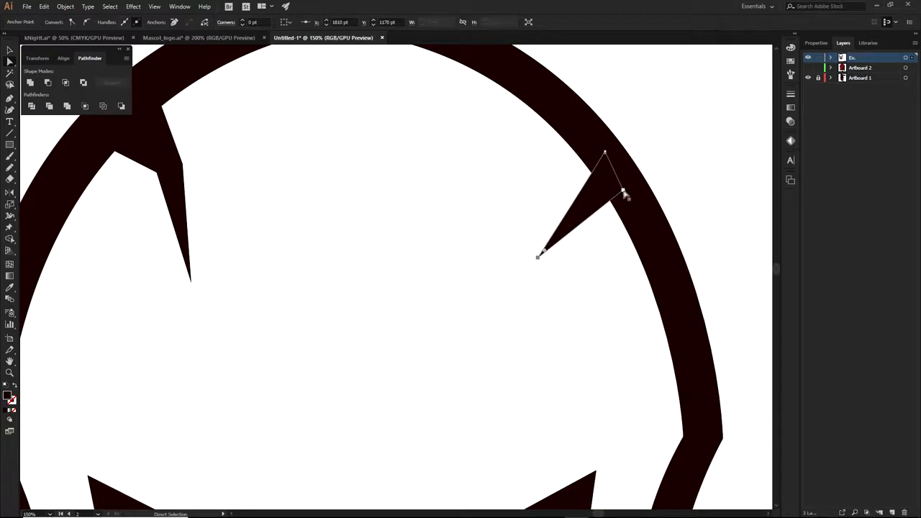
left_click(680, 164)
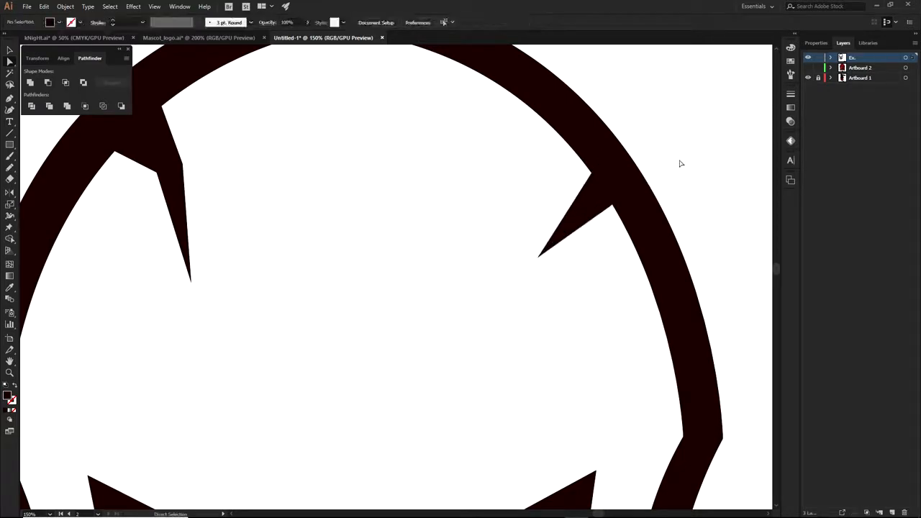
scroll(680, 164, "down", 5)
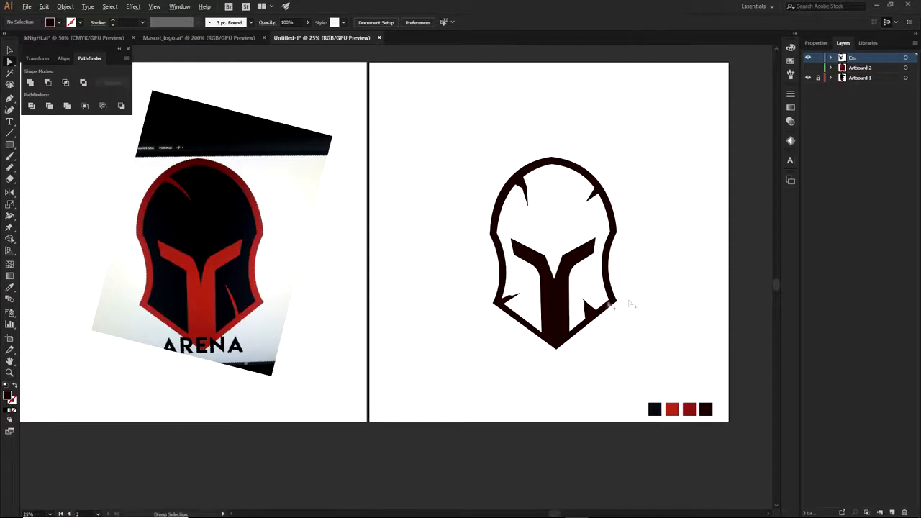
scroll(507, 317, "up", 4)
left_click(529, 332)
left_click(532, 369)
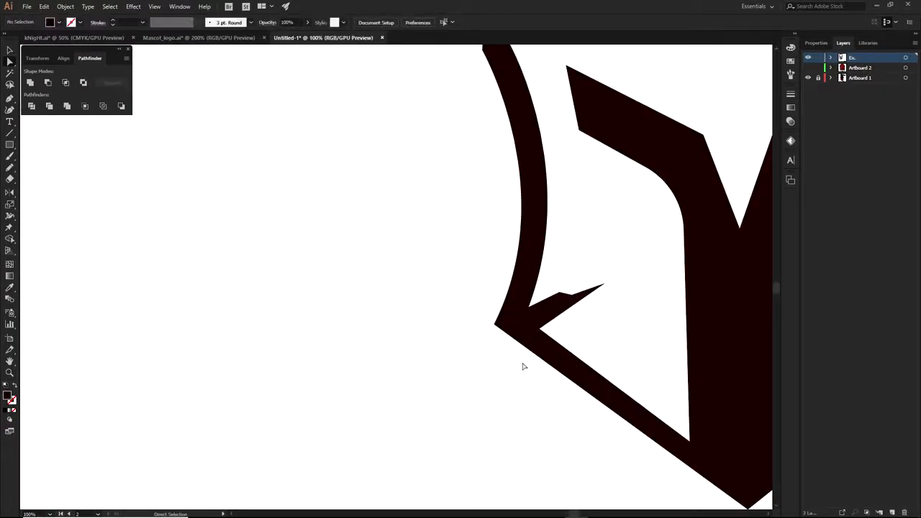
scroll(525, 367, "down", 2)
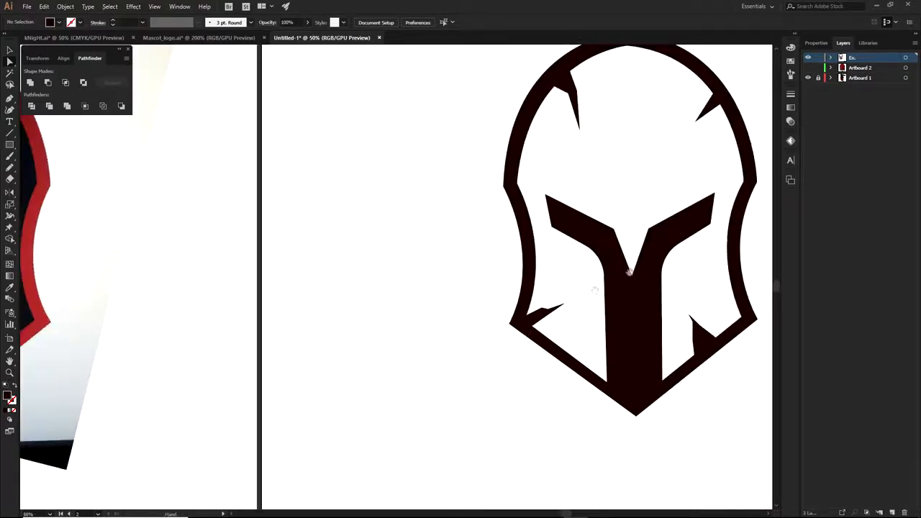
- Try a smaller shape for the crack on the helmet's upper-right rim, and return it to its wider form
left_click(653, 116)
mouse_move(666, 102)
left_mouse_down()
mouse_move(645, 117)
mouse_move(654, 111)
left_mouse_up()
scroll(670, 99, "up", 6)
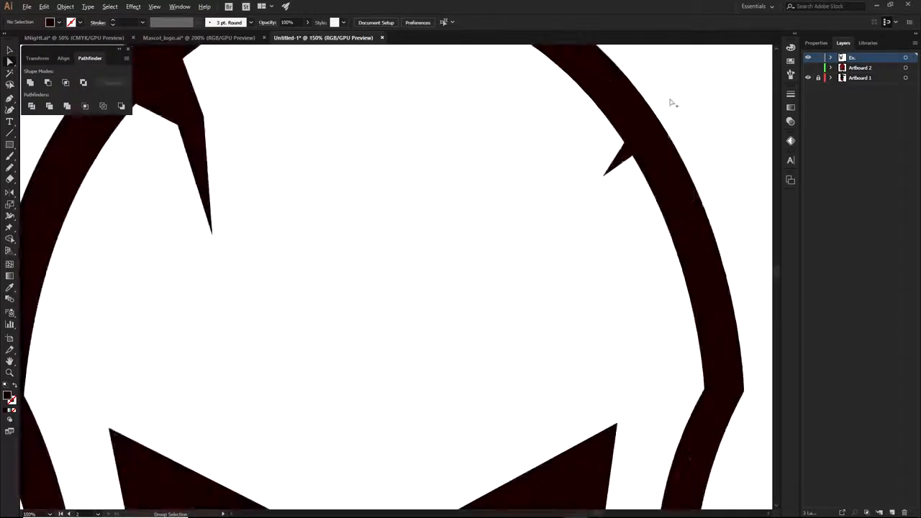
left_click_drag(607, 158, 628, 190)
left_click(710, 148)
scroll(731, 135, "down", 7)
left_click_drag(738, 180, 706, 167)
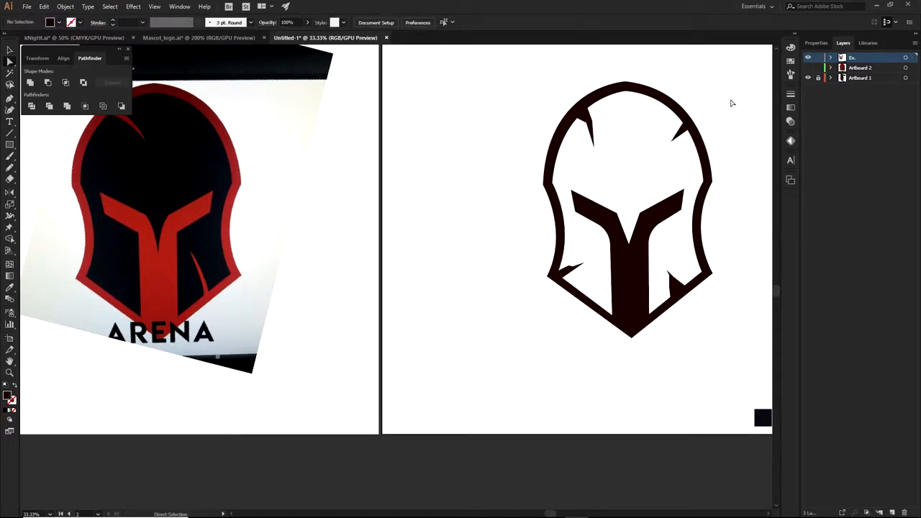
- Draw a sharp pointed extension with the Pen tool along the upper edge of the visor's left brow
scroll(611, 230, "up", 6)
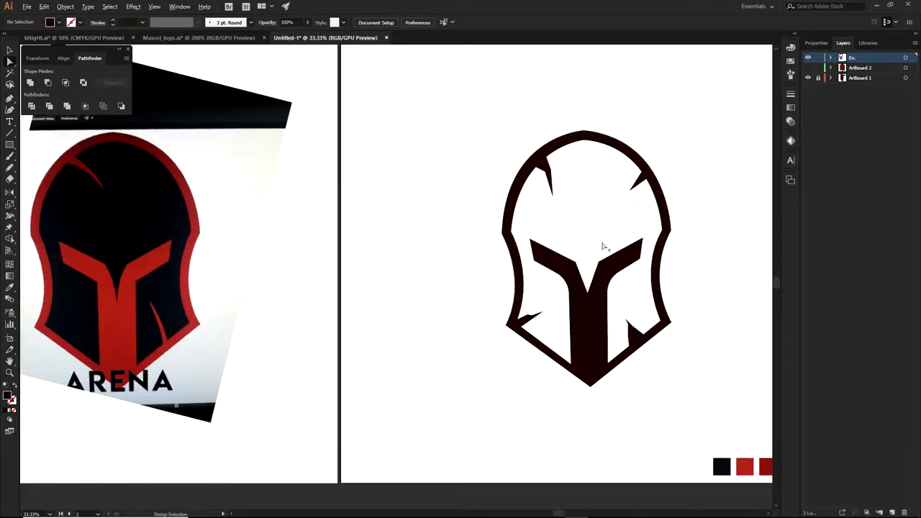
key("p")
left_click_drag(315, 271, 461, 334)
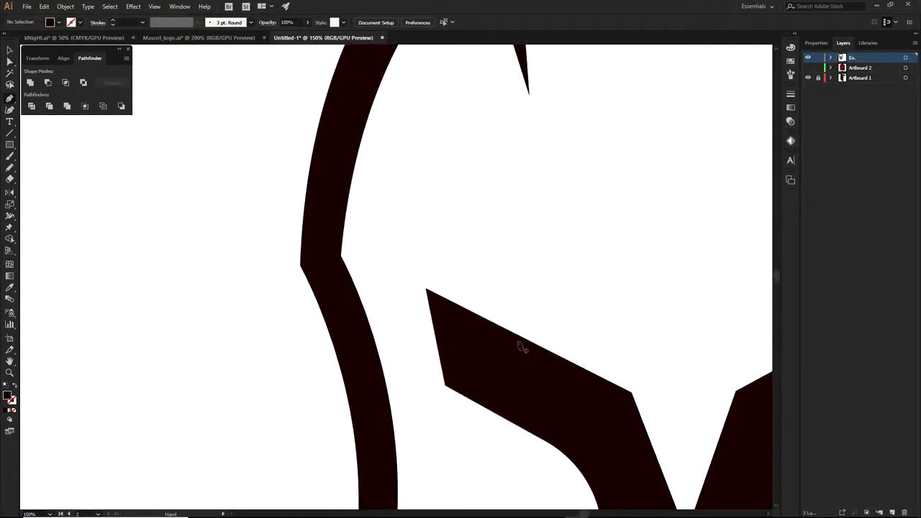
left_click(631, 393)
left_click(402, 277)
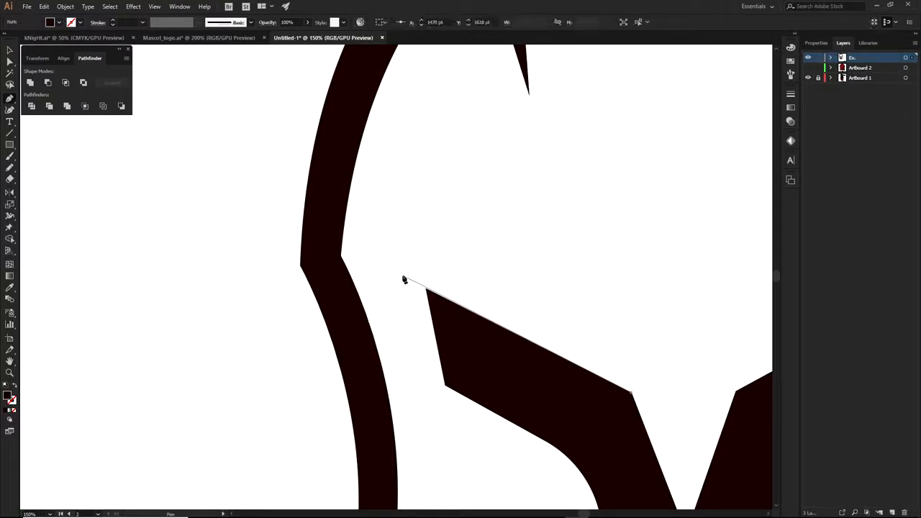
left_click(461, 325)
key("a")
left_click(319, 367)
scroll(428, 330, "down", 2)
mouse_move(428, 331)
left_mouse_down()
mouse_move(440, 342)
mouse_move(423, 325)
left_mouse_up()
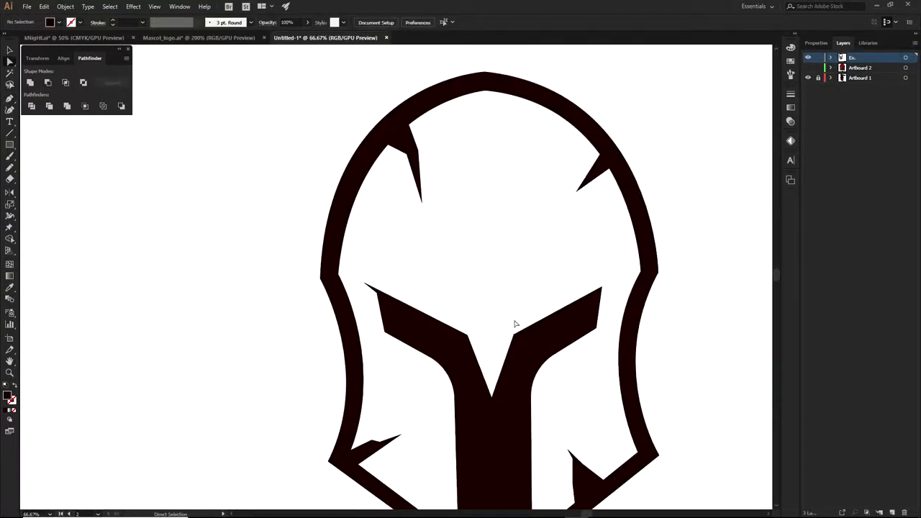
- Draw a sharp pointed extension with the Pen tool along the upper edge of the visor's right brow, matching the left one
key("p")
key("a")
left_click(379, 290)
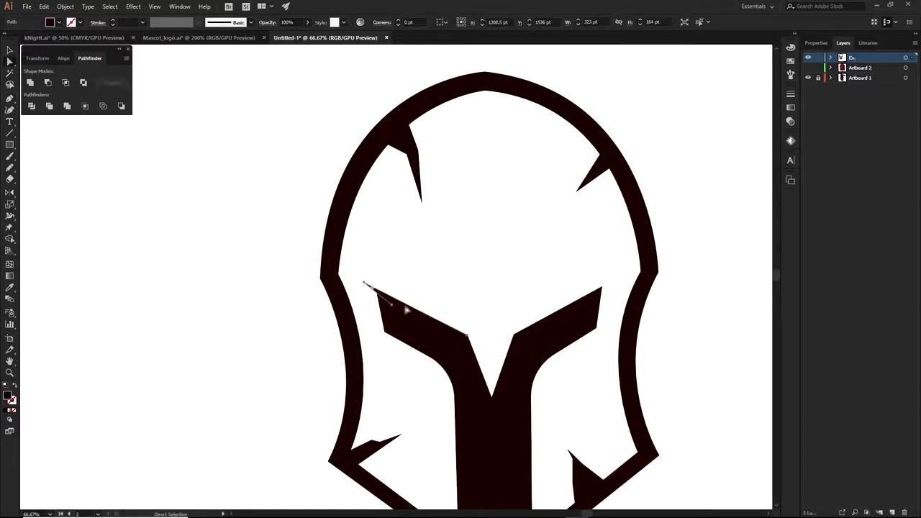
key("p")
left_click(514, 335)
scroll(620, 287, "up", 2)
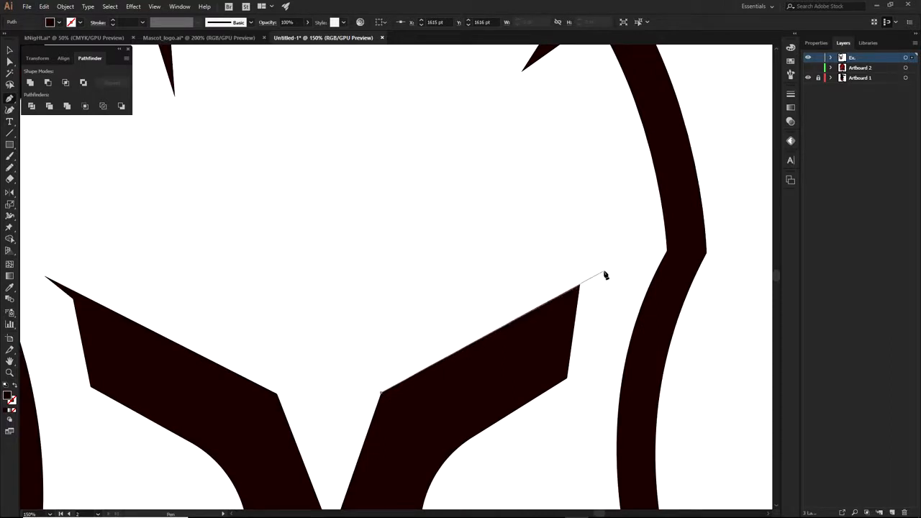
left_click(605, 275)
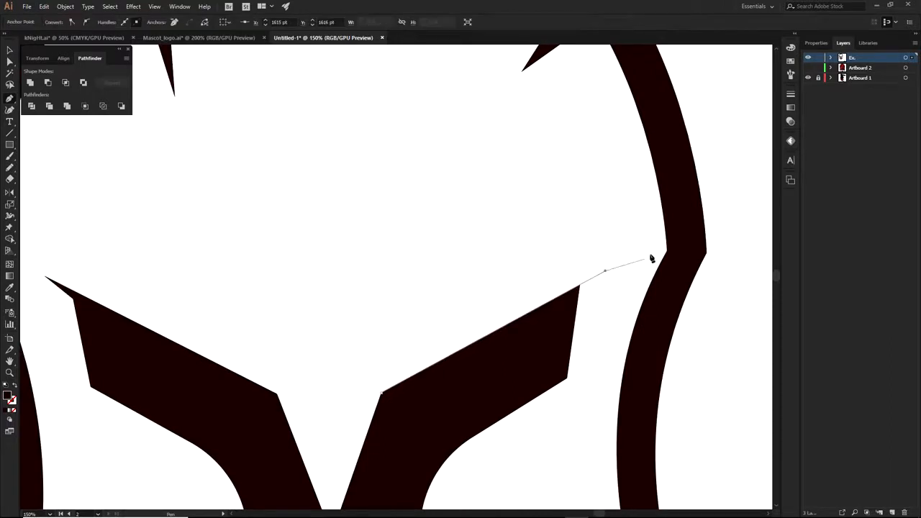
left_click(543, 335)
key("a")
scroll(673, 258, "down", 2)
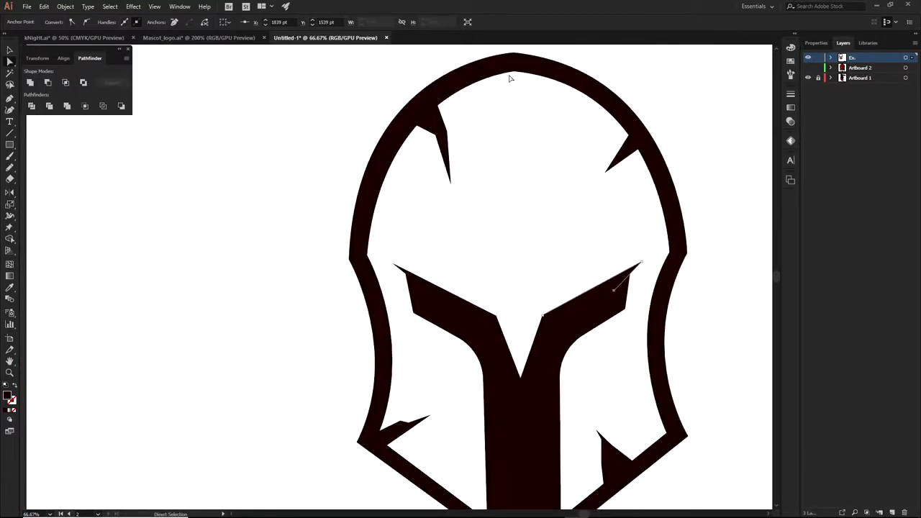
left_click(739, 152)
- Refine the anchor point at the base of the left brow's pointed extension
scroll(328, 283, "up", 3)
left_click(599, 292)
left_click(376, 348)
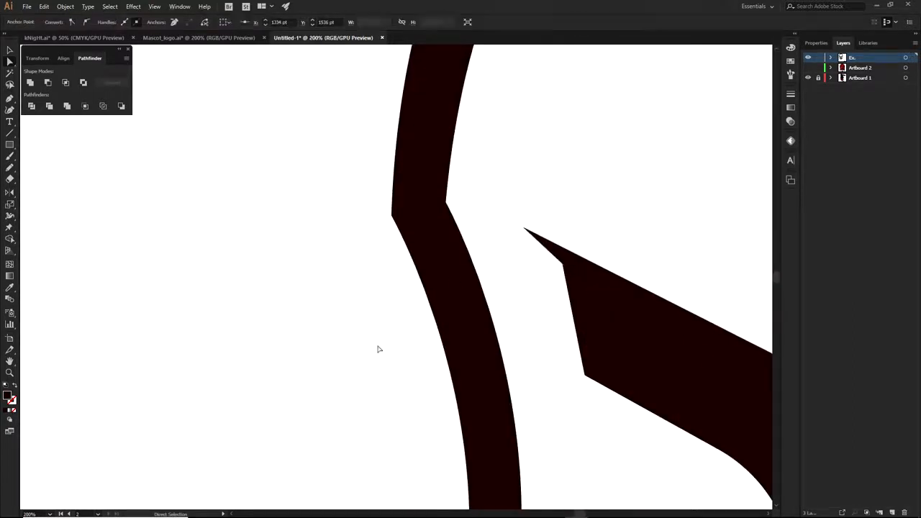
scroll(376, 347, "down", 5)
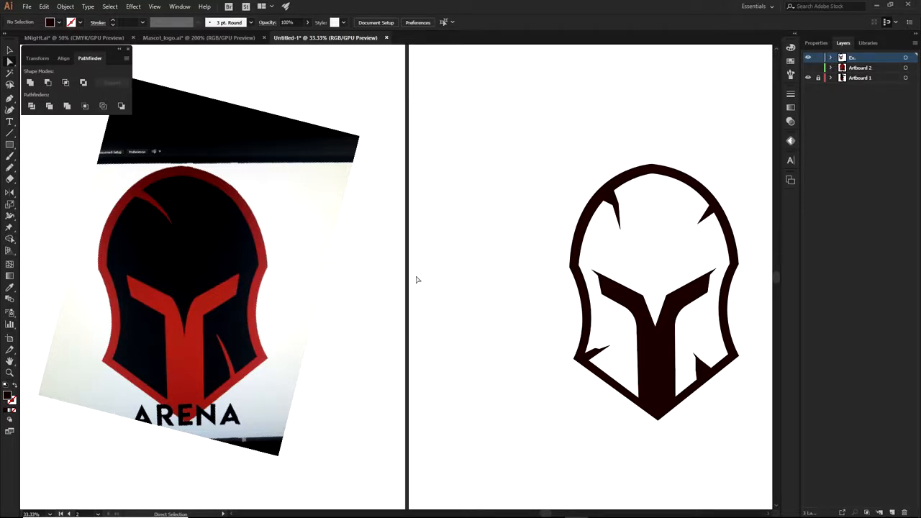
- Add a new layer beneath the outline layer and trace the full helmet silhouette along the middle of its outline with the Pen tool
left_click_drag(603, 259, 508, 232)
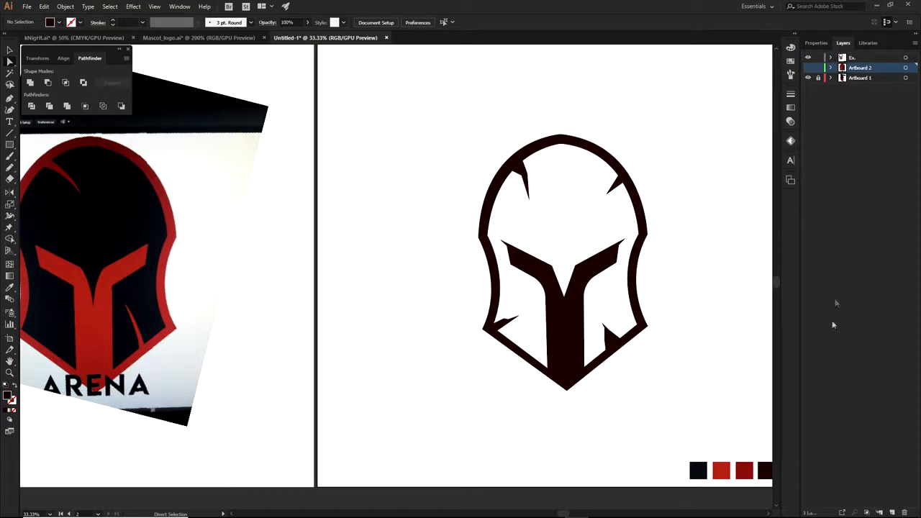
left_click(892, 511)
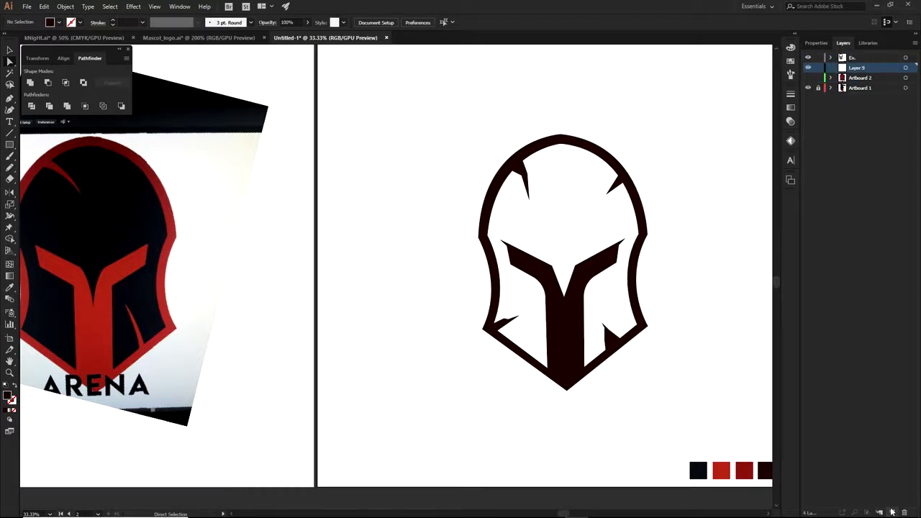
key("p")
scroll(647, 236, "up", 2)
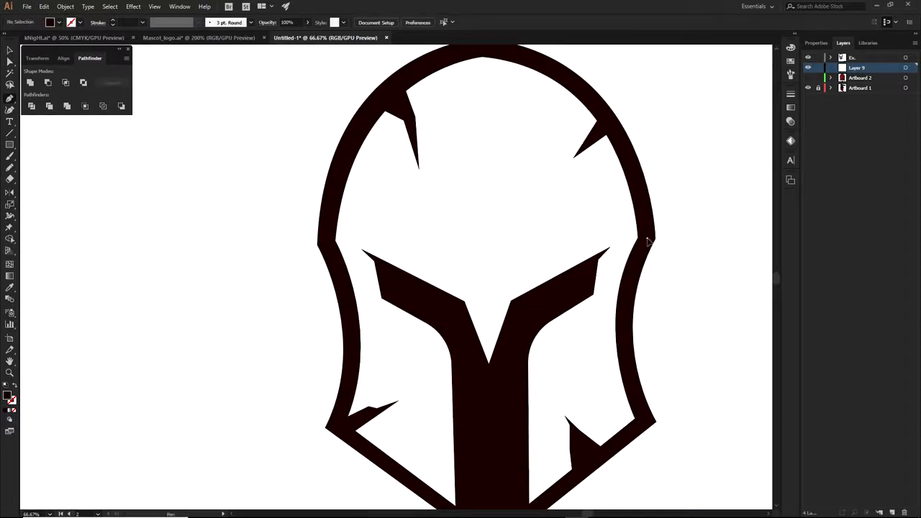
left_click(646, 238)
left_click_drag(632, 397, 667, 264)
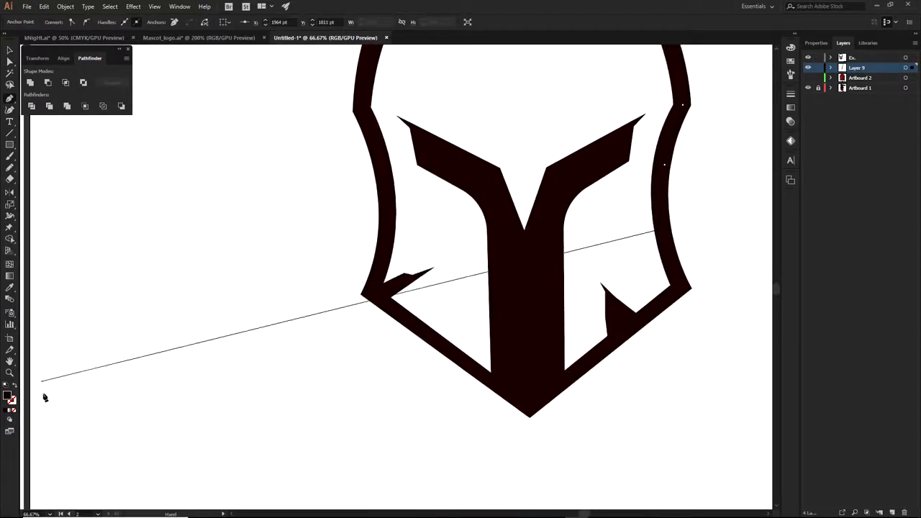
left_click(14, 411)
scroll(541, 319, "down", 1)
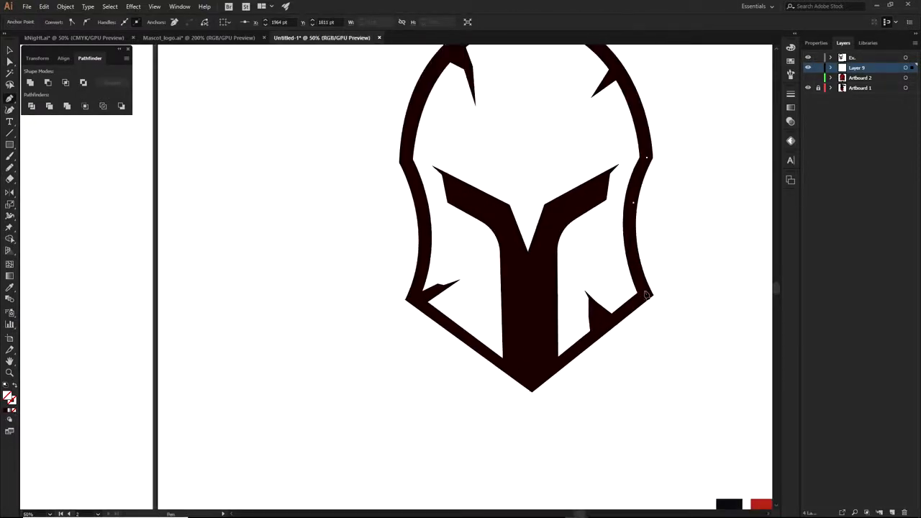
left_click(420, 257)
left_click_drag(425, 170, 381, 281)
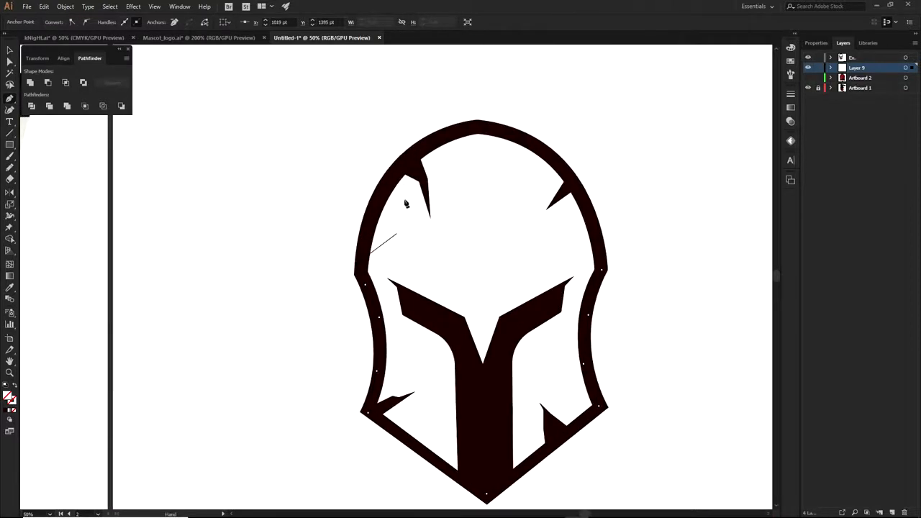
left_click_drag(380, 192, 441, 138)
scroll(642, 291, "down", 1)
left_click_drag(649, 325, 615, 282)
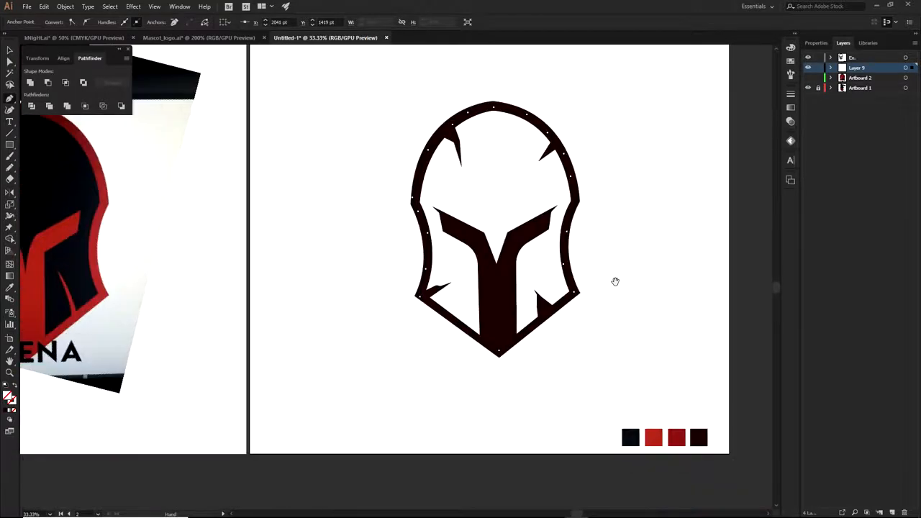
- Fill the traced helmet silhouette with the dark red palette swatch
key("i")
left_click(678, 437)
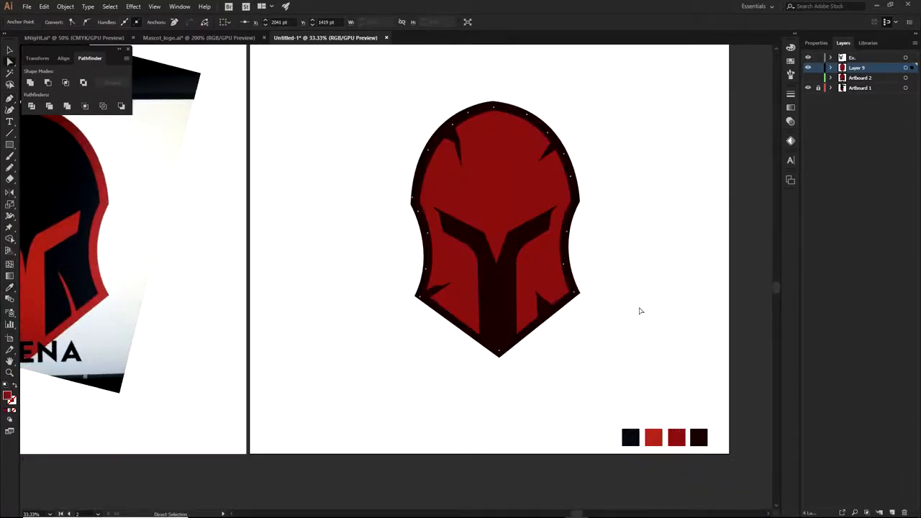
key("a")
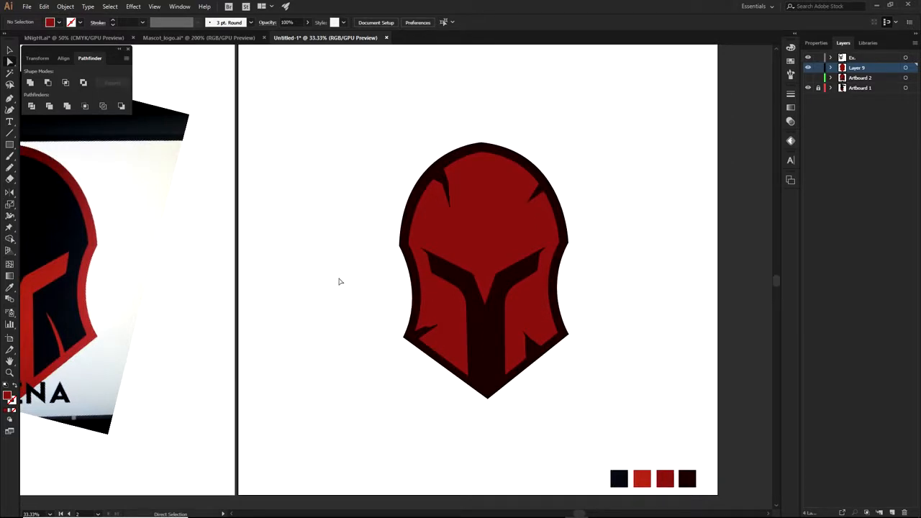
- Add a layer above the red base and draw a shadow's upper edge from the visor notch over the right brow to the rim
left_click(892, 511)
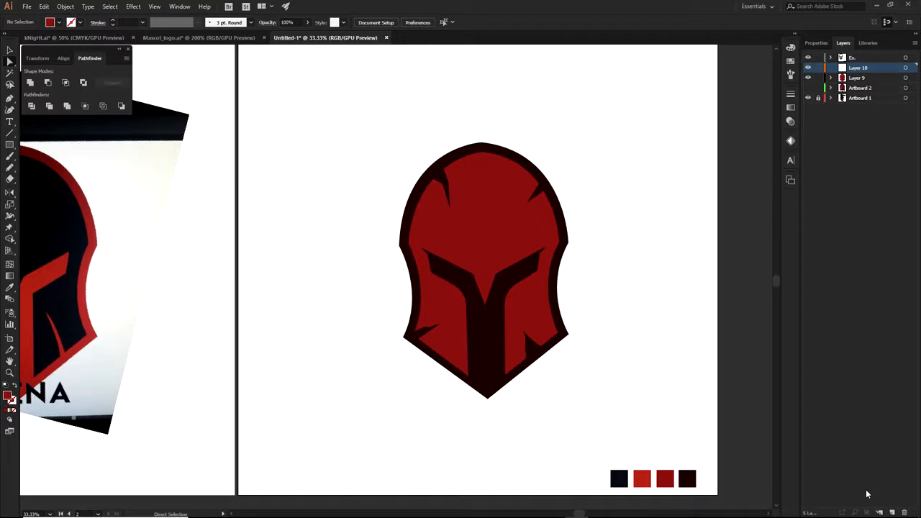
key("p")
scroll(488, 267, "up", 2)
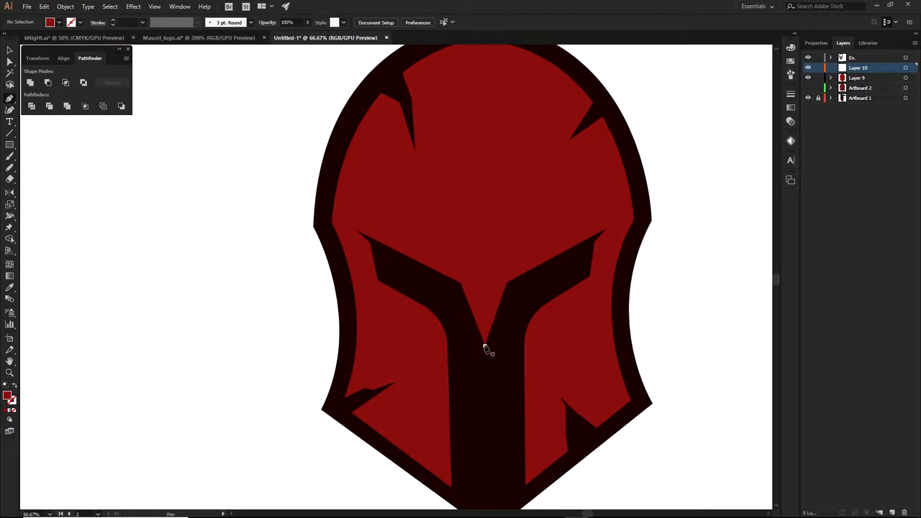
left_click(485, 345)
scroll(507, 282, "up", 3)
left_click(512, 292)
scroll(512, 292, "down", 1)
scroll(513, 295, "down", 2)
left_click(504, 257)
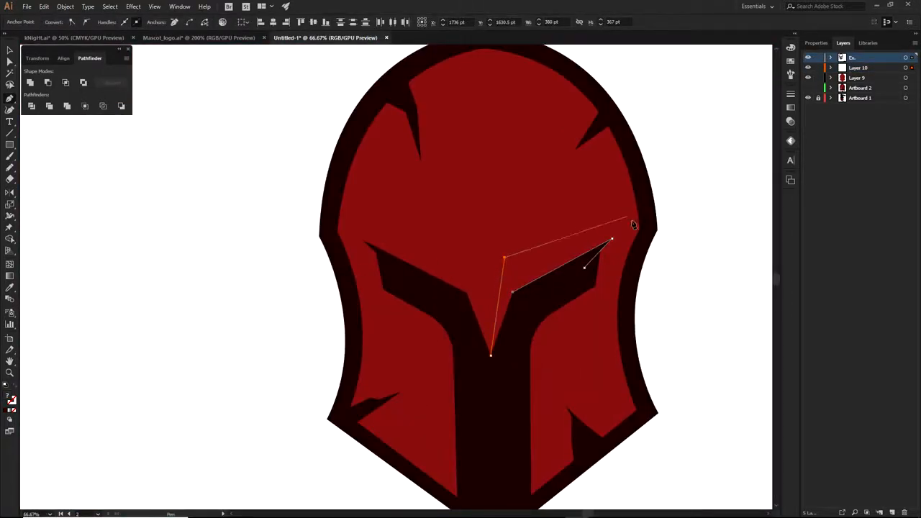
left_click(642, 173)
left_click(648, 225)
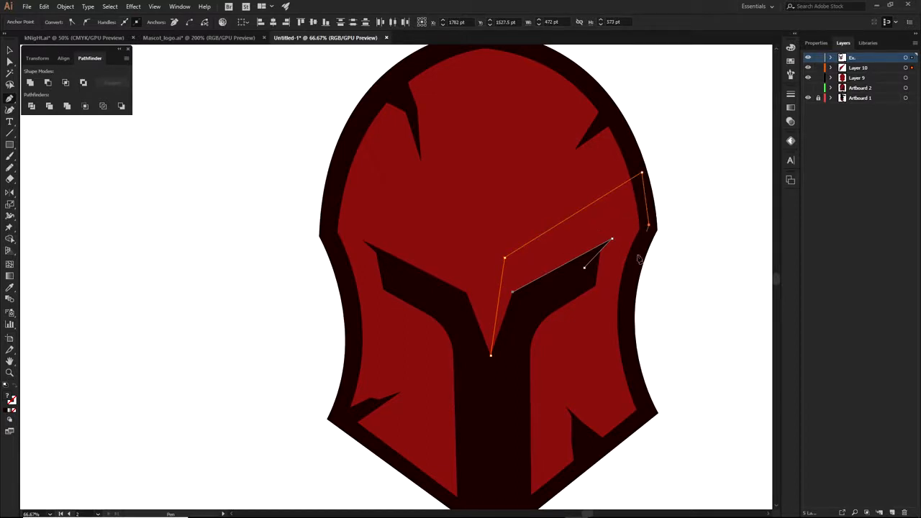
- Continue the shadow path down the helmet's right rim and along the chin, and close it at the visor notch
scroll(639, 255, "down", 2)
left_click(647, 174)
scroll(504, 269, "up", 4)
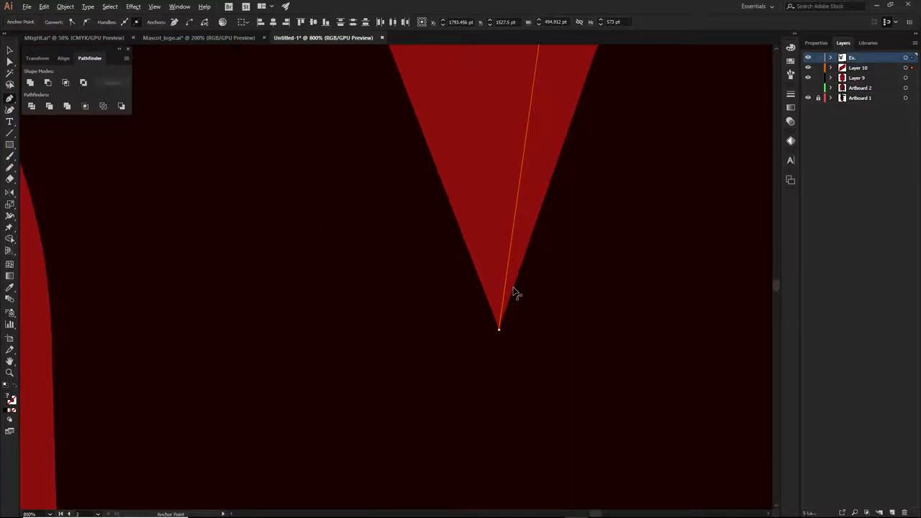
scroll(518, 283, "down", 5)
left_click(616, 259)
left_click(630, 329)
left_click(542, 402)
left_click(516, 289)
- Try colours sampled from the artwork as the fill of the right-side shadow shape
key("i")
left_click(413, 280)
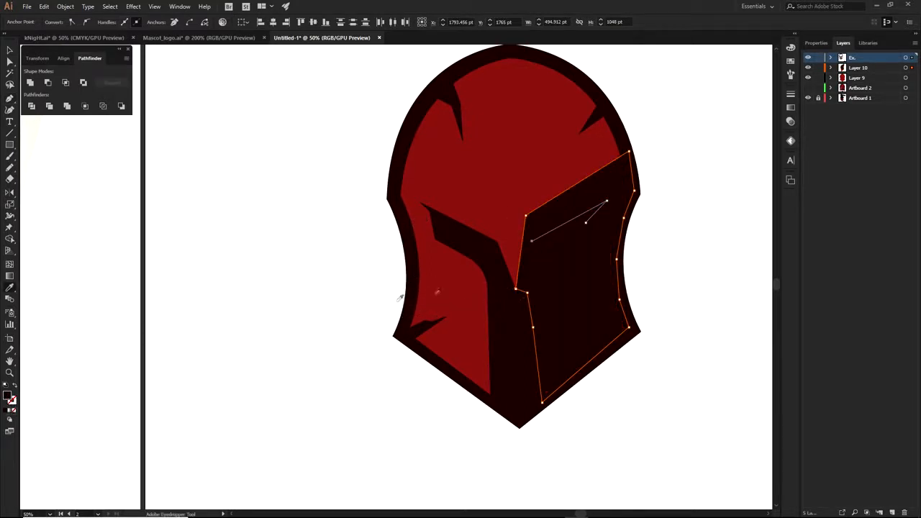
key("ctrl+alt+0")
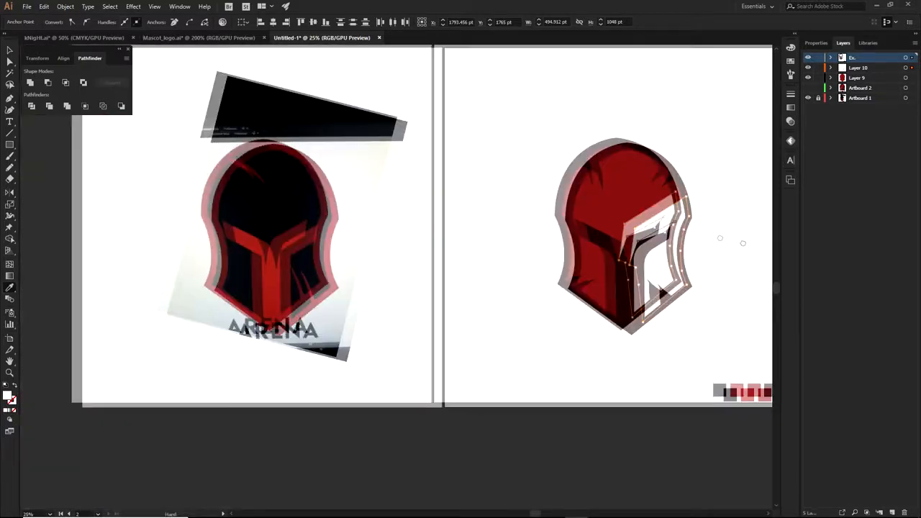
- Show only the finished logo on Artboard 2 and draw a 200 pt square swatch in its dark shadow red
left_click(809, 88)
key("a")
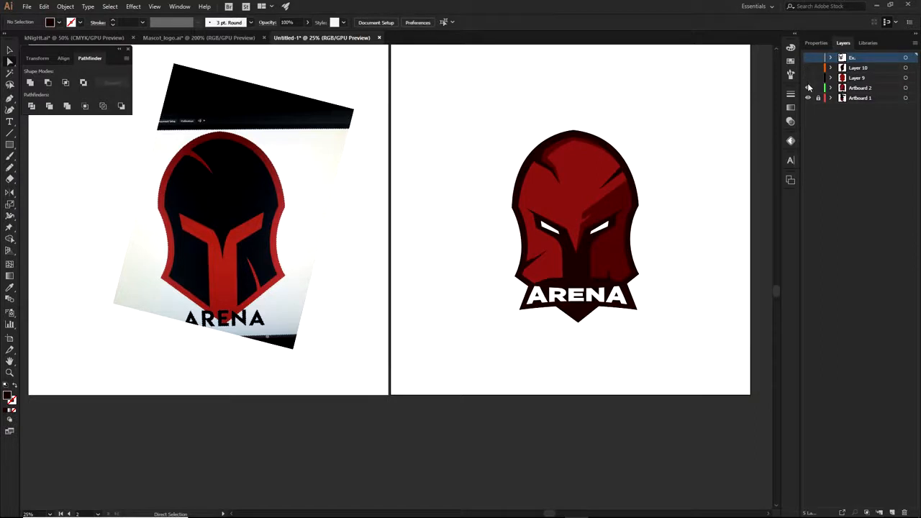
left_click(607, 259)
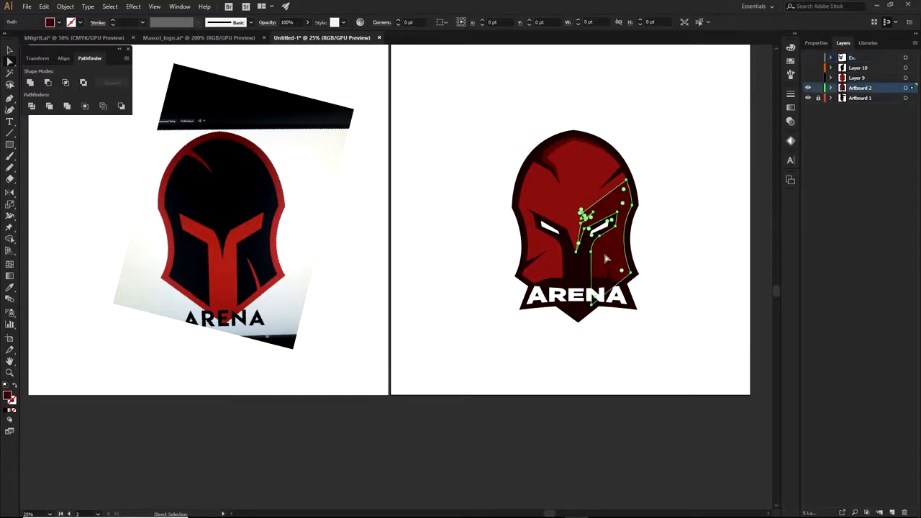
key("m")
left_click_drag(678, 354, 702, 379)
key("i")
key("a")
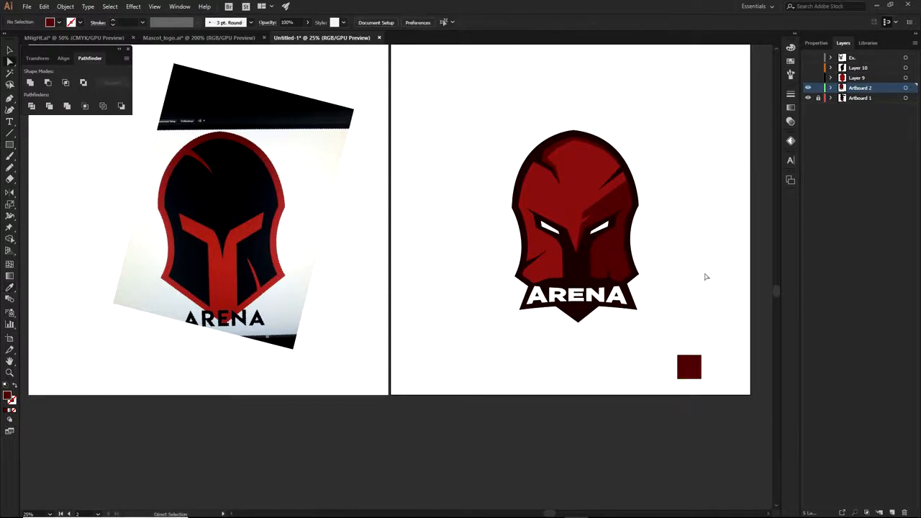
- Move the swatch square from Artboard 2 into Layer 10, hide Artboard 2, and show Layer 9, Layer 10 and the outline layer
left_click(689, 367)
left_click(831, 87)
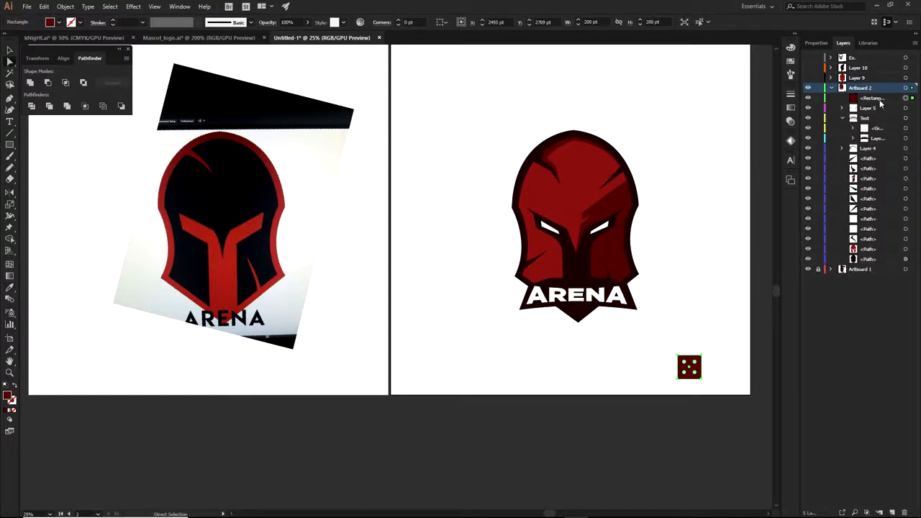
left_click(873, 97)
key("Delete")
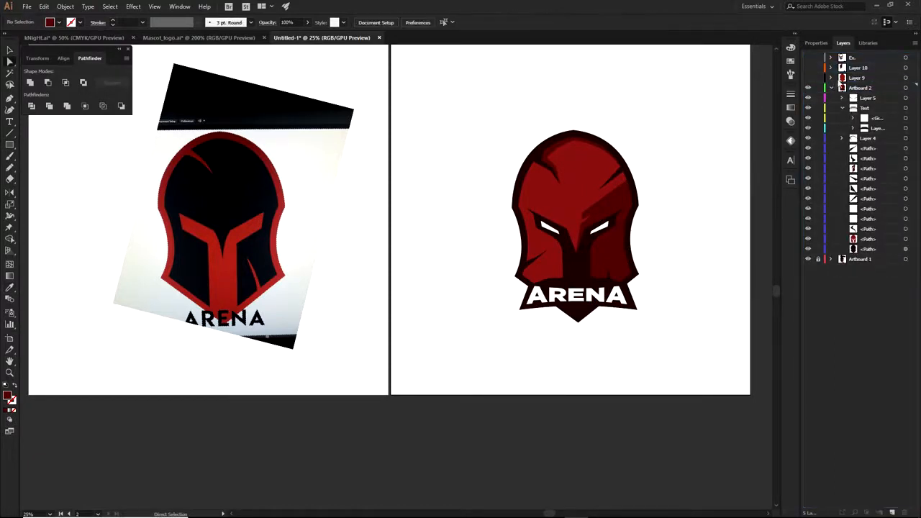
left_click(831, 87)
left_click(807, 87)
left_click_drag(808, 77, 807, 57)
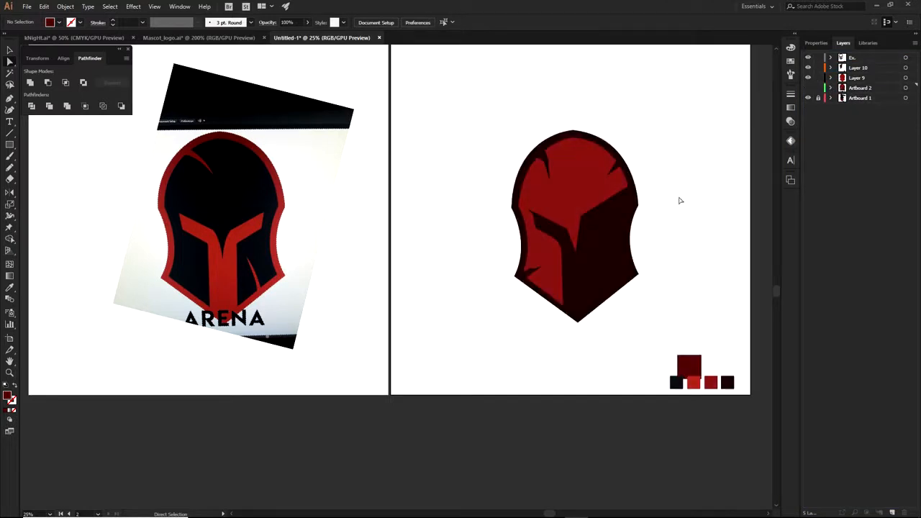
- Move the new swatch clear of the palette row and fill the right-side shadow shape with its dark red
left_click_drag(680, 361, 639, 366)
scroll(644, 329, "up", 1)
left_click(612, 213)
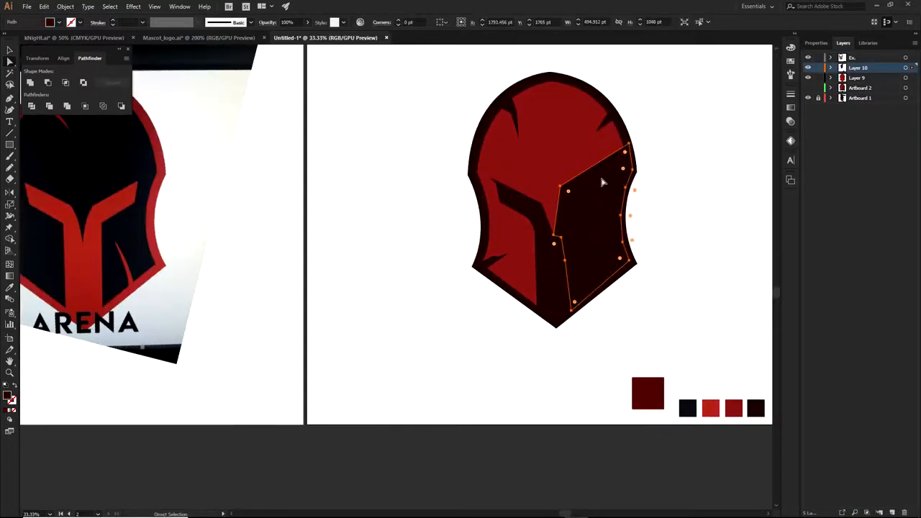
key("i")
left_click(648, 389)
key("ctrl+shift+a")
scroll(605, 281, "up", 1)
scroll(603, 279, "up", 1)
scroll(603, 279, "down", 1)
left_click_drag(616, 221, 633, 334)
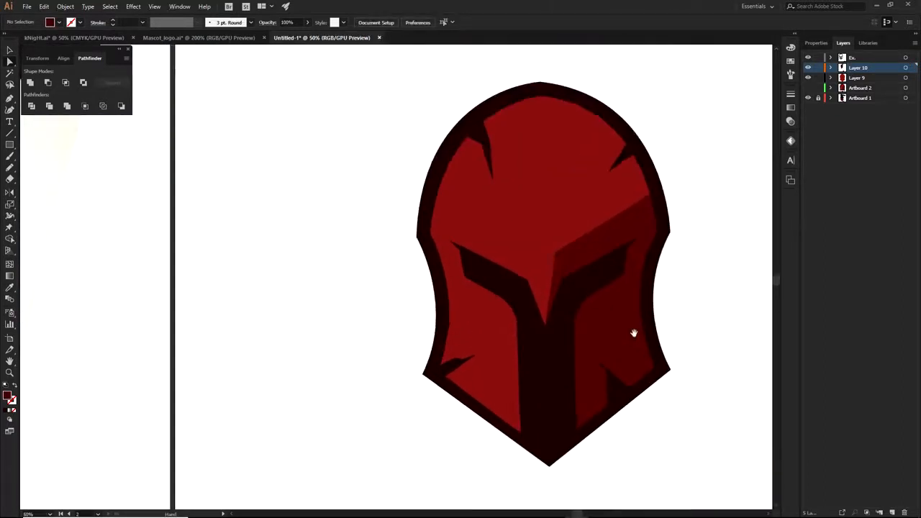
- Try to move the shadow shape's inner corner above the visor notch
left_click(586, 293)
left_click(580, 259)
left_click_drag(580, 256, 429, 174)
key("ctrl+z")
left_click(715, 238)
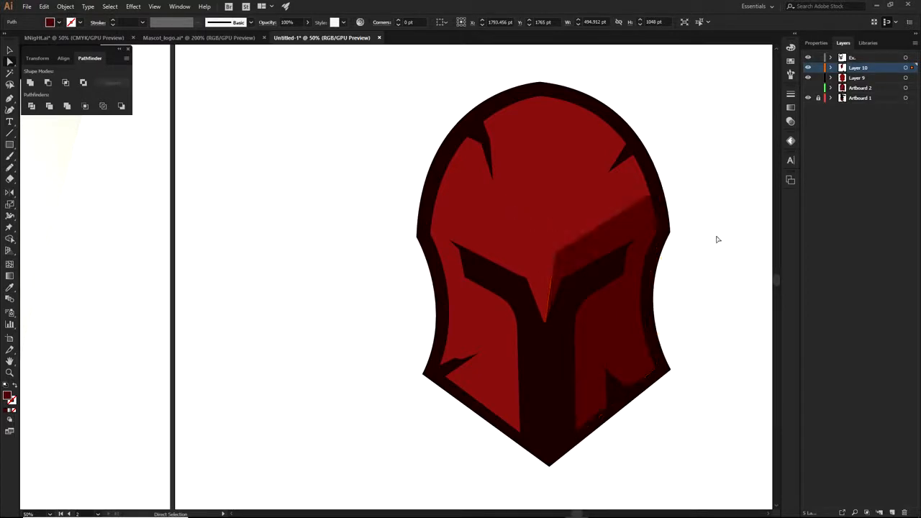
- Raise the shadow shape's outer upper corner slightly along the helmet's right rim
left_click(661, 194)
left_click_drag(659, 191, 655, 181)
left_click(675, 172)
scroll(678, 172, "down", 2)
left_click_drag(621, 217, 581, 275)
- Draw a shadow edge with the Pen tool from the upper-left crack's tip, curving under the crown to the upper-right crack
scroll(581, 276, "up", 2)
key("p")
scroll(520, 240, "up", 2)
left_click(499, 251)
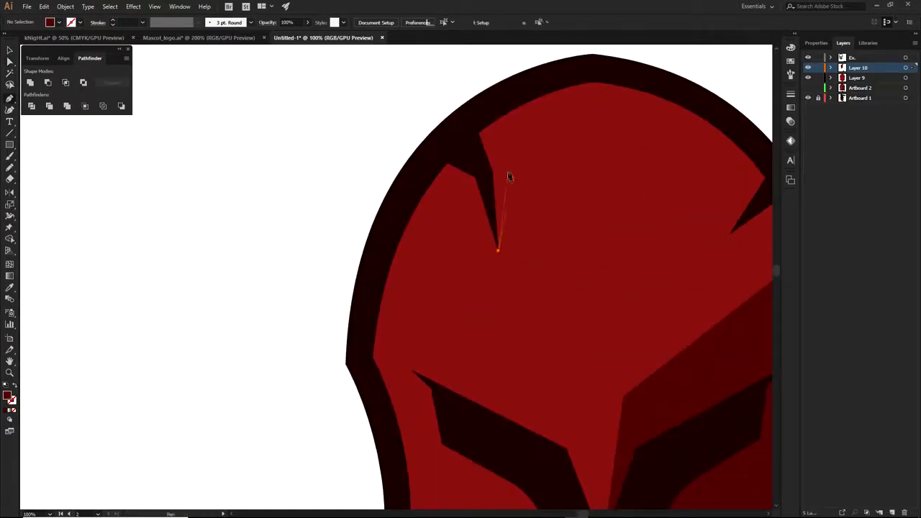
left_click(508, 166)
left_click(500, 138)
left_click_drag(591, 96, 634, 91)
left_click(591, 96)
left_click_drag(674, 135, 547, 139)
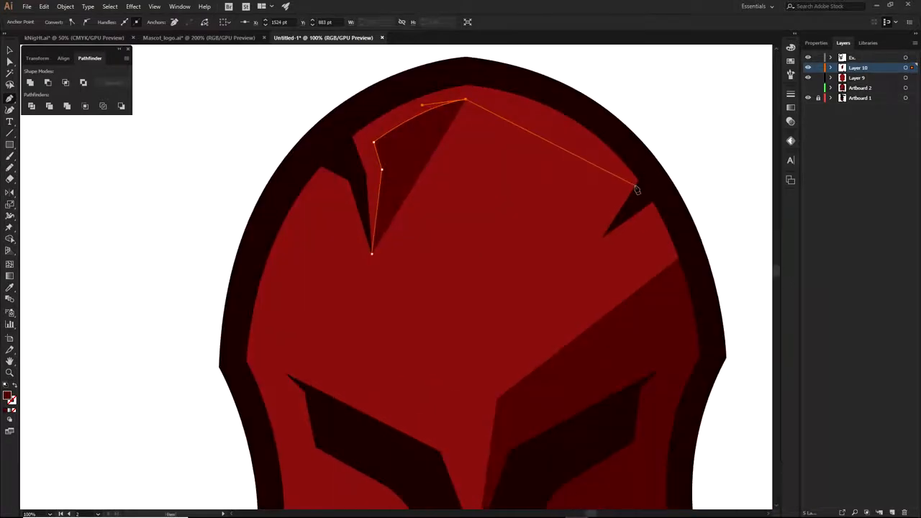
left_click_drag(637, 180, 688, 244)
left_click(638, 180)
- Bring the crown shadow's path back inside the dark rim and close it at the upper-left crack's tip
left_click(532, 87)
left_click(463, 69)
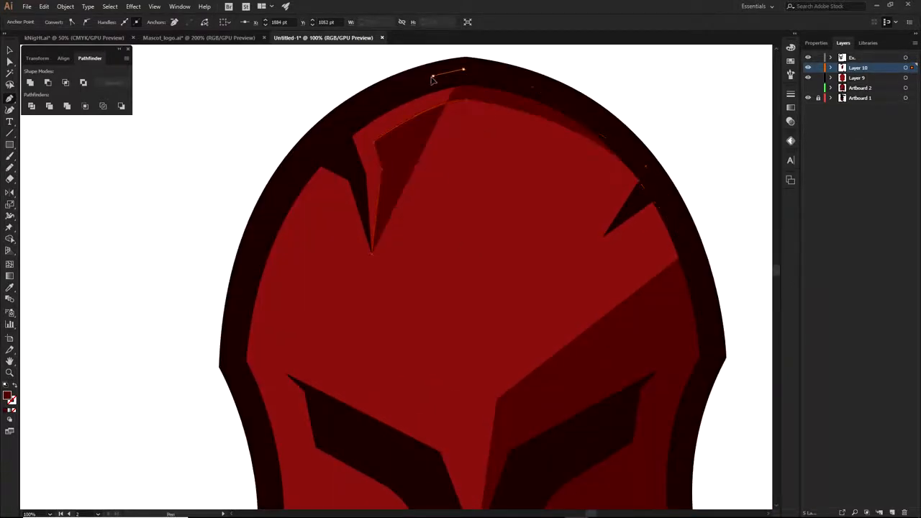
left_click(432, 76)
left_click(366, 113)
left_click(334, 134)
left_click(350, 167)
left_click(372, 256)
left_click(710, 132, "ctrl")
scroll(641, 156, "up", 3)
scroll(636, 138, "down", 5)
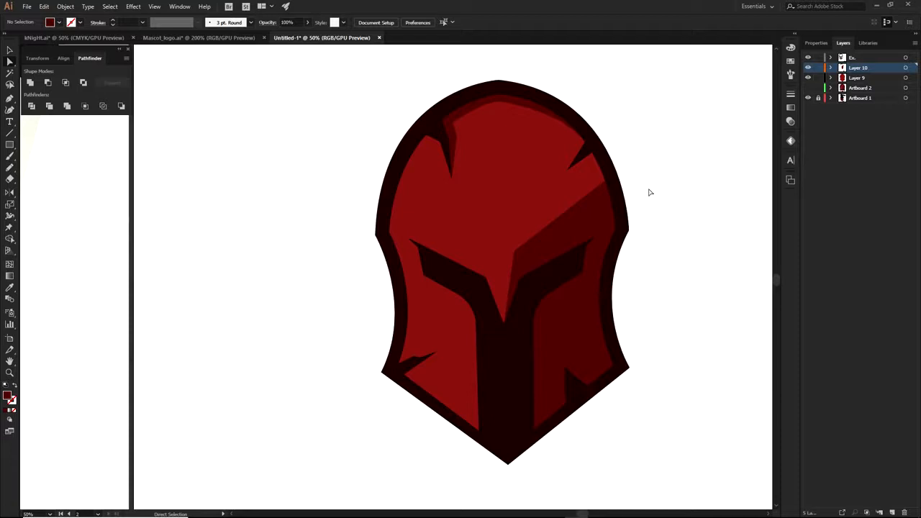
- Add a new layer above the Ex. layer and draw a slanted four-sided eye in the visor's right slot with the Pen tool
left_click(859, 60)
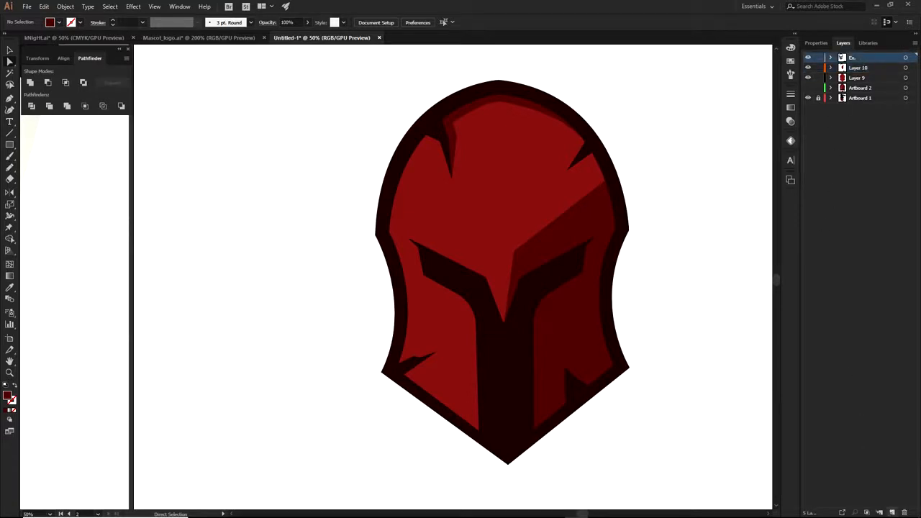
left_click(892, 511)
key("p")
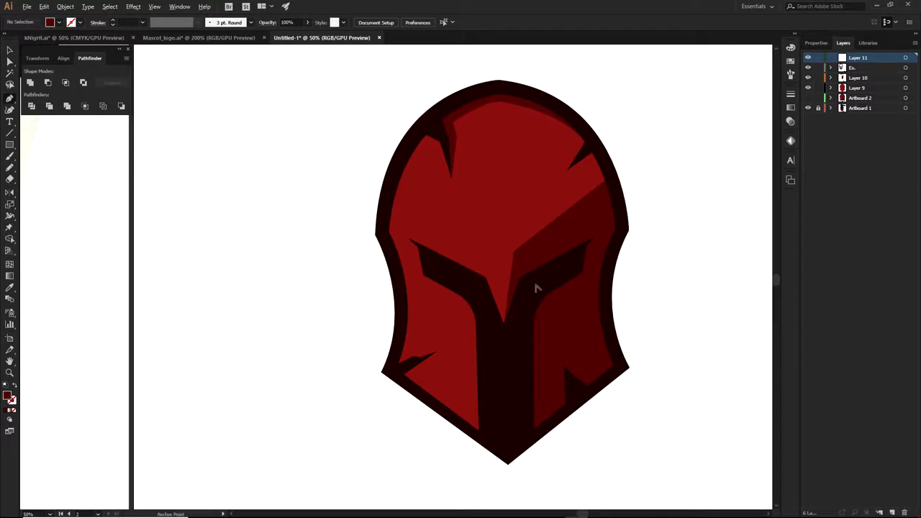
scroll(536, 285, "up", 3)
left_click_drag(535, 284, 578, 229)
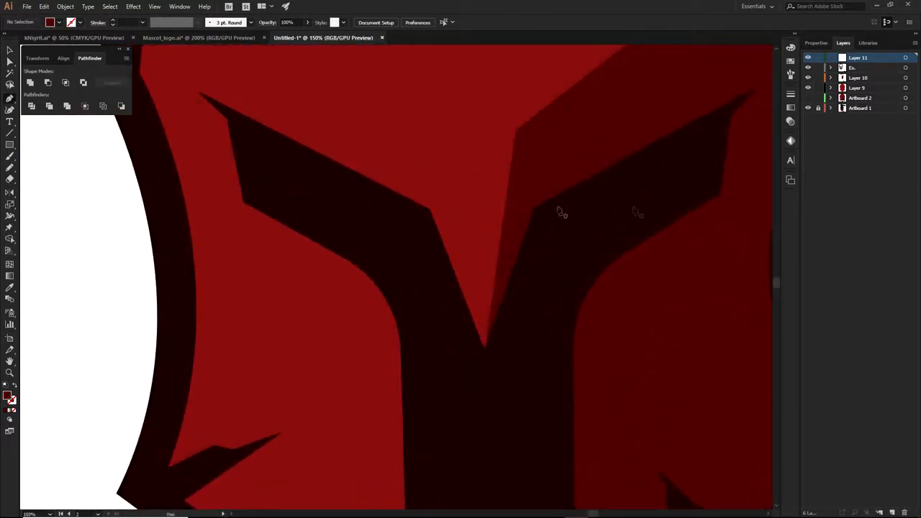
left_click(681, 153)
left_click(674, 195)
left_click(569, 258)
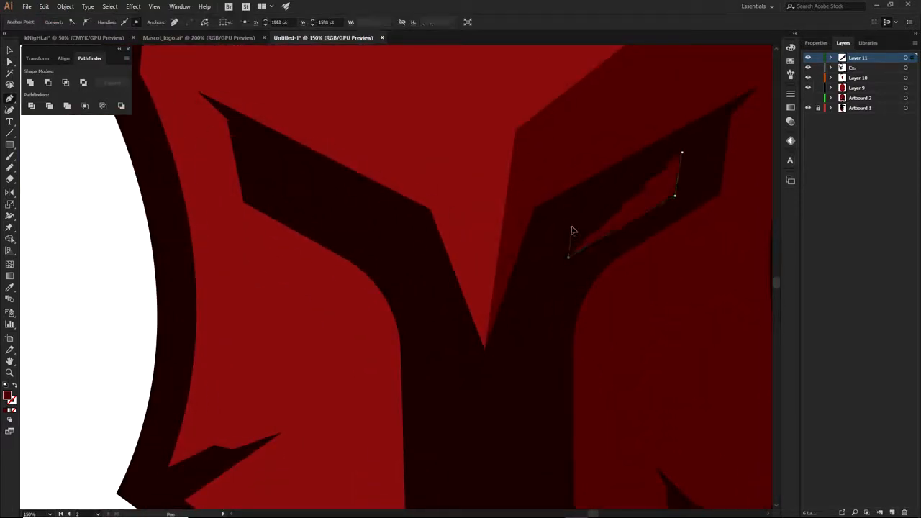
left_click(572, 227)
left_click(682, 153)
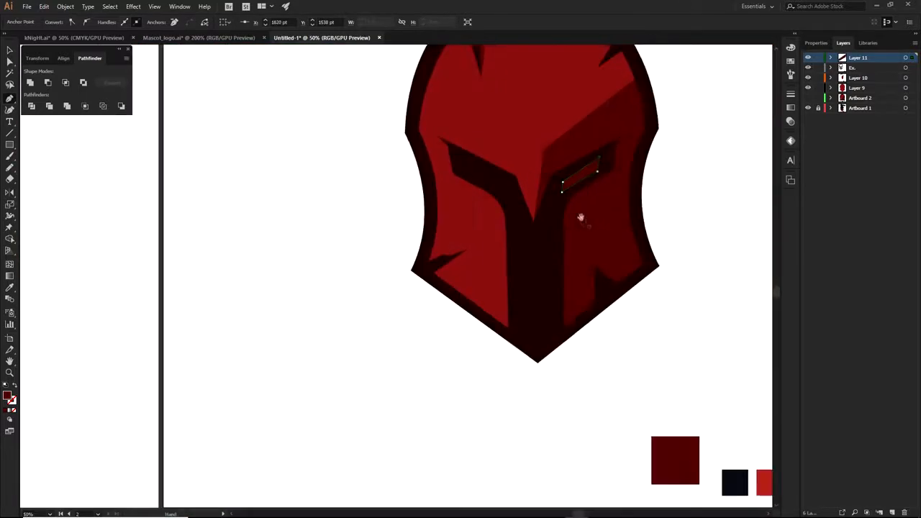
- Fill the eye shape with white sampled from the blank artboard using the Eyedropper
key("i")
left_click(664, 206)
key("ctrl+shift+a")
- Duplicate the white eye to the left eye slot and reflect the copy across the vertical axis
right_click(484, 177)
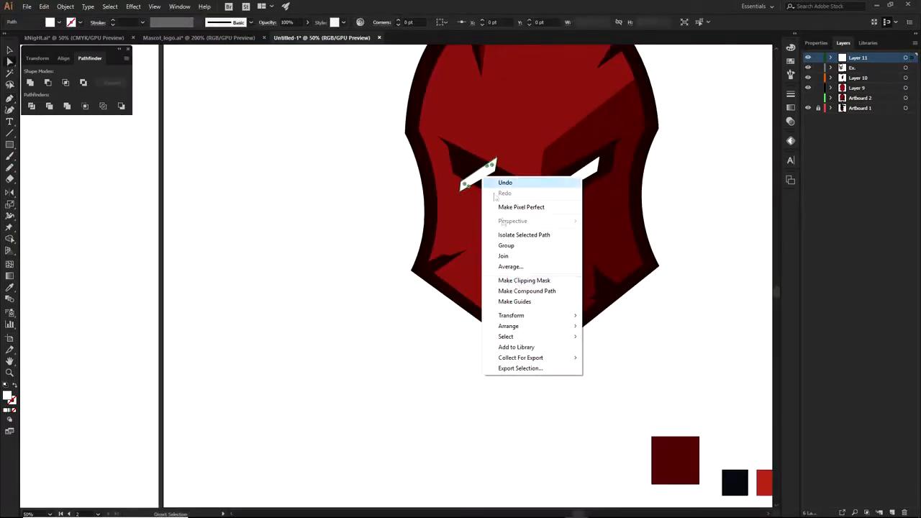
left_click(608, 350)
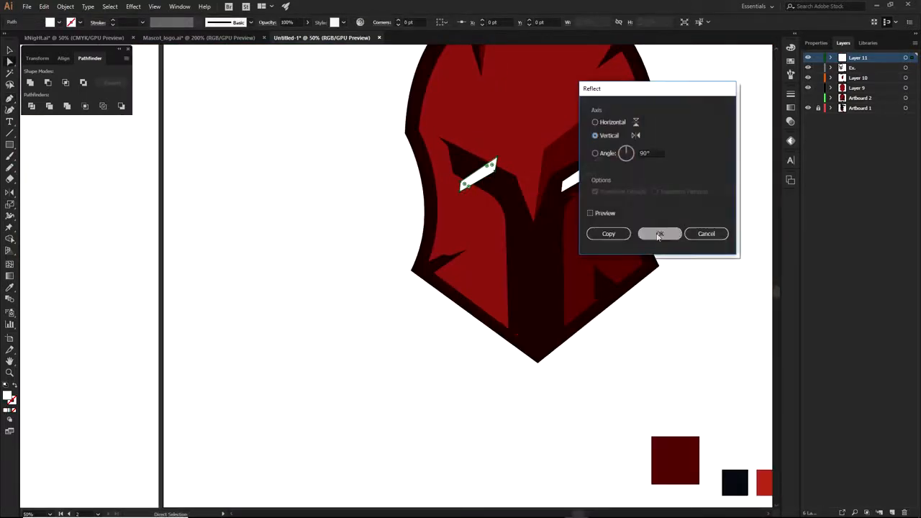
key("Return")
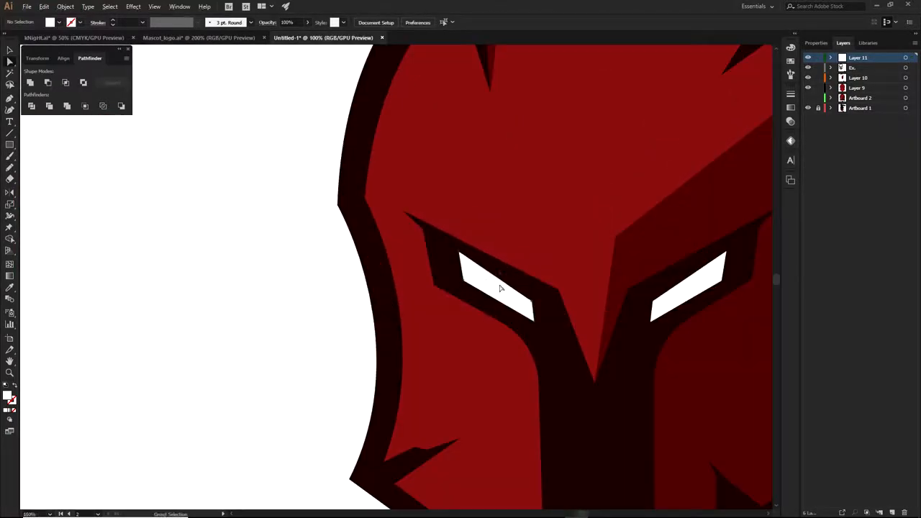
- Narrow the left eye by pulling its two upper corner points down
left_click(463, 257)
left_click(463, 257)
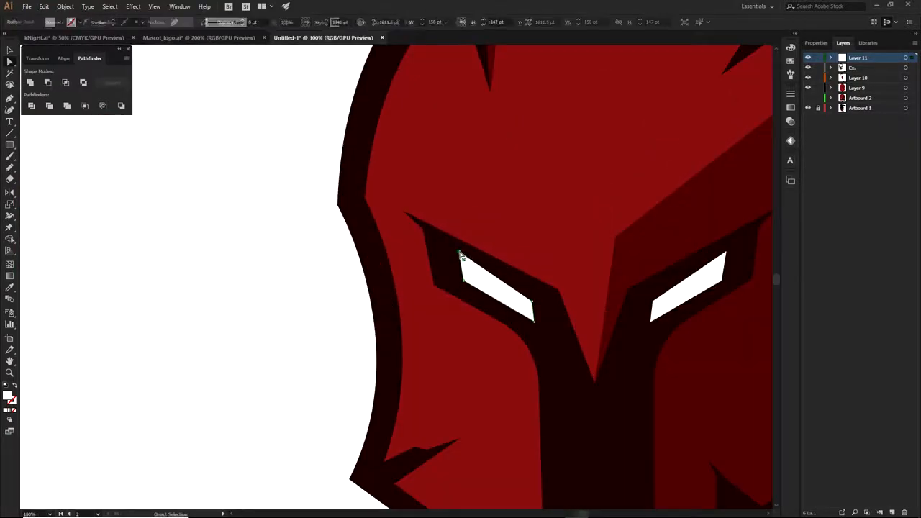
left_click(535, 308)
left_click_drag(535, 314, 533, 314)
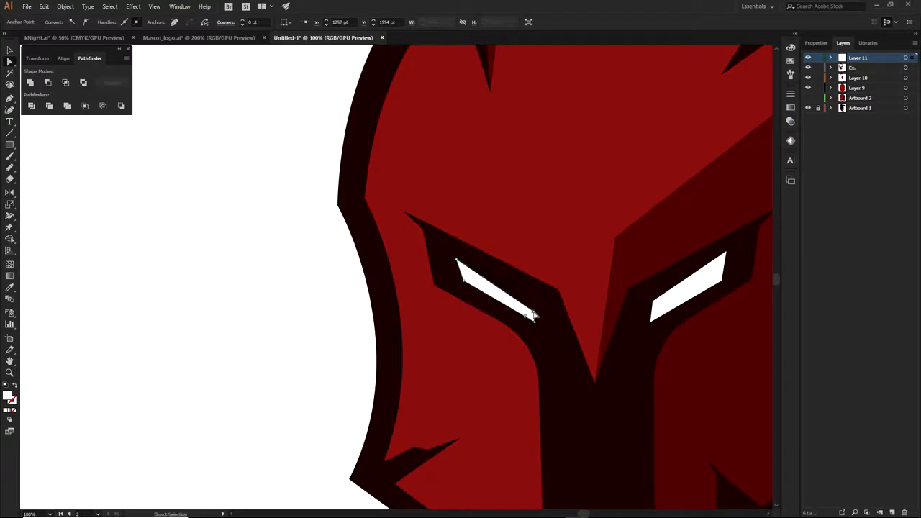
- Replace the right eye with a copy of the narrowed left eye, reflected across the vertical axis and positioned in the right slot
left_click(678, 304)
key("Delete")
key("ctrl+minus")
right_click(500, 285)
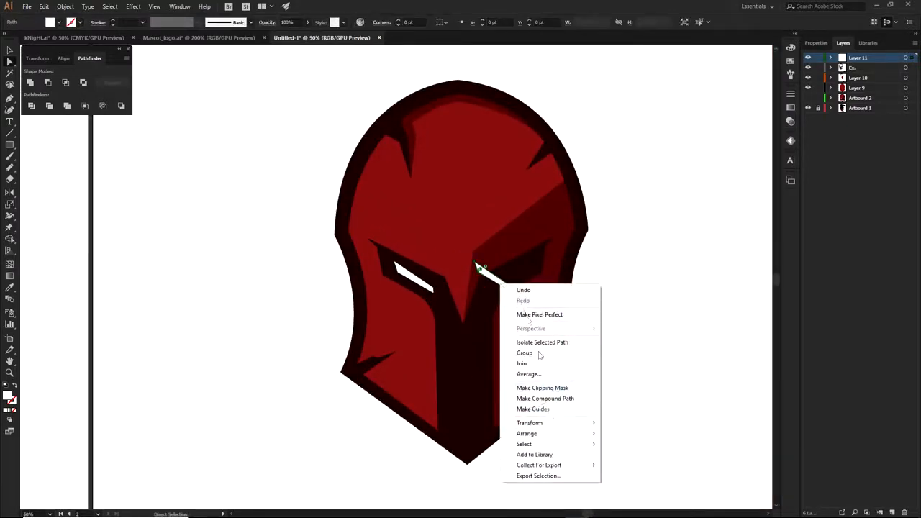
mouse_move(546, 426)
left_click(623, 458)
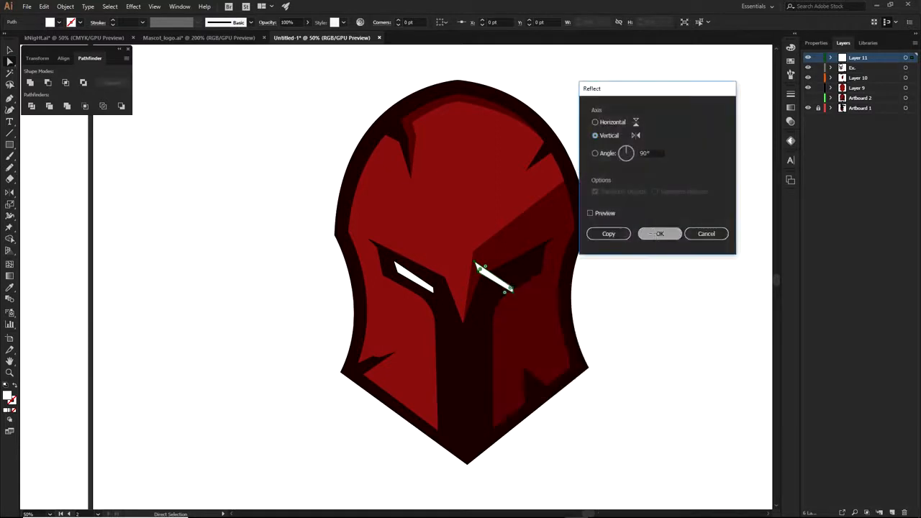
left_click(660, 234)
left_click_drag(515, 274, 528, 275)
left_click(609, 283)
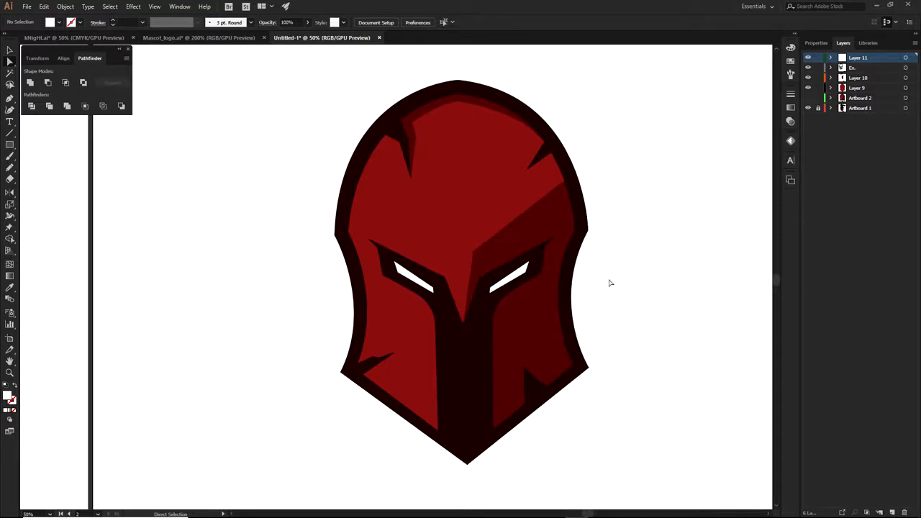
- Hide Layer 11, Ex., Layer 10 and Layer 9, show the Artboard 2 layer's finished logo and expand that layer
scroll(610, 282, "down", 2)
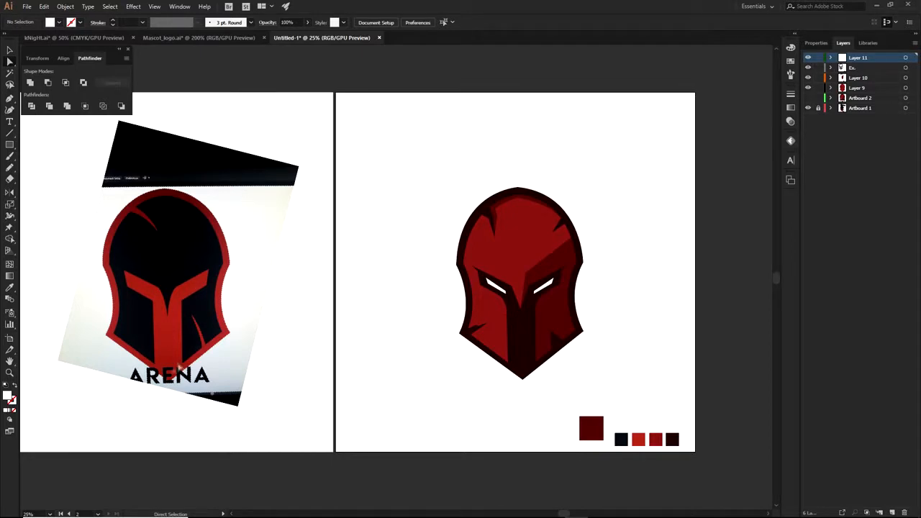
scroll(237, 379, "right", 1)
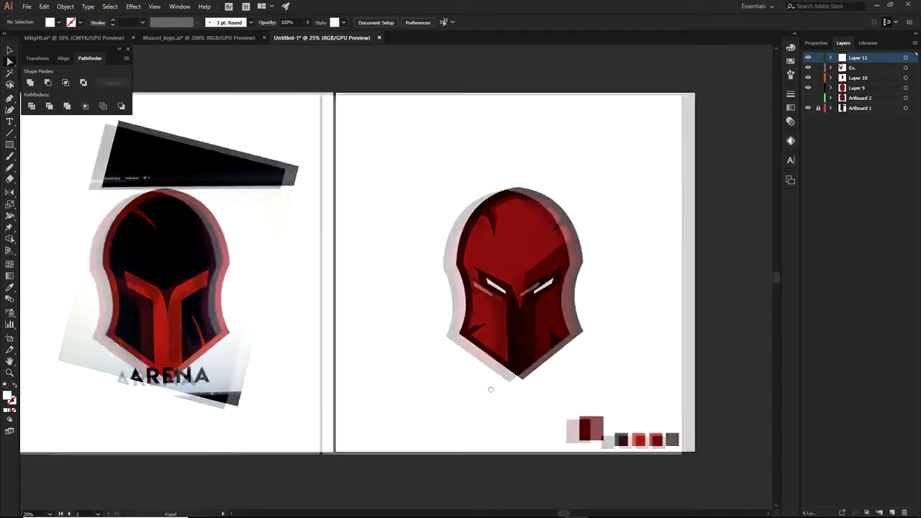
scroll(407, 379, "up", 2)
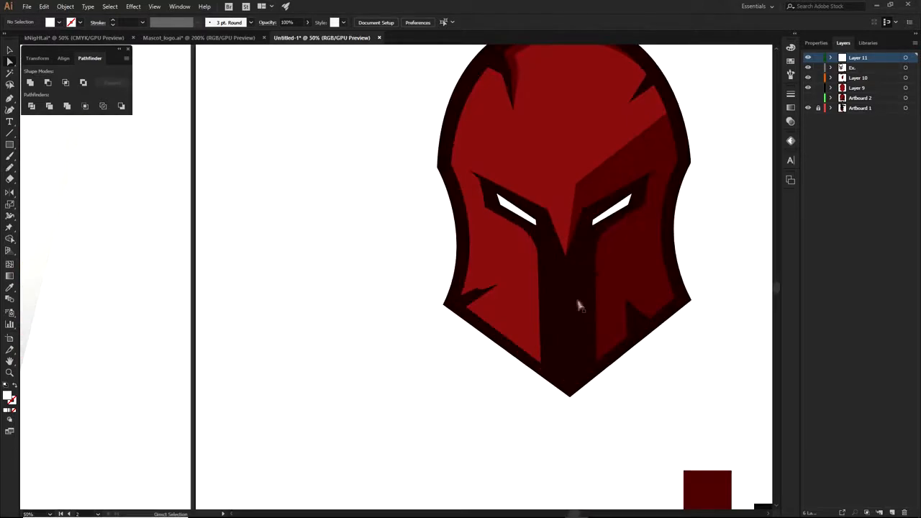
scroll(569, 295, "down", 2)
scroll(567, 292, "right", 1)
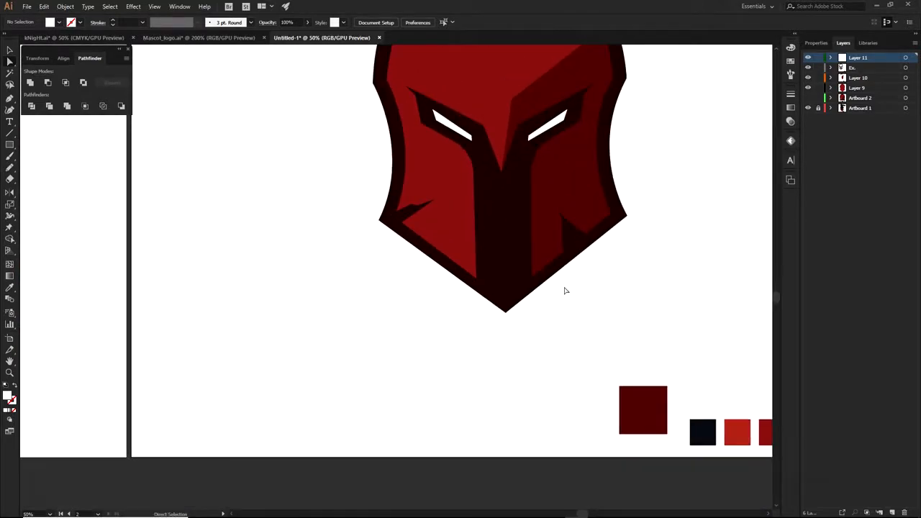
left_click_drag(807, 57, 807, 88)
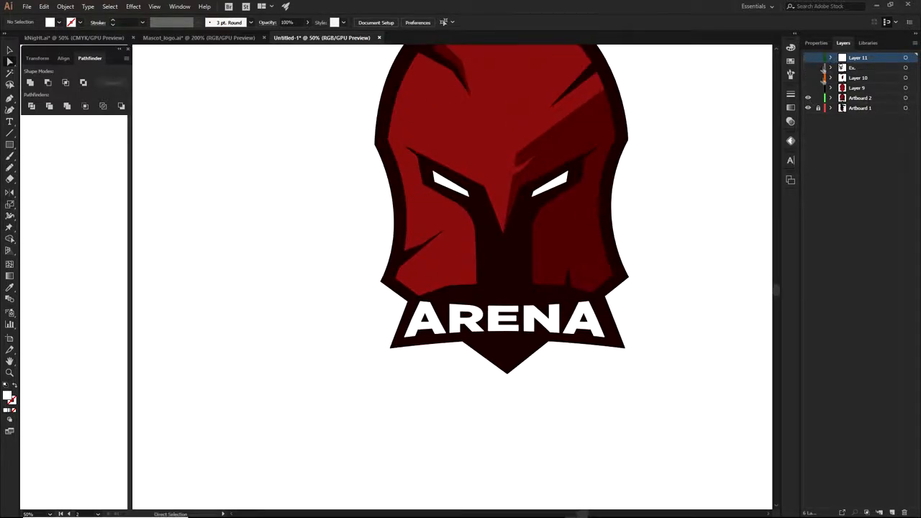
left_click(832, 98)
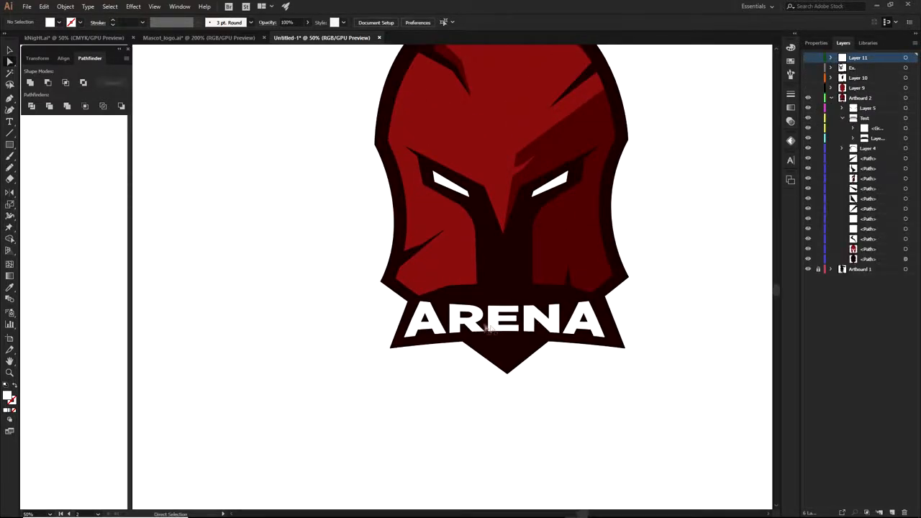
- Examine the finished logo's banner by temporarily hiding the lettering and moving the banner away from the helmet
left_click(807, 118)
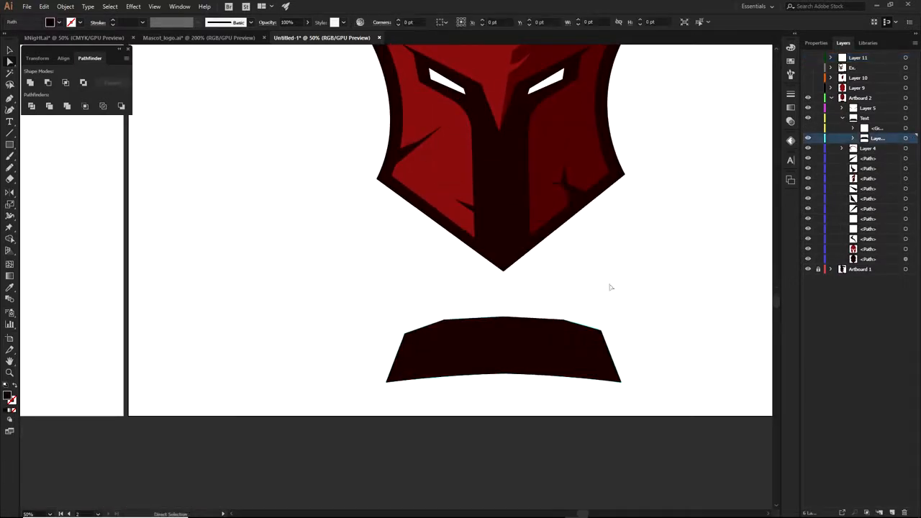
left_click(611, 287)
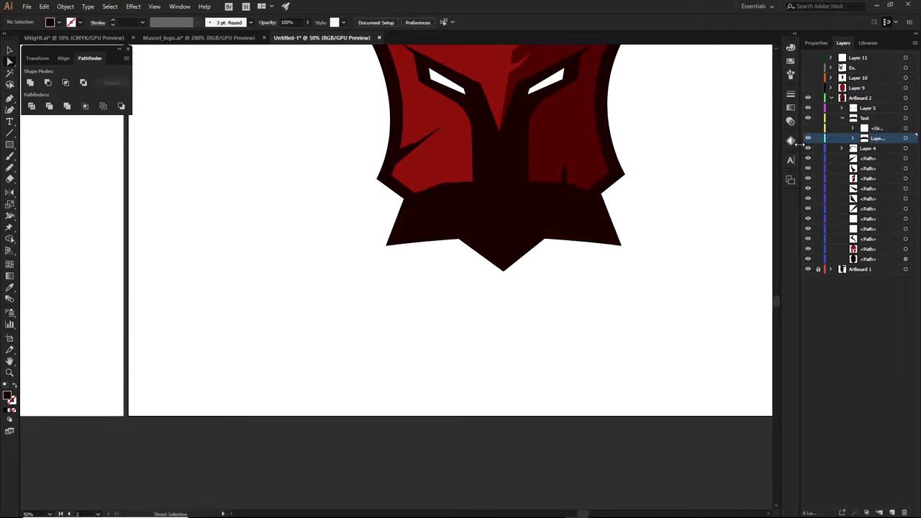
left_click(807, 129)
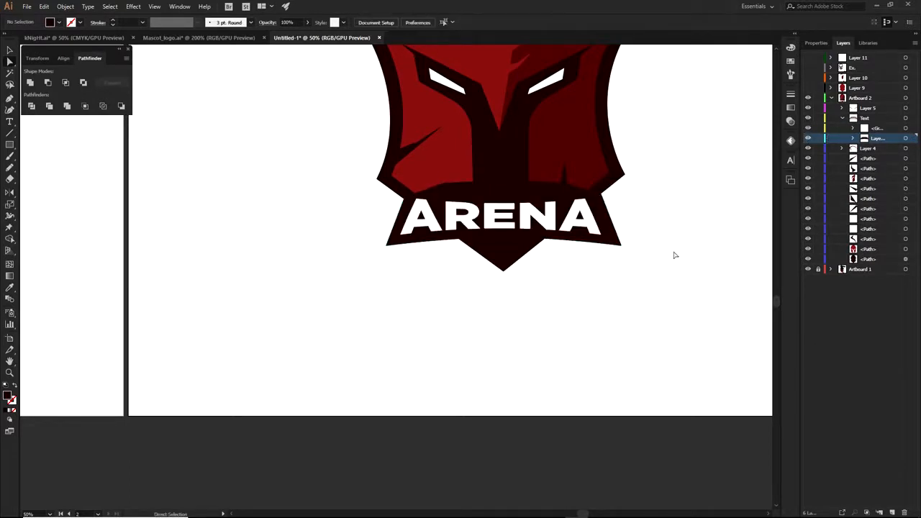
- Add the text "ARENA" in Gotham Black at 300 pt and place it below the finished logo
key("t")
left_click(491, 335)
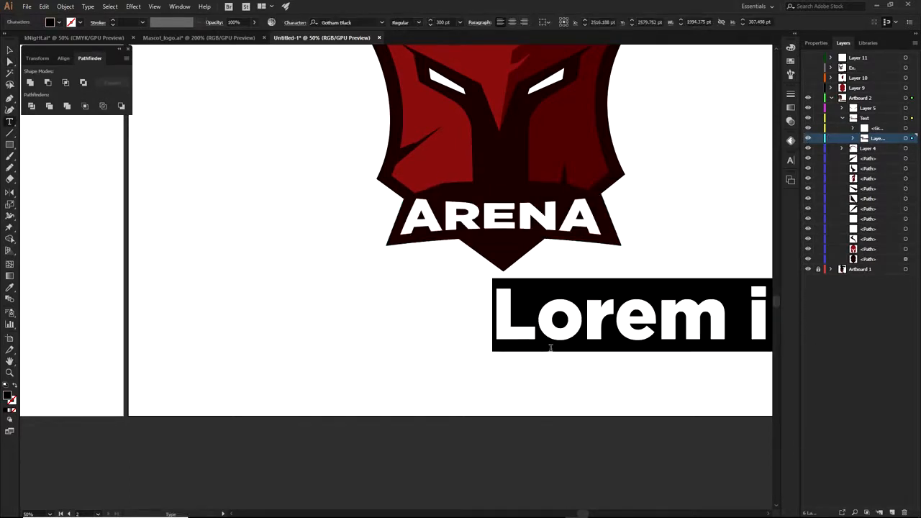
type("ARENA")
left_click(4, 52)
left_click_drag(579, 314, 468, 315)
left_click_drag(619, 256, 598, 304)
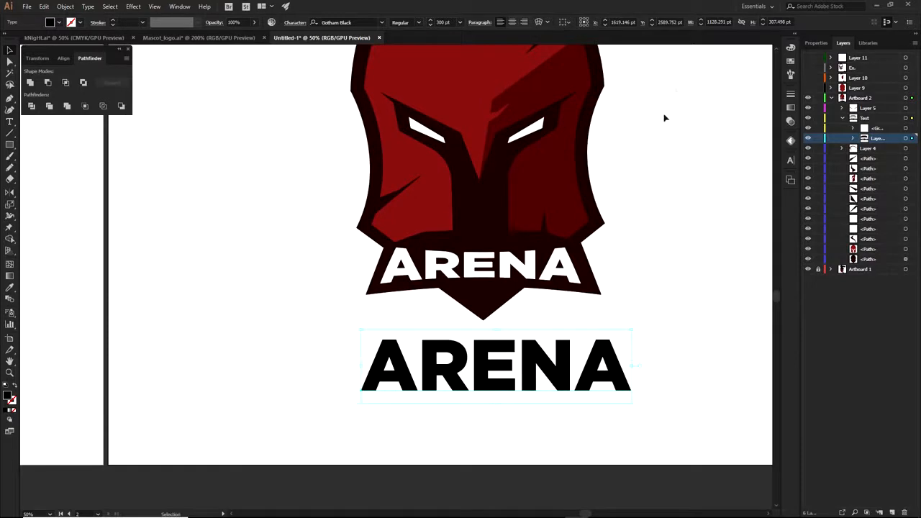
- Warp the new ARENA text with the horizontal Bulge style at -8% bend
left_click(544, 23)
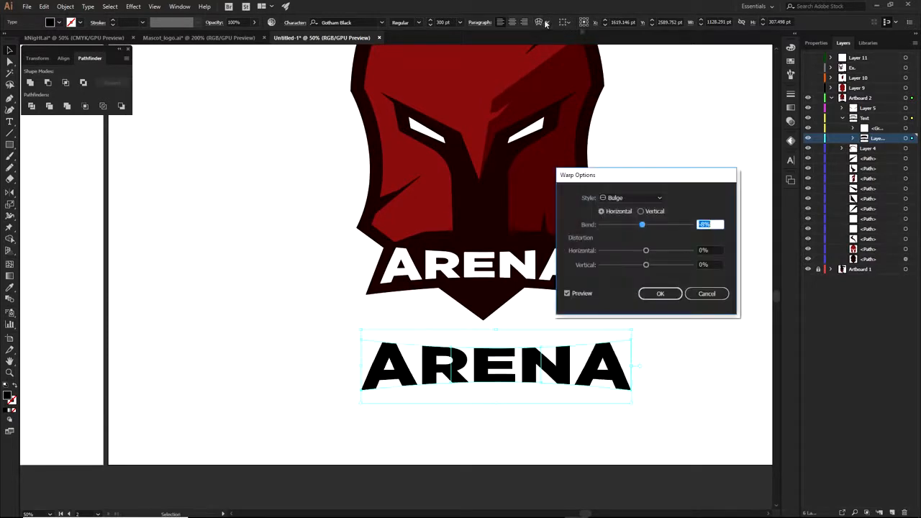
left_click(643, 197)
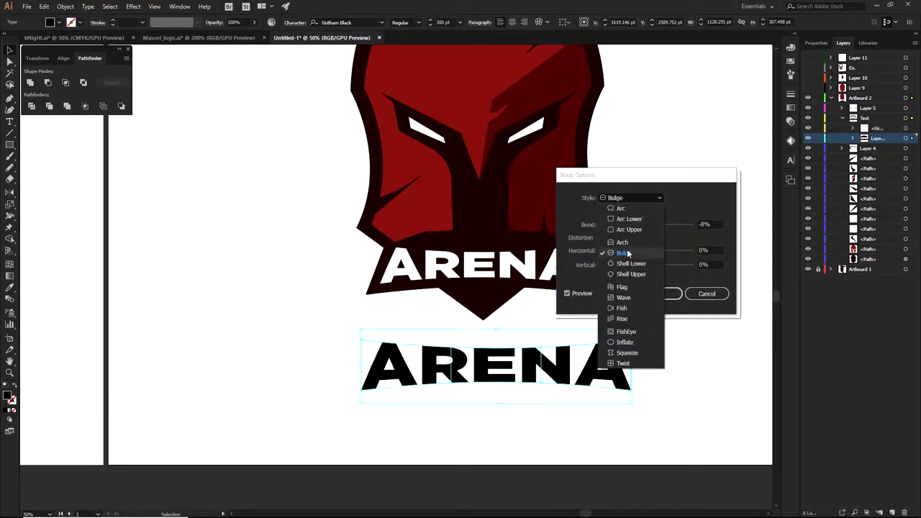
left_click(628, 253)
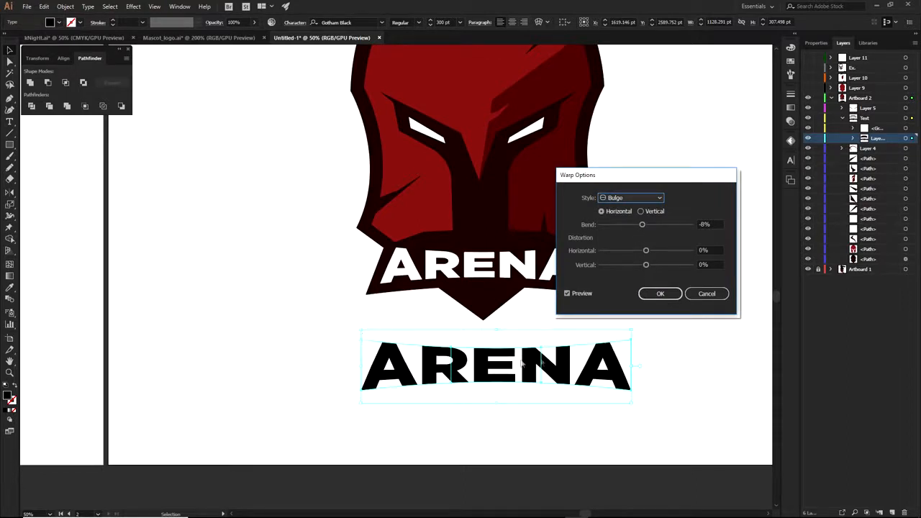
left_click(659, 293)
left_click(626, 313)
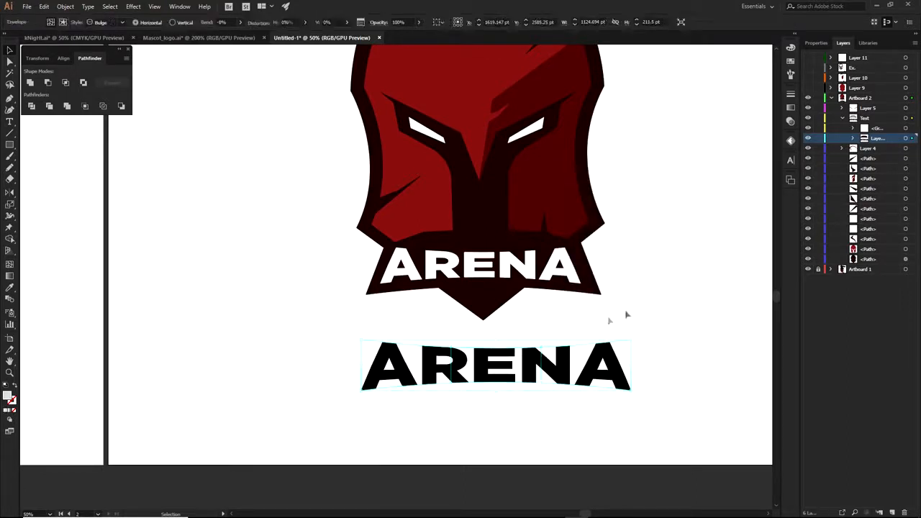
- Draw the left half of a curved banner over the warped ARENA text with the Pen tool, ending at the word's middle
left_click(497, 342)
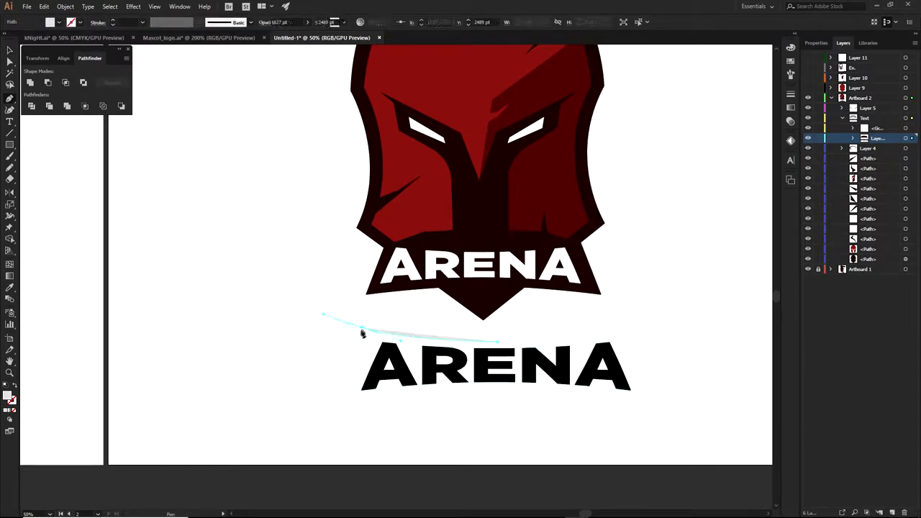
left_click(360, 330)
left_click(336, 408)
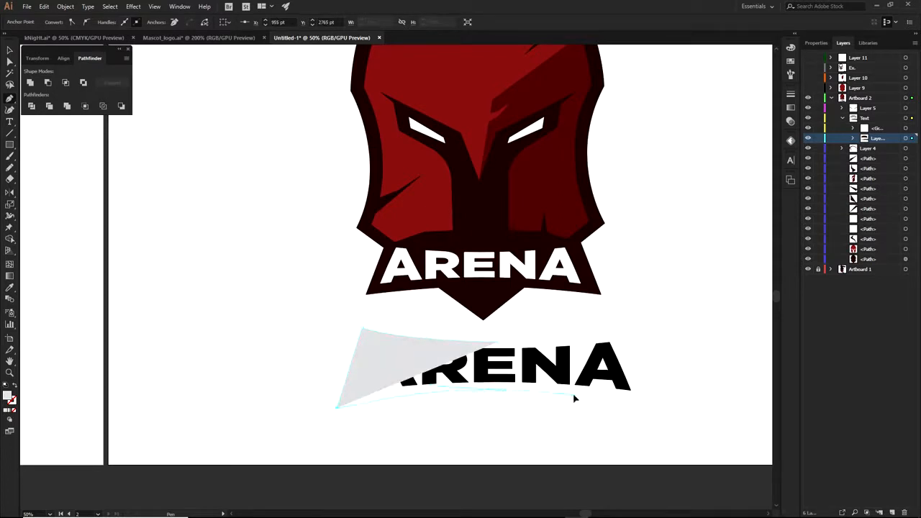
left_click(504, 388)
scroll(504, 338, "up", 2)
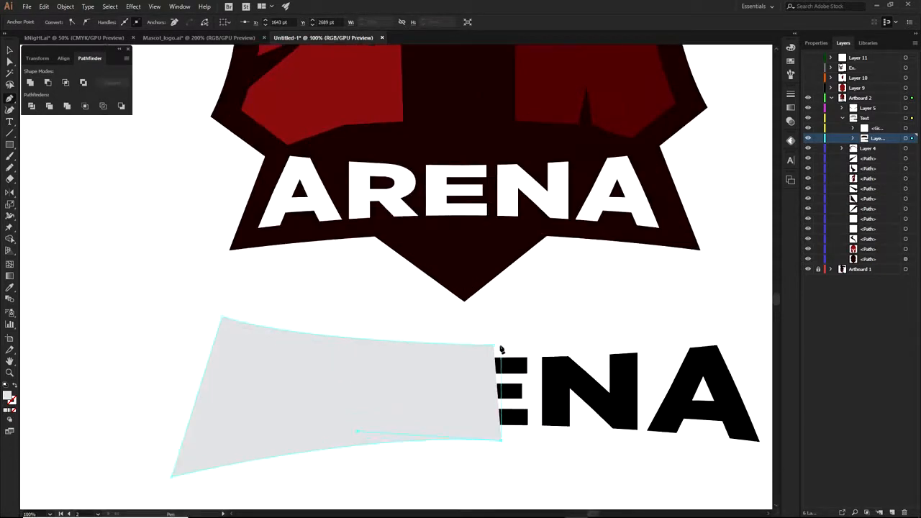
scroll(501, 348, "up", 2)
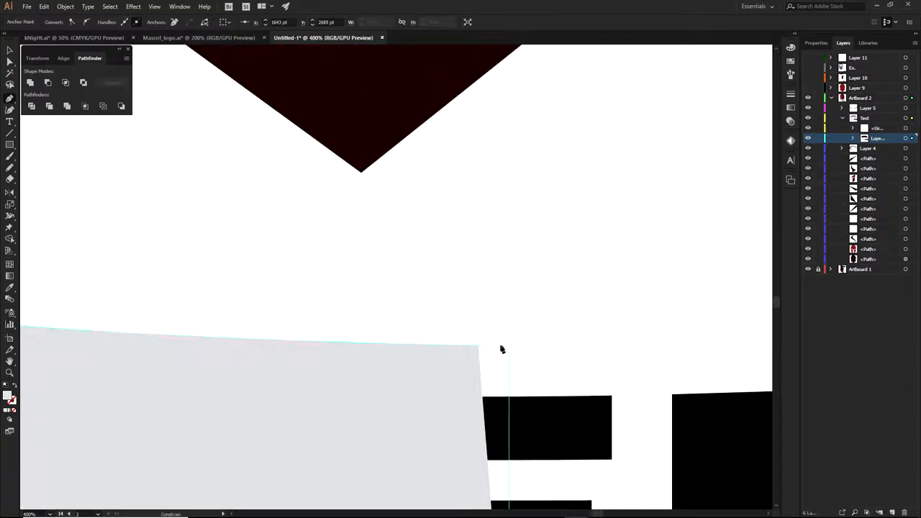
scroll(480, 350, "down", 2)
- Duplicate the banner half, reflect the copy across the vertical axis and align it against the original's inner edge
left_click_drag(436, 357, 594, 352)
right_click(593, 351)
mouse_move(622, 291)
left_click(719, 325)
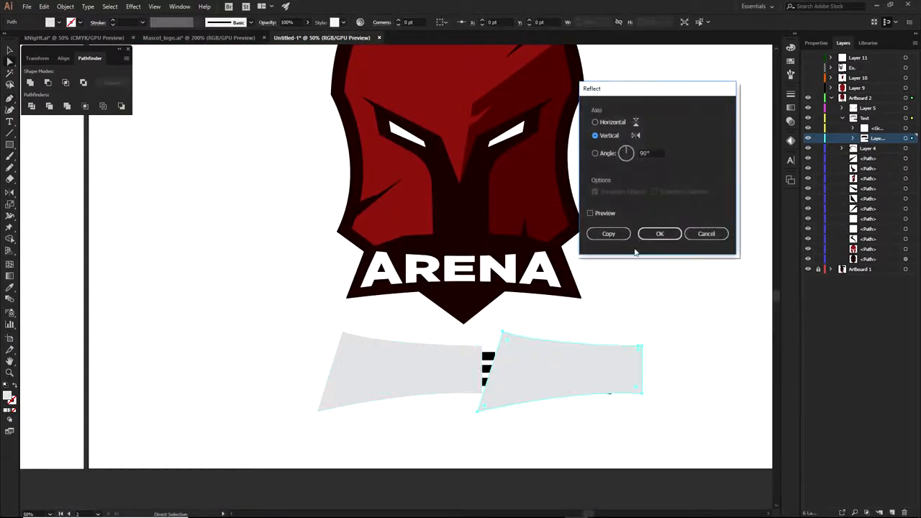
left_click(658, 233)
scroll(496, 396, "up", 2)
mouse_move(493, 396)
left_mouse_down()
mouse_move(526, 402)
mouse_move(501, 398)
left_mouse_up()
left_click(517, 417)
scroll(517, 417, "down", 1)
- Unite the two banner halves into one shape and stack it beneath the warped ARENA text
left_click(462, 386)
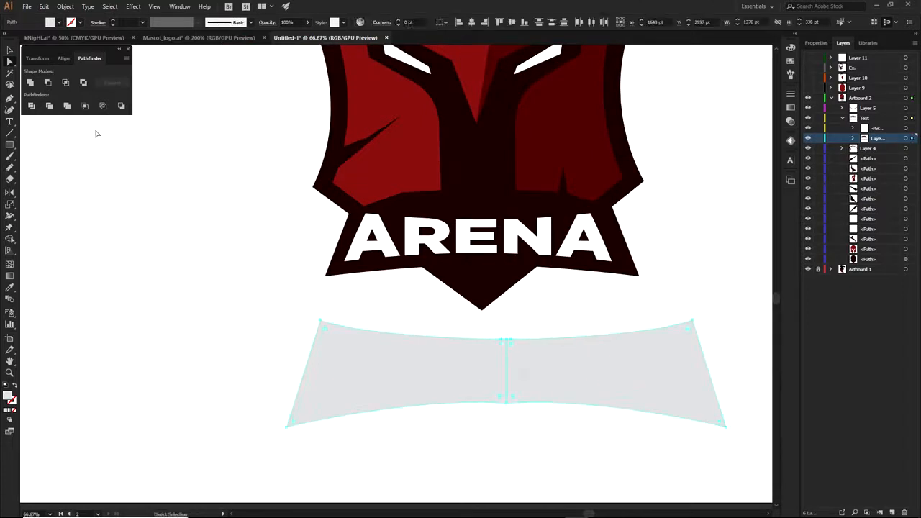
left_click(854, 138)
left_click(888, 150)
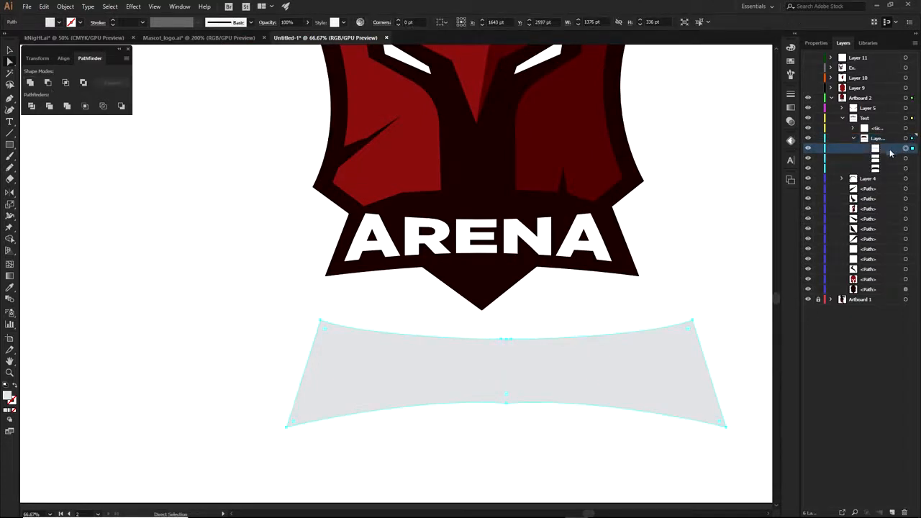
left_click_drag(888, 150, 885, 164)
- Expand the warped ARENA text's object and fill into editable shapes
left_click(584, 365)
key("i")
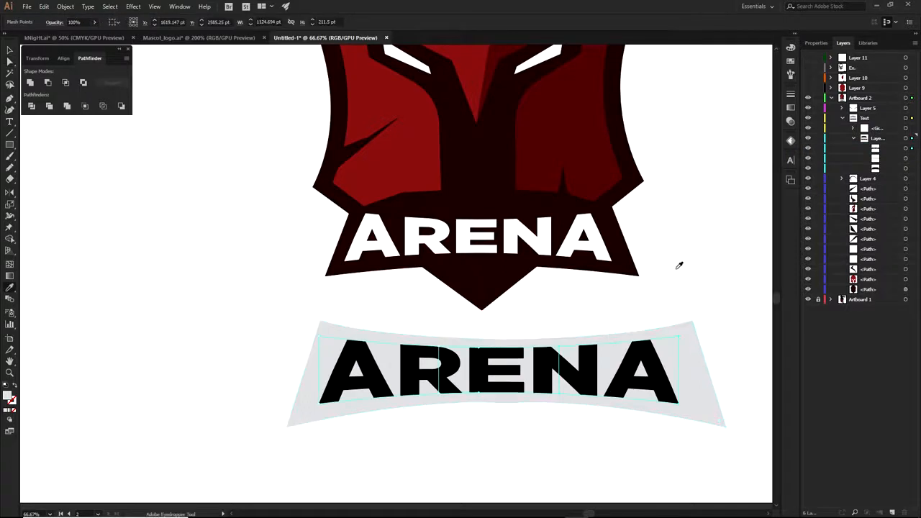
left_click(57, 9)
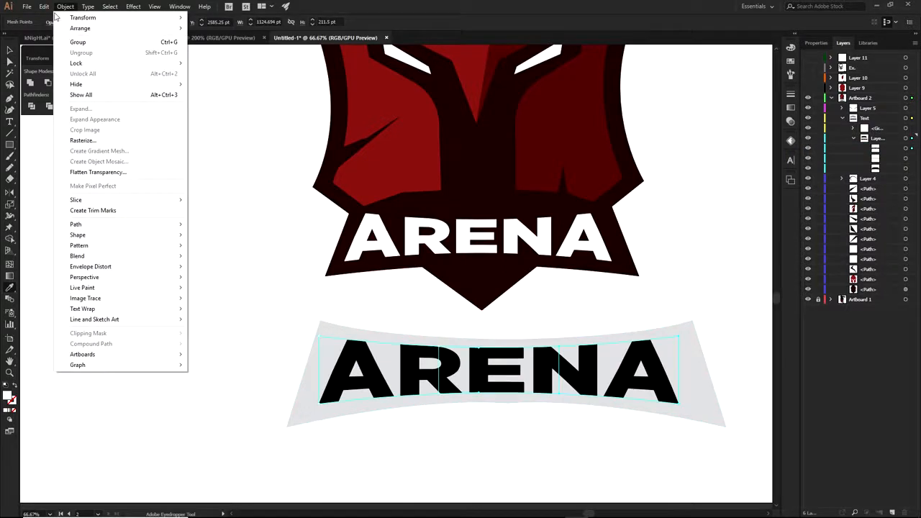
left_click(81, 140)
key("Return")
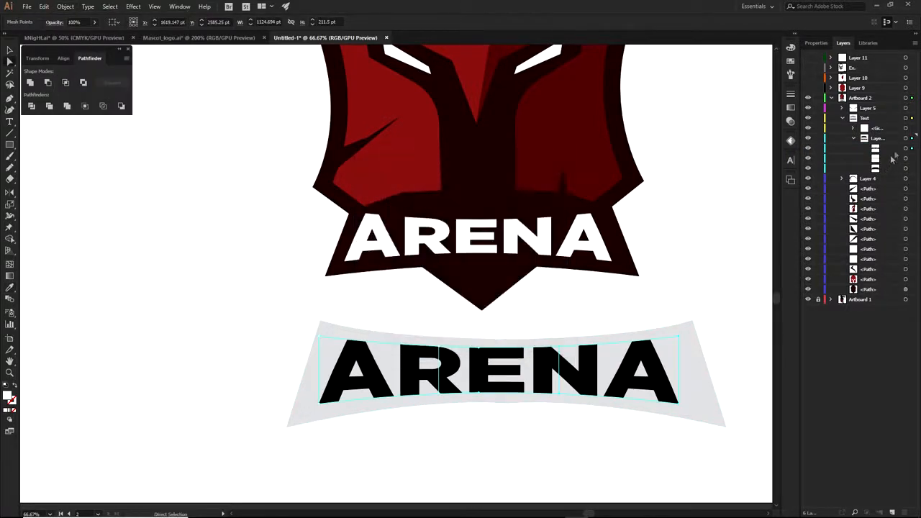
key("a")
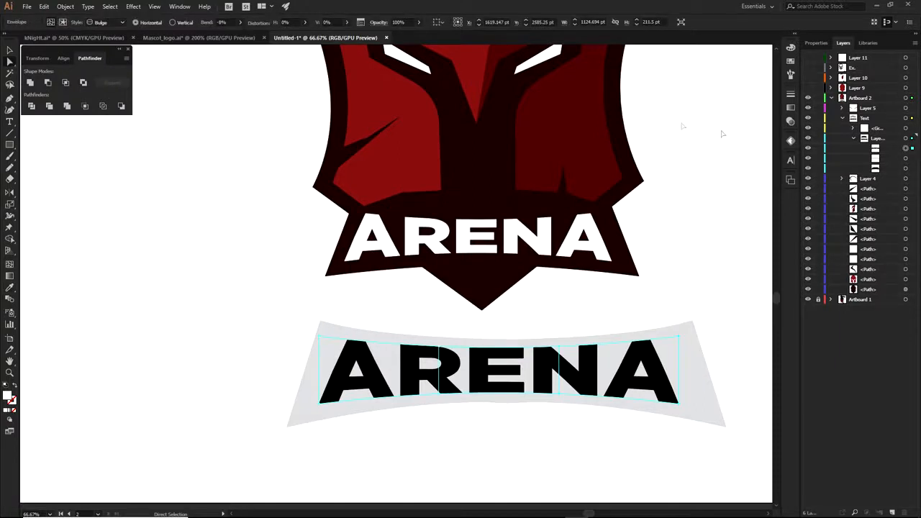
left_click(65, 6)
left_click(87, 109)
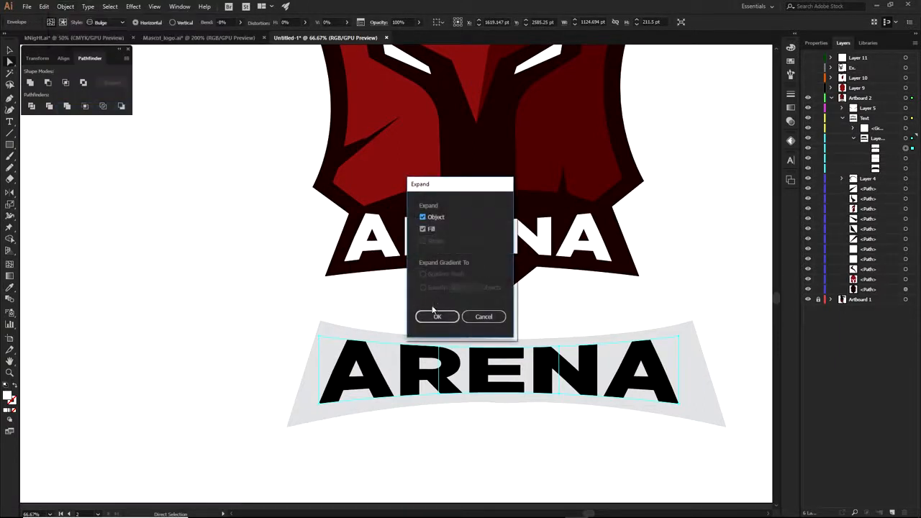
left_click(437, 315)
- Recolor the expanded ARENA lettering white and the banner the helmet's dark maroon by sampling the logo's colors
key("i")
left_click(677, 255)
left_click(677, 346, "ctrl")
left_click(630, 180)
key("a")
left_click(707, 256)
- Select the new ARENA letters together with their banner and move them up over the logo's existing lettering
left_click(674, 349)
left_click(660, 364, "shift")
left_click(589, 371, "shift")
left_click(520, 359, "shift")
left_click(514, 353, "shift")
left_click(426, 360, "shift")
left_click(365, 357, "shift")
left_click(360, 337, "shift")
left_click_drag(364, 347, 378, 199)
left_click(590, 329)
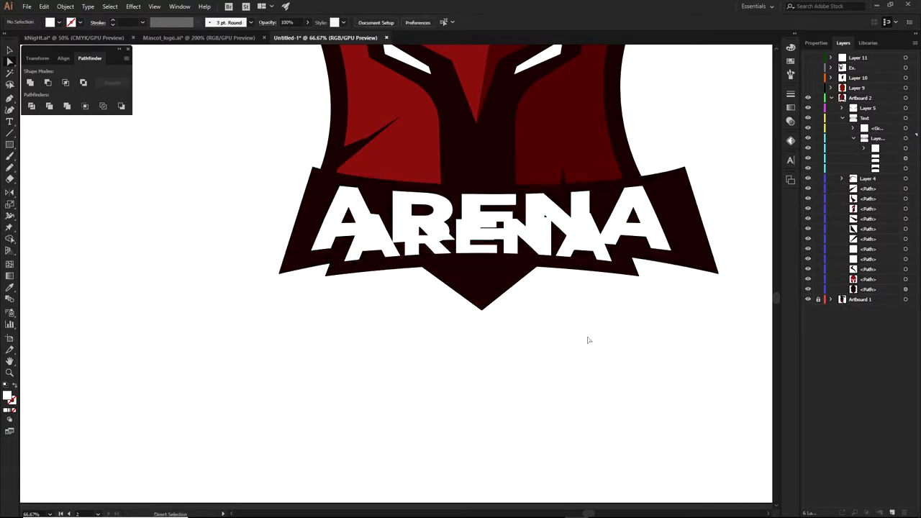
scroll(587, 341, "up", 3)
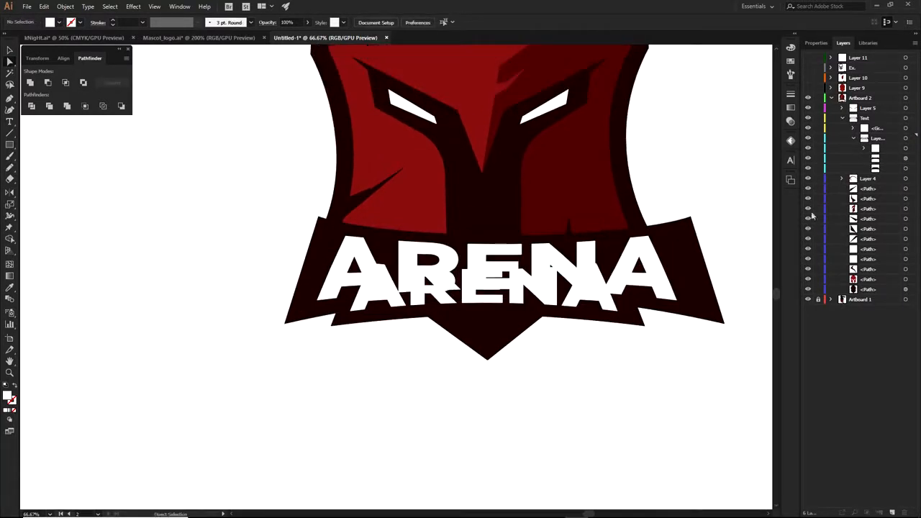
- Undo the recoloring and placement, delete the grey banner and black ARENA text below the logo, and collapse the Artboard 2 layer
left_click(843, 119)
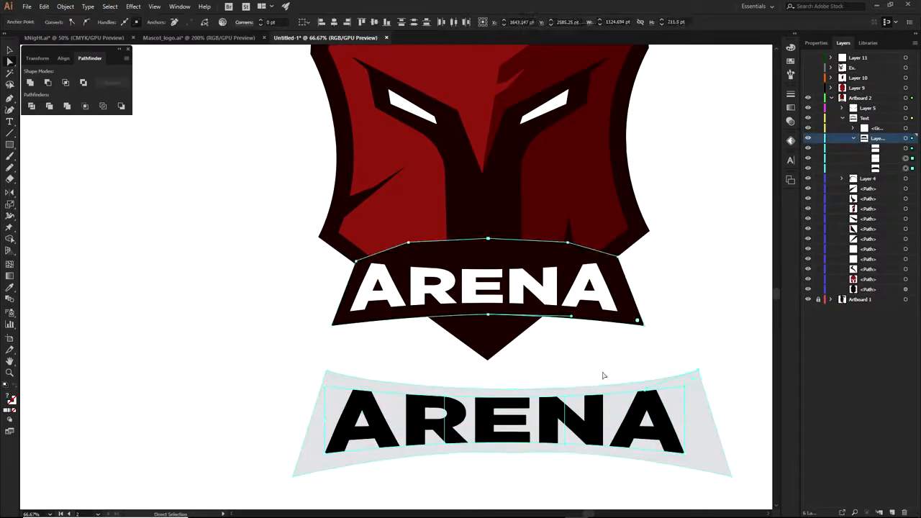
left_click(635, 454)
key("Delete")
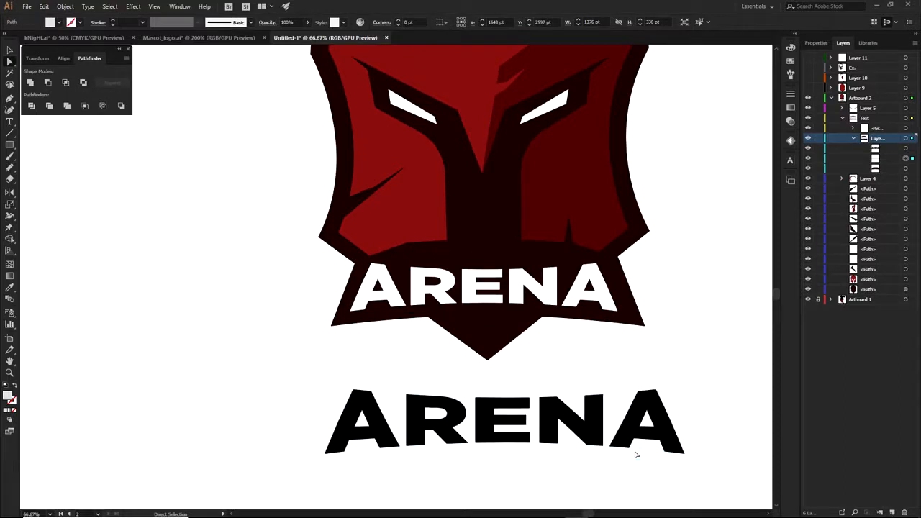
left_click(622, 434)
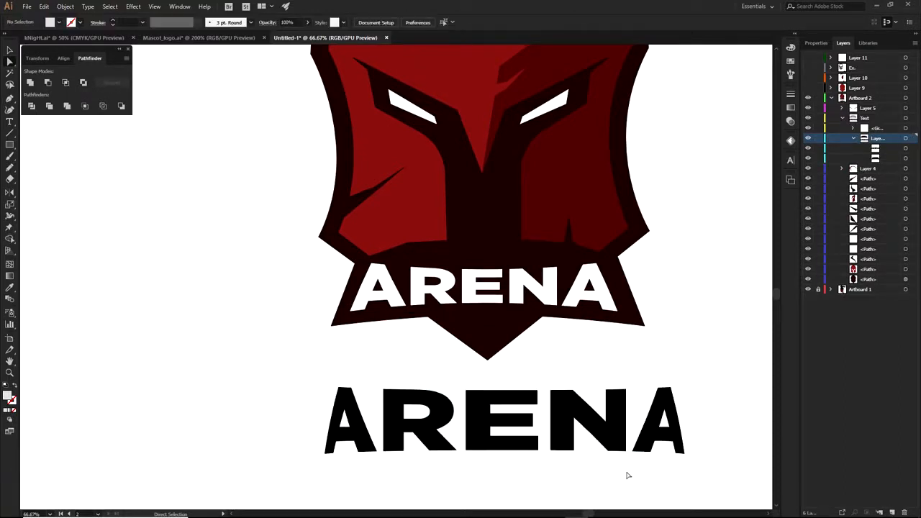
left_click(504, 414)
key("Delete")
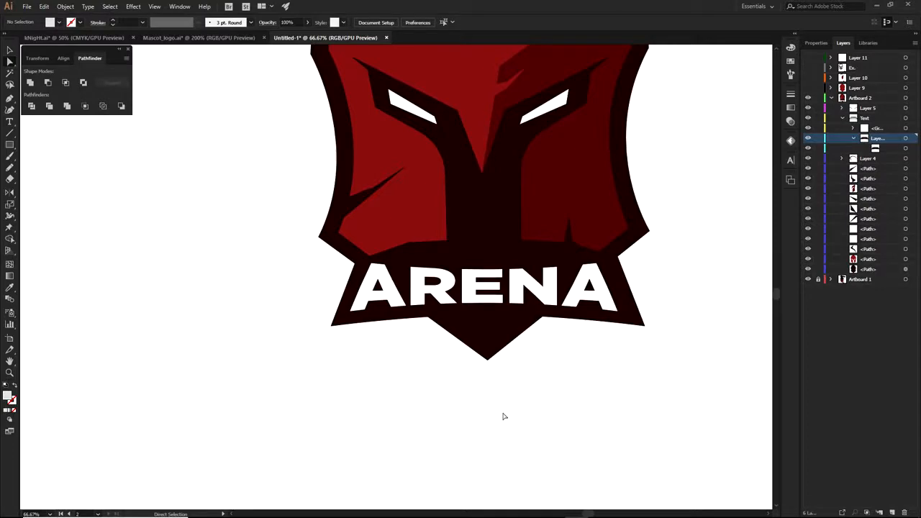
left_click(832, 98)
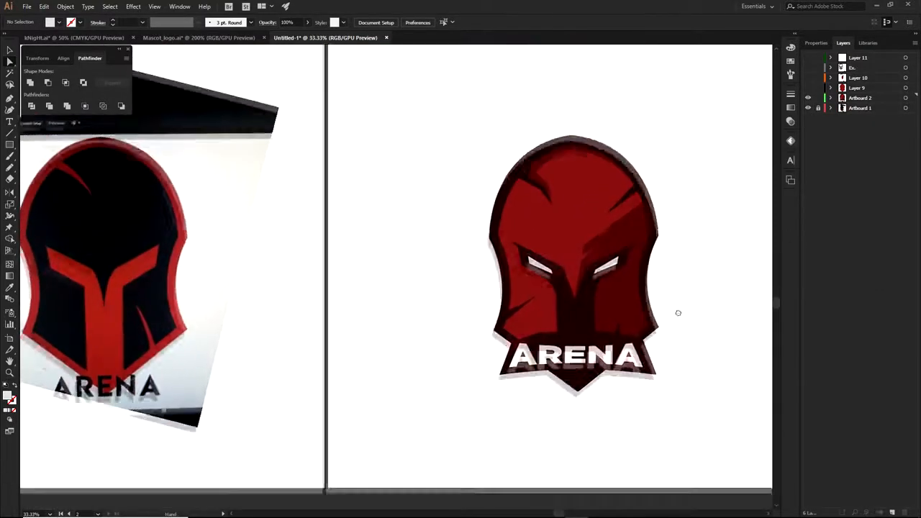
- Compare the finished red ARENA logo with the original reference helmet on the neighboring artboard
left_click_drag(677, 313, 677, 318)
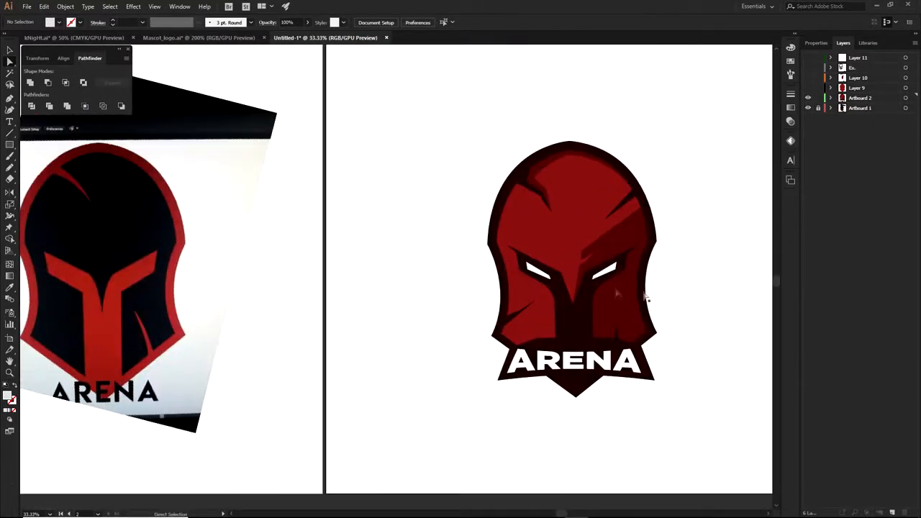
scroll(542, 296, "down", 2)
left_click_drag(540, 300, 527, 289)
scroll(529, 292, "up", 1)
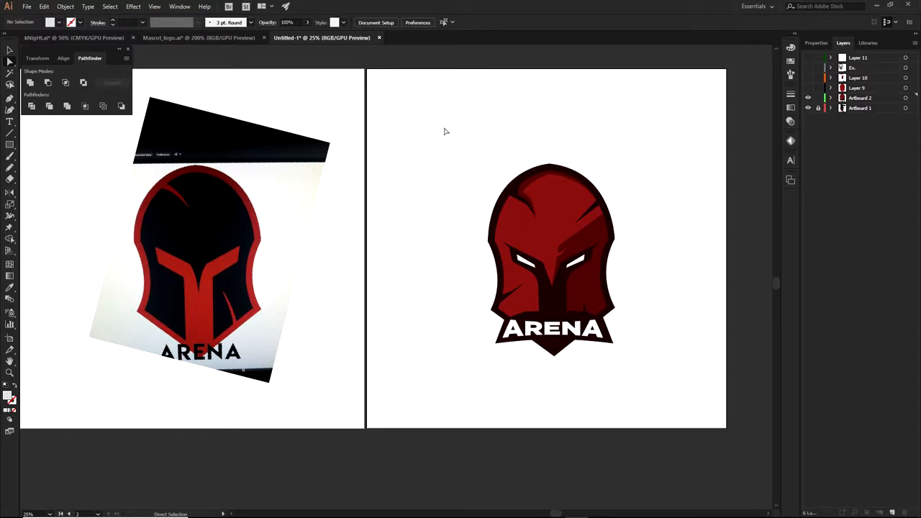
left_click_drag(444, 129, 662, 397)
left_click_drag(662, 396, 661, 396)
left_click(660, 395)
- Switch to the Mascot_logo.ai document and examine the red wolf head's overall shape and shading
key("ctrl+Tab")
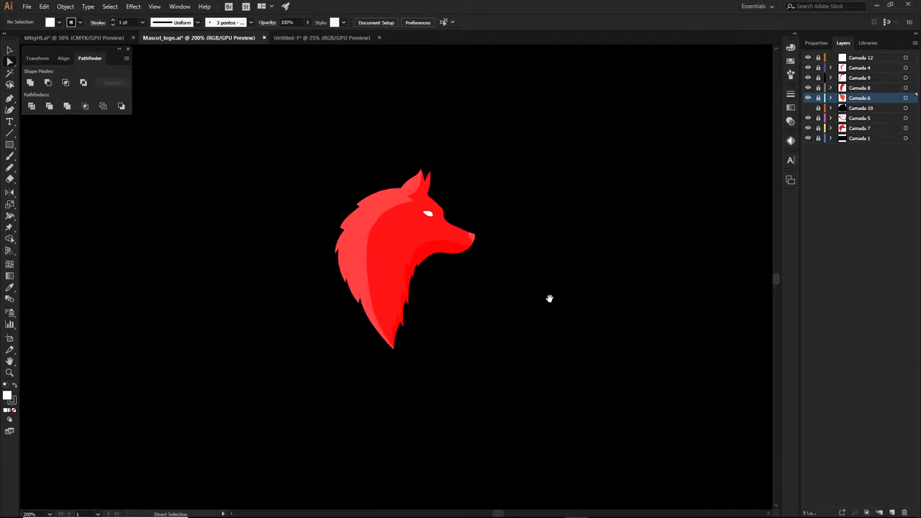
scroll(407, 249, "up", 1)
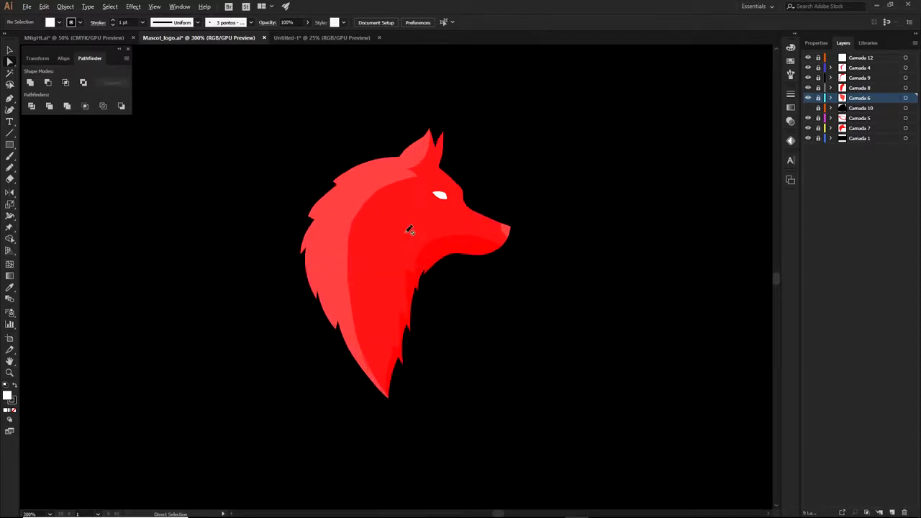
scroll(390, 240, "up", 1)
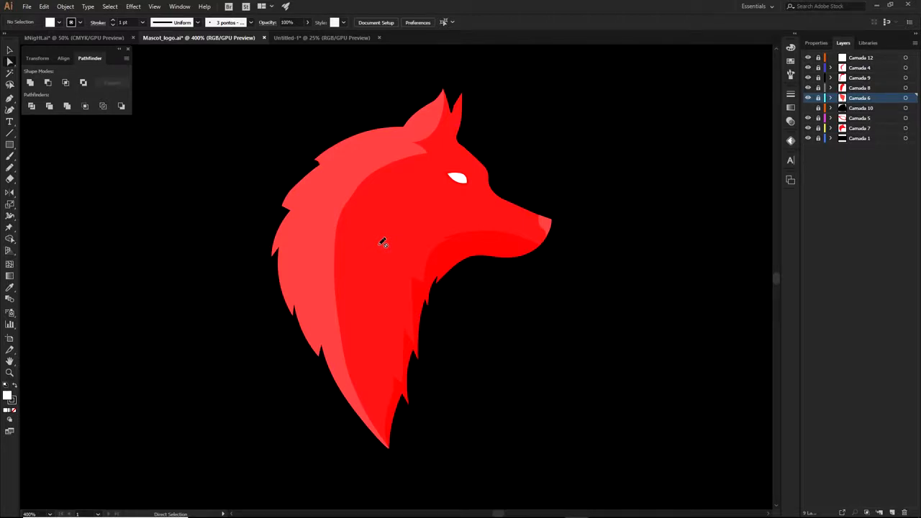
scroll(380, 242, "down", 2)
left_click_drag(363, 249, 491, 304)
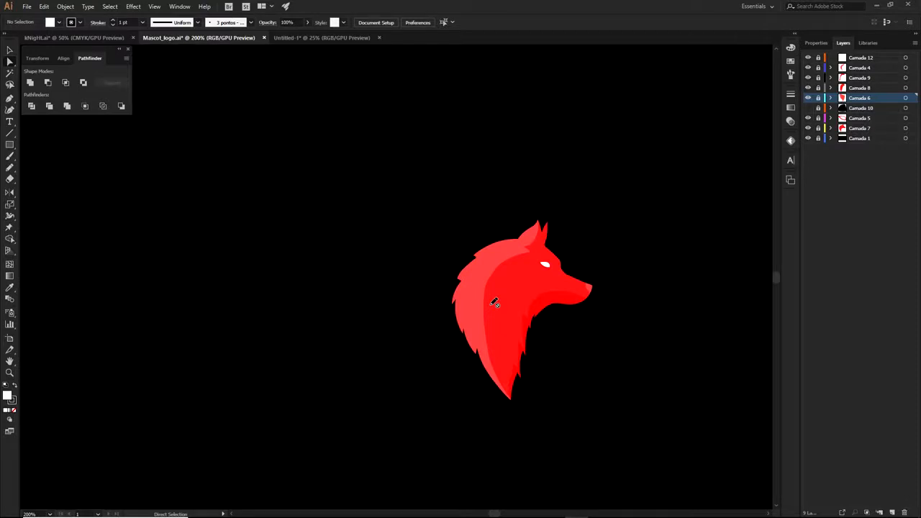
scroll(494, 302, "up", 1)
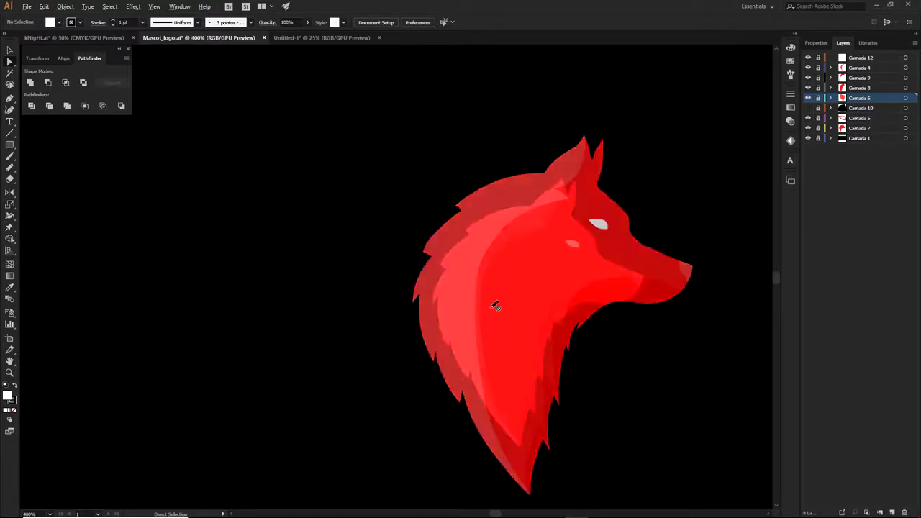
scroll(496, 307, "down", 1)
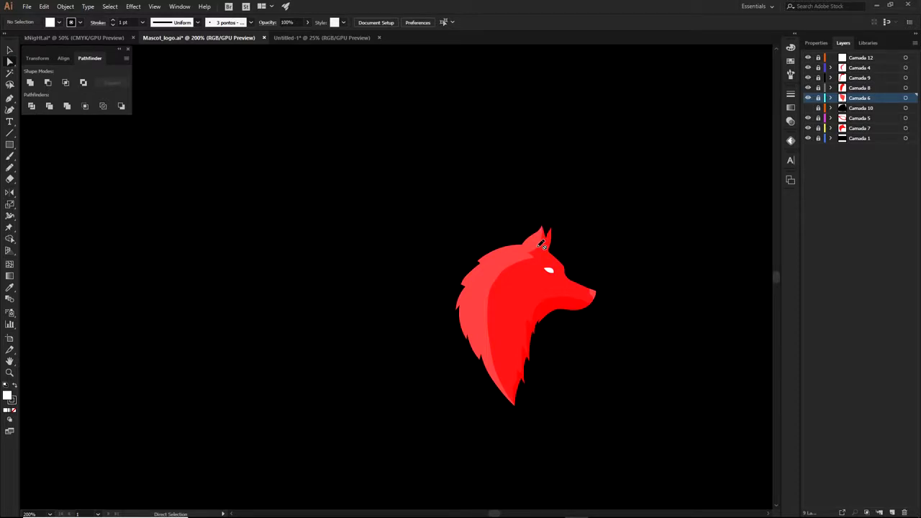
scroll(542, 246, "up", 2)
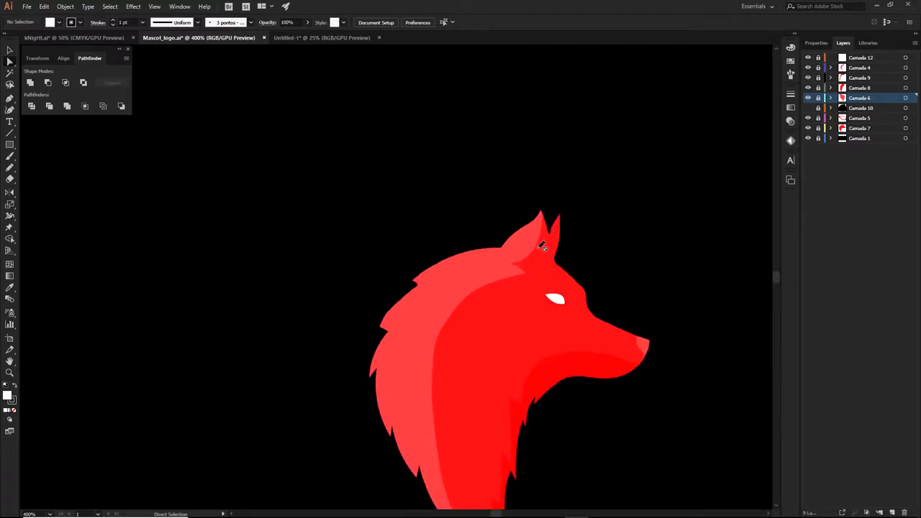
- Examine up close how the color shapes line up along the wolf's ear and the fur on its back
key("p")
left_click_drag(555, 234, 568, 160)
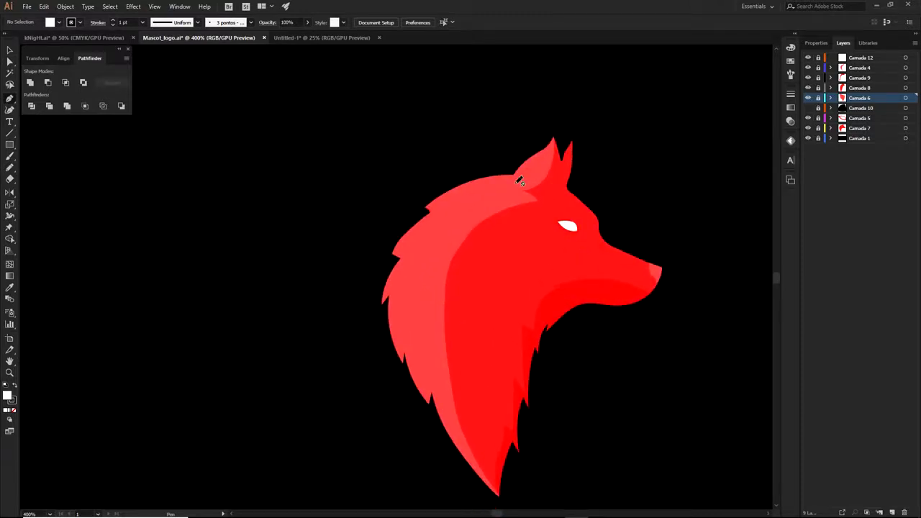
left_click_drag(534, 227, 519, 187)
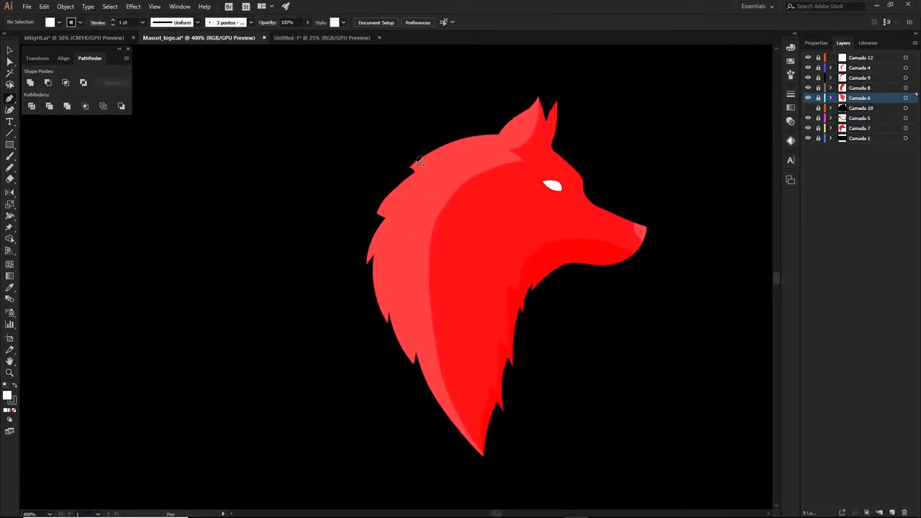
scroll(369, 202, "up", 2)
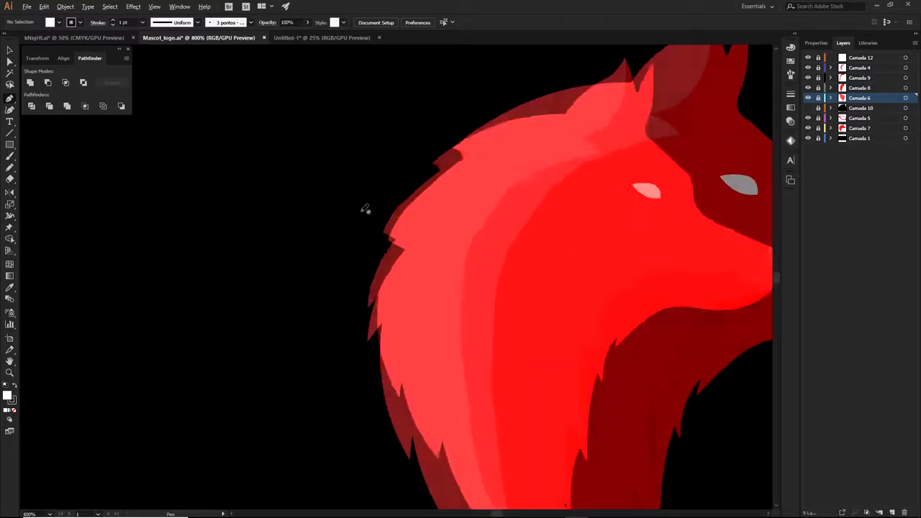
key("ctrl+0")
scroll(525, 137, "up", 5)
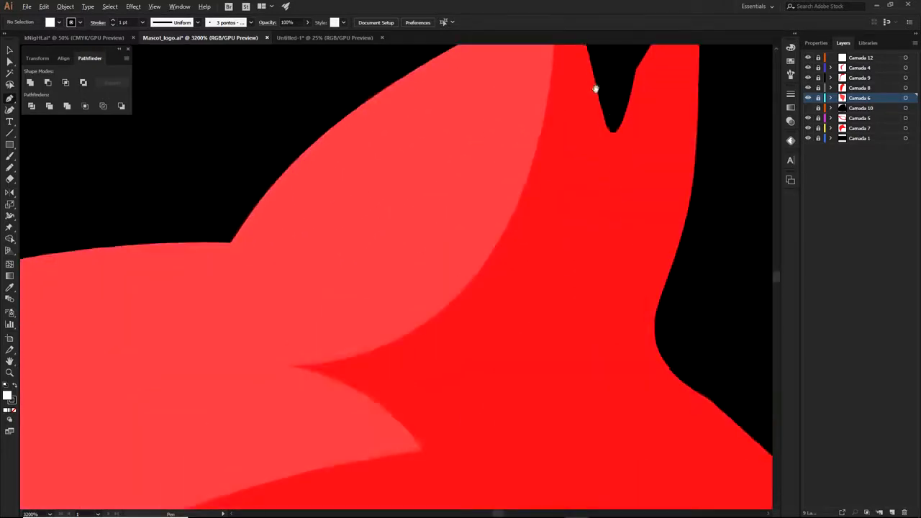
scroll(486, 146, "up", 3)
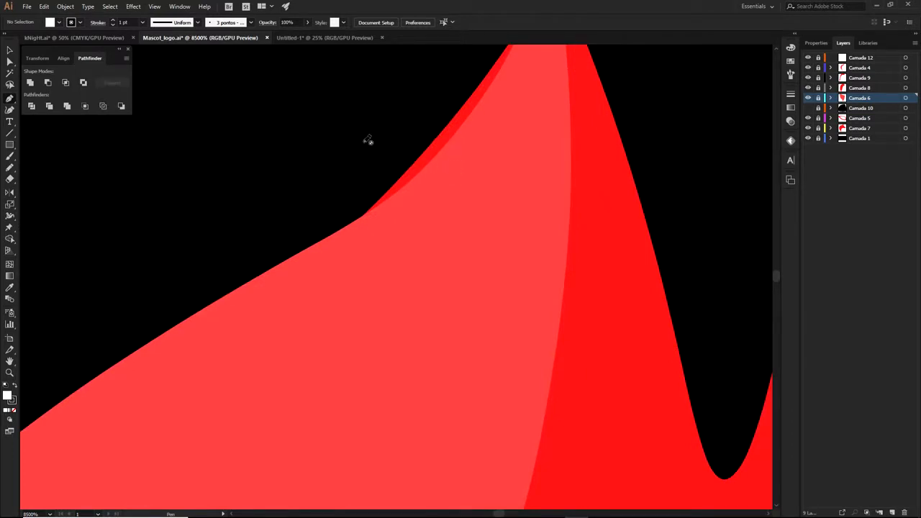
scroll(416, 186, "down", 3)
left_click_drag(440, 252, 513, 136)
left_click_drag(267, 309, 546, 175)
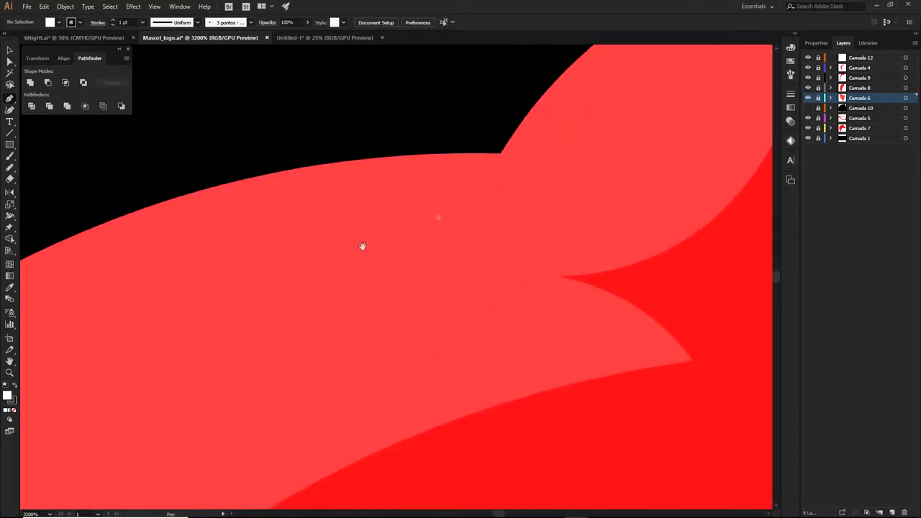
left_click_drag(238, 324, 546, 221)
left_click_drag(358, 282, 569, 160)
scroll(356, 197, "up", 3)
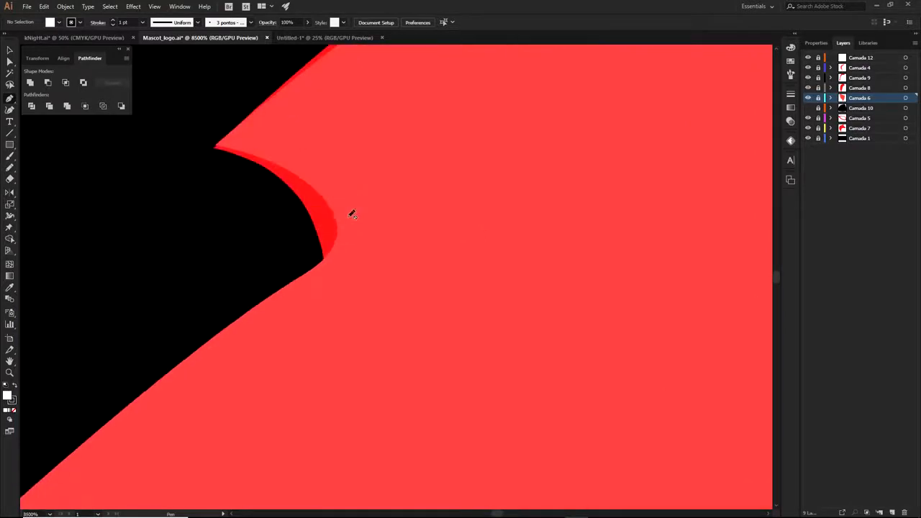
- Unlock the layers from Camada 12 down to Camada 7 and inspect the base shape's outline at the notch in the back fur
key("a")
left_click_drag(818, 58, 818, 137)
left_click(307, 218)
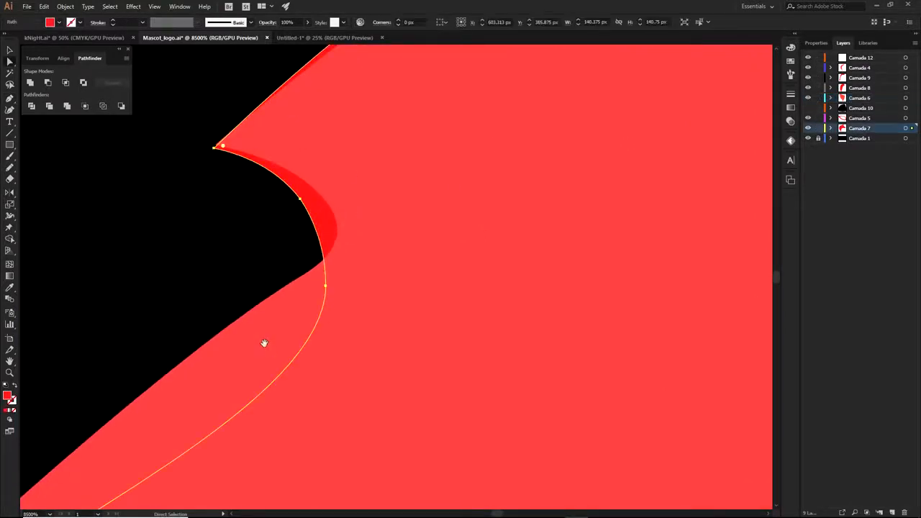
left_click_drag(263, 343, 423, 208)
left_click(422, 221)
scroll(422, 222, "down", 3)
left_click(363, 215)
scroll(360, 213, "down", 3)
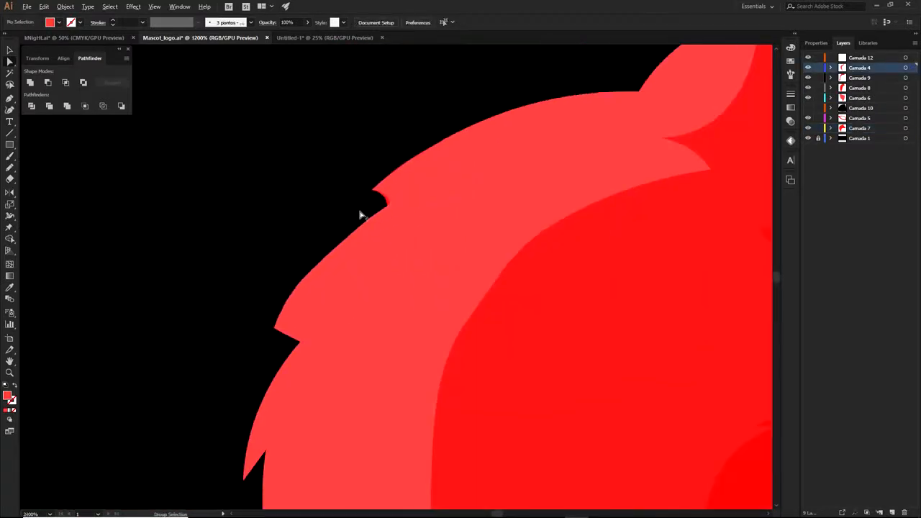
left_click_drag(413, 256, 469, 191)
scroll(469, 192, "down", 3)
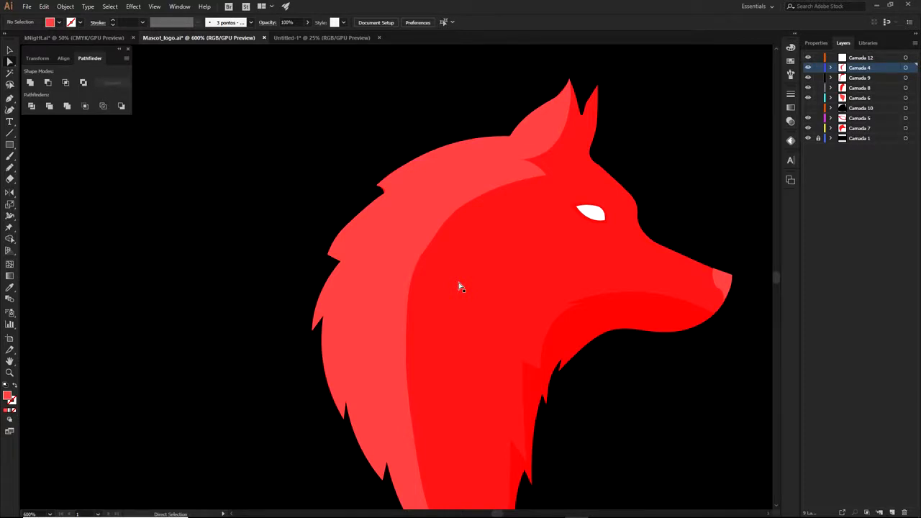
- Add a new layer above Camada 12, move layers Camada 12 through Camada 7 into it, and collapse it
left_click(853, 58)
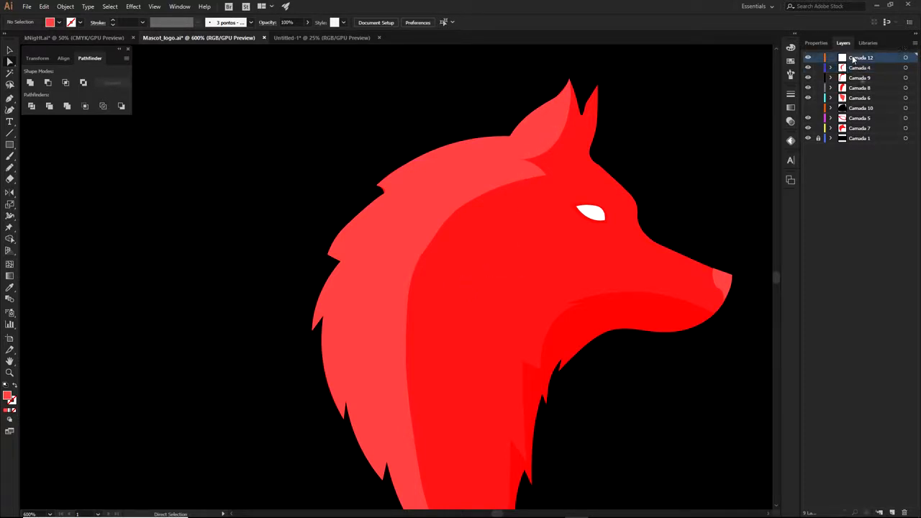
left_click(893, 513)
left_click(861, 139)
left_click(866, 72, "shift")
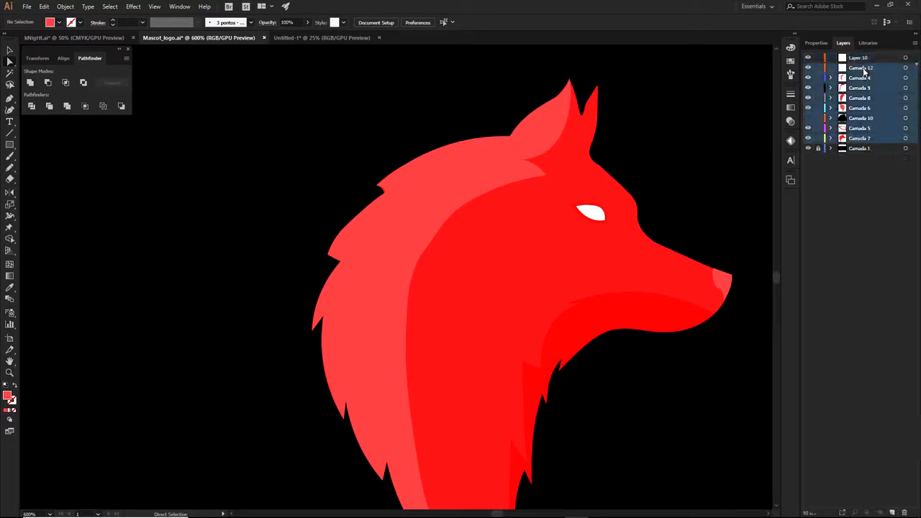
left_click_drag(867, 72, 858, 58)
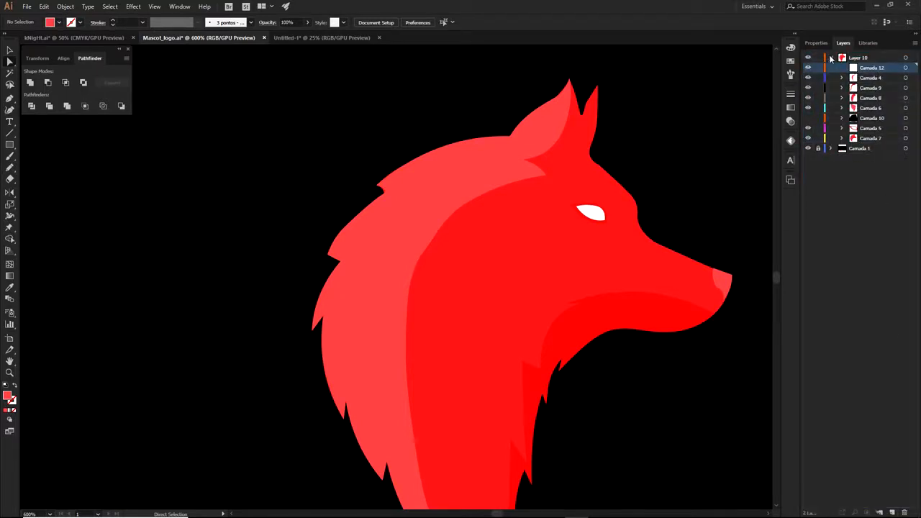
left_click(831, 58)
scroll(678, 191, "down", 1)
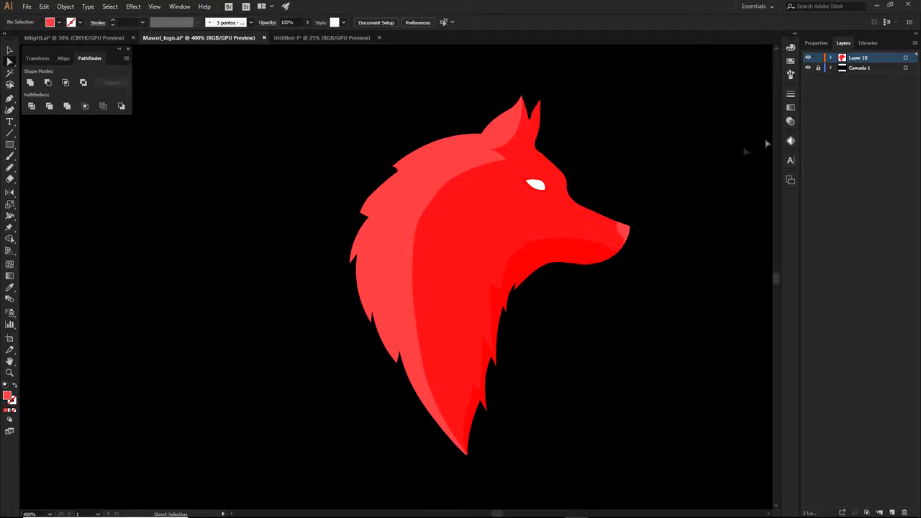
- On a new layer above the locked Layer 10, start a Pen outline without fill at the notch between the wolf's ears
left_click(892, 513)
key("p")
scroll(524, 77, "up", 4)
left_click(593, 289)
left_click_drag(556, 187, 527, 152)
left_click(555, 187)
left_click(9, 410)
left_click(13, 410)
- Trace the outline from the ear over the back of the head to one large fur point and its inward notch
left_click_drag(403, 342, 459, 408)
scroll(471, 271, "down", 2)
left_click_drag(470, 271, 562, 219)
left_click(578, 236)
left_click_drag(330, 384, 340, 471)
left_click(409, 335)
left_click_drag(450, 328, 475, 330)
left_click(451, 327)
scroll(450, 382, "down", 5)
left_click_drag(456, 370, 389, 161)
left_click(467, 345)
left_click_drag(569, 456, 596, 494)
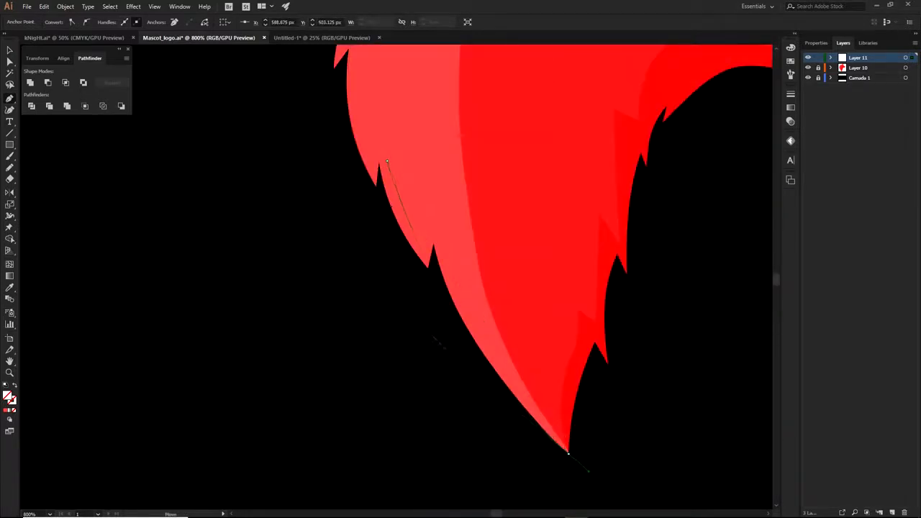
left_click(569, 457)
left_click_drag(417, 259, 439, 347)
scroll(439, 346, "down", 1)
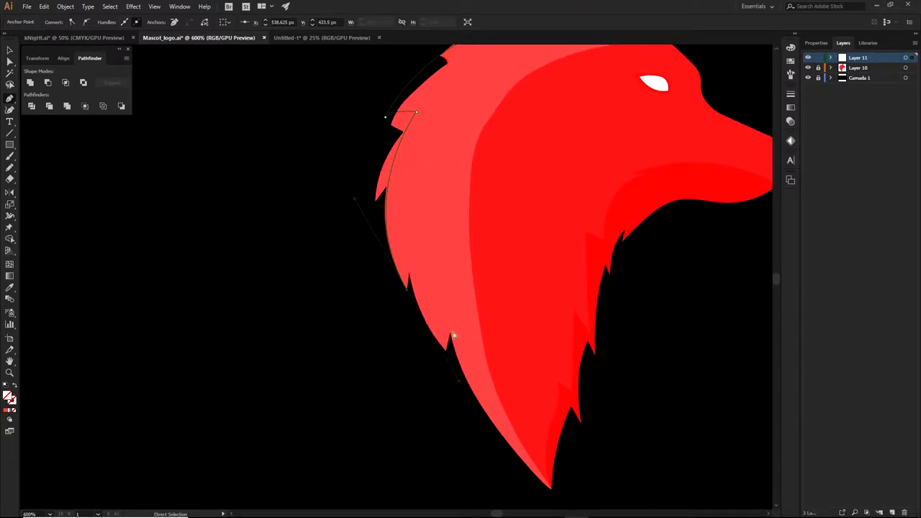
left_click_drag(465, 197, 477, 268)
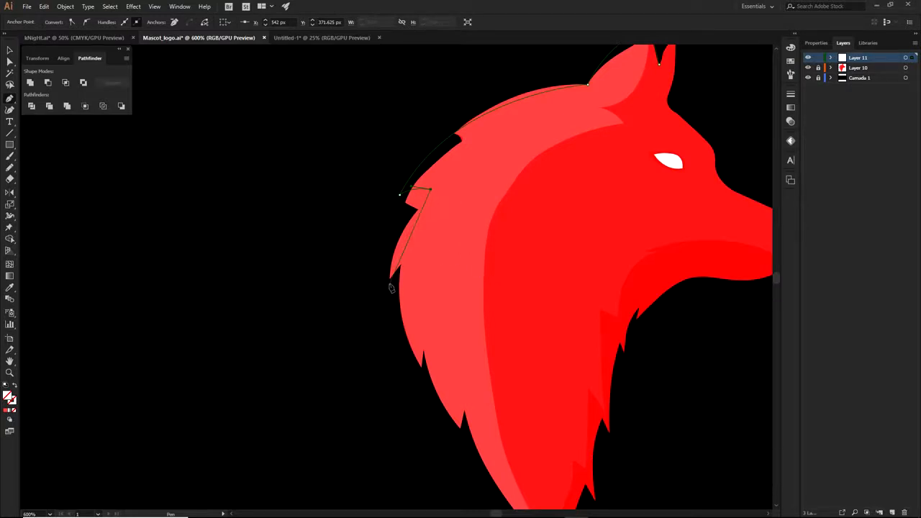
- Continue the outline from the upper notch to the lower fur tuft's tip, bending the segment along the wolf's back
scroll(389, 287, "up", 2)
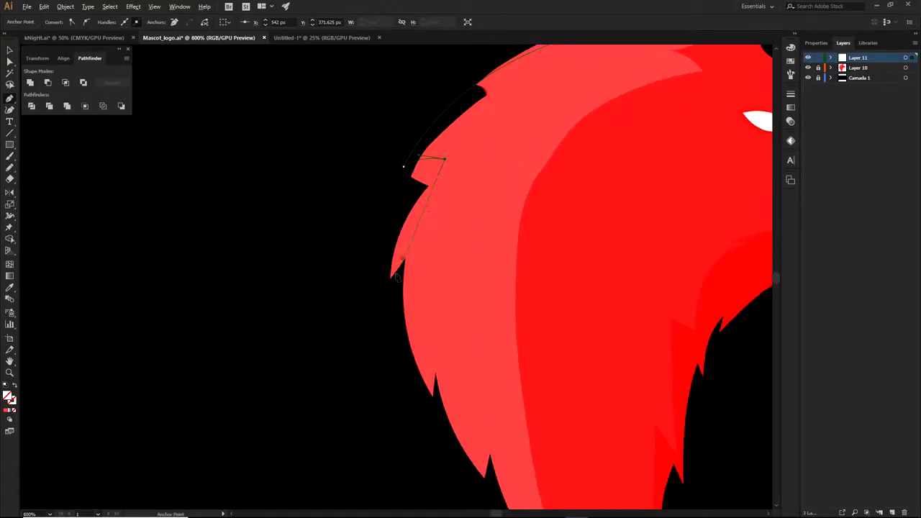
scroll(407, 145, "up", 3)
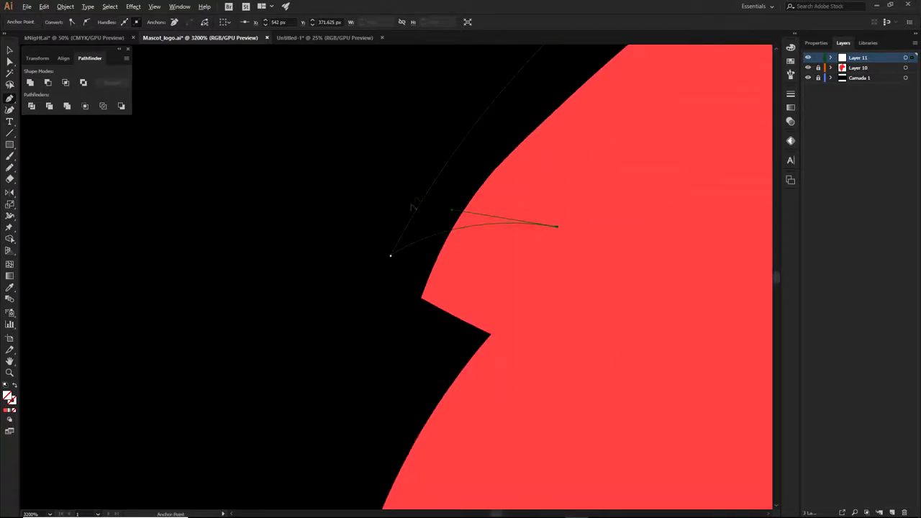
scroll(481, 127, "down", 1)
scroll(491, 169, "down", 2)
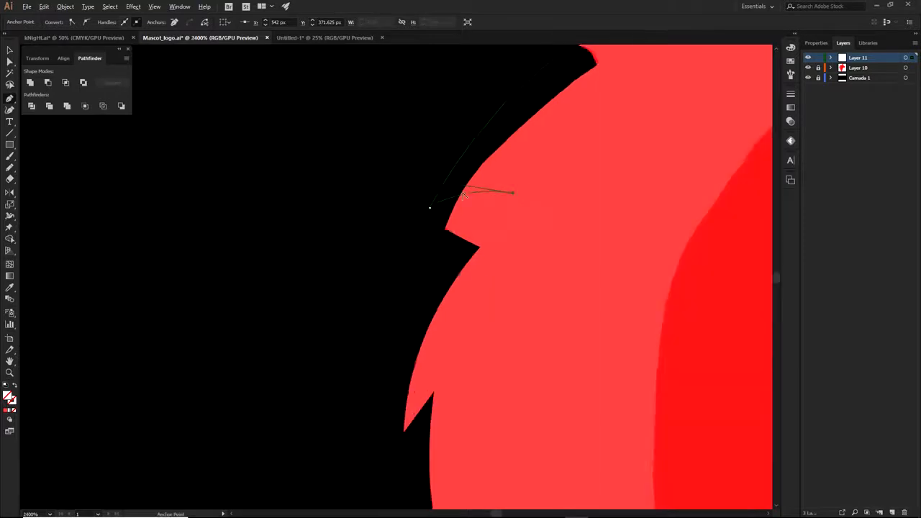
left_click_drag(490, 238, 478, 215)
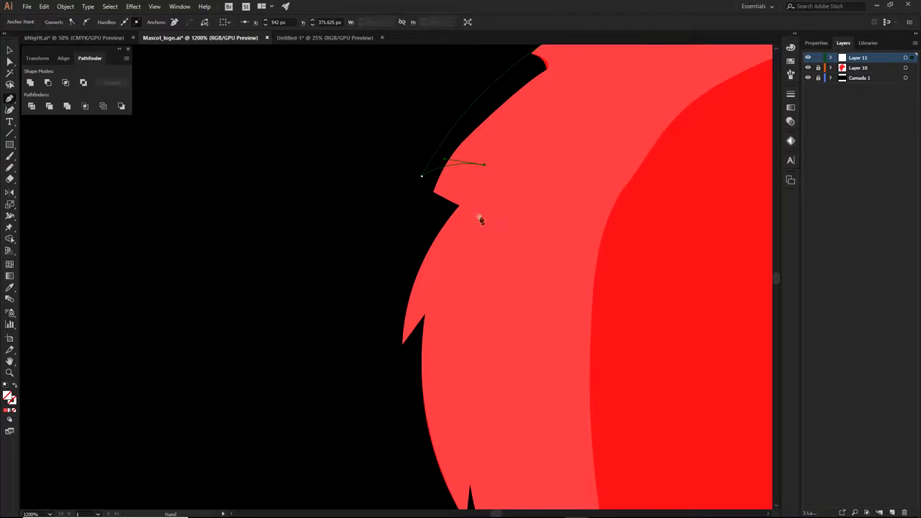
scroll(478, 216, "down", 1)
scroll(511, 243, "down", 2)
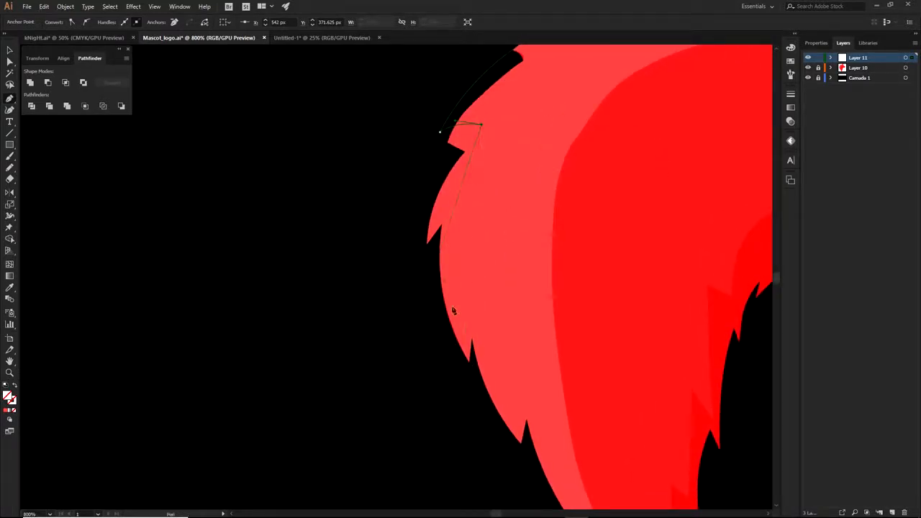
left_click(470, 362)
left_click_drag(469, 365, 517, 453)
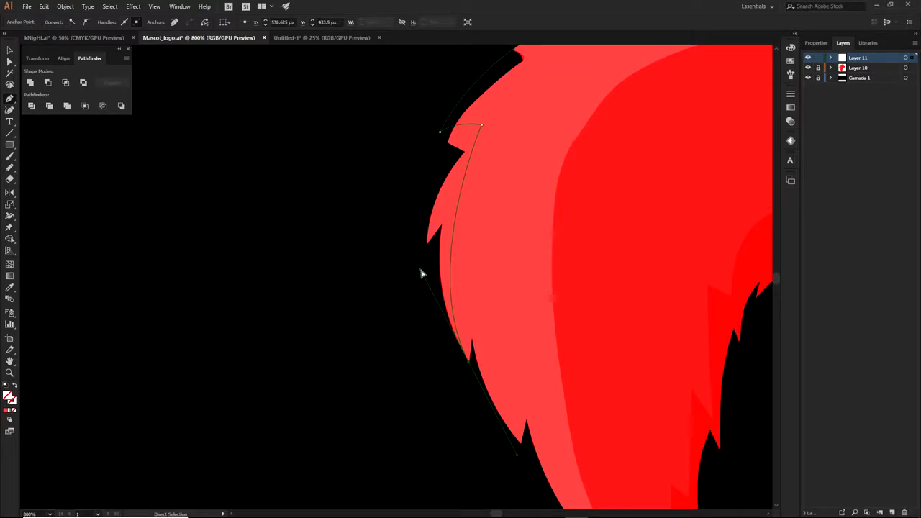
left_click_drag(421, 272, 421, 232)
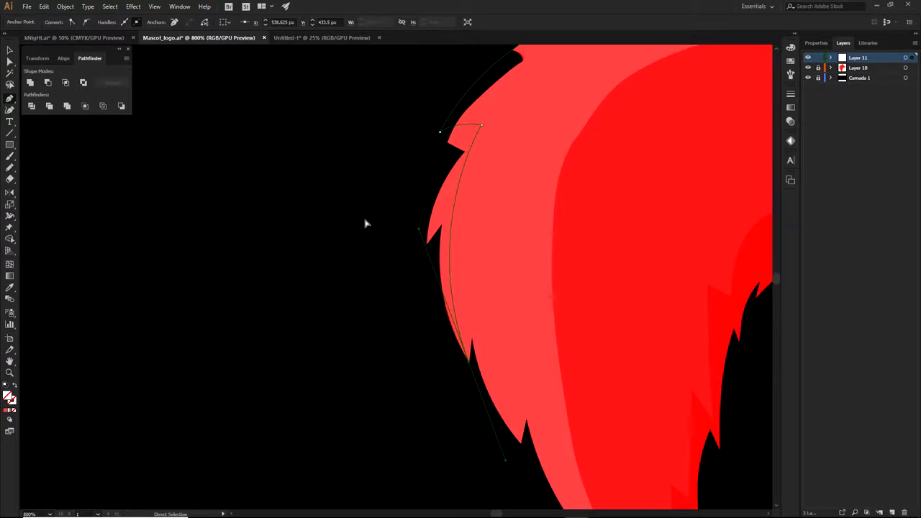
left_click(469, 363)
left_click_drag(484, 387, 457, 300)
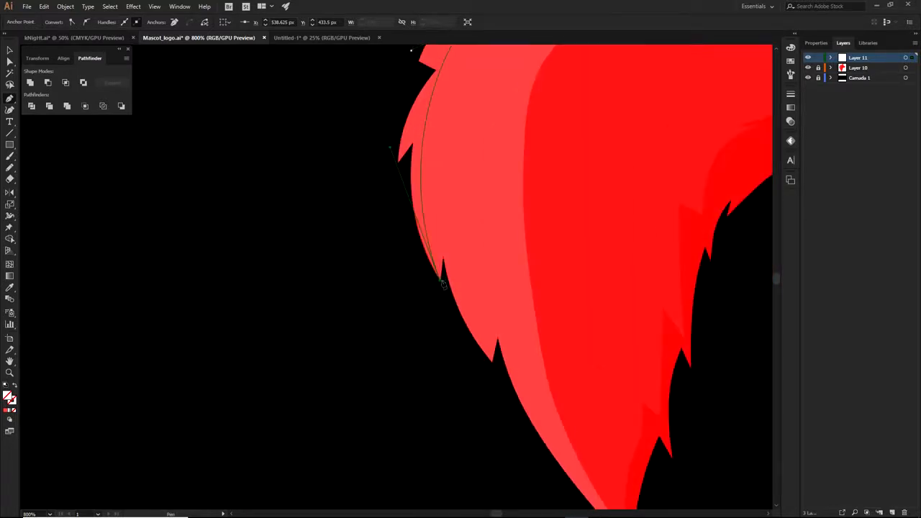
key("ctrl")
left_click_drag(467, 246, 511, 220)
key("ctrl+z")
left_click_drag(475, 258, 494, 258)
key("ctrl+z")
left_click(439, 279)
left_click_drag(451, 250, 462, 238)
key("ctrl+z")
scroll(445, 279, "up", 1)
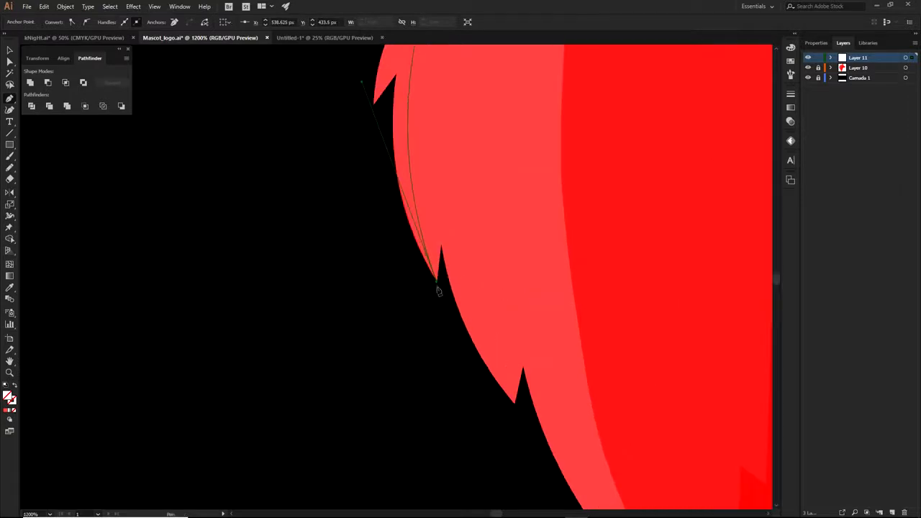
- Add a corner anchor just inside the lower fur notch, with a short curved segment leading in from the tuft's tip
left_click_drag(470, 188, 491, 267)
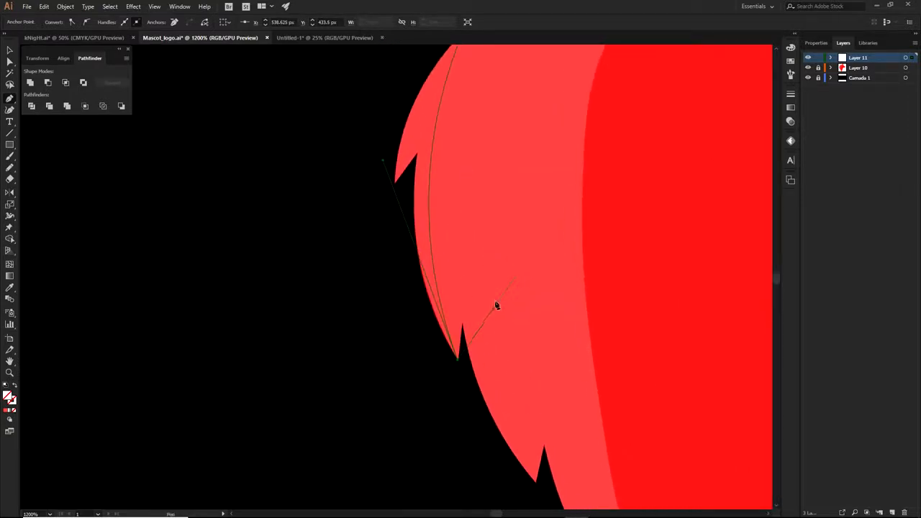
left_click(458, 357)
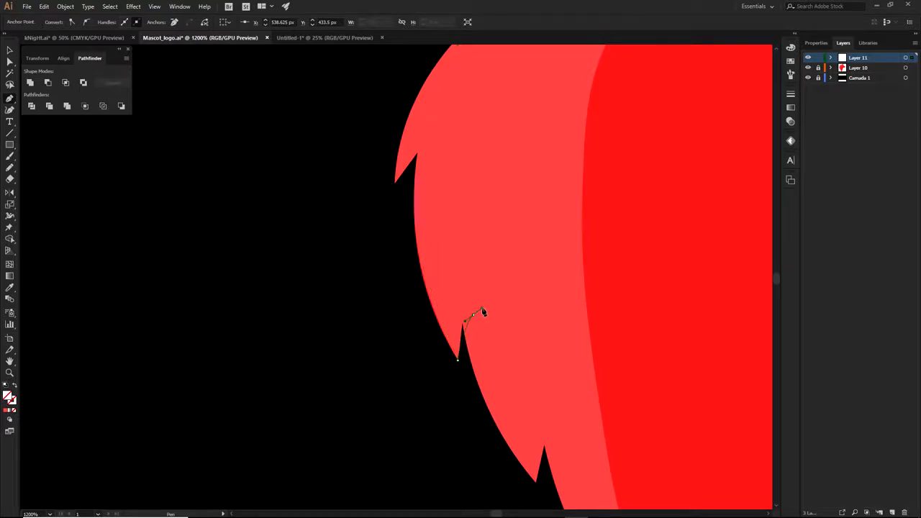
scroll(465, 321, "up", 3)
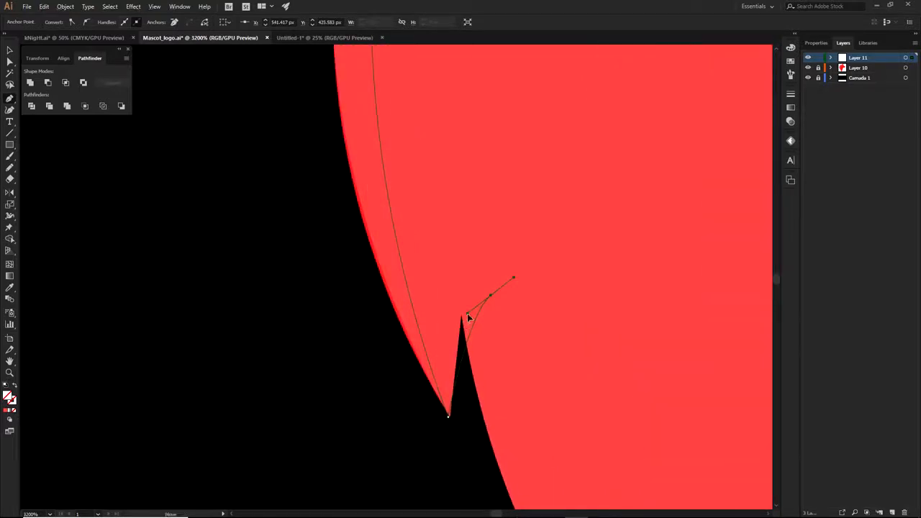
left_click_drag(467, 317, 444, 345)
scroll(489, 298, "down", 3)
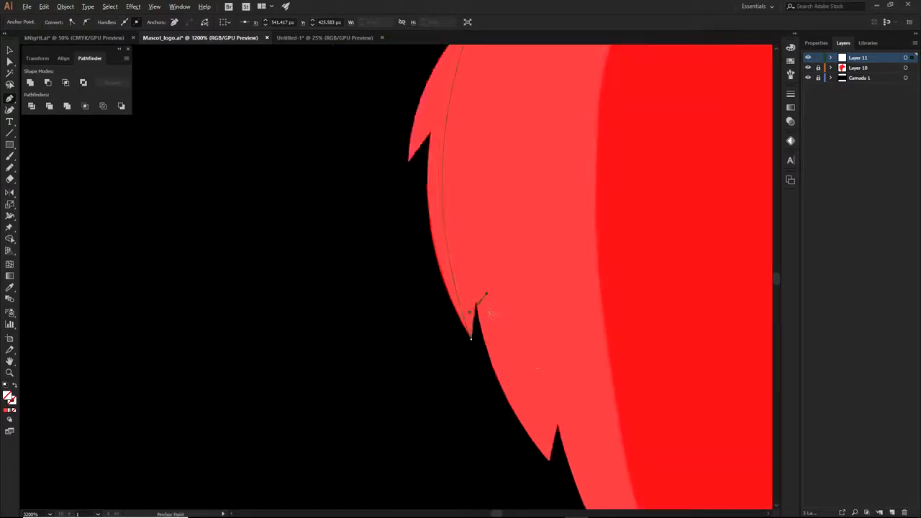
scroll(456, 297, "down", 5)
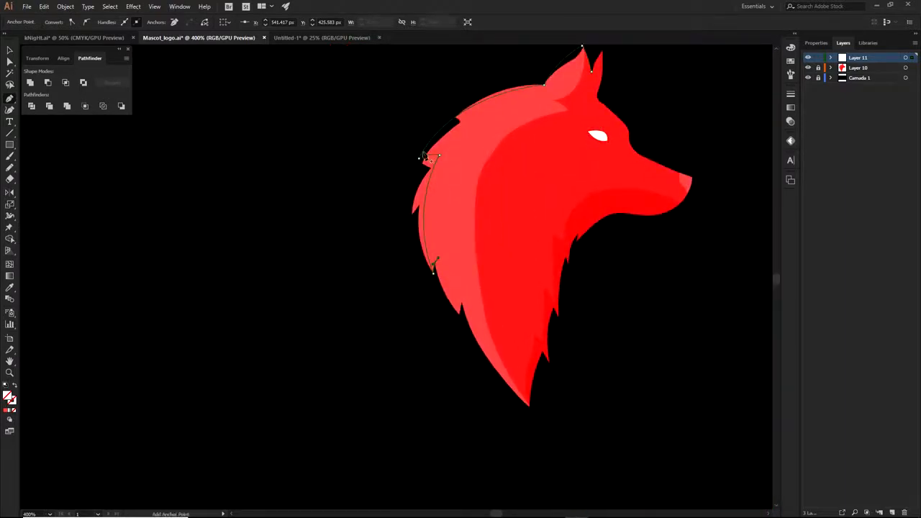
scroll(429, 222, "up", 7)
scroll(509, 118, "down", 3)
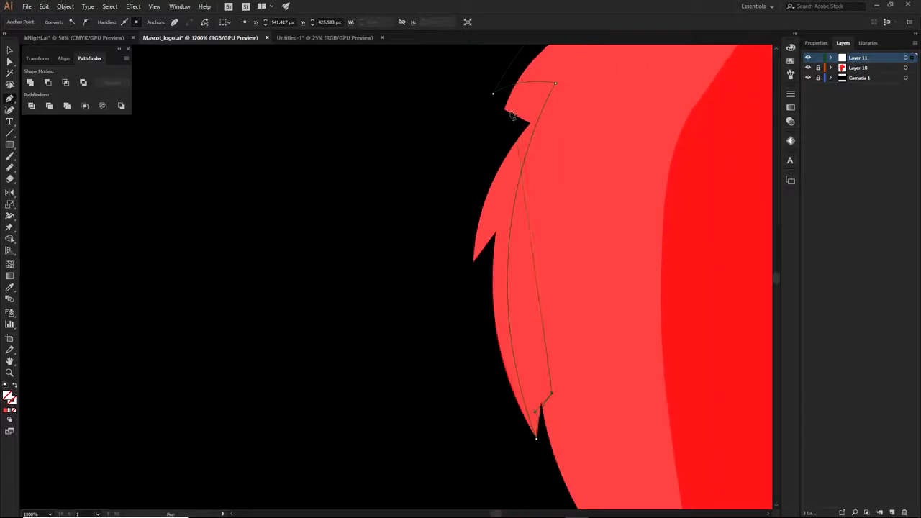
left_click_drag(549, 365, 527, 274)
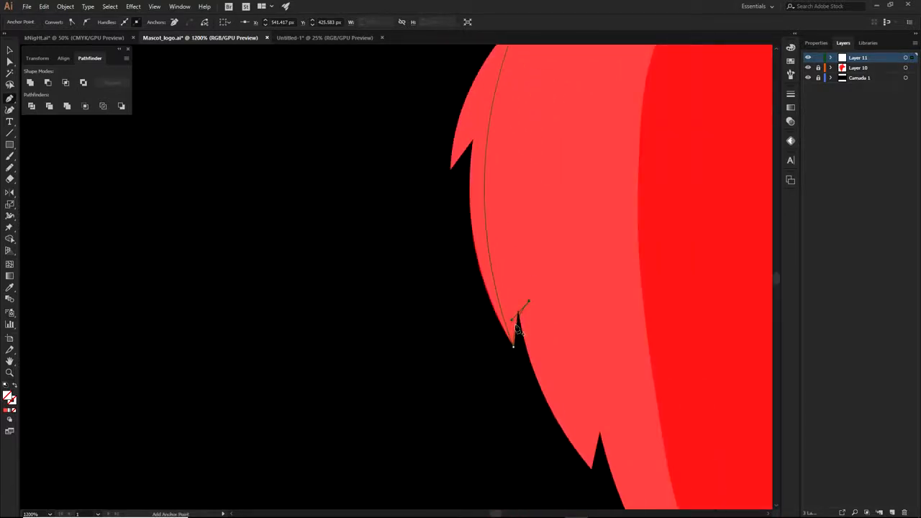
scroll(518, 331, "up", 3)
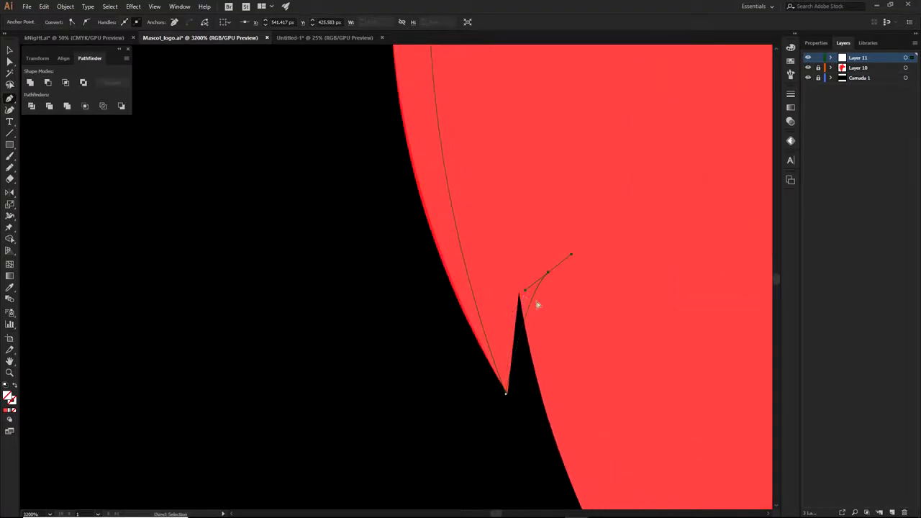
left_click_drag(545, 276, 585, 227)
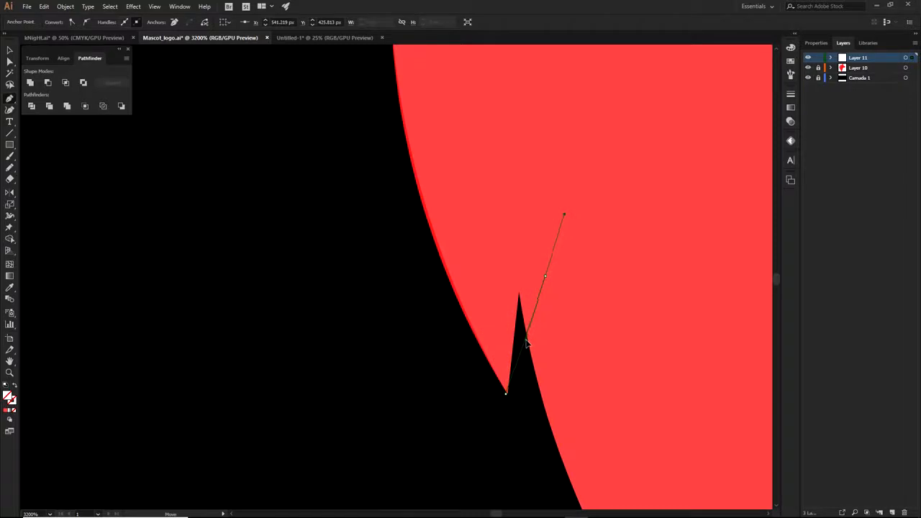
left_click(647, 380)
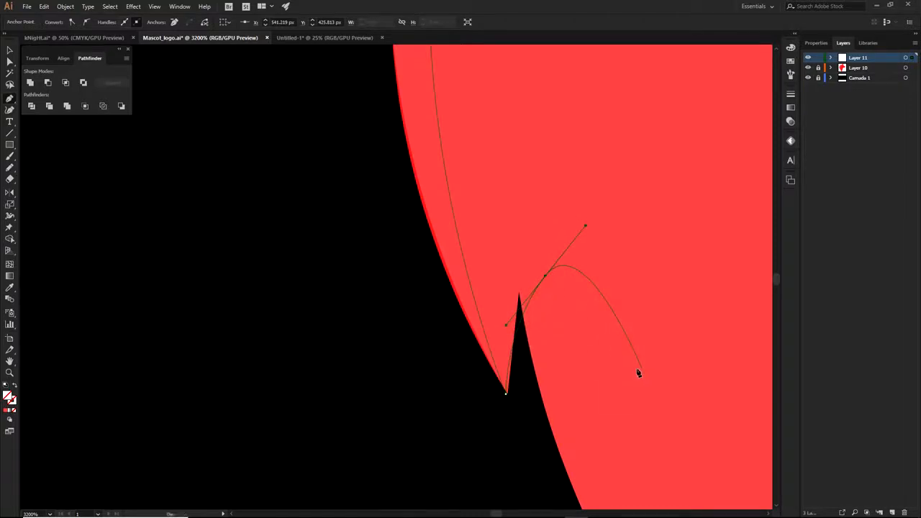
left_click(545, 278)
- Trace the outline down to the neck's pointed end, up the chest with a single fur notch, and along the jaw to the nose
scroll(496, 288, "down", 5)
left_click_drag(511, 302, 430, 172)
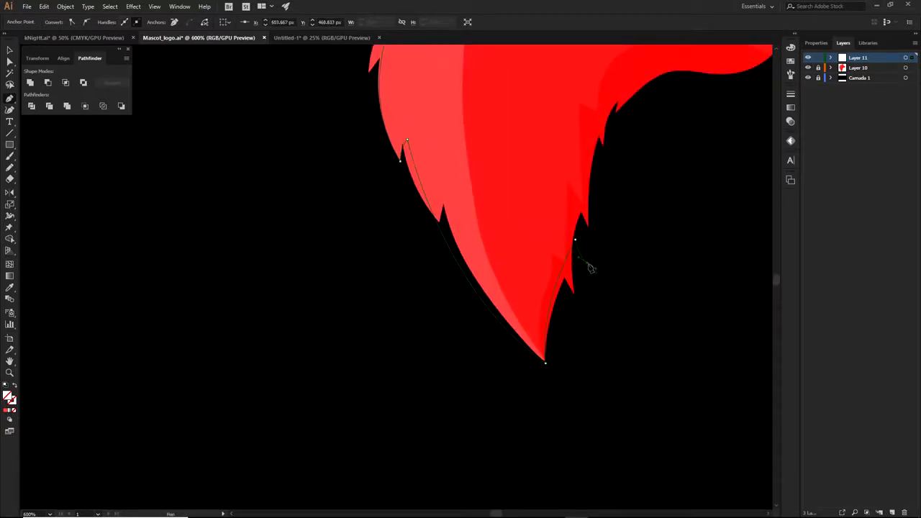
scroll(586, 261, "up", 2)
left_click_drag(553, 280, 548, 317)
scroll(549, 318, "down", 1)
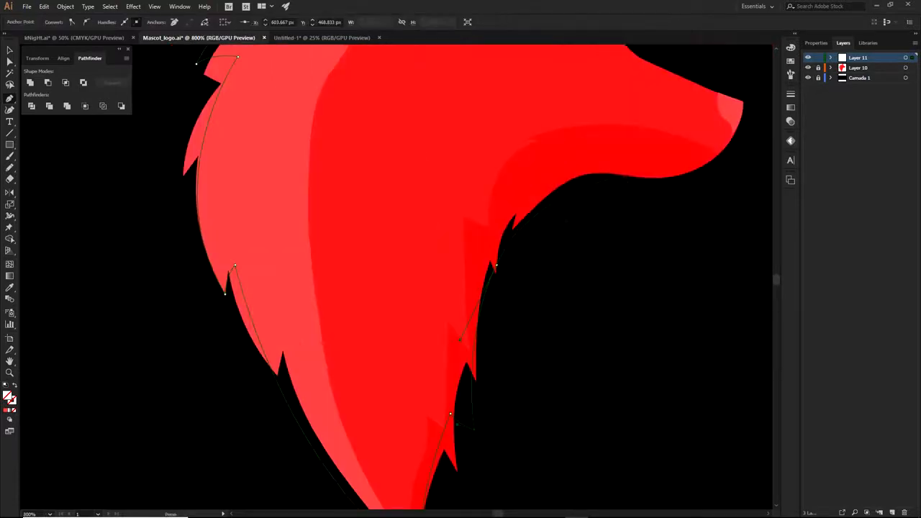
scroll(624, 181, "up", 3)
scroll(631, 303, "up", 4)
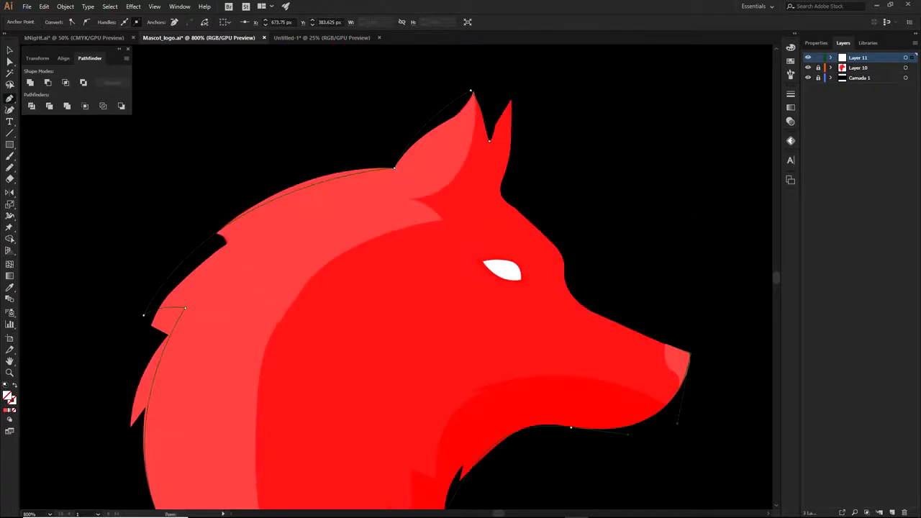
- Trace the snout, brow and front ear, closing the outline at the notch between the ears
left_click_drag(580, 304, 553, 290)
left_click_drag(562, 254, 551, 239)
left_click_drag(500, 196, 531, 278)
left_click_drag(538, 206, 534, 159)
left_click(537, 207)
left_click_drag(516, 249, 510, 274)
- Hide Layer 10 and select the upper anchors of the simplified head outline
left_click(808, 68)
scroll(642, 309, "down", 3)
left_click_drag(641, 308, 610, 233)
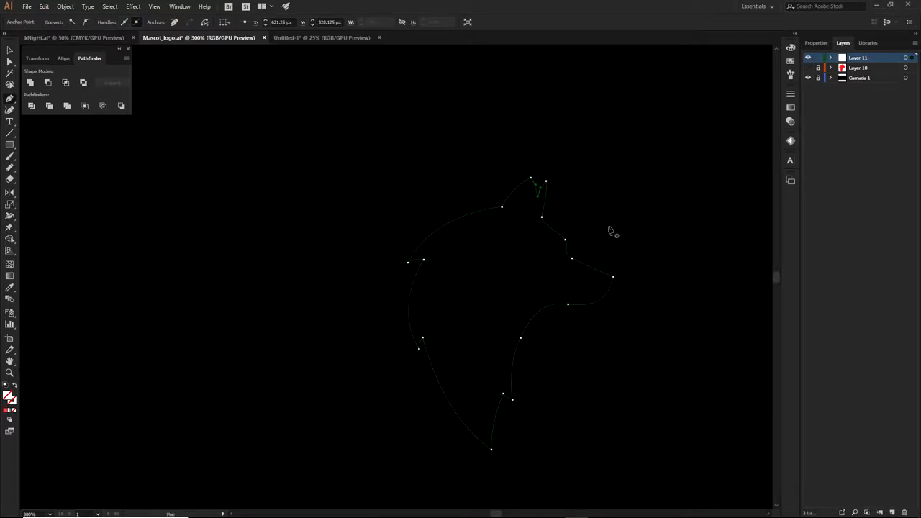
left_click(442, 142, "ctrl")
left_click_drag(442, 141, 634, 300)
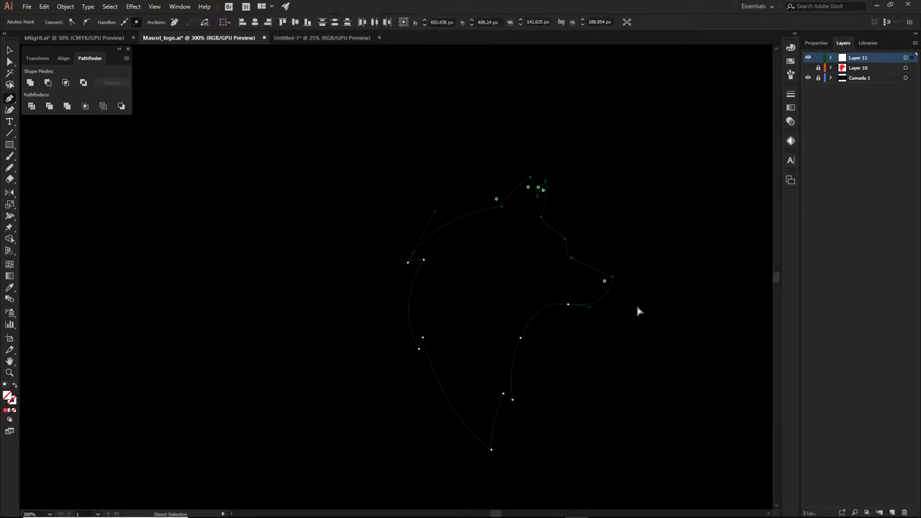
- Move the lower fur tuft's tip outward to about X 535.6 px, Y 435.4 px and readjust its curve handle
left_click(420, 349)
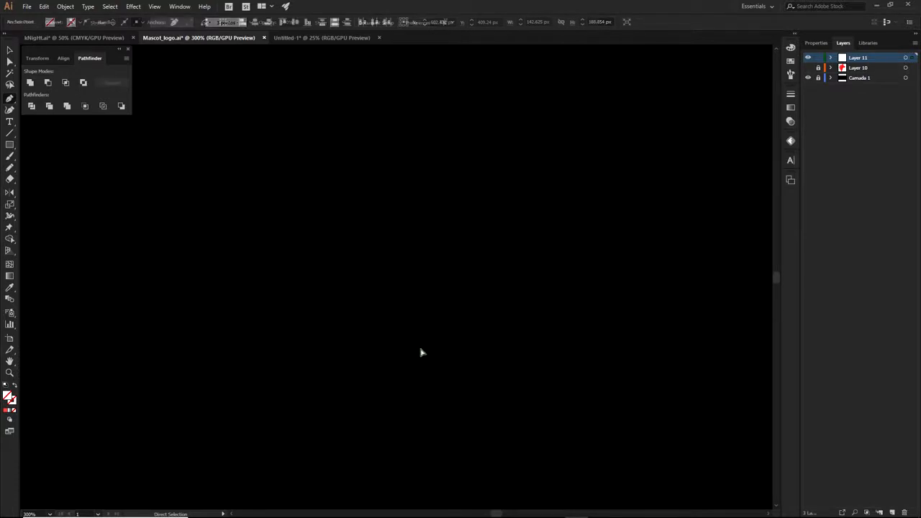
scroll(422, 351, "up", 3)
left_click_drag(418, 346, 407, 352)
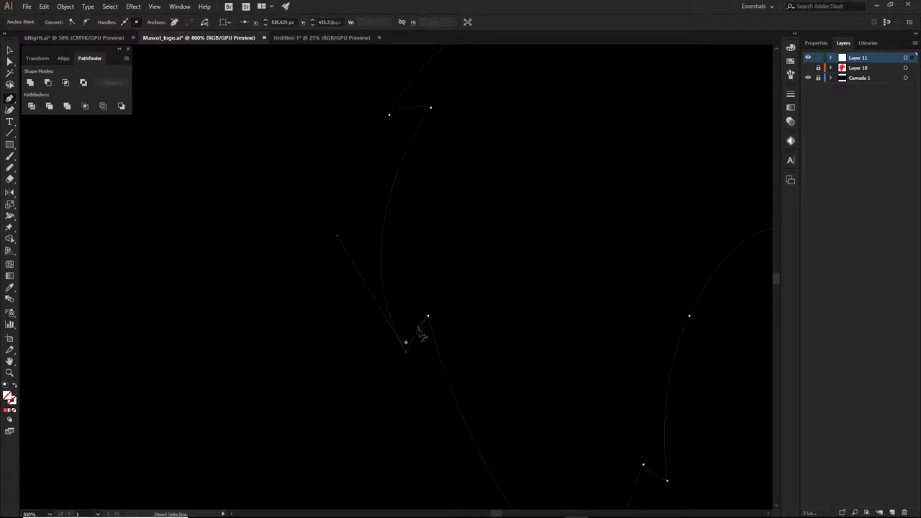
left_click_drag(338, 236, 351, 226)
scroll(429, 341, "up", 2)
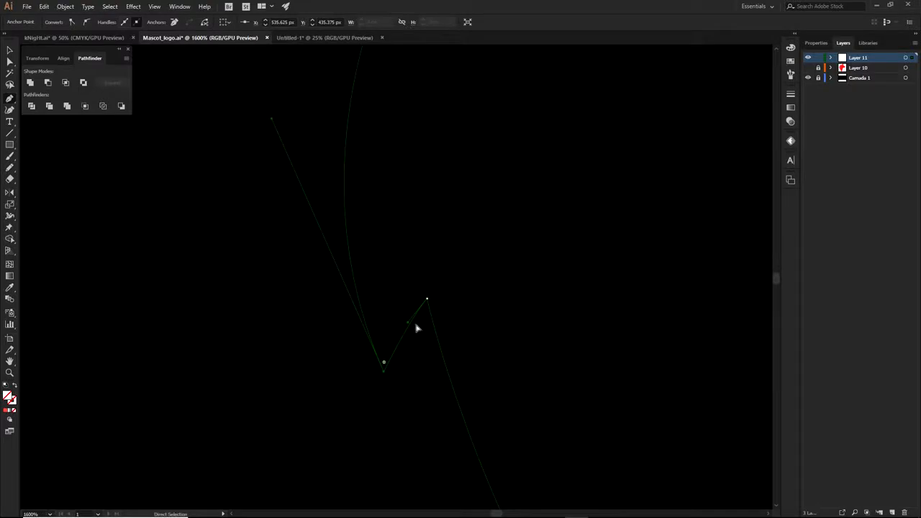
scroll(432, 325, "down", 4)
left_click_drag(519, 306, 515, 329)
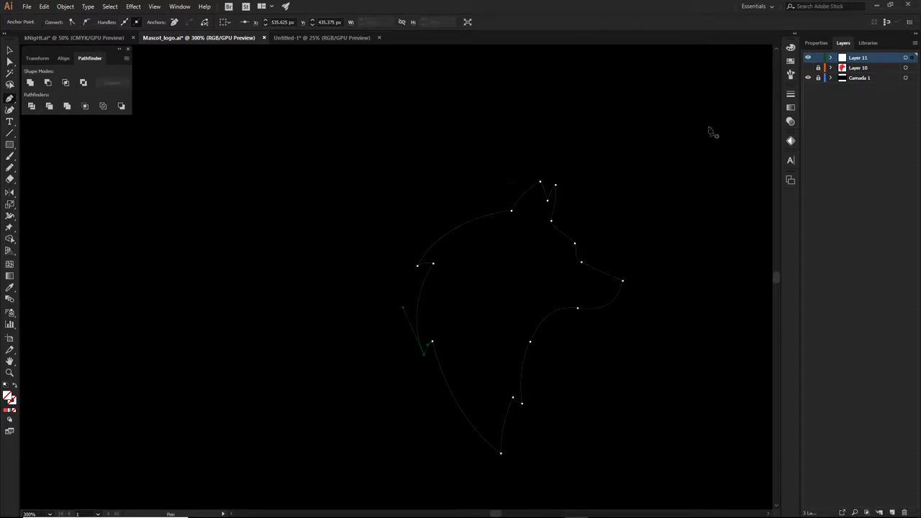
- Fill the simplified wolf head outline with red (FF4A4A) and deselect it
left_click(6, 411)
key("a")
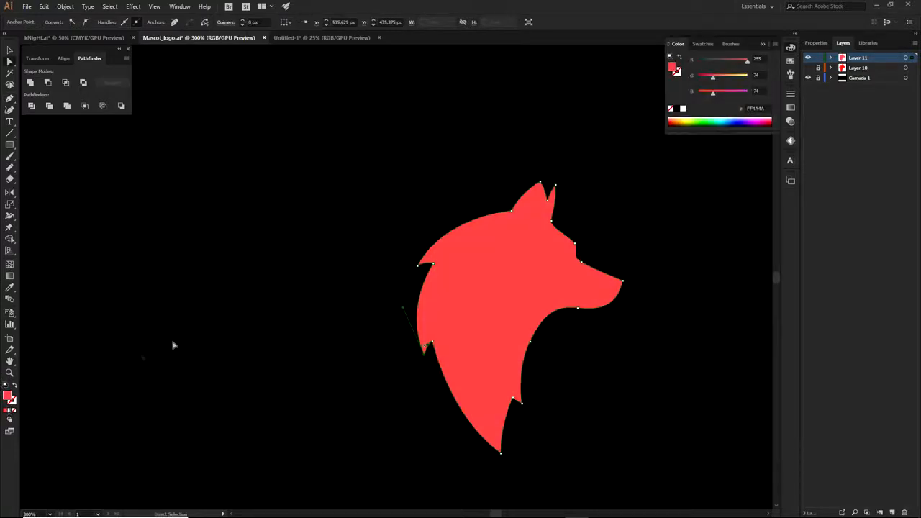
left_click(172, 346)
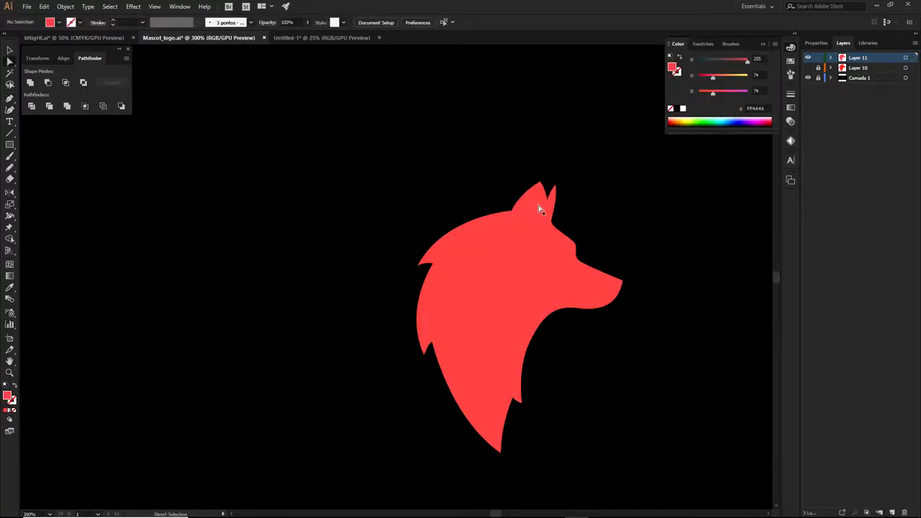
- Adjust the curve of the neck's front edge below the chest fur notch on the red head
scroll(504, 418, "up", 3)
left_click(508, 426)
scroll(518, 403, "down", 2)
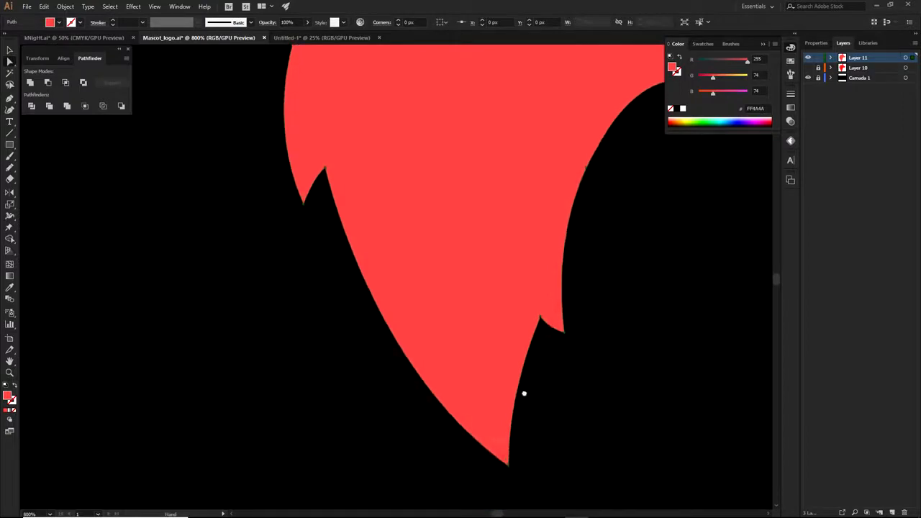
left_click(542, 320)
left_click_drag(502, 391, 499, 390)
left_click(585, 358)
scroll(591, 347, "down", 3)
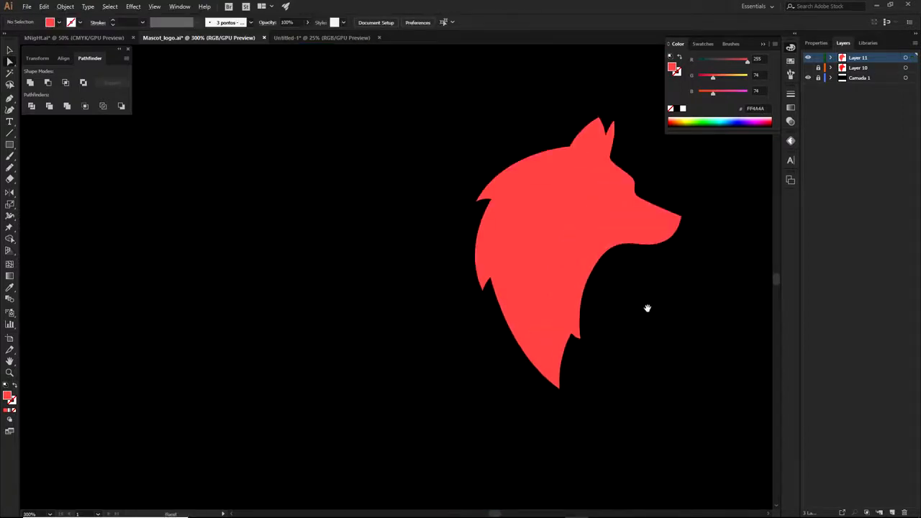
left_click_drag(648, 309, 580, 410)
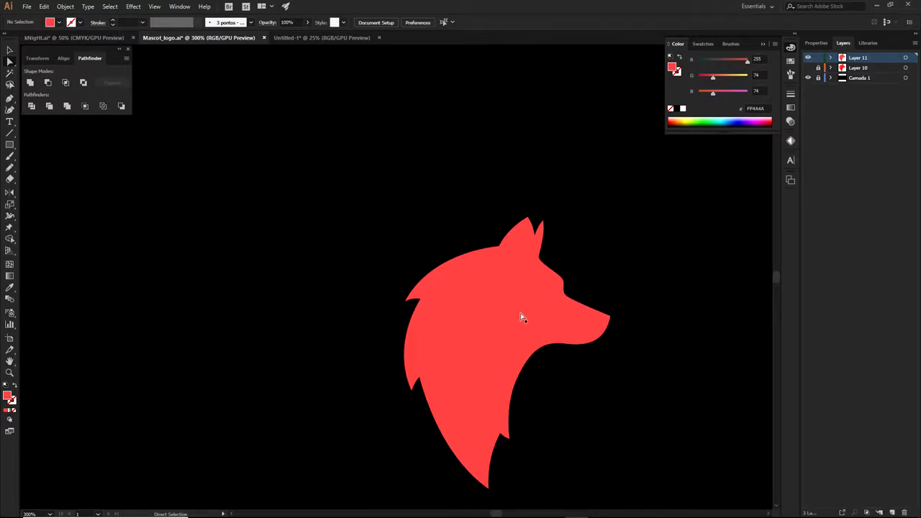
- Create a new layer and start an offset Pen outline outside the head, from above the rear ear over the back to the upper tuft
left_click(892, 512)
key("p")
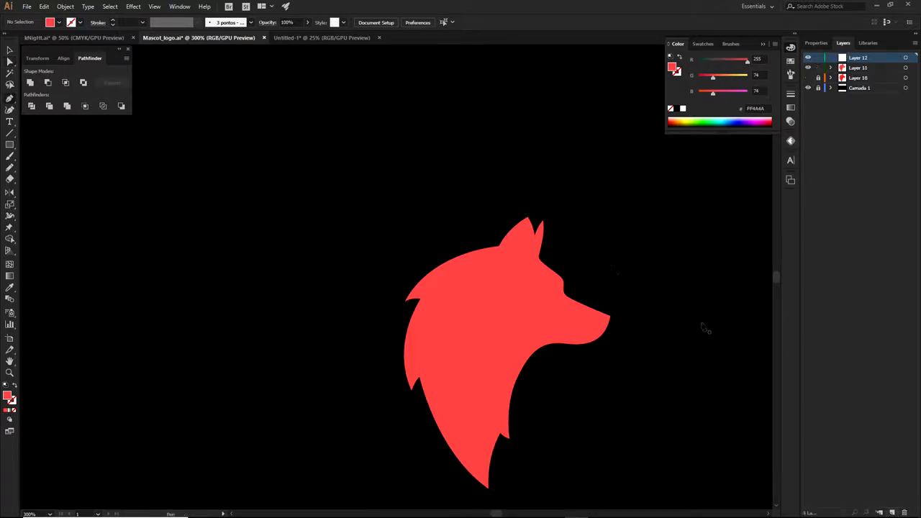
scroll(497, 199, "up", 1)
left_click_drag(563, 215, 616, 202)
scroll(616, 202, "up", 2)
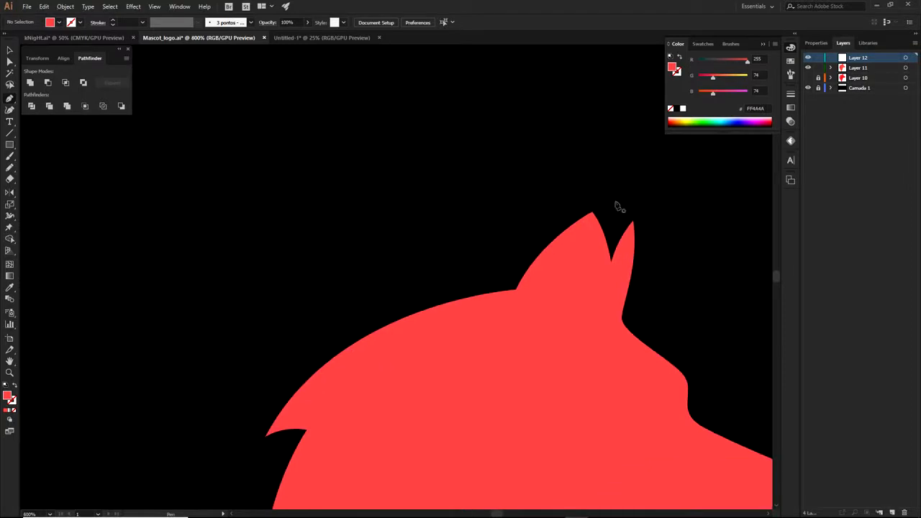
left_click(602, 179)
scroll(600, 180, "down", 2)
left_click_drag(504, 240, 499, 379)
scroll(623, 253, "down", 3)
scroll(623, 254, "left", 3)
left_click_drag(696, 176, 661, 205)
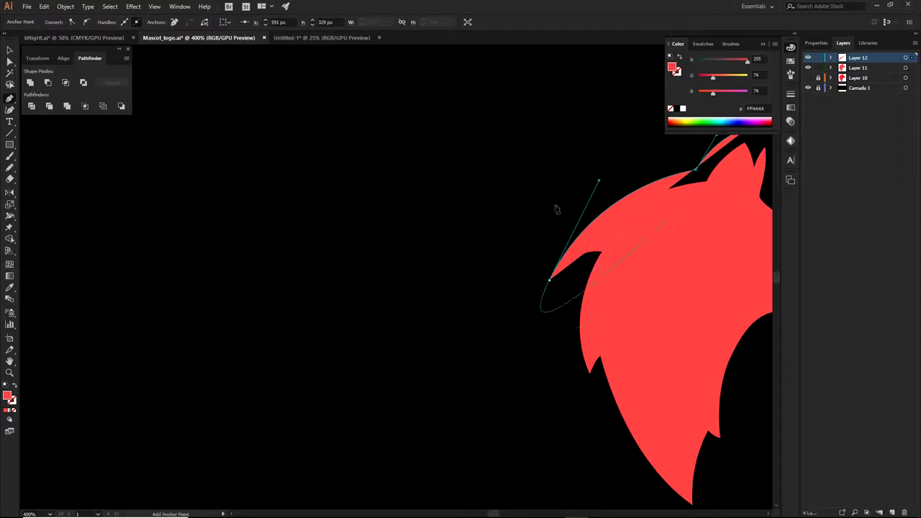
scroll(568, 259, "right", 3)
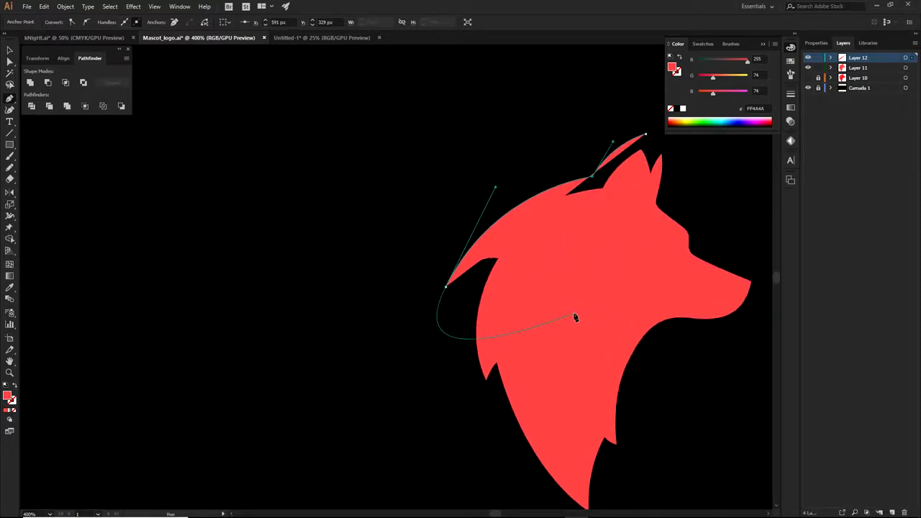
- Remove the fill from the outer outline and add the notch point beneath the upper fur tuft
left_click(14, 411)
left_click_drag(447, 286, 395, 384)
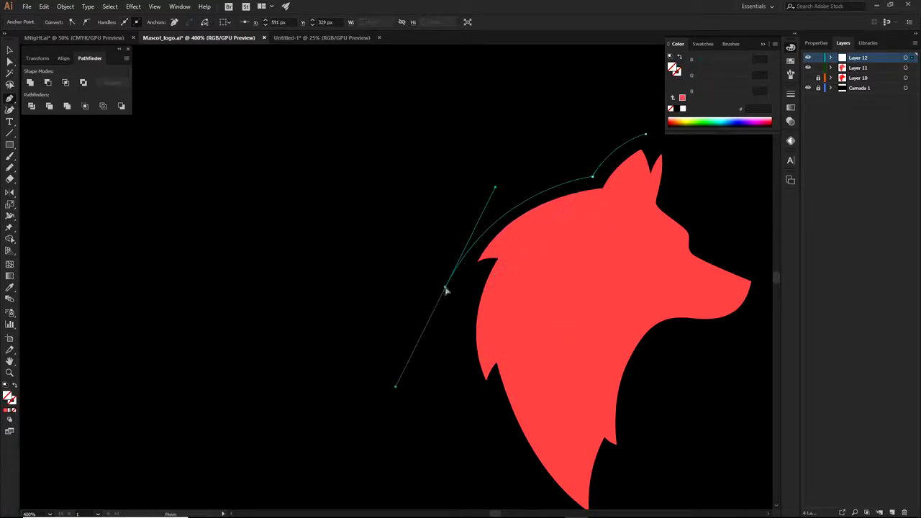
left_click(443, 286)
left_click_drag(466, 278, 477, 279)
left_click(467, 279)
- Continue the outer outline in a smooth curve down the back of the head to the lower fur tuft's tip
left_click_drag(466, 452, 492, 482)
key("ctrl+z")
left_click_drag(486, 443, 514, 489)
key("ctrl+z")
left_click_drag(490, 405, 512, 437)
key("ctrl+z")
left_click_drag(485, 445, 528, 379)
left_click_drag(505, 193, 518, 342)
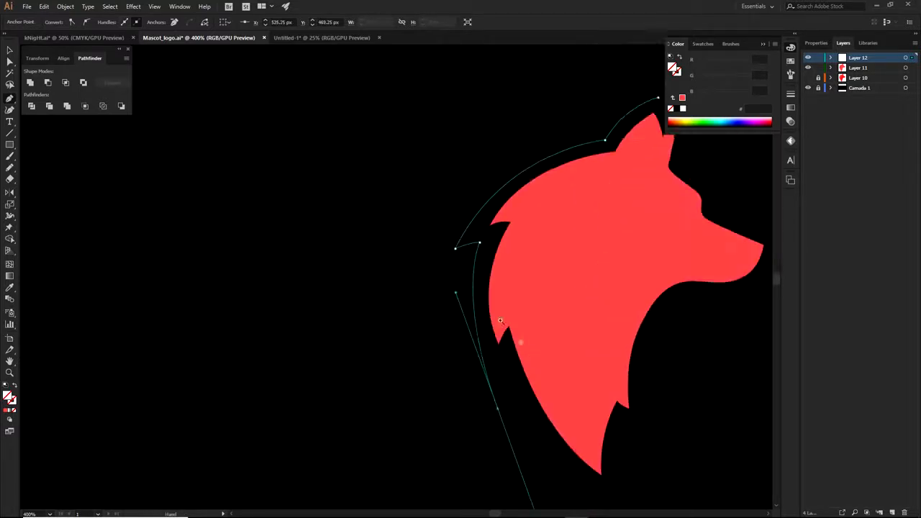
left_click(454, 305, "ctrl")
left_click_drag(458, 276, 447, 304)
- Make the lower tuft's tip a corner and add the curved notch point behind it
left_click(498, 409)
left_click(498, 410)
mouse_move(508, 374)
left_mouse_down()
mouse_move(521, 365)
mouse_move(497, 384)
left_mouse_up()
left_click(508, 374)
- Extend the outer outline to a pointed neck tip at about X 597.5 px, Y 520.75 px and adjust its curve
left_click_drag(574, 475, 516, 396)
left_click_drag(552, 426, 627, 461)
left_click_drag(608, 414, 580, 420)
left_click_drag(411, 338, 409, 341)
left_click_drag(525, 433, 531, 436)
left_click_drag(457, 404, 450, 400)
left_click(531, 436)
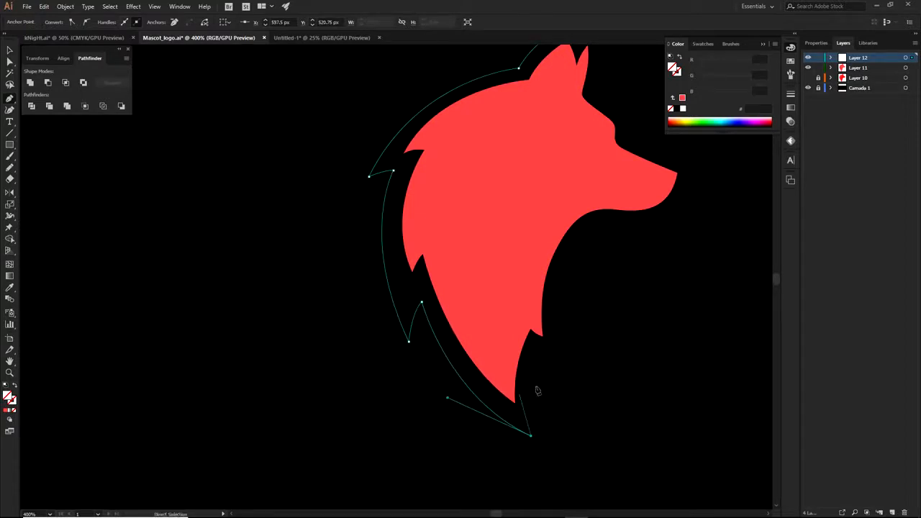
- Trace the outer outline up from the neck tip and around the chest fur notch
mouse_move(549, 354)
left_mouse_down()
mouse_move(566, 329)
mouse_move(543, 354)
left_mouse_up()
left_click(548, 354)
left_click_drag(531, 436, 535, 434)
left_click_drag(524, 380, 482, 386)
left_click(542, 355)
left_click(556, 361)
- Trace the outer outline up the chest and along the jaw to the nose tip
left_click_drag(516, 252, 564, 215)
left_click_drag(481, 385, 484, 388)
left_click_drag(517, 254, 510, 257)
left_click_drag(557, 221, 522, 244)
mouse_move(575, 248)
left_mouse_down()
mouse_move(612, 236)
mouse_move(583, 245)
left_mouse_up()
left_click(621, 190)
left_click_drag(583, 245, 580, 308)
- Trace the outer outline along the snout and over the brow to the front ear's base
left_click(554, 222)
key("ctrl+z")
left_click_drag(554, 223, 538, 217)
scroll(548, 118, "up", 2)
left_click_drag(538, 282, 503, 262)
left_click_drag(559, 326, 580, 333)
left_click_drag(476, 234, 479, 218)
left_click_drag(479, 218, 492, 279)
- Draw the front ear and the notch between the ears, closing the outer outline at the rear ear tip
left_click_drag(495, 167, 482, 130)
left_click_drag(489, 295, 500, 295)
left_click_drag(551, 342, 555, 338)
left_click(495, 167)
left_click_drag(469, 199, 464, 211)
left_click(469, 199)
left_click_drag(454, 166, 447, 157)
- Refine the outer outline's anchors and handles around the front ear's base and the notch between the ears
key("a")
left_click_drag(500, 295, 502, 296)
left_click_drag(508, 207, 515, 208)
scroll(579, 302, "down", 2)
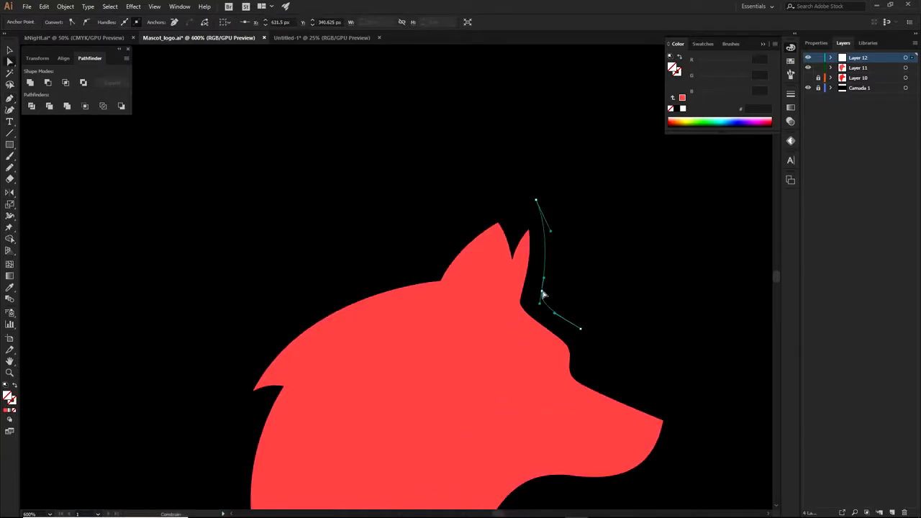
scroll(602, 227, "down", 3)
left_click(617, 328)
left_click_drag(624, 159, 609, 266)
key("ctrl+a")
left_click_drag(481, 217, 492, 219)
scroll(472, 214, "up", 2)
scroll(498, 205, "down", 2)
scroll(515, 253, "up", 3)
left_click(506, 278)
left_click(540, 224)
scroll(521, 198, "down", 5)
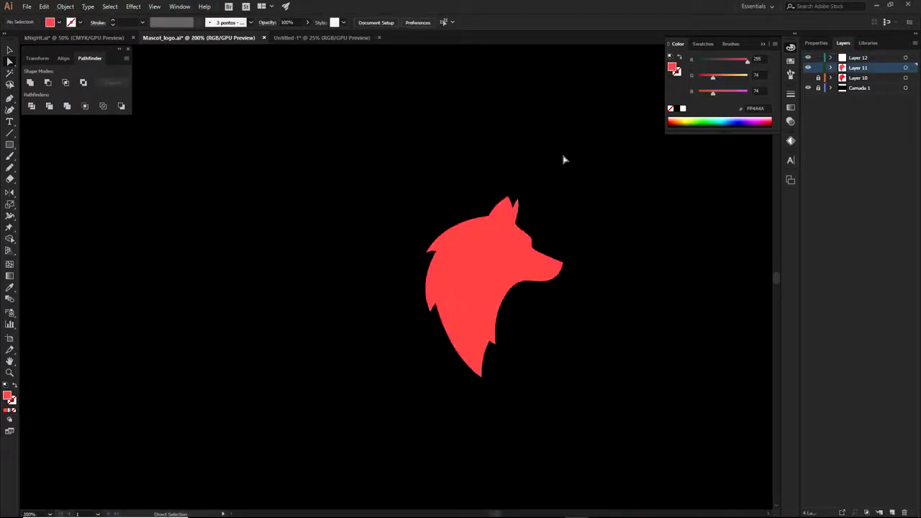
- Select the outer wolf head outline and fill it with yellow (D0FF2E)
left_click_drag(414, 153, 613, 376)
scroll(499, 190, "up", 2)
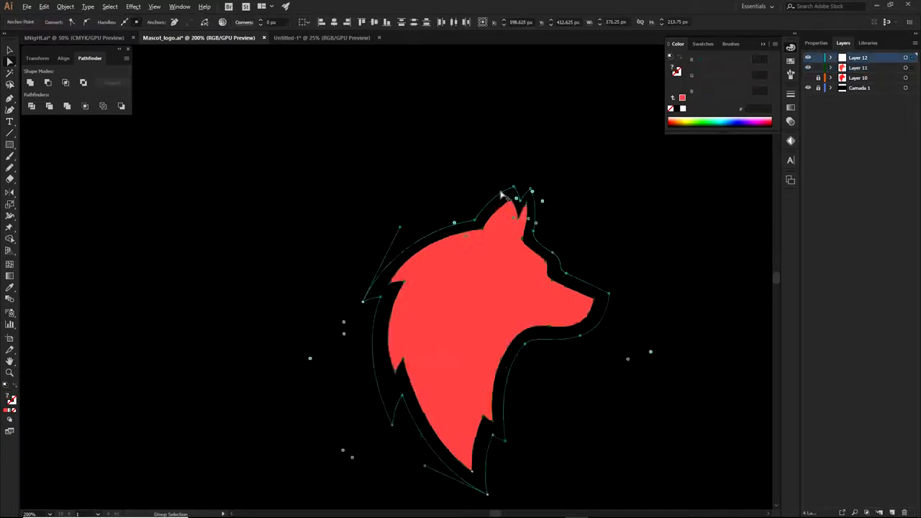
left_click(472, 236)
key("Delete")
key("ctrl+z")
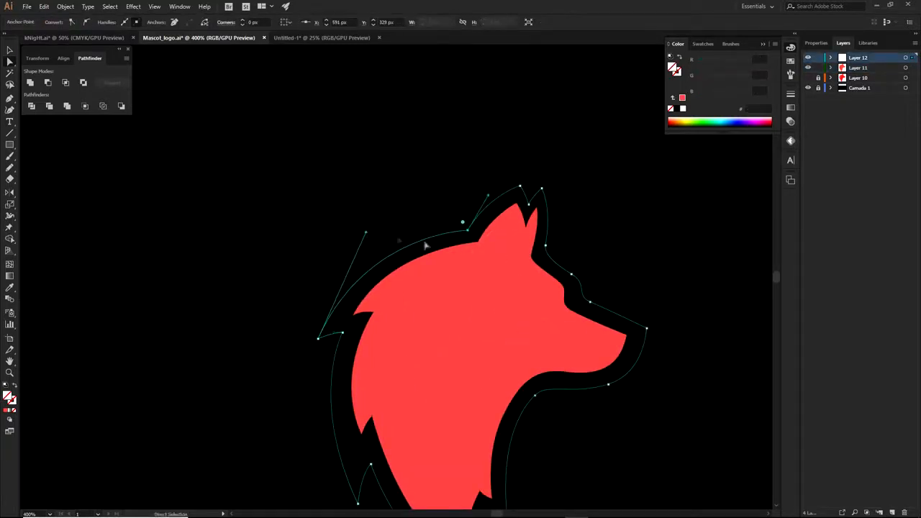
left_click(7, 412)
left_click(691, 118)
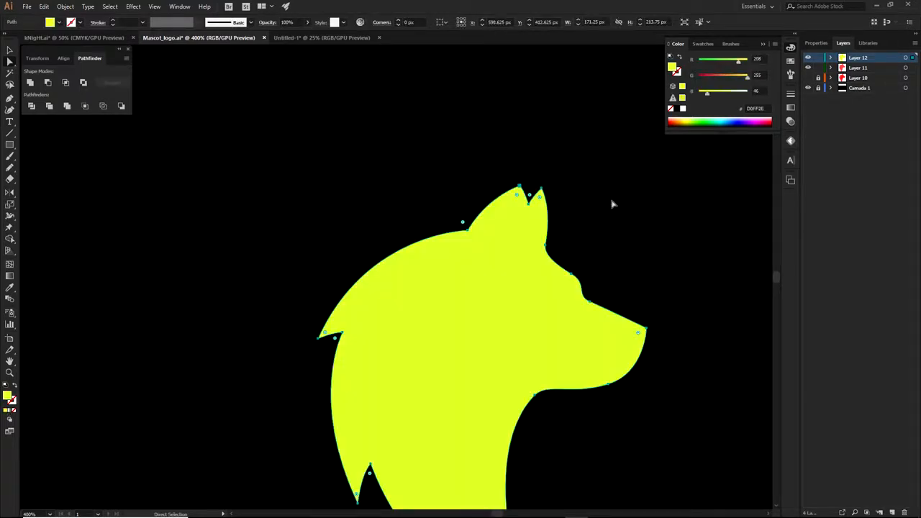
- Move Layer 12 below Layer 11 so the yellow outline sits behind the red head
left_click_drag(866, 59, 863, 73)
left_click(666, 274)
scroll(666, 274, "down", 3)
scroll(666, 253, "down", 1)
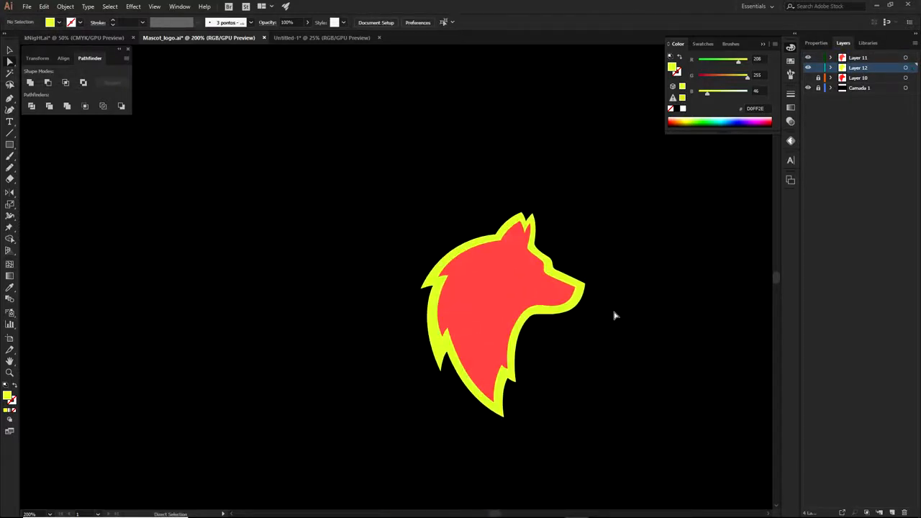
- Move the red head away from the yellow one, view the ARENA helmet logo in the Untitled-1 document, return and undo the move
left_click_drag(532, 295, 306, 274)
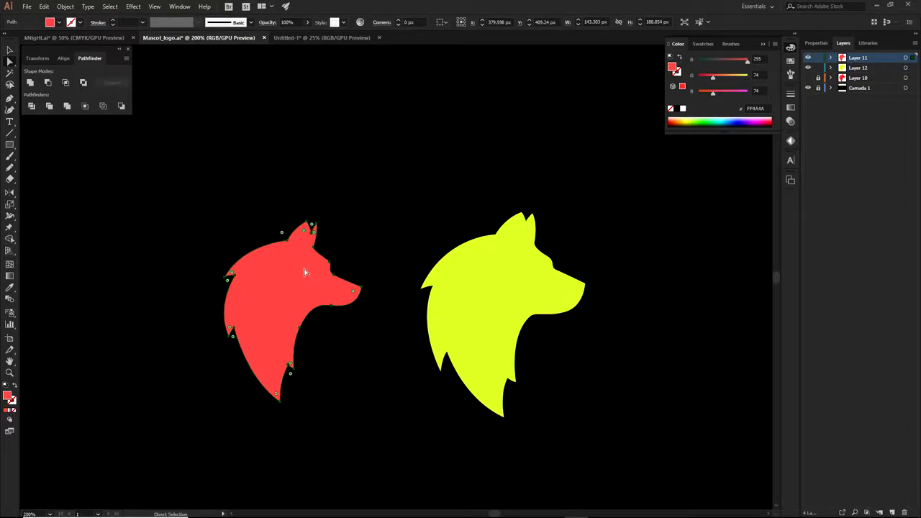
left_click(309, 39)
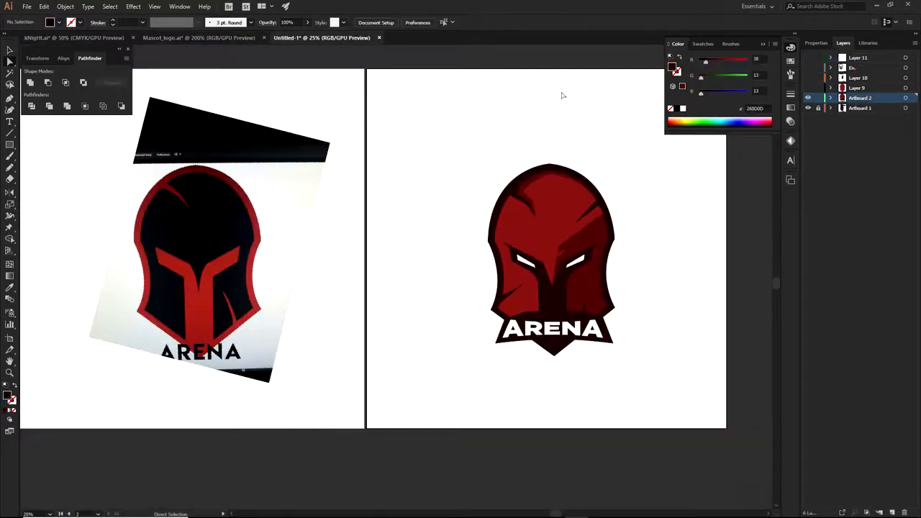
left_click(203, 38)
key("ctrl+z")
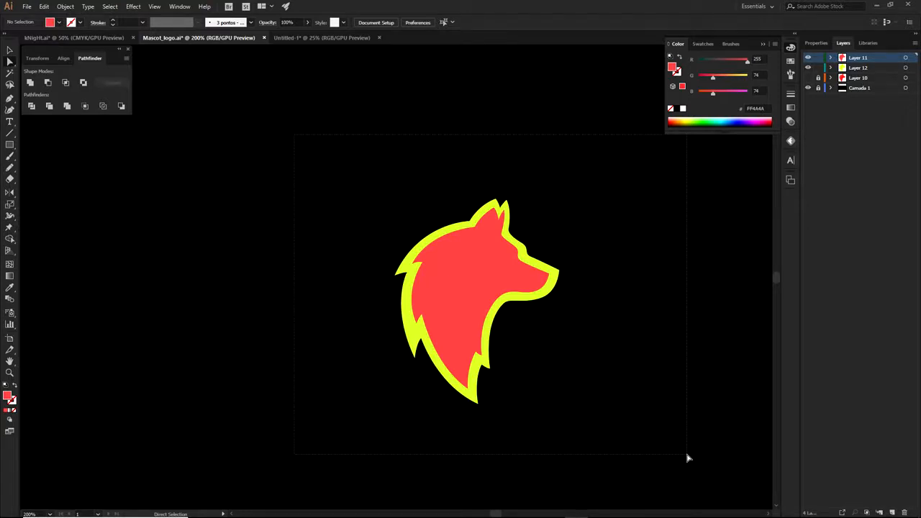
- Select both the red and yellow head shapes and activate the Shape Builder tool
key("ctrl+a")
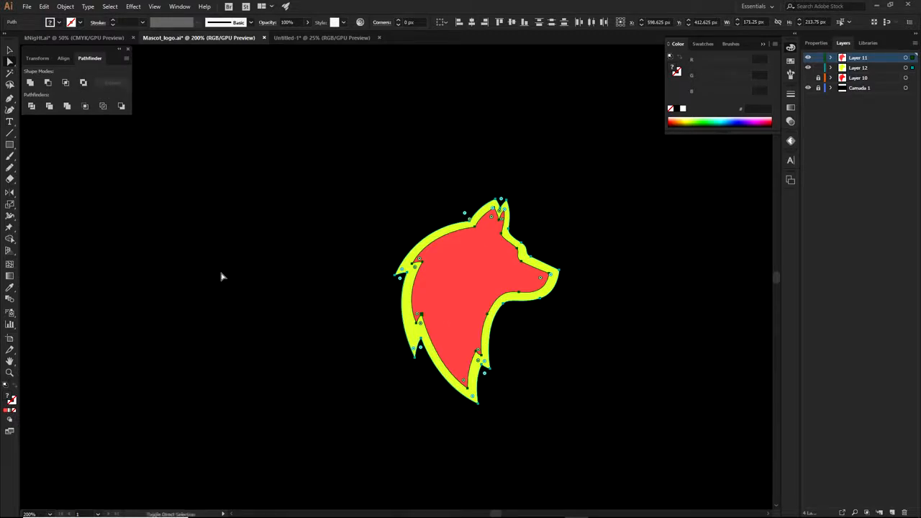
key("shift+m")
left_click(10, 240)
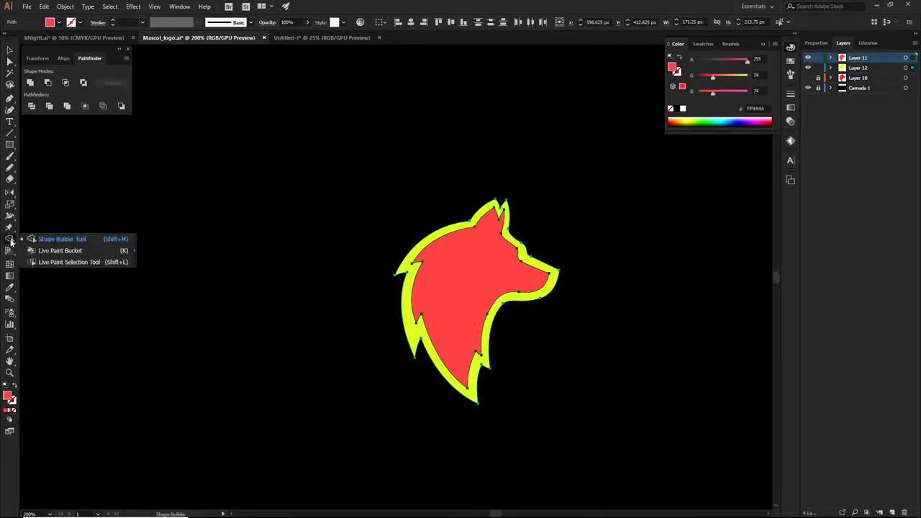
- Remove the red inner head area with the Shape Builder Tool, leaving only the yellow outline, and deselect the artwork
left_click(97, 243)
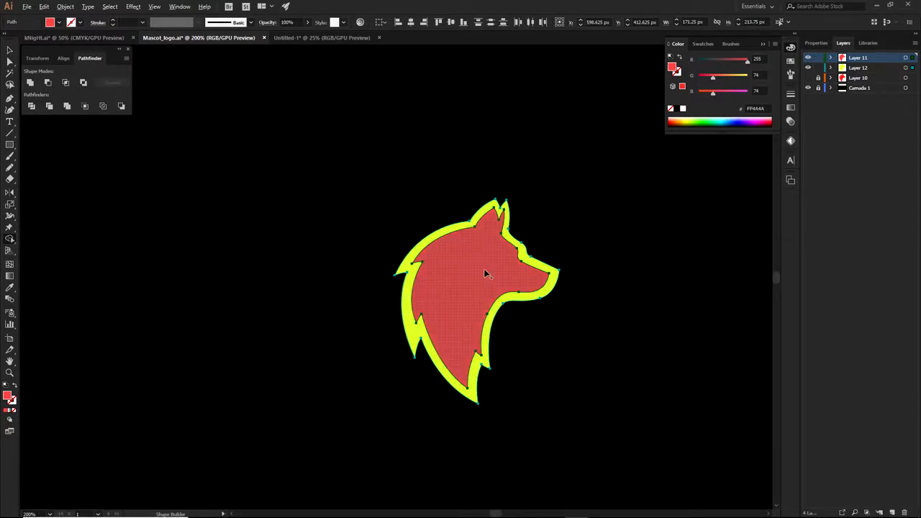
scroll(481, 277, "up", 2)
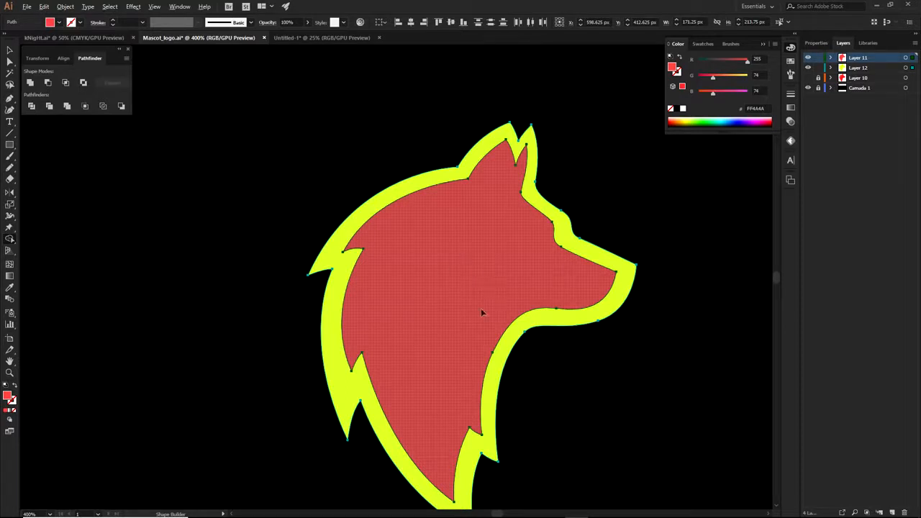
left_click(466, 259, "alt")
key("a")
left_click(570, 189)
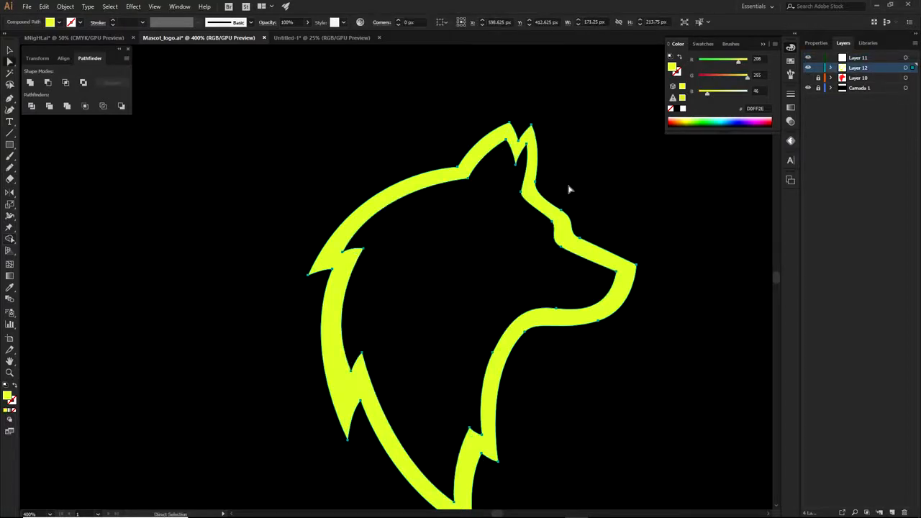
- Hide the black background layer Camada 1 and scale the yellow wolf outline up proportionally to about 310 × 387 px
scroll(540, 207, "down", 5)
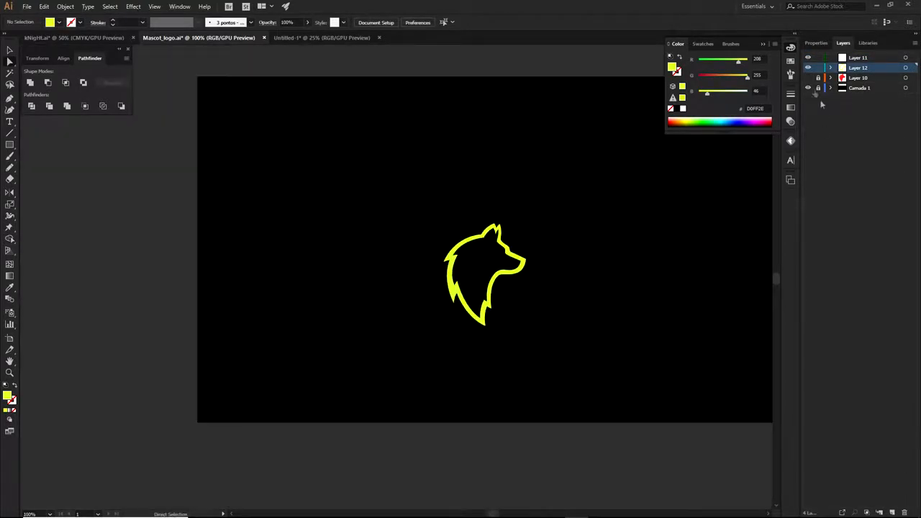
left_click(808, 88)
left_click(522, 242)
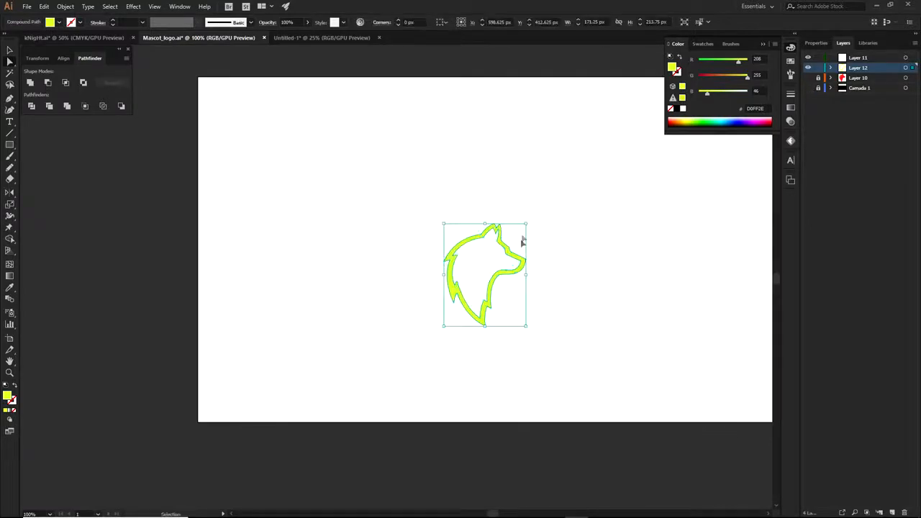
left_click_drag(530, 223, 581, 185)
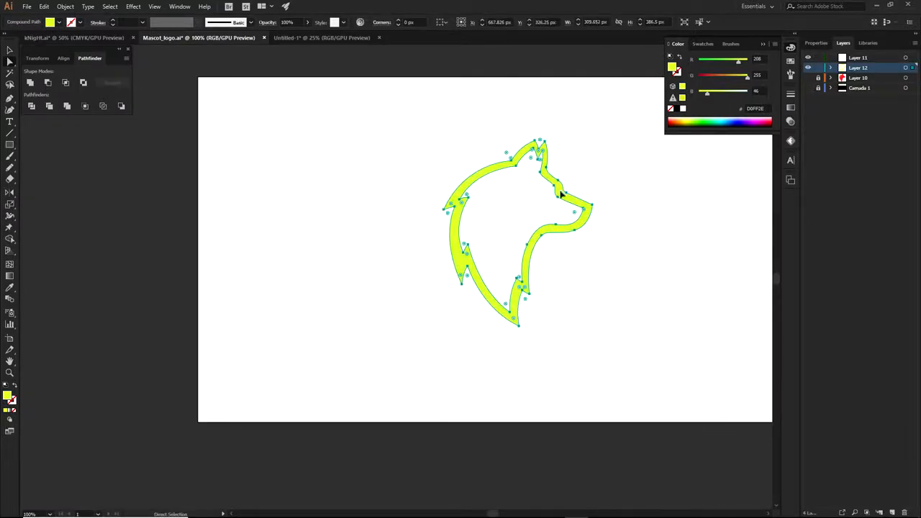
- Recolor the wolf head outline's fill from the color picker to near-black 101219 and deselect it
scroll(561, 201, "up", 2)
key("ctrl+shift+a")
left_click(553, 229)
scroll(553, 229, "down", 1)
key("ctrl+shift+a")
mouse_move(574, 218)
left_mouse_down()
mouse_move(572, 201)
mouse_move(579, 227)
left_mouse_up()
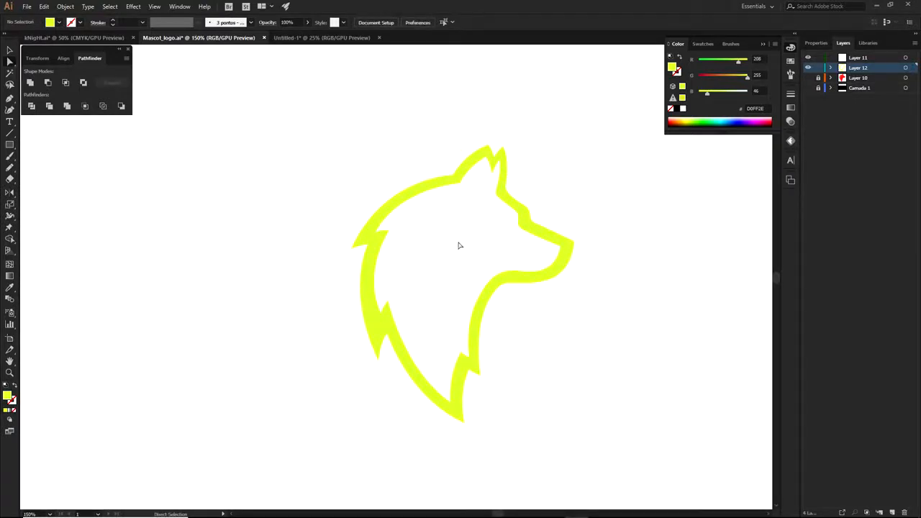
scroll(464, 206, "up", 1)
left_click(444, 189)
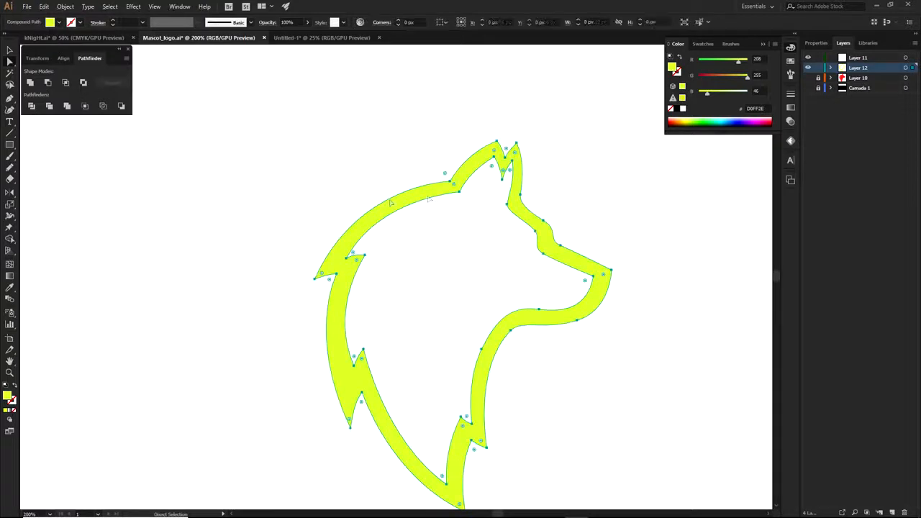
double_click(10, 397)
left_click(393, 274)
left_click(301, 337)
left_click(496, 229)
key("ctrl+shift+a")
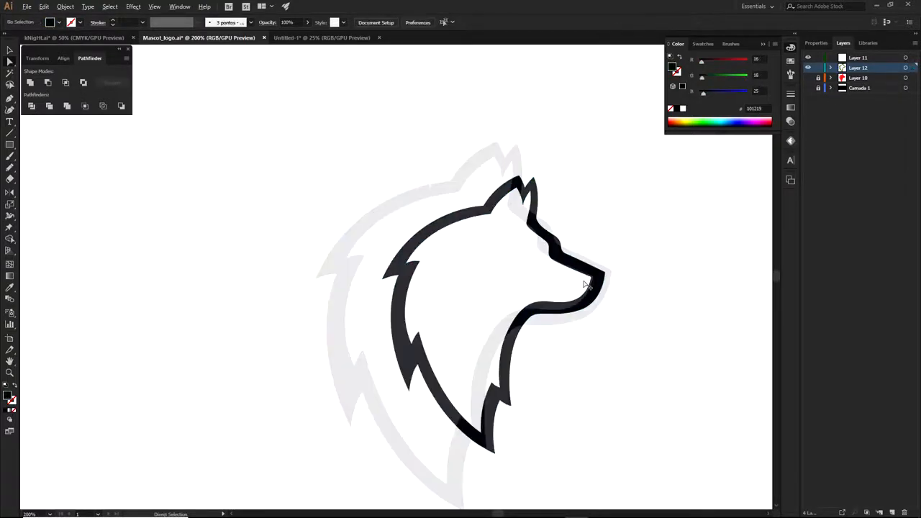
- Show and unlock Layer 10, then scale and position its red wolf artwork to fit inside the black outline
key("ctrl+1")
left_click_drag(608, 352, 603, 338)
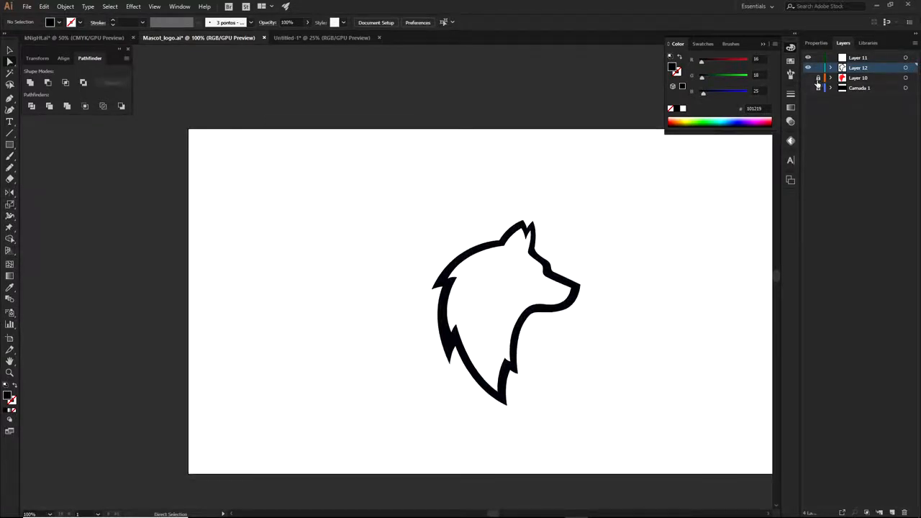
left_click(808, 78)
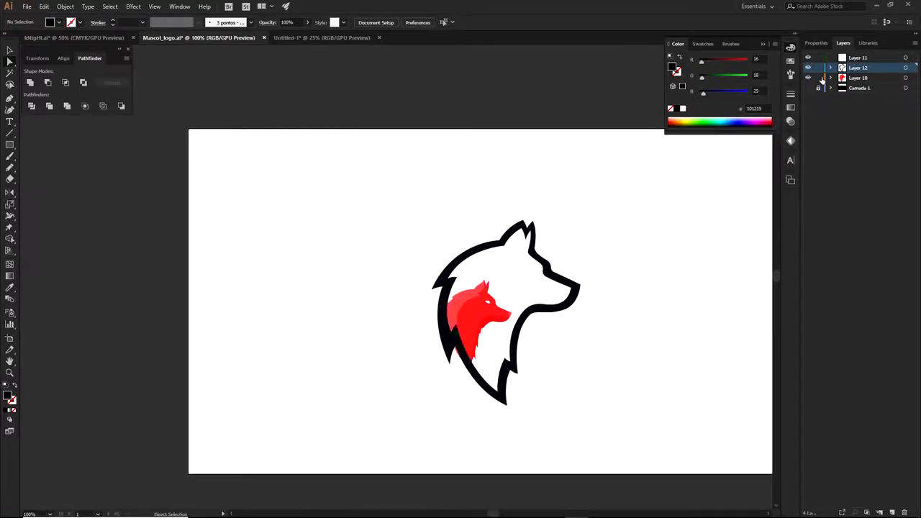
left_click(905, 78)
mouse_move(508, 280)
left_mouse_down()
mouse_move(483, 274)
mouse_move(629, 201)
mouse_move(510, 286)
left_mouse_up()
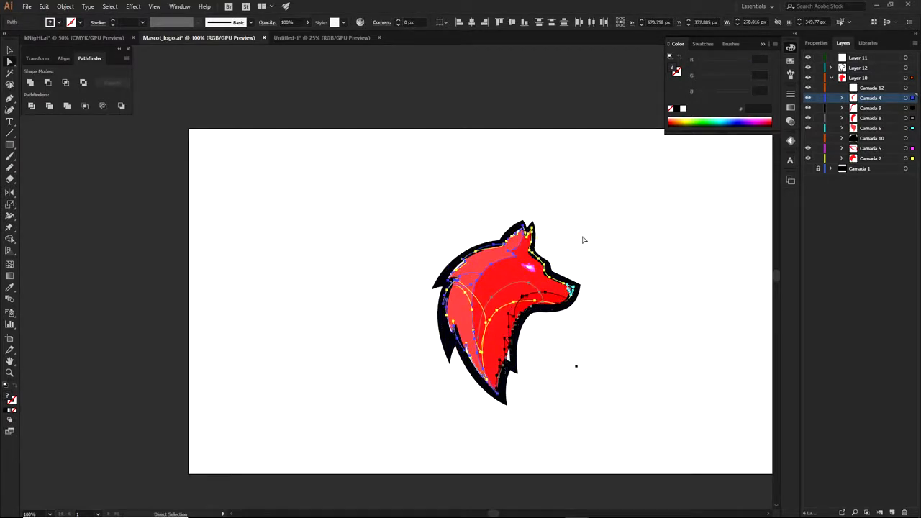
left_click(584, 239)
scroll(560, 265, "up", 1)
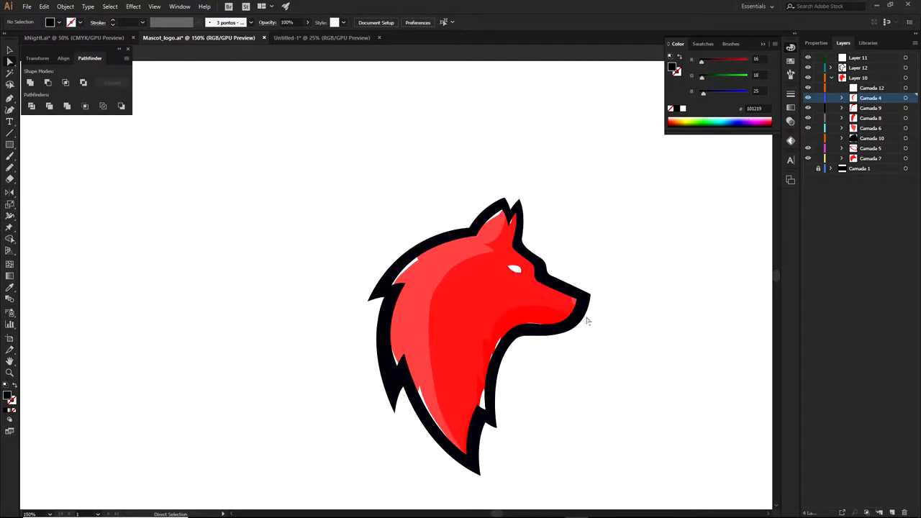
- Collapse and lock Layer 10, and create a new layer directly above Layer 12
left_click(831, 79)
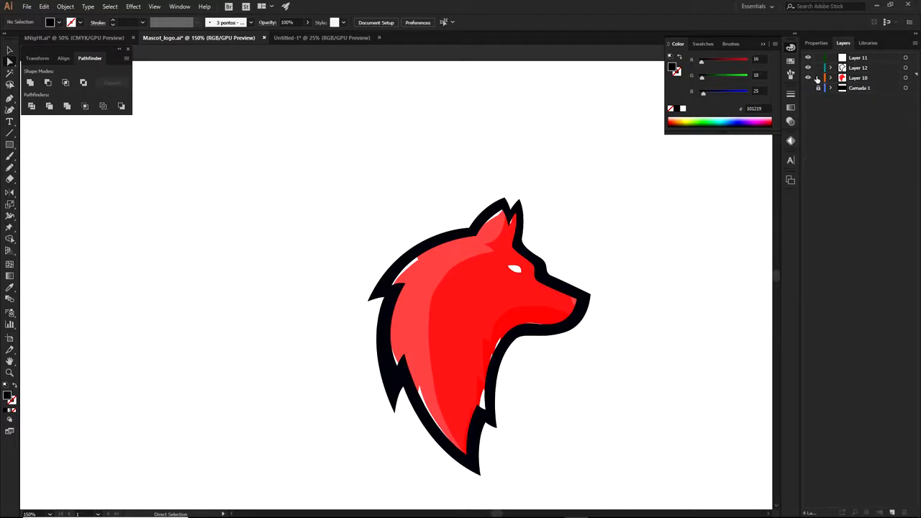
scroll(669, 276, "down", 1)
scroll(460, 267, "up", 1)
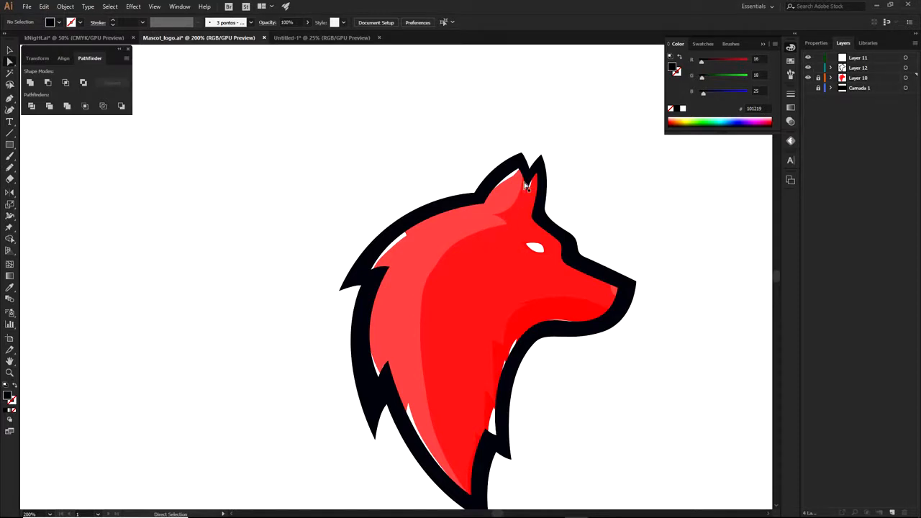
left_click(853, 69)
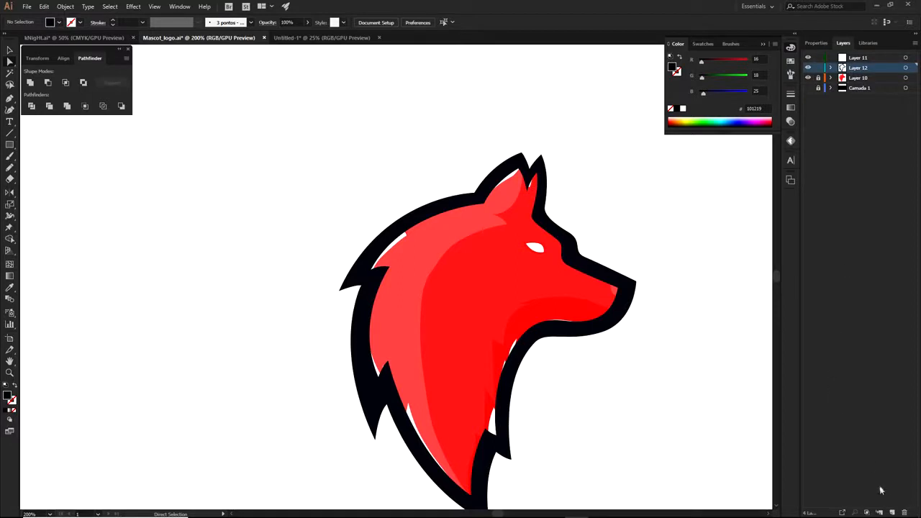
left_click(890, 511)
scroll(669, 414, "down", 1)
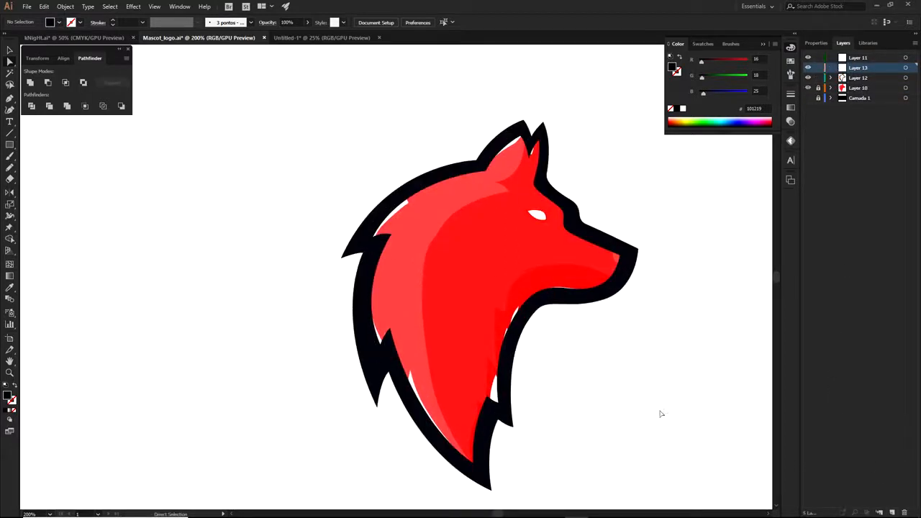
- Draw a dark mane shadow with the Pen tool from the neck tip up the hair edge and out to the back outline
left_click(471, 465)
left_click_drag(423, 277, 433, 159)
left_click(424, 277)
left_click_drag(369, 336, 257, 379)
key("a")
left_click(323, 311)
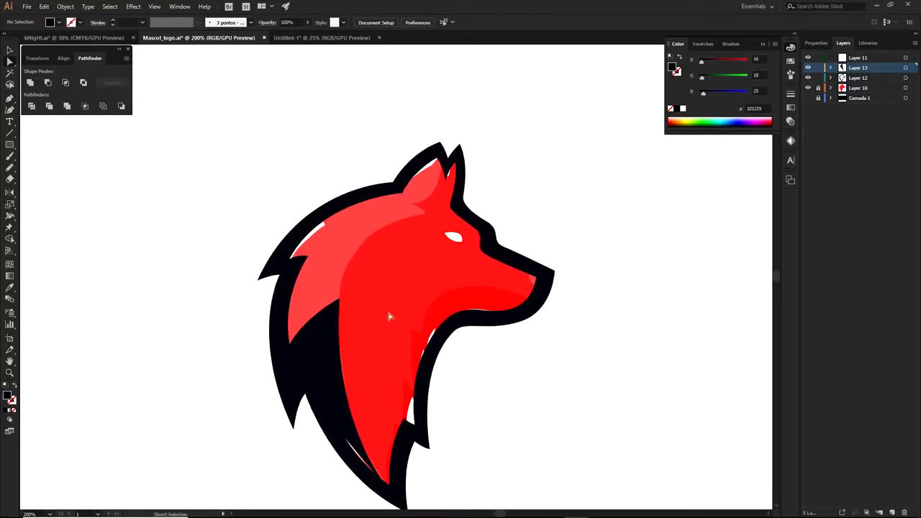
- Hide Layer 10 and adjust the mane shadow's lower anchor point to close the thin white gap near the neck tip
left_click(807, 87)
left_click_drag(462, 288, 543, 255)
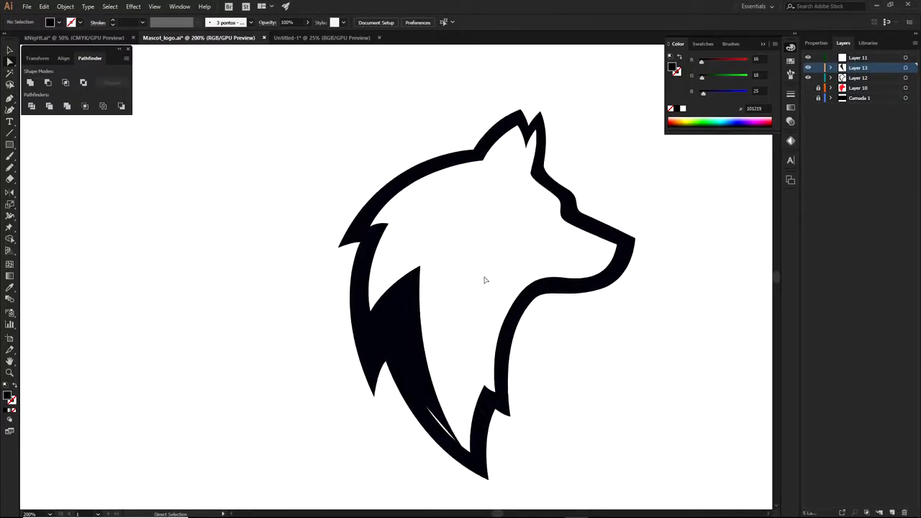
left_click(432, 410)
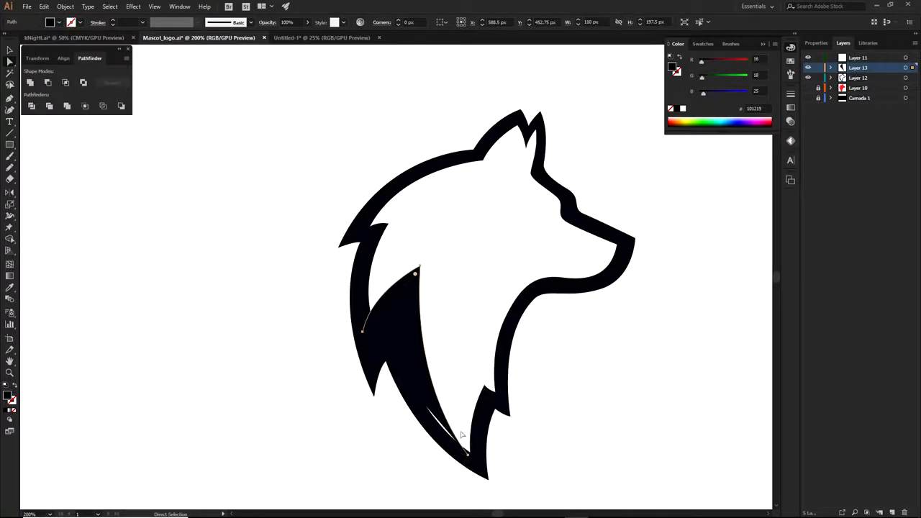
left_click(469, 456)
key("shift+c")
left_click_drag(469, 455, 498, 451)
key("a")
left_click(517, 458)
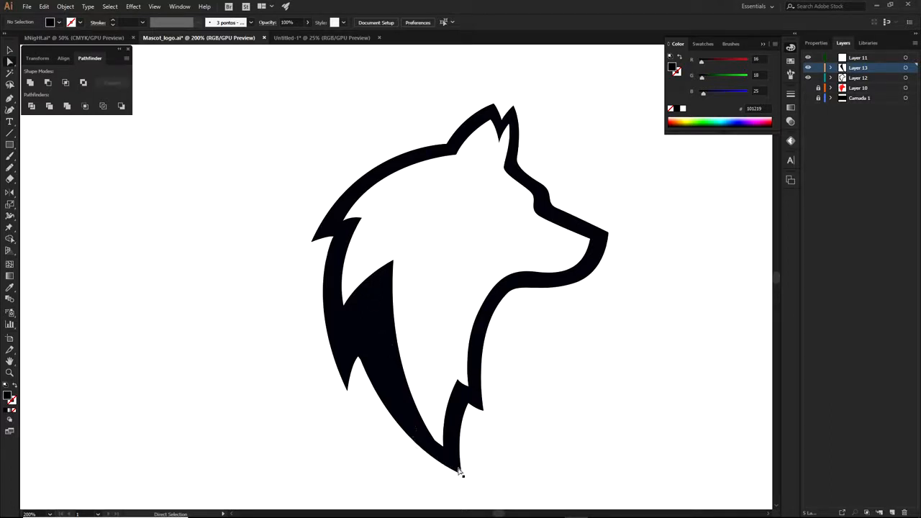
- Move the dark mane shape away from the head to compare the outline with and without it, and return it to place
left_click_drag(515, 329, 526, 371)
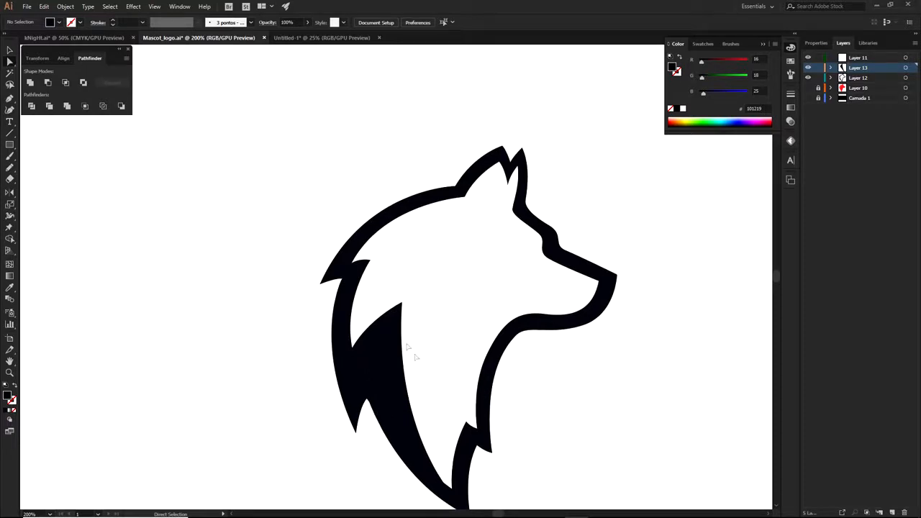
left_click_drag(398, 351, 217, 352)
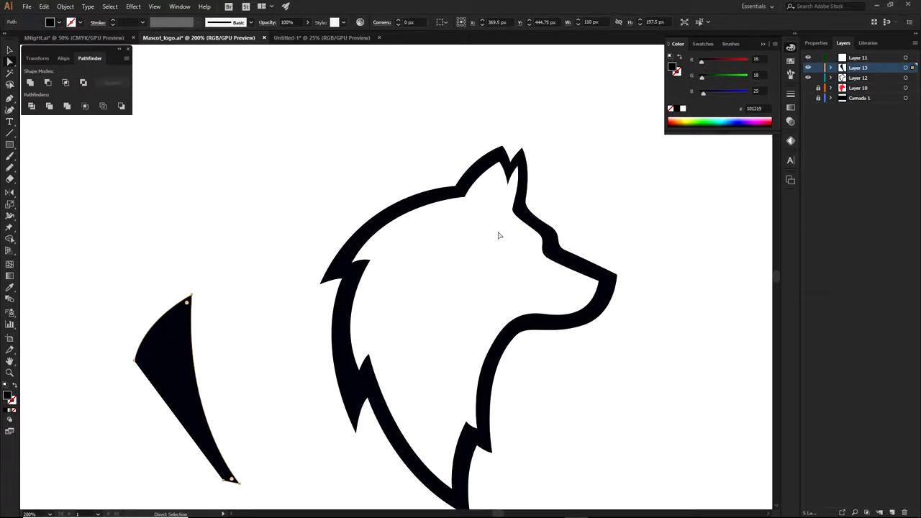
left_click(808, 87)
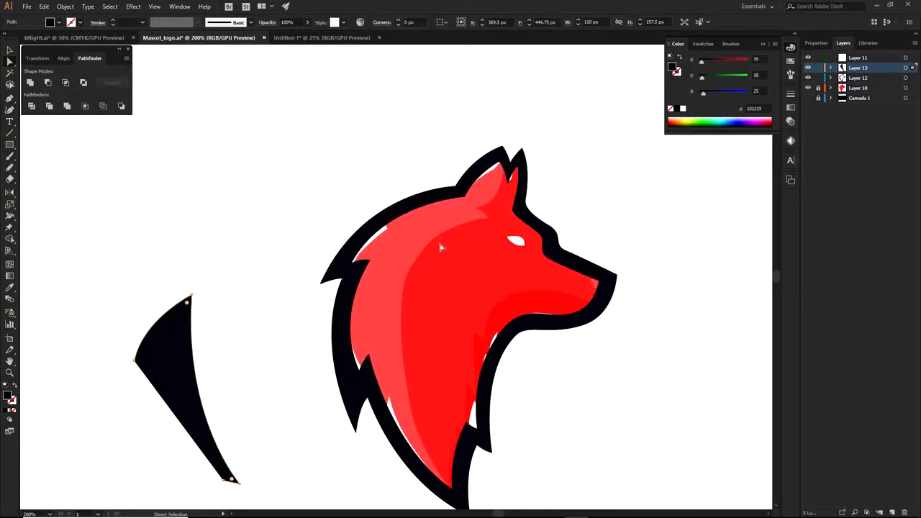
key("ctrl+z")
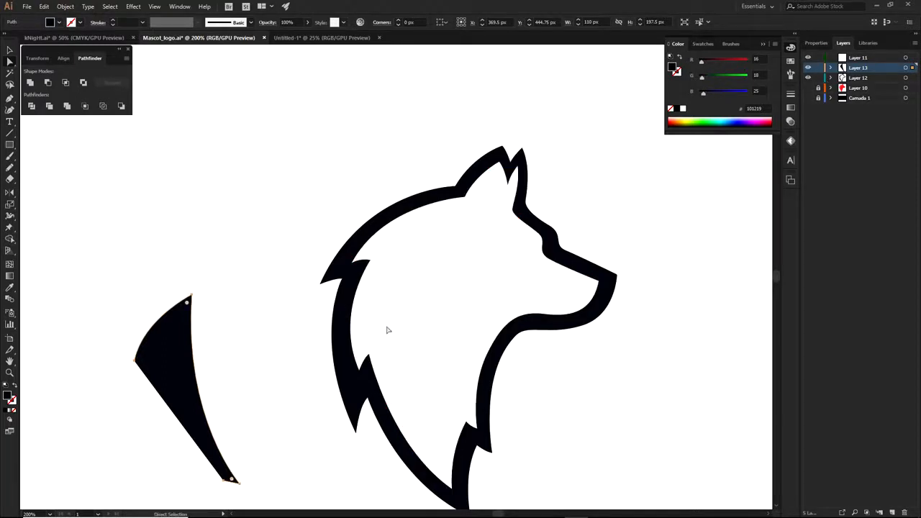
left_click_drag(162, 354, 372, 361)
left_click(303, 262)
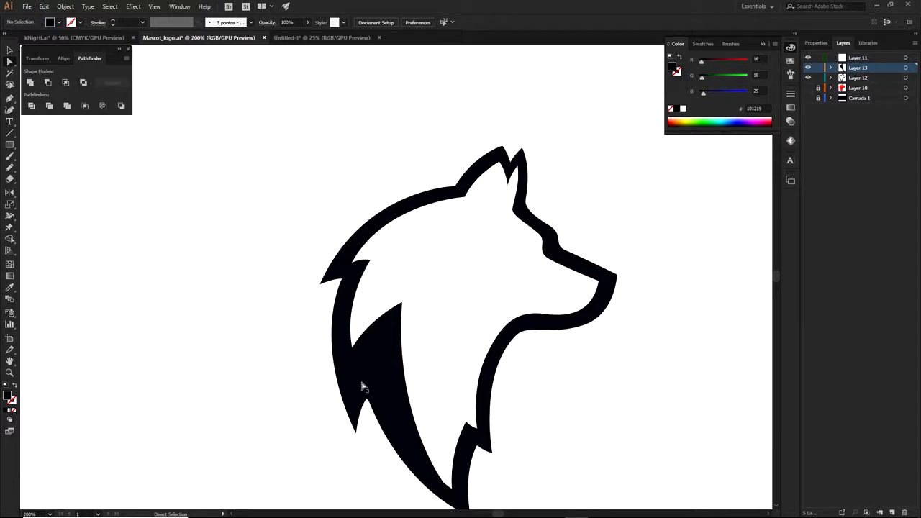
left_click_drag(330, 346, 340, 300)
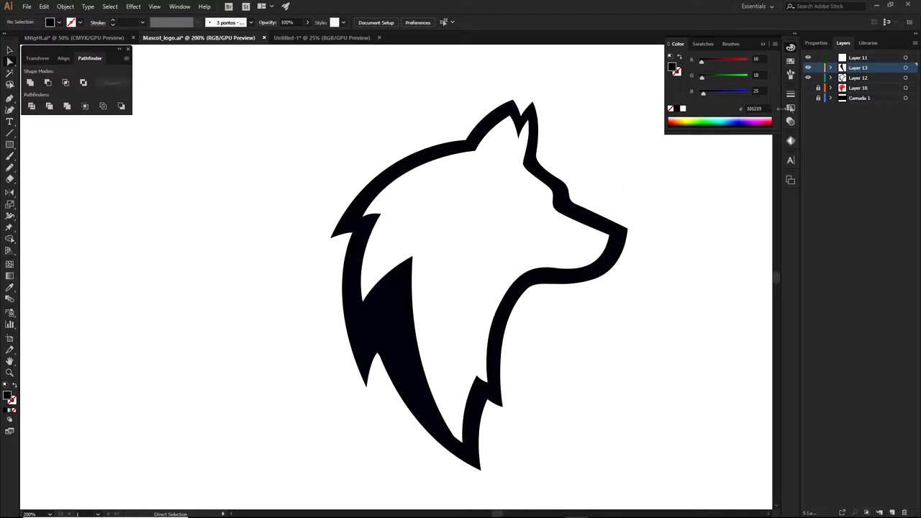
- Show the red artwork in Layer 10 and create a new layer above Layer 13
left_click(808, 88)
scroll(575, 236, "up", 1)
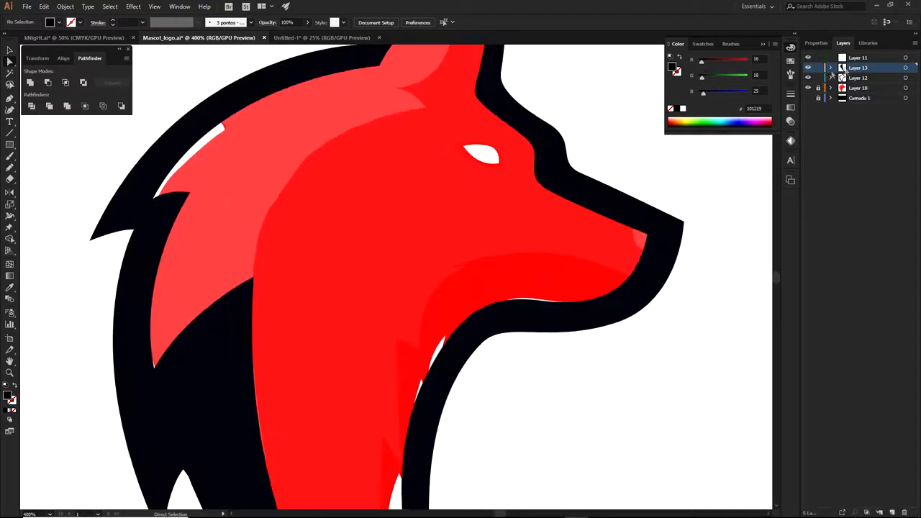
left_click(892, 512)
- Draw a closed dark nose shape with the Pen tool at the snout tip, curving its inner edge, and deselect it
key("p")
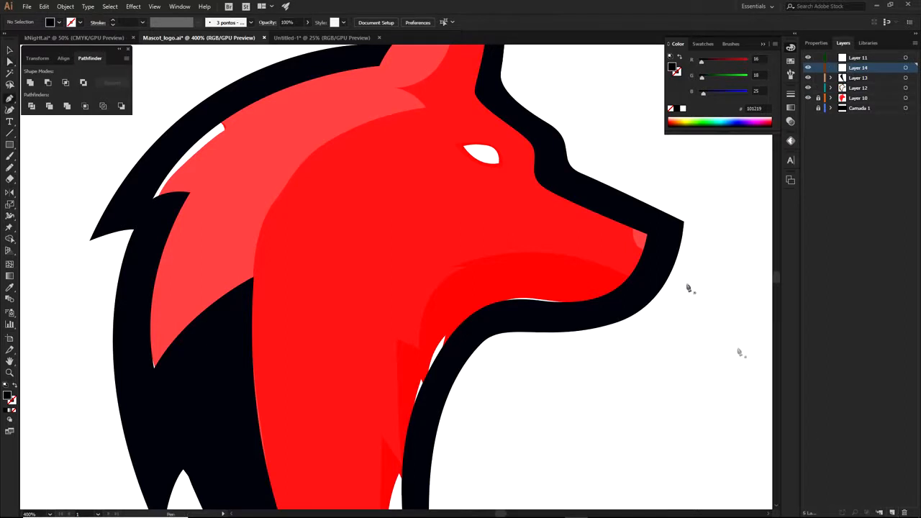
scroll(633, 247, "up", 1)
left_click(652, 275)
left_click_drag(591, 165, 576, 79)
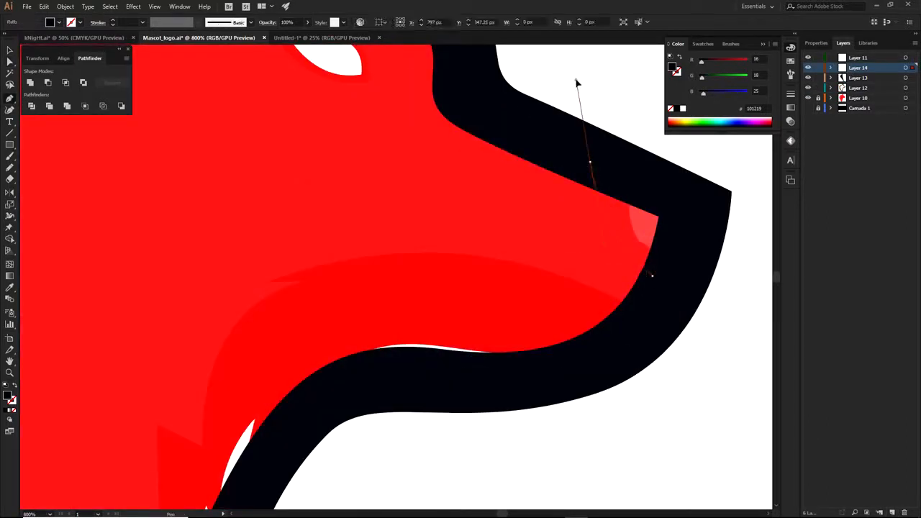
left_click_drag(592, 165, 717, 210)
left_click(653, 277)
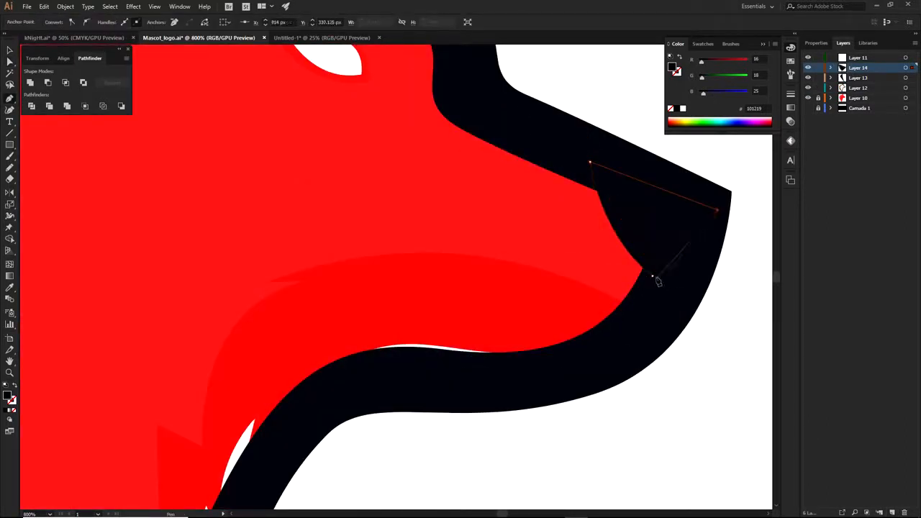
key("a")
left_click(730, 324)
- Reshape the nose by moving its upper and lower inner anchor points outward along the snout and adjusting the inner curve
scroll(729, 322, "down", 3)
left_click_drag(727, 343, 644, 364)
scroll(602, 305, "up", 3)
left_click(583, 269)
left_click_drag(579, 241, 559, 228)
left_click_drag(642, 354, 623, 375)
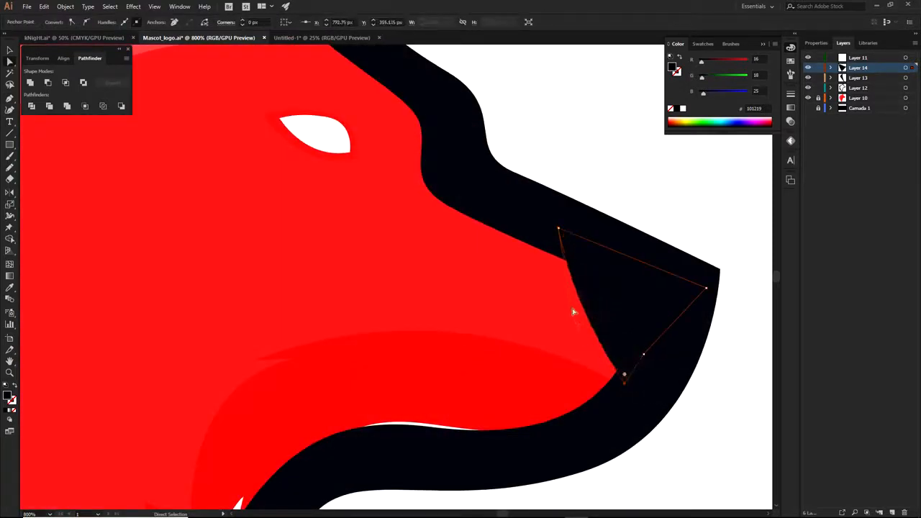
left_click_drag(573, 312, 548, 321)
left_click(651, 158)
- Hide Layer 10 to inspect the black line art and nose without the red artwork
scroll(650, 159, "down", 3)
left_click_drag(702, 250, 669, 321)
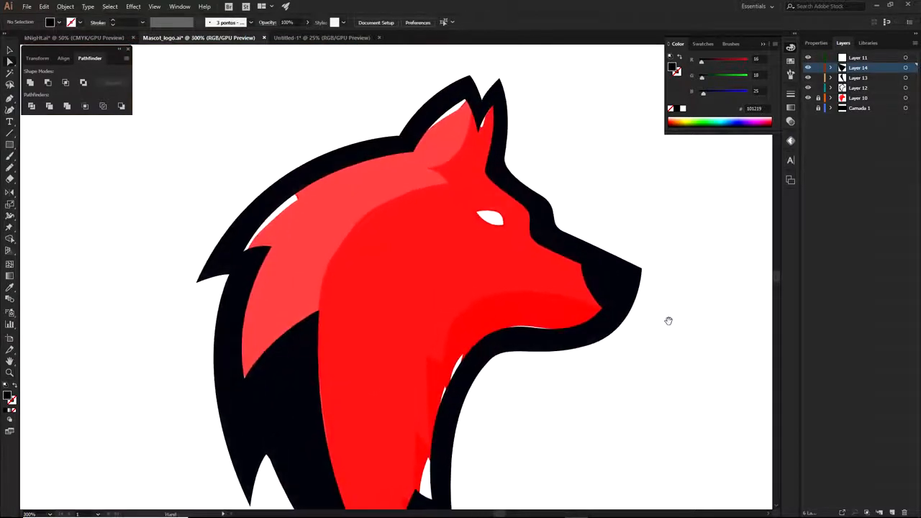
left_click(807, 97)
scroll(618, 283, "down", 1)
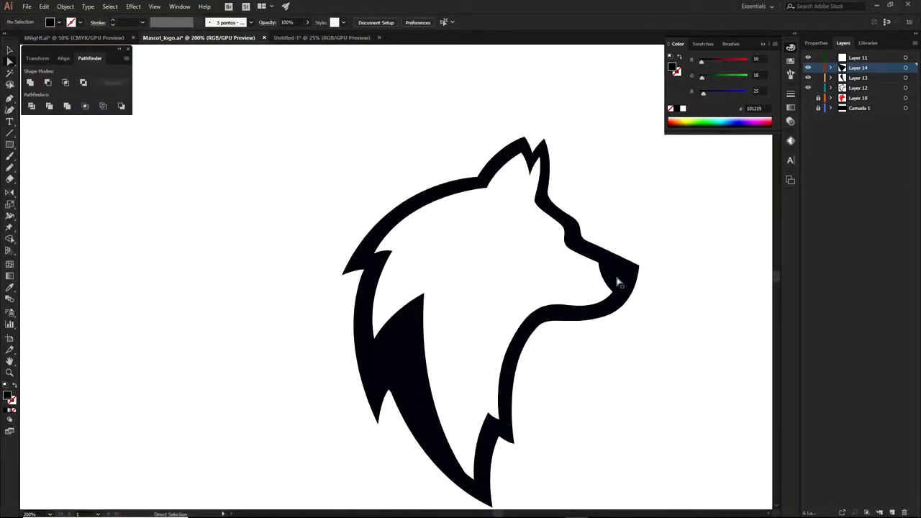
scroll(611, 281, "up", 2)
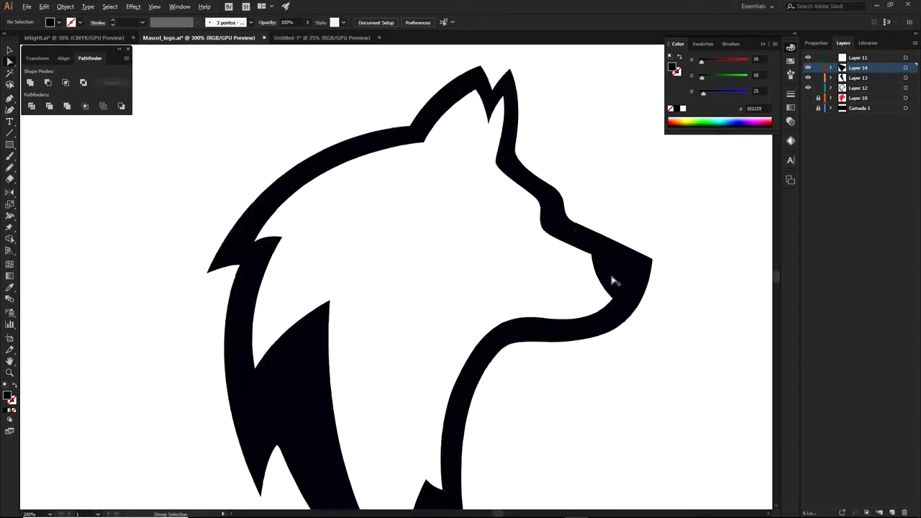
- Show the red artwork in Layer 10 again and create a new layer above Layer 14
left_click_drag(611, 280, 434, 279)
key("ctrl+z")
left_click(630, 205)
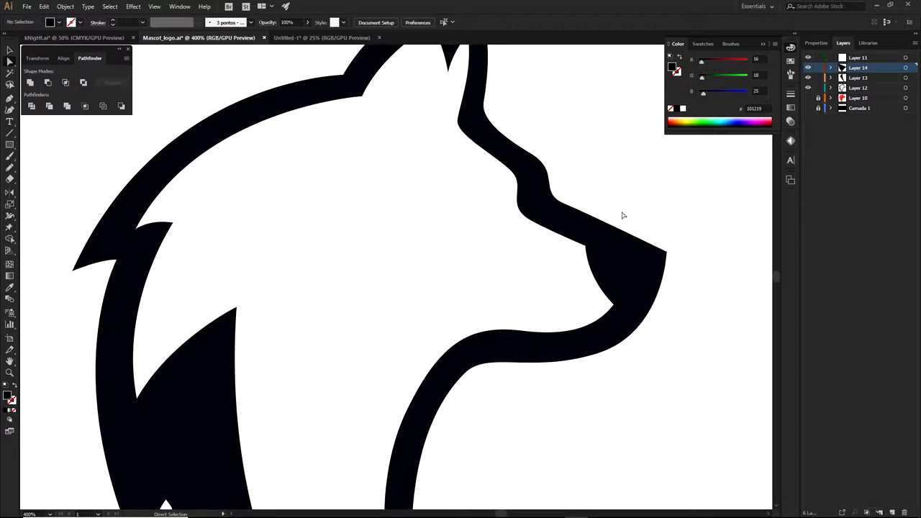
left_click_drag(486, 305, 615, 389)
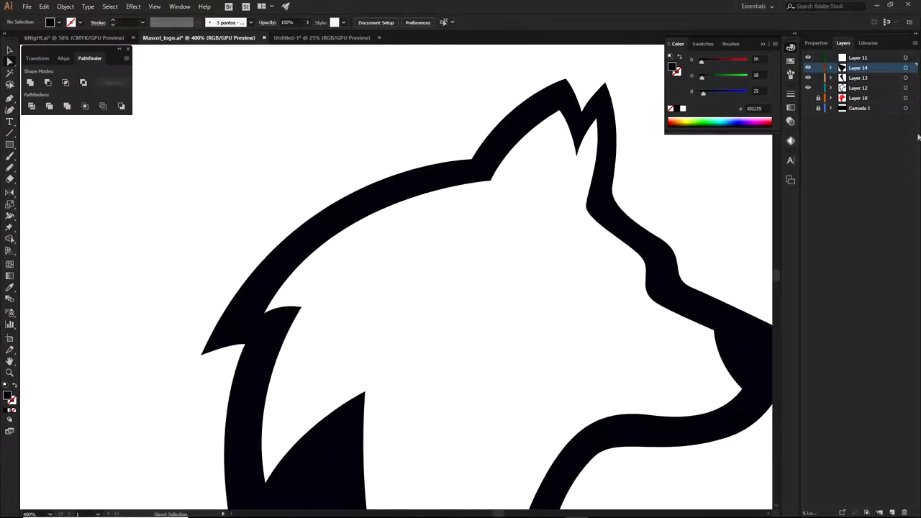
left_click(809, 99)
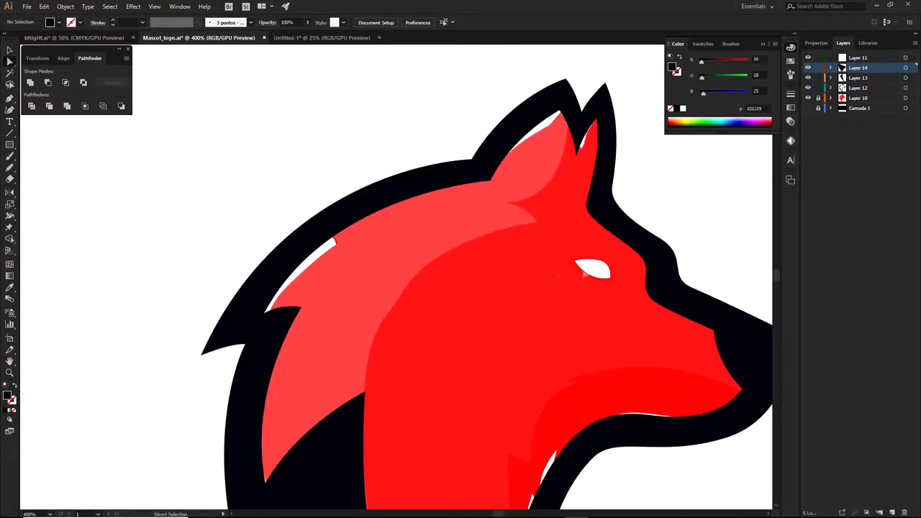
scroll(627, 282, "up", 1)
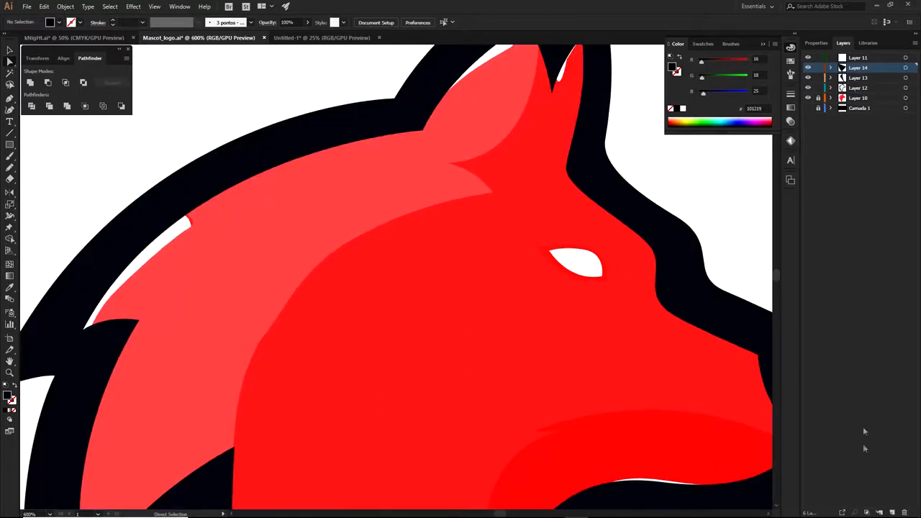
left_click(893, 511)
- Draw a closed dark leaf-shaped eye patch with the Pen tool around the eye, extending it into the snout outline, and deselect it
key("p")
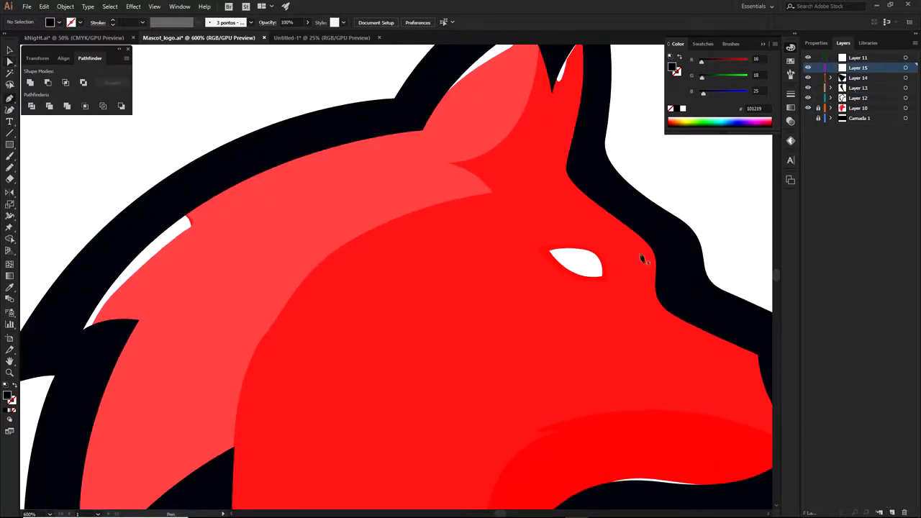
scroll(646, 265, "up", 1)
left_click(672, 276)
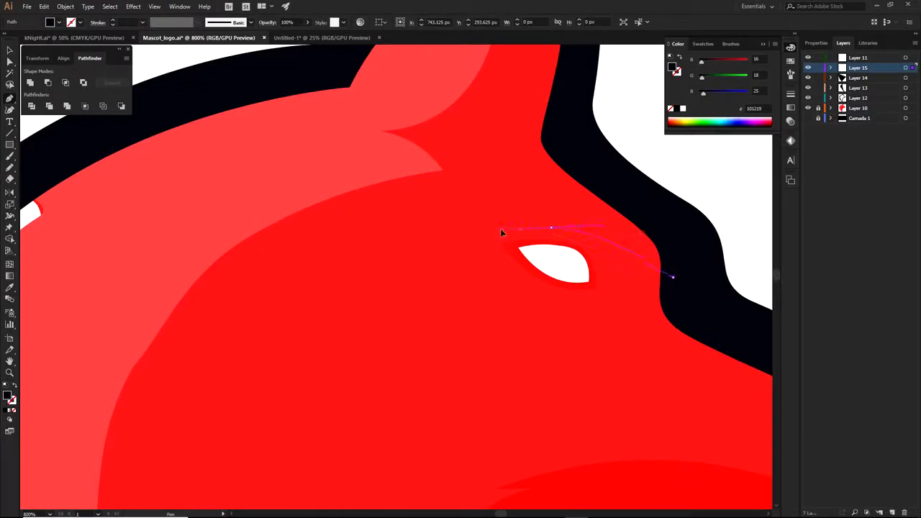
left_click_drag(502, 232, 489, 228)
left_click_drag(397, 275, 348, 282)
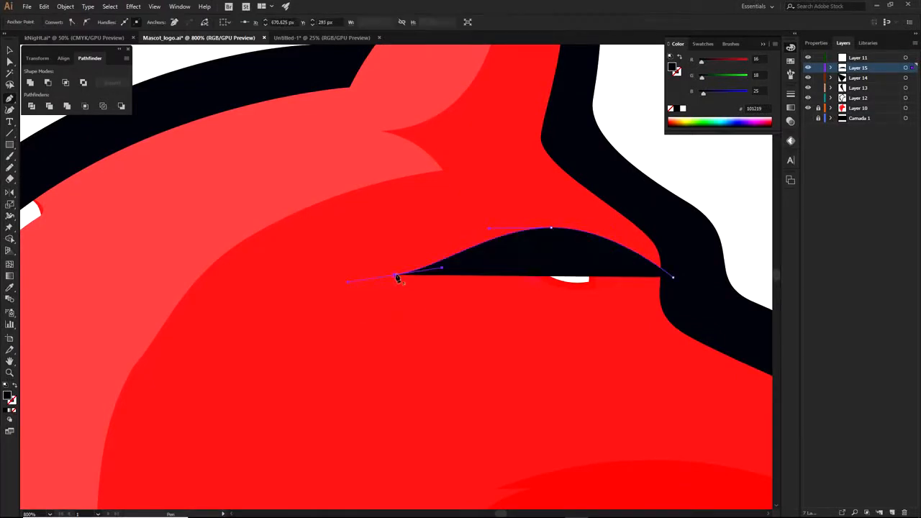
left_click_drag(562, 341, 639, 318)
left_click_drag(743, 351, 657, 324)
left_click_drag(709, 338, 772, 363)
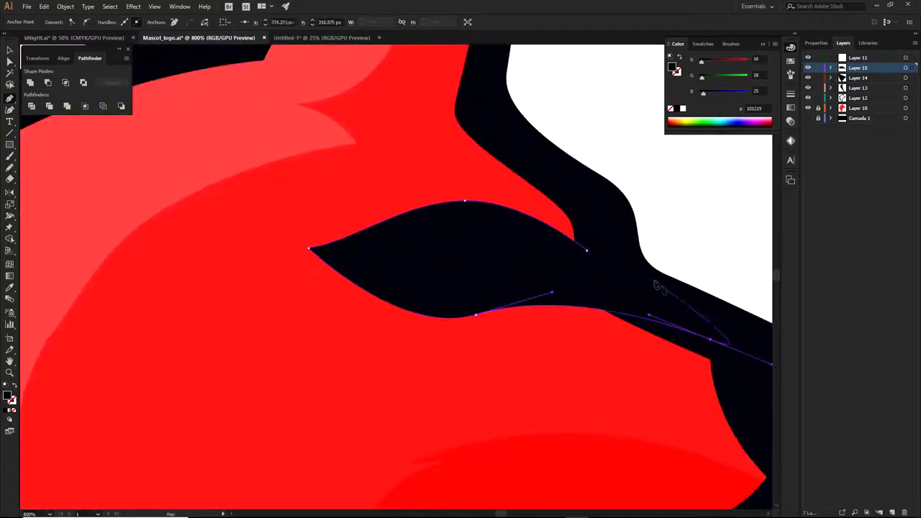
left_click(588, 253)
key("a")
left_click(676, 244)
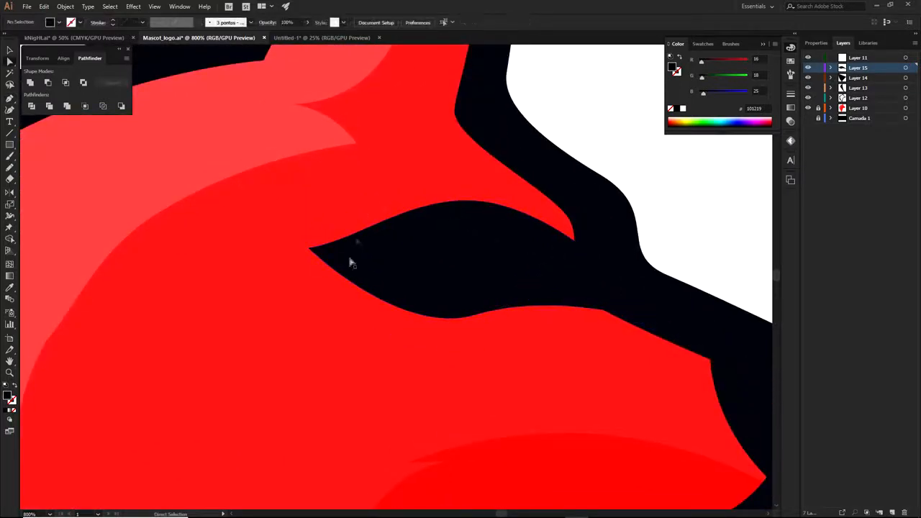
- Hide Layer 10 to inspect the eye patch against the black line art
left_click(808, 108)
scroll(667, 243, "down", 3)
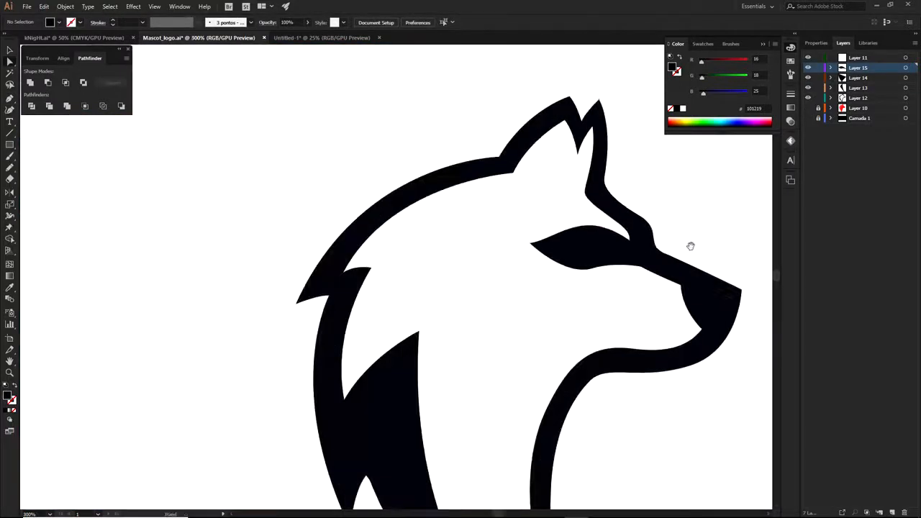
left_click_drag(675, 243, 636, 191)
scroll(530, 216, "down", 2)
scroll(527, 198, "up", 3)
scroll(527, 197, "up", 2)
- Shift the eye patch and rotate it slightly clockwise so it flows into the snout outline, and deselect it
left_click(499, 196)
left_click_drag(535, 195, 529, 185)
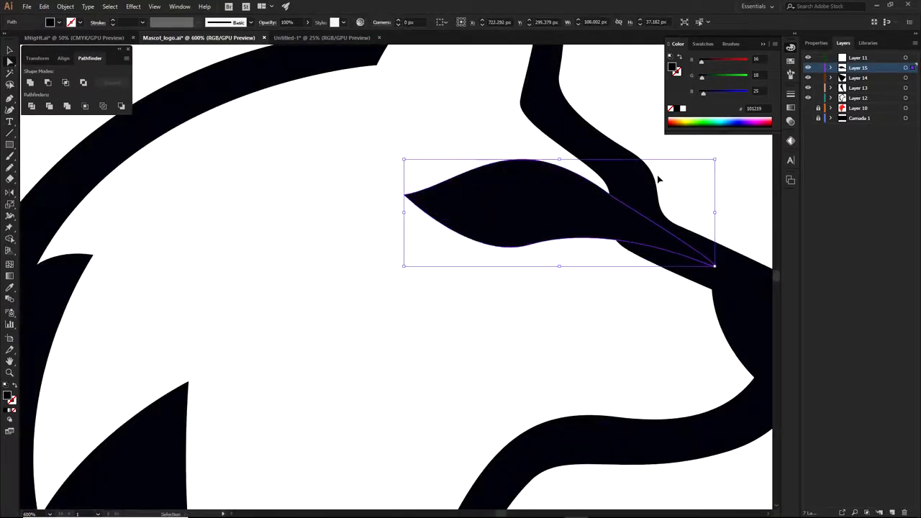
left_click_drag(720, 154, 724, 168)
left_click_drag(555, 199, 549, 201)
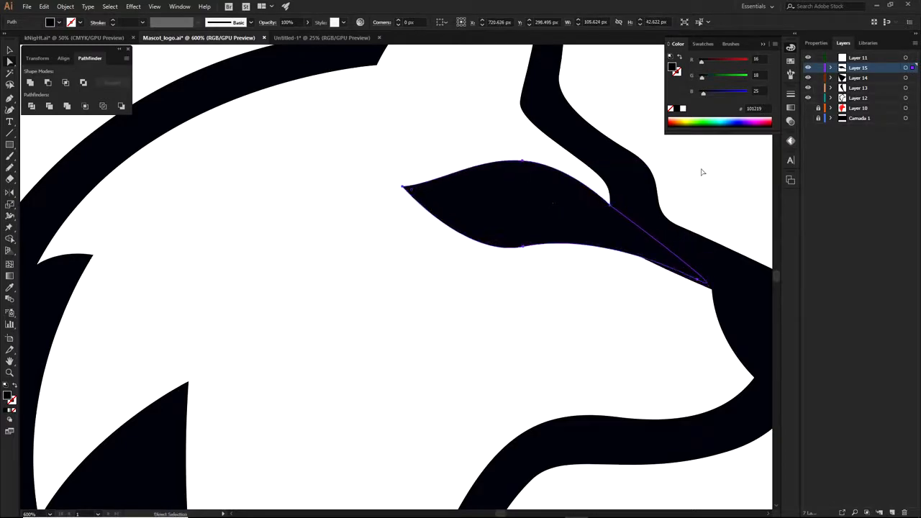
left_click(702, 173)
- Curve the eye patch's upper edge outward near its pointed rear tip and deselect it
scroll(696, 221, "down", 2)
left_click_drag(699, 229, 589, 201)
scroll(457, 175, "up", 2)
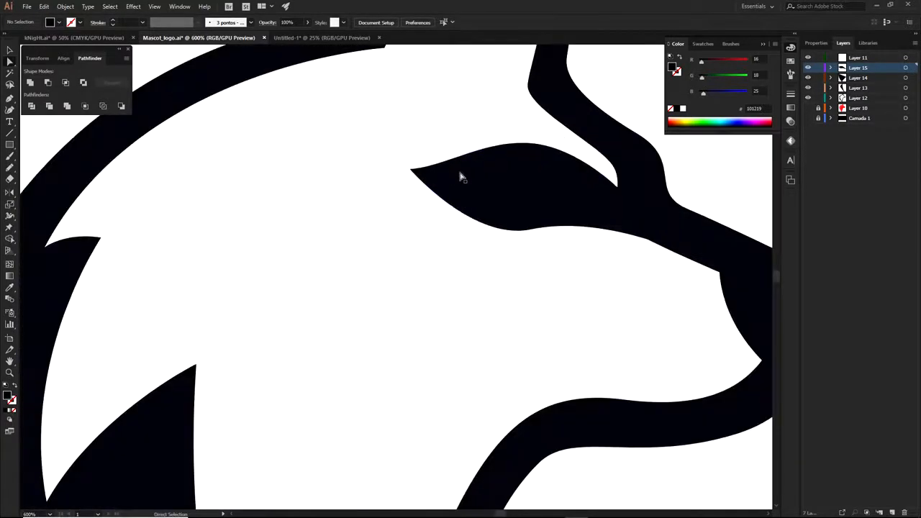
left_click(454, 160)
left_click_drag(453, 164, 461, 216)
left_click(636, 166)
scroll(631, 207, "down", 2)
left_click_drag(646, 225, 459, 198)
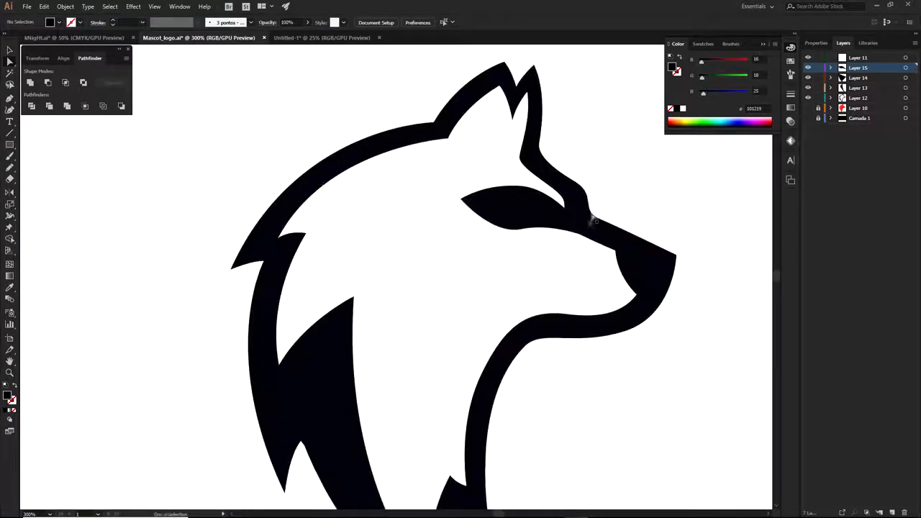
- Adjust the anchor point on the eye patch's lower edge and its handle to smooth the curve toward the snout
scroll(535, 233, "down", 2)
scroll(551, 222, "up", 3)
left_click(548, 224)
left_click(548, 225)
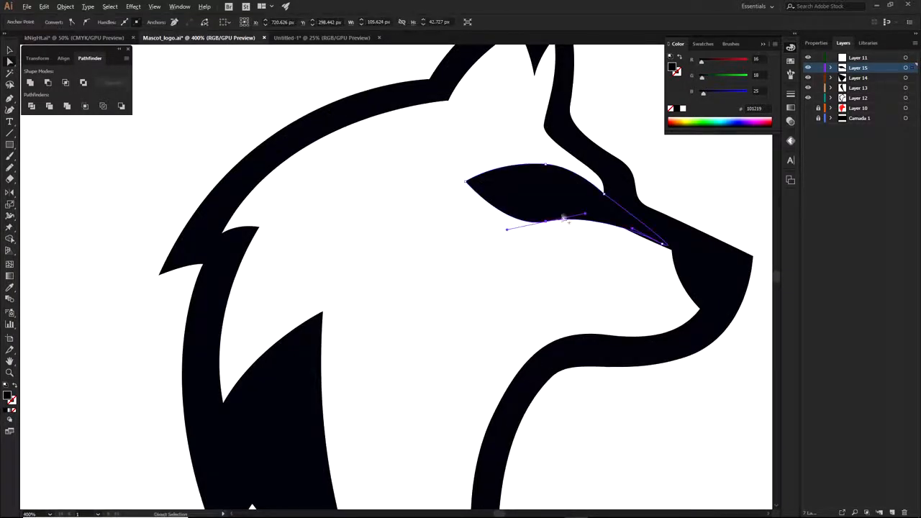
scroll(566, 216, "up", 2)
left_click(606, 217)
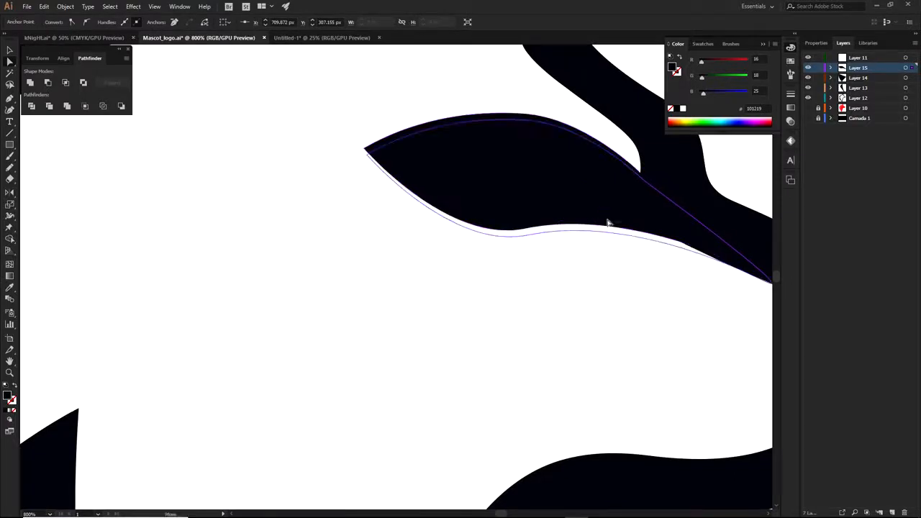
left_click(525, 229)
mouse_move(605, 215)
left_mouse_down()
mouse_move(624, 232)
mouse_move(622, 210)
left_mouse_up()
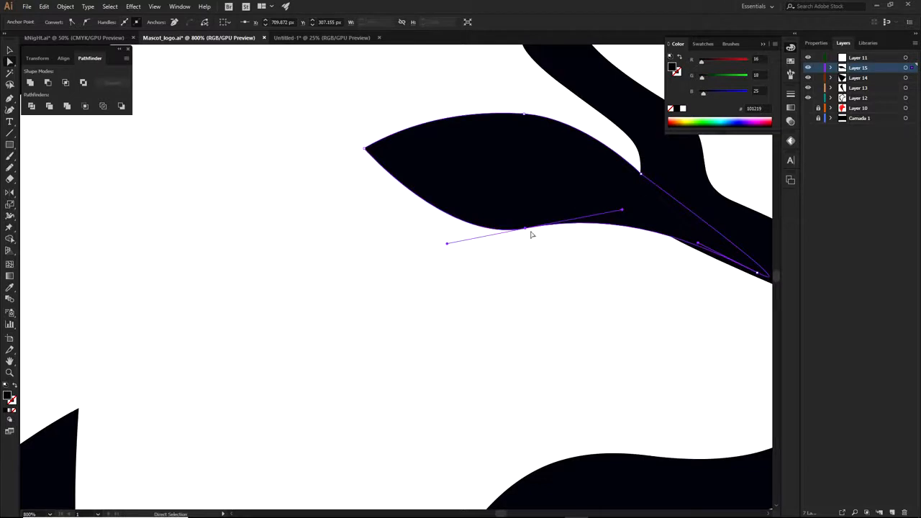
left_click_drag(526, 229, 526, 230)
left_click_drag(624, 212, 627, 218)
key("space")
left_click_drag(721, 253, 690, 268)
left_click(707, 191)
- Inspect the whole wolf head line art, checking the eye patch and the mane shadow from near and far
scroll(706, 191, "down", 3)
key("space")
left_click_drag(697, 206, 643, 268)
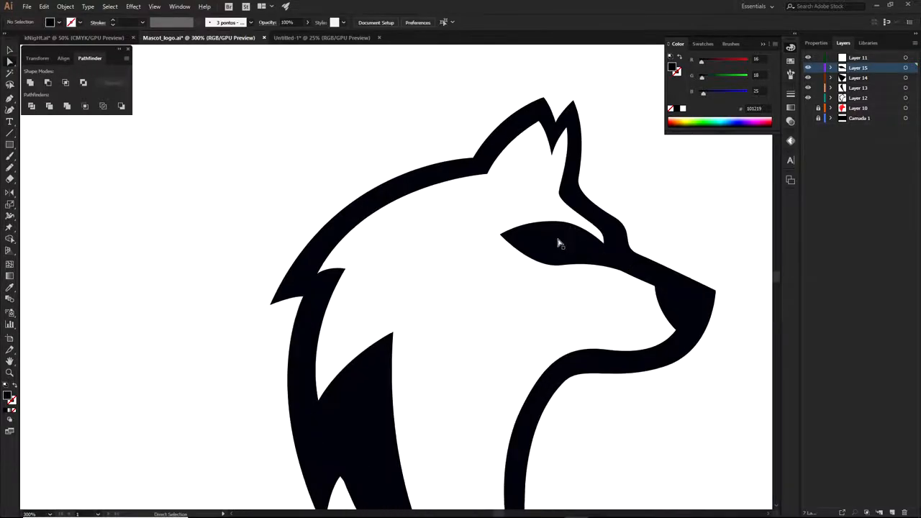
scroll(509, 238, "up", 2)
scroll(510, 238, "down", 3)
key("space")
left_click_drag(561, 253, 592, 228)
scroll(593, 228, "down", 1)
scroll(595, 228, "down", 2)
left_click(549, 210)
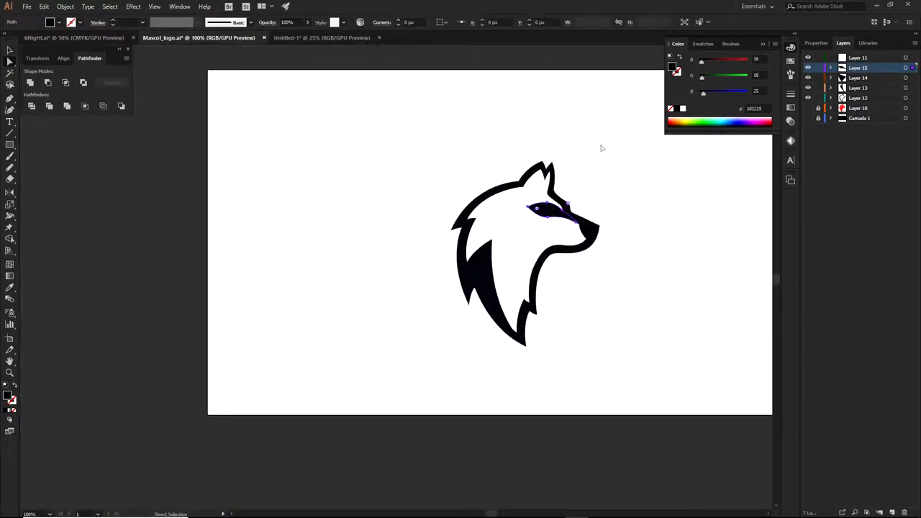
left_click(486, 270)
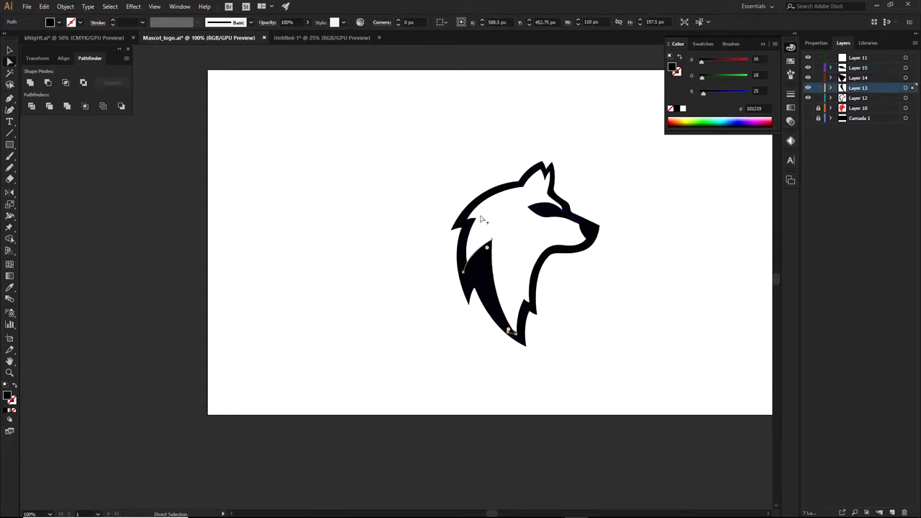
scroll(483, 220, "up", 2)
scroll(555, 192, "up", 1)
- Create a new layer above Layer 15 and activate the Pen tool
left_click(854, 68)
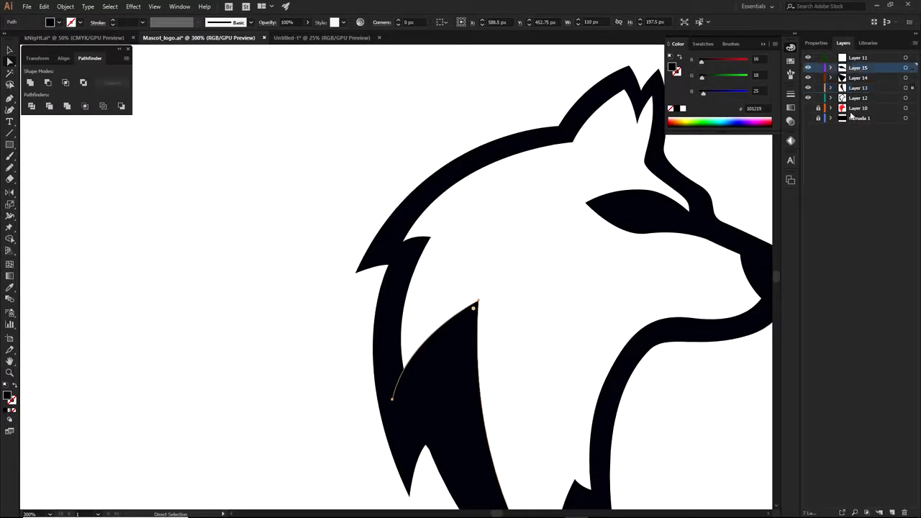
left_click(891, 512)
key("minus")
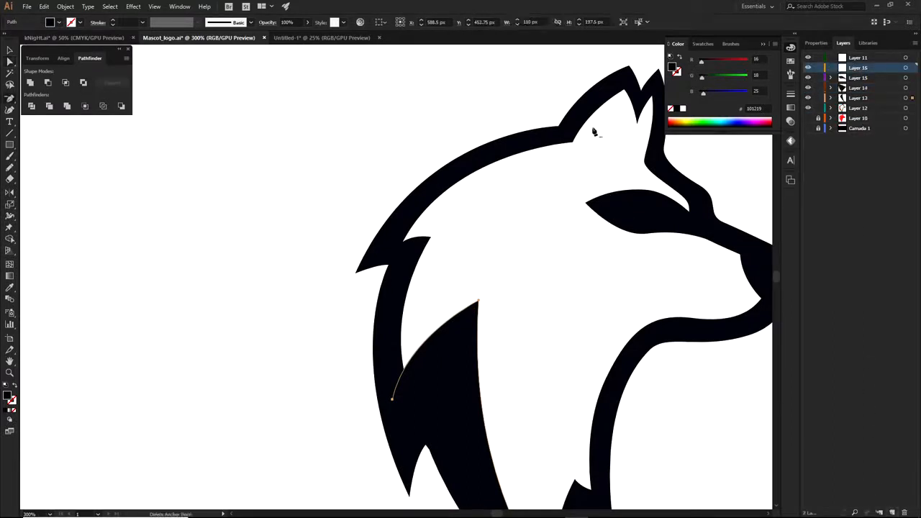
key("p")
- Draw a closed curved spike along the ear's rear outline, tapering to a point below the ear base, and deselect it
scroll(581, 101, "up", 2)
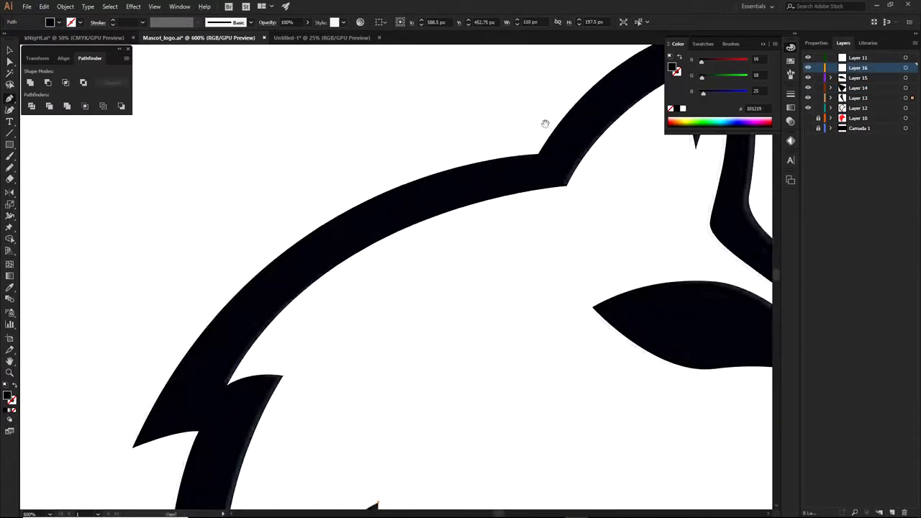
left_click_drag(559, 115, 458, 117)
left_click(547, 77)
left_click_drag(446, 234, 446, 323)
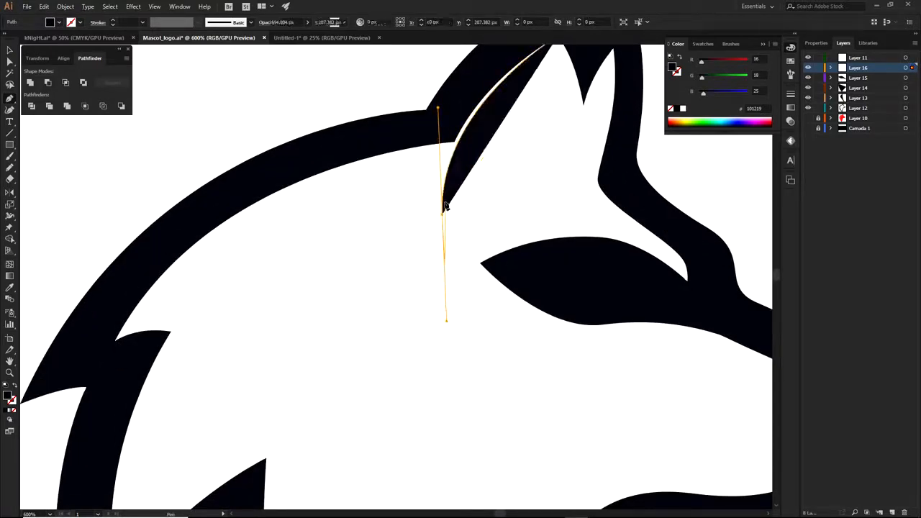
left_click(443, 214)
left_click_drag(444, 113, 463, 69)
left_click_drag(466, 69, 444, 197)
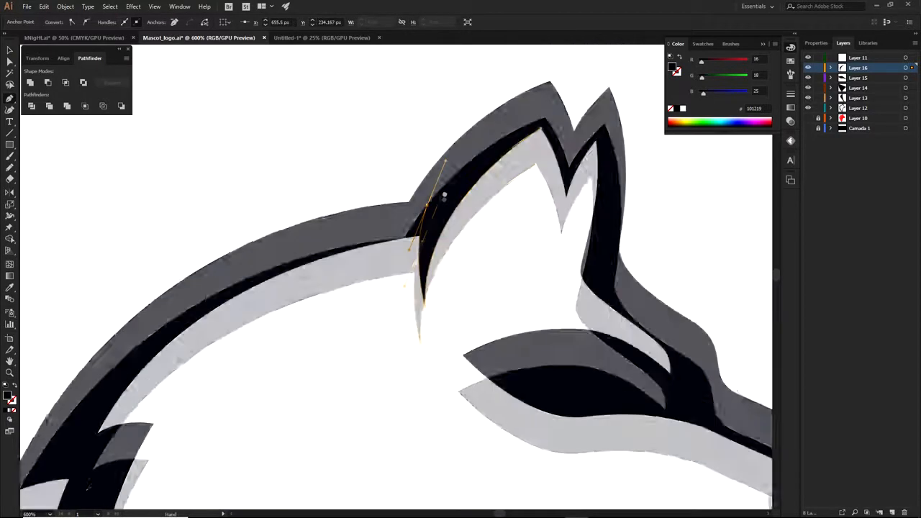
left_click(537, 142)
left_click(536, 165)
key("a")
left_click(468, 241)
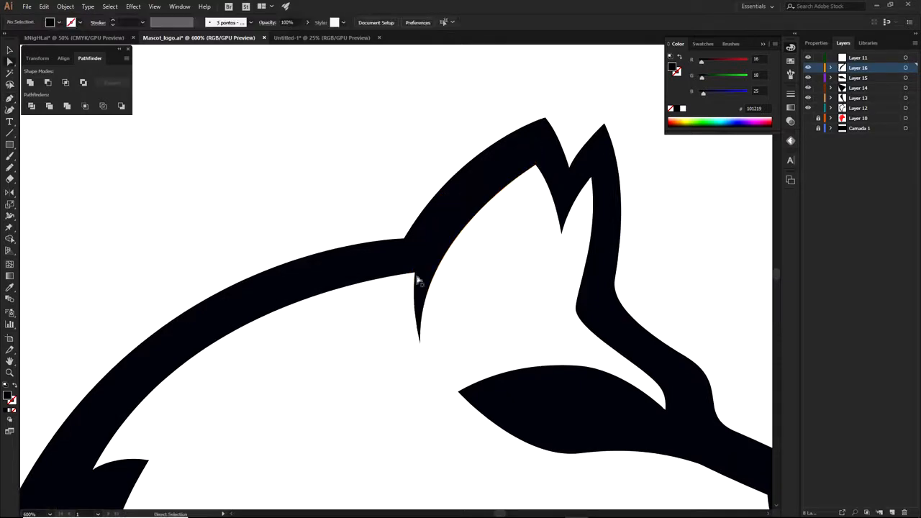
- Try to thicken the ear-base spike with an additional closed shape running from its tip up into the outline
left_click(423, 283)
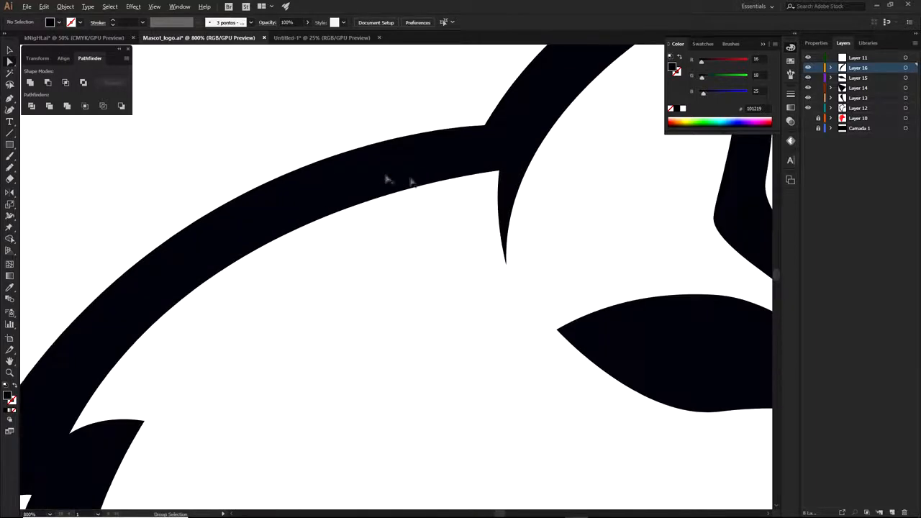
key("p")
left_click(505, 263)
left_click_drag(481, 154, 489, 100)
left_click(536, 125)
key("a")
left_click(438, 101)
scroll(481, 157, "down", 2)
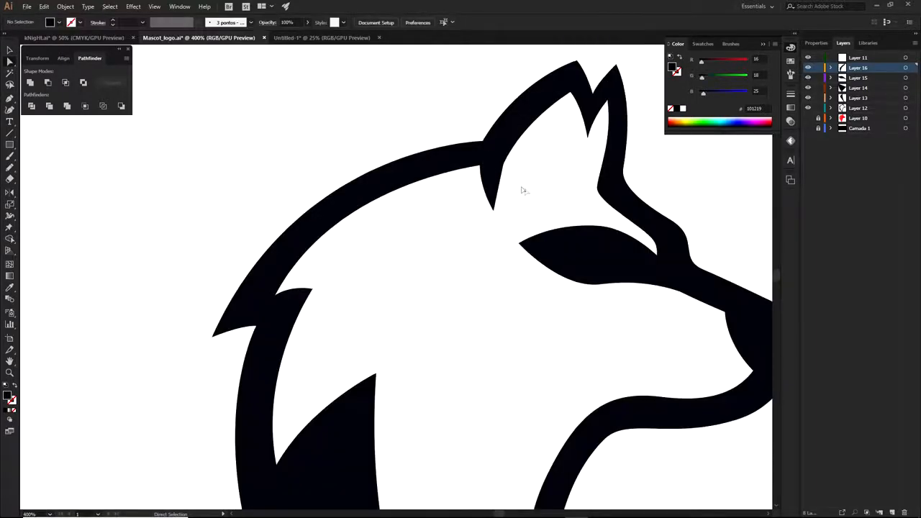
scroll(523, 190, "up", 4)
left_click(499, 160)
- Draw a closed shape from the ear spike's tip with a curved rear edge reaching the back outline, thickening the spike, and deselect it
key("p")
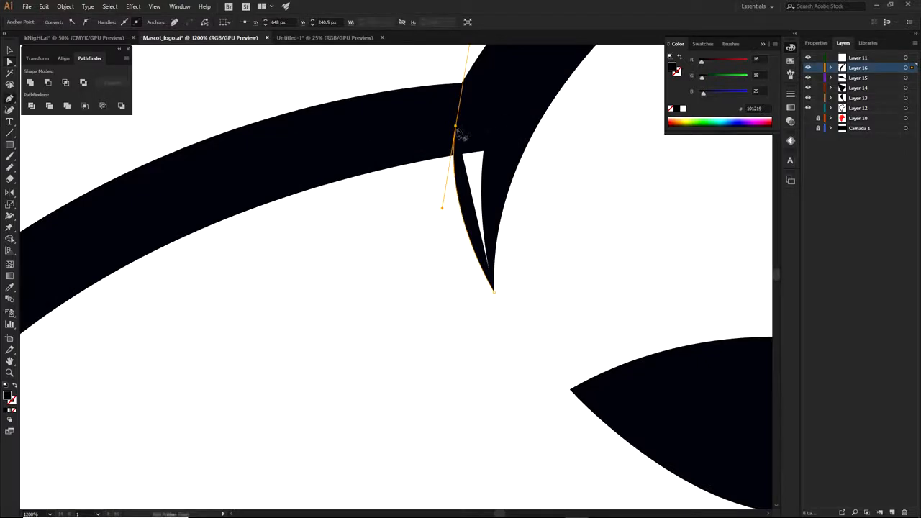
left_click(455, 127)
left_click(512, 124)
left_click(493, 234)
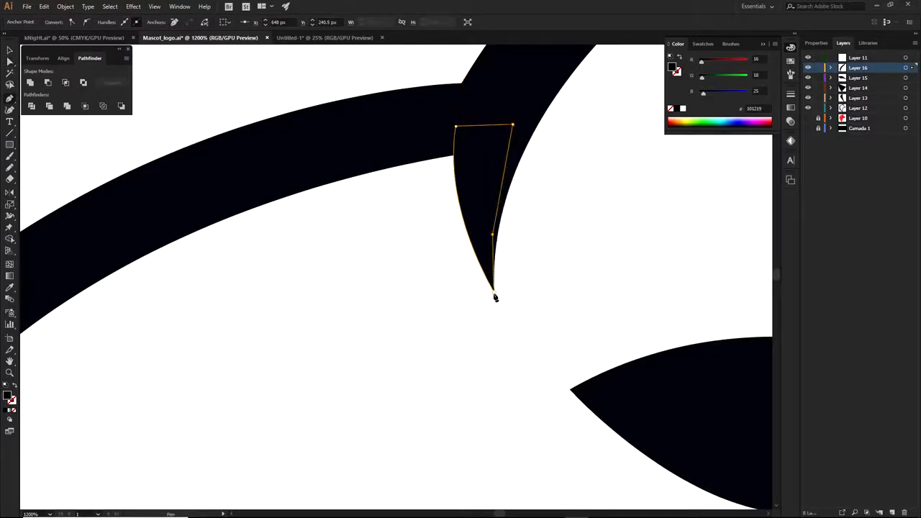
left_click(484, 285)
scroll(490, 288, "down", 6)
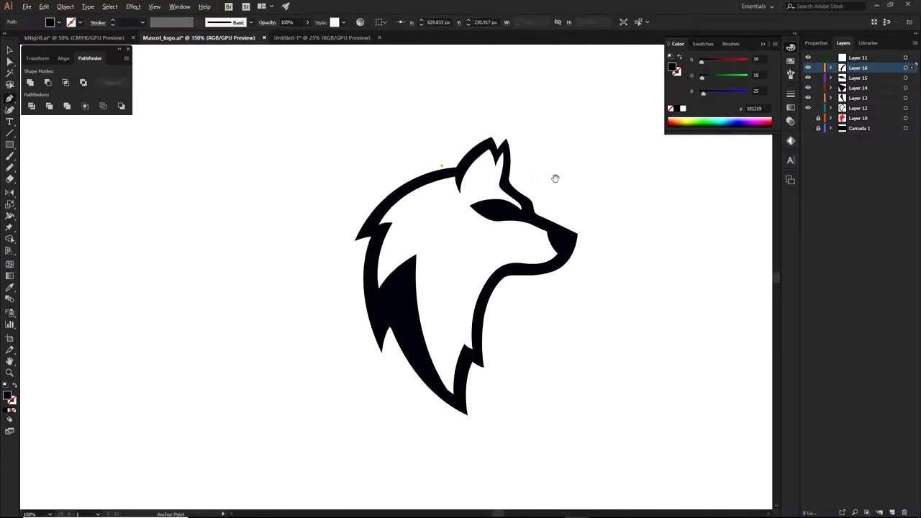
key("a")
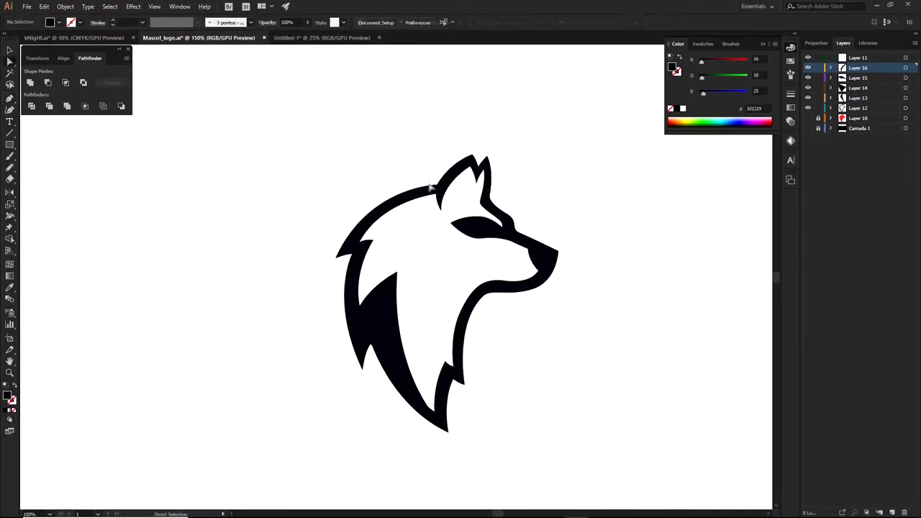
left_click(565, 185)
- Create a new layer above Layer 16, move Layers 12 to 16 into it, and add another layer directly above Layer 10
left_click(892, 511)
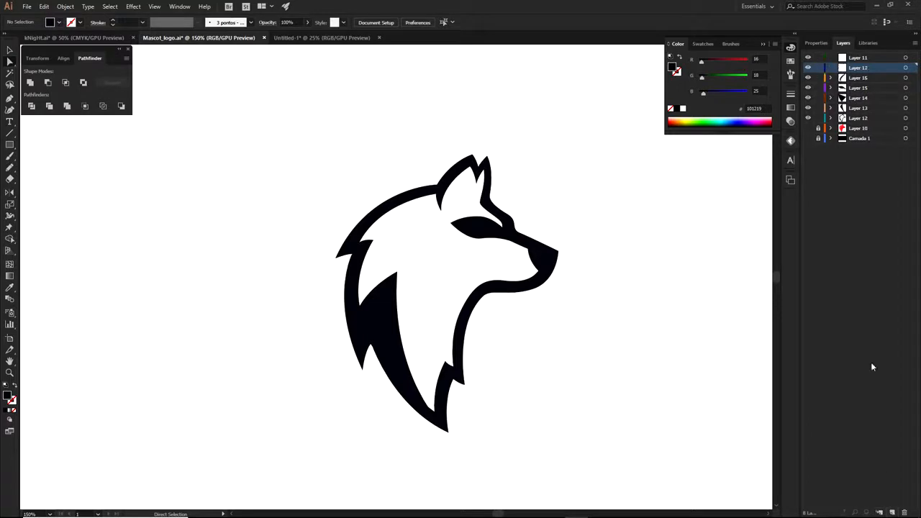
left_click(861, 118)
left_click(857, 82, "shift")
left_click_drag(878, 83, 860, 68)
left_click(862, 79)
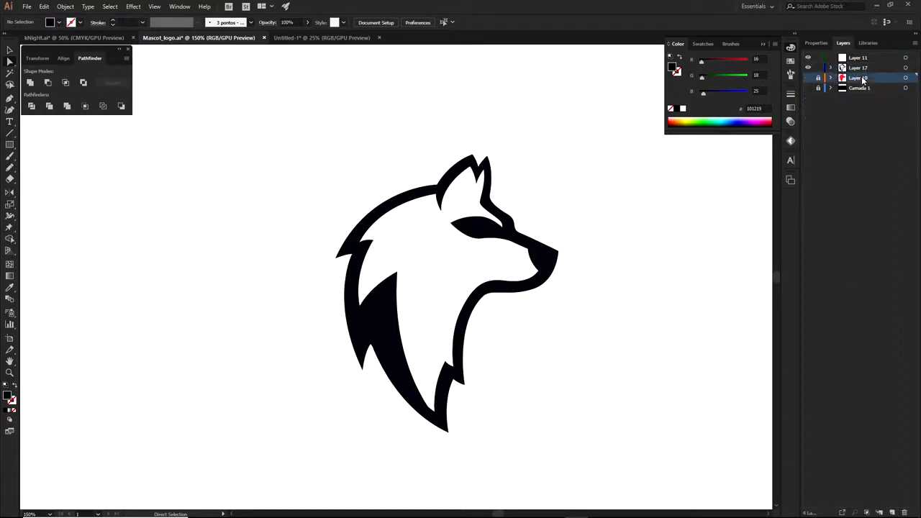
left_click(892, 511)
- Start an unfilled base path in Layer 18 from the ear base, running inside the black outline down the back to the neck tip
key("p")
left_click_drag(461, 233, 477, 216)
left_click(446, 174)
left_click(383, 206)
left_click(372, 232)
left_click(369, 304)
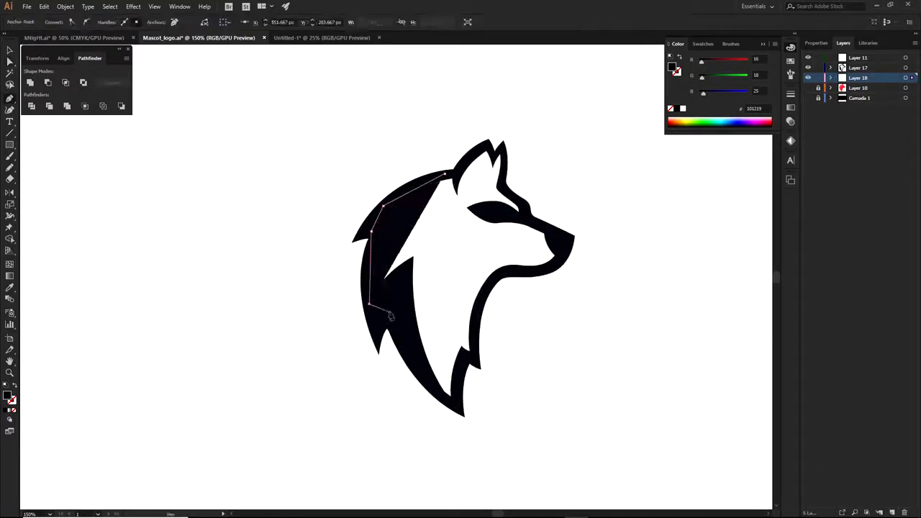
left_click(388, 312)
left_click(10, 411)
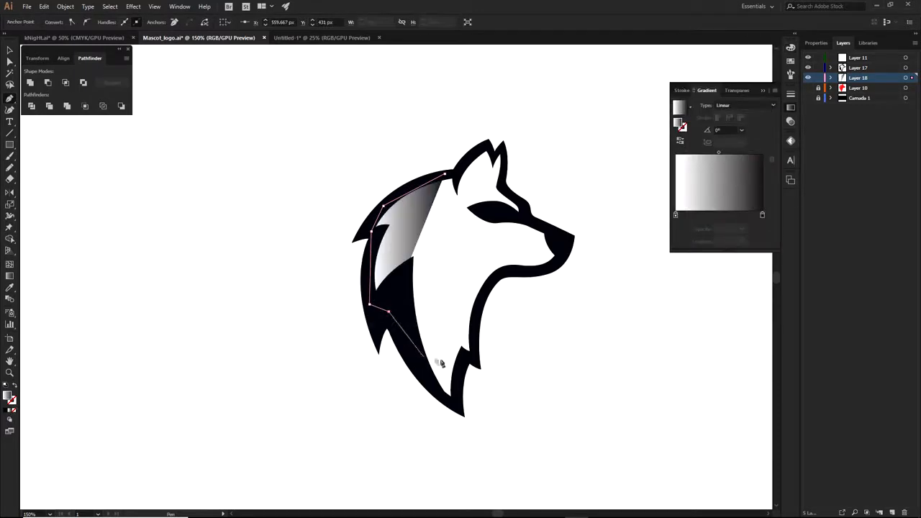
left_click(12, 413)
left_click(426, 374)
left_click(452, 402)
- Continue the base path inside the outline from the neck tip up the throat and along the lower jaw to the nose
left_click(462, 368)
left_click(472, 352)
left_click(478, 309)
left_click(495, 274)
left_click(516, 272)
left_click(558, 263)
left_click(562, 250)
- Run the base path from the nose over the brow and around both ear tips, closing it at the ear base
left_click(551, 234)
left_click(527, 218)
left_click(522, 206)
left_click(502, 185)
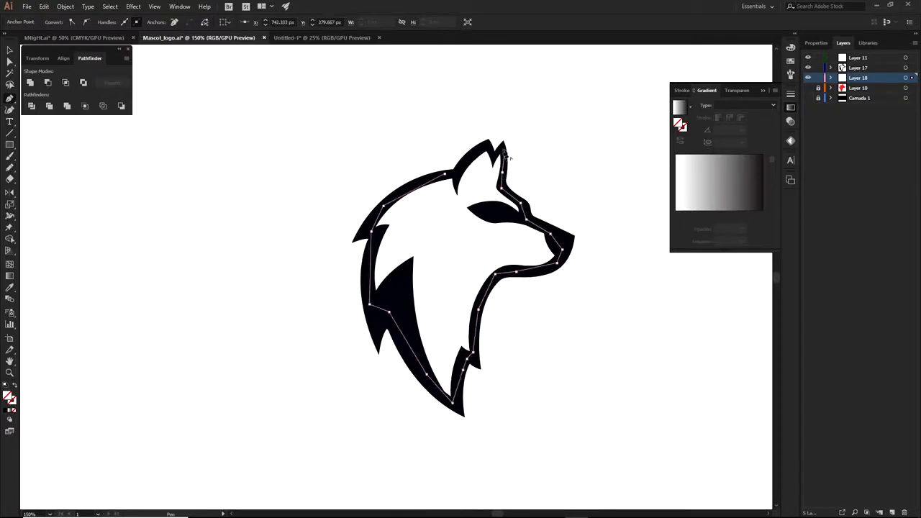
scroll(506, 154, "up", 5)
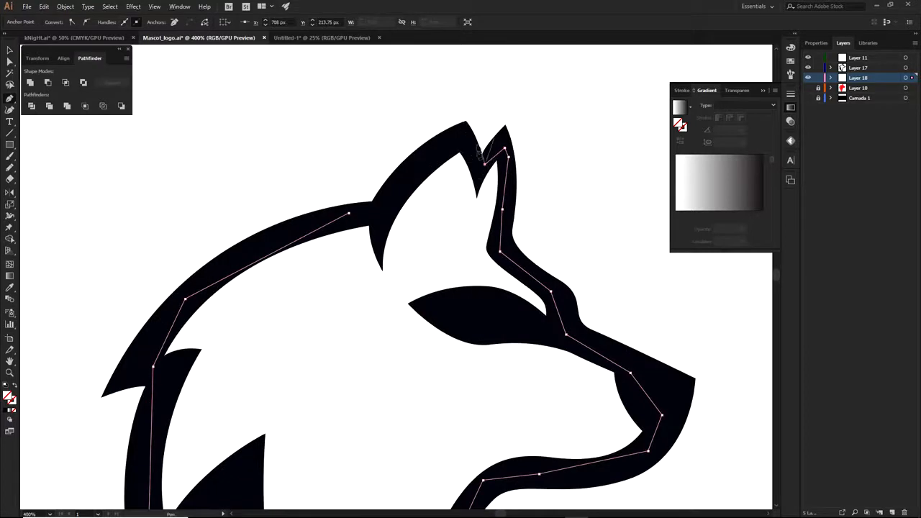
scroll(444, 149, "down", 2)
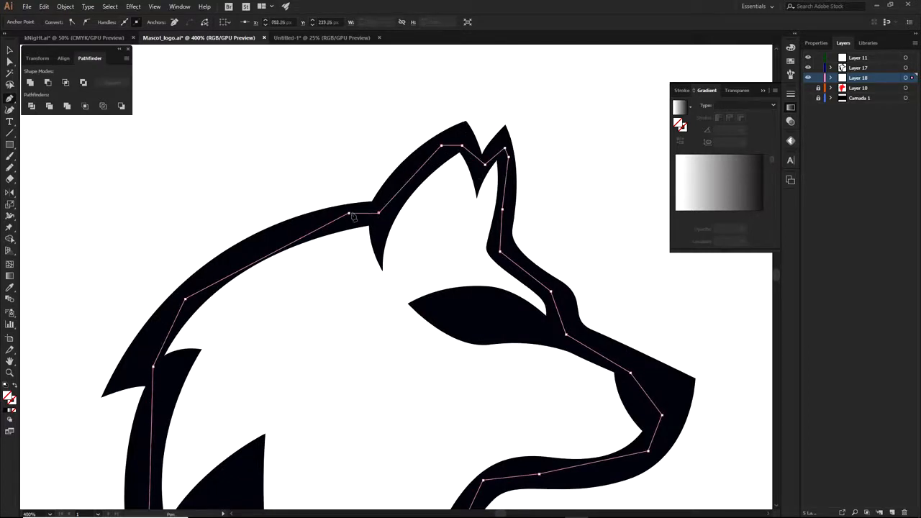
scroll(394, 223, "down", 2)
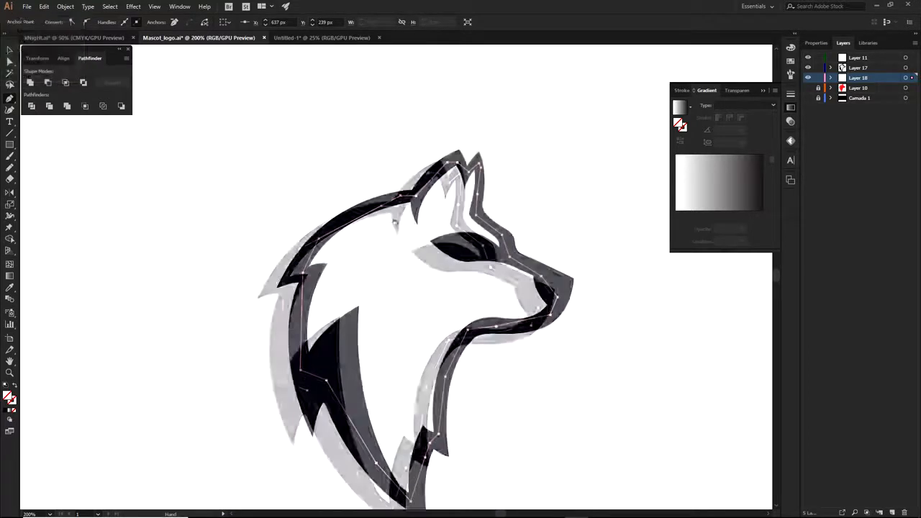
- Fill the wolf's base shape with brown A86120
left_click(8, 412)
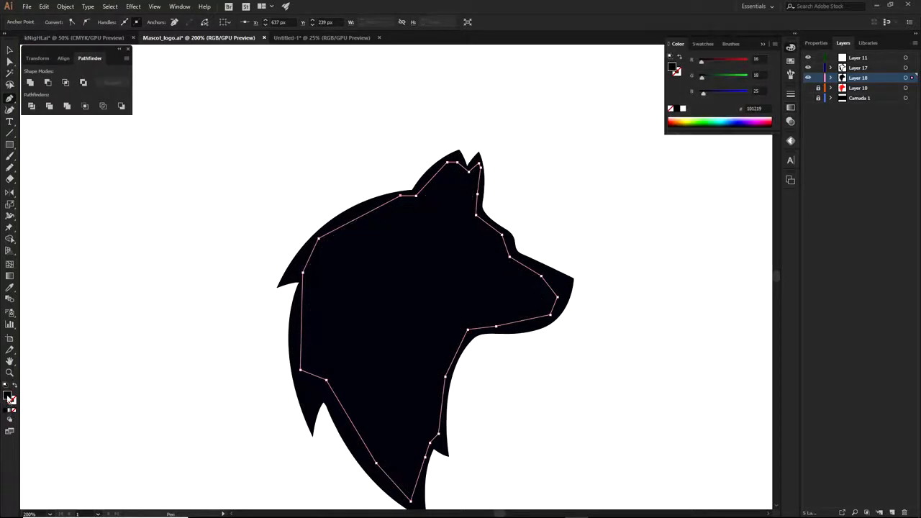
double_click(8, 397)
left_click(392, 339)
left_click(354, 268)
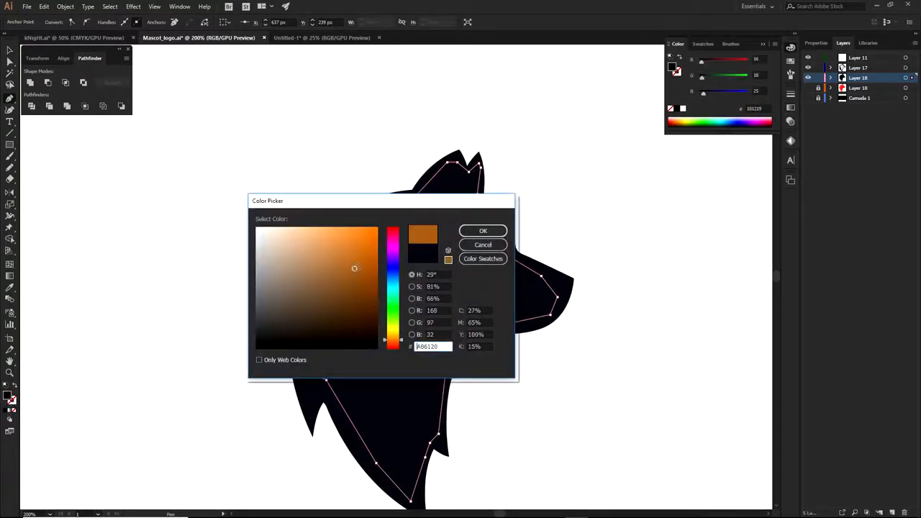
left_click(483, 230)
- Set the base shape's fill to light grey AFAFAF and deselect it
key("a")
left_click(446, 295)
double_click(9, 395)
left_click_drag(353, 269, 256, 266)
left_click(483, 230)
left_click_drag(570, 295, 531, 261)
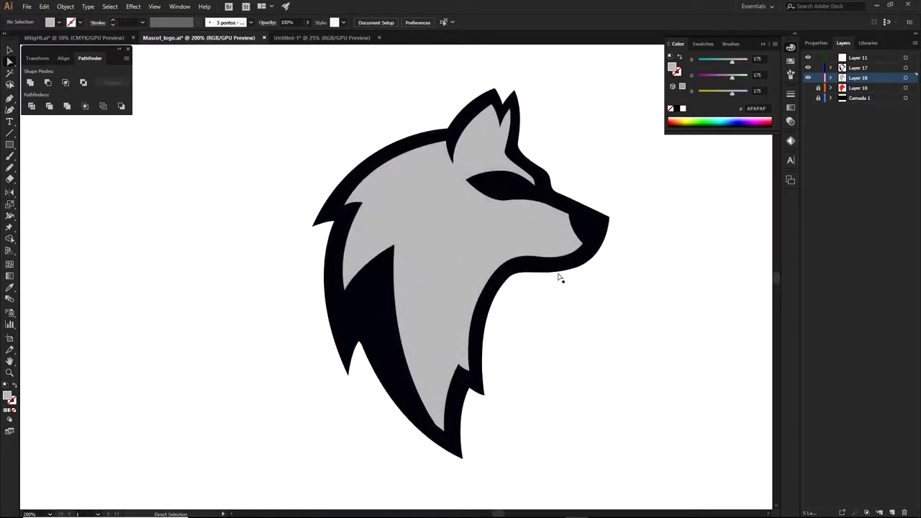
- Show the red Layer 10 reference alone, turn the layers above it back on, and add a new layer above Layer 18
left_click(807, 87, "alt")
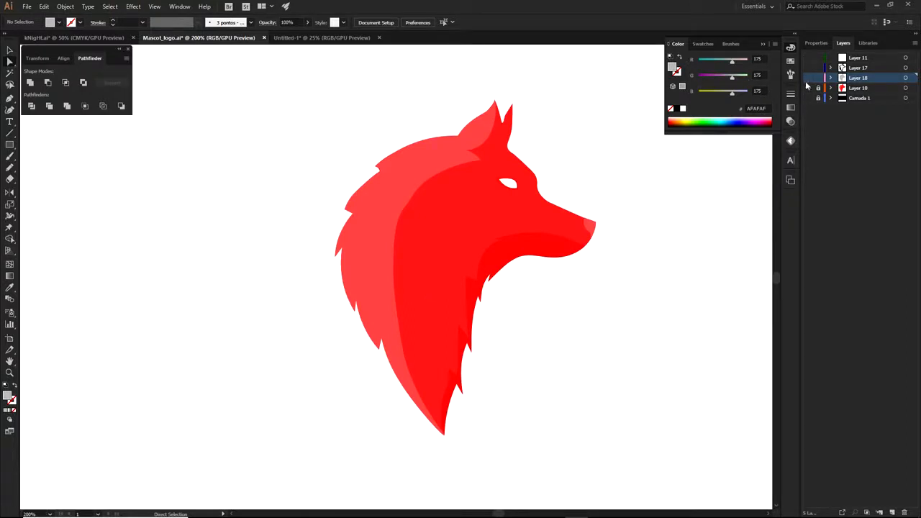
left_click_drag(808, 77, 806, 60)
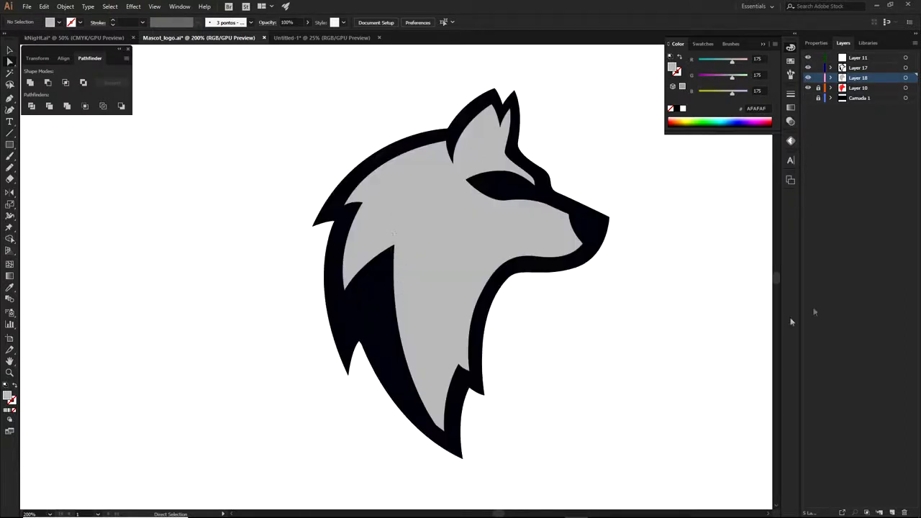
left_click(891, 511)
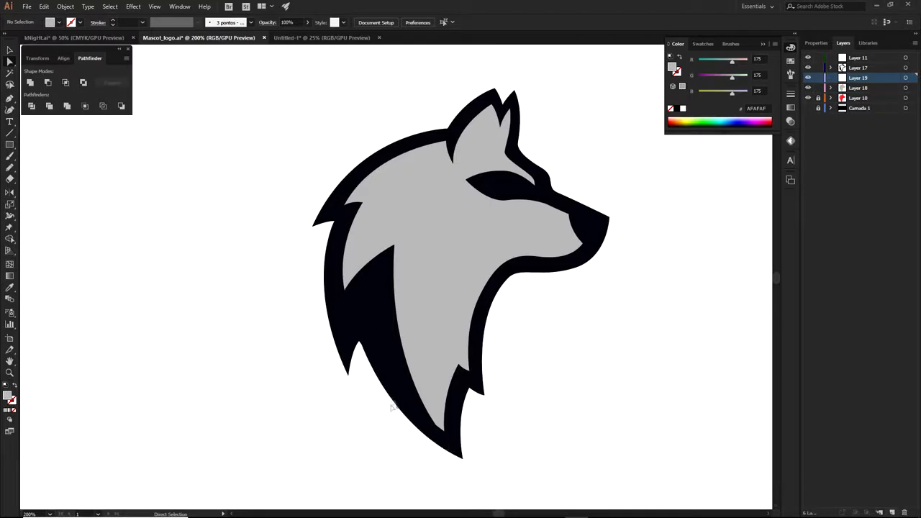
- Start a mane shadow path in Layer 19 from the neck tip, curving up to the cheek, back to a point, and up towards the ear
key("p")
left_click(437, 430)
left_click_drag(431, 195, 493, 69)
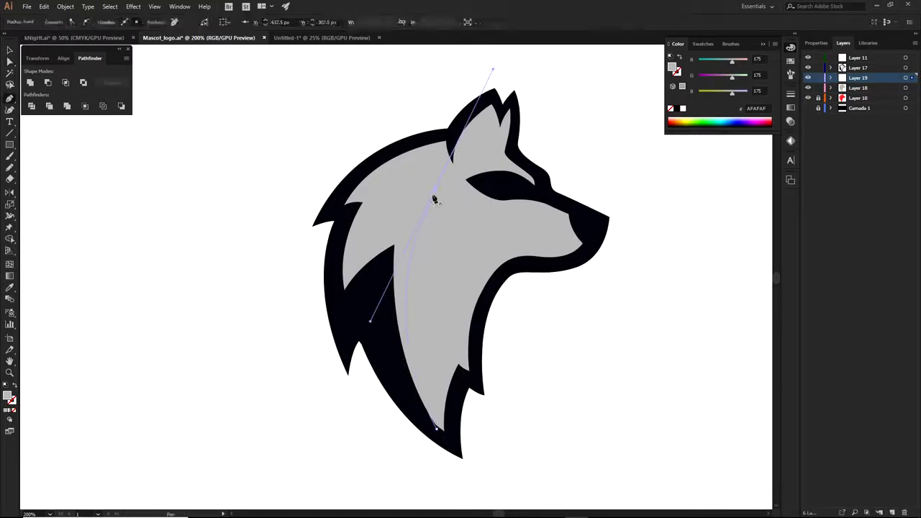
left_click(431, 196)
left_click_drag(379, 222, 370, 239)
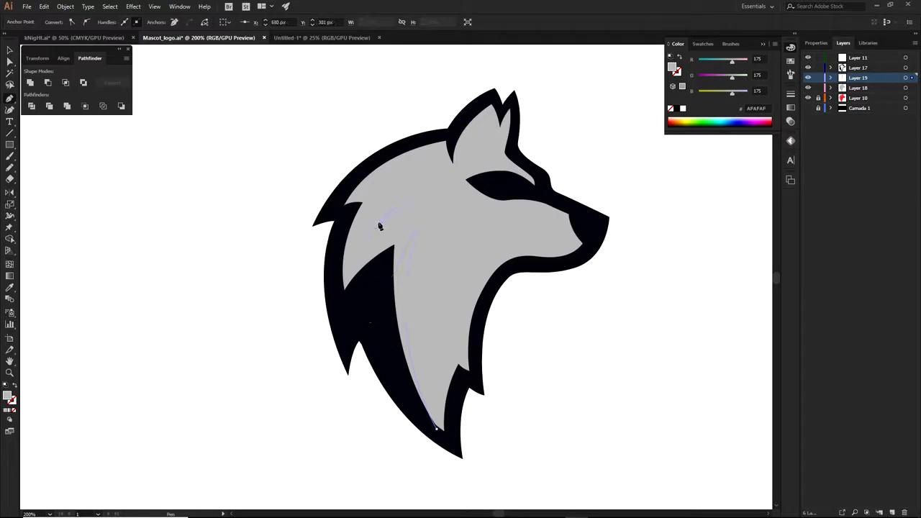
left_click_drag(436, 166, 477, 148)
scroll(441, 154, "up", 2)
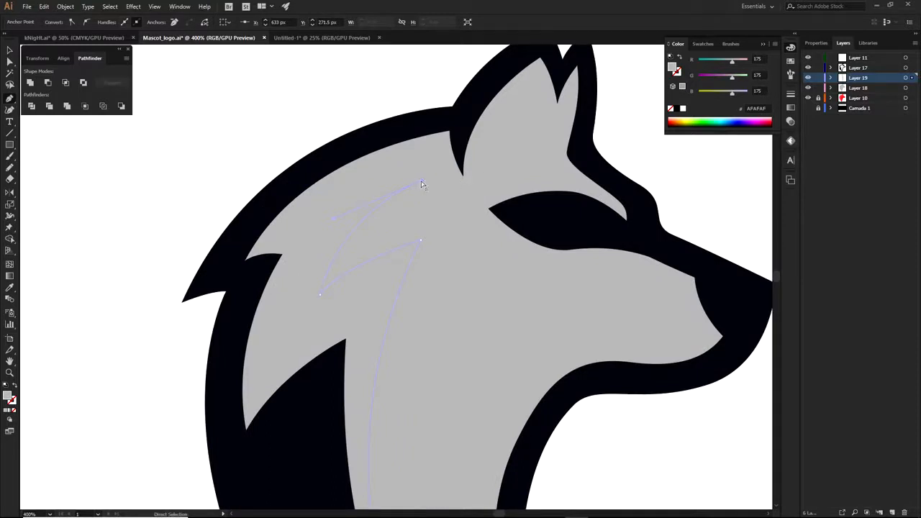
left_click_drag(422, 182, 421, 163)
- Try to place the shadow path's next anchor exactly on the tip of the ear-base spike
left_click(464, 176)
scroll(464, 174, "up", 3)
scroll(459, 185, "down", 3)
scroll(453, 166, "up", 2)
scroll(453, 167, "up", 8)
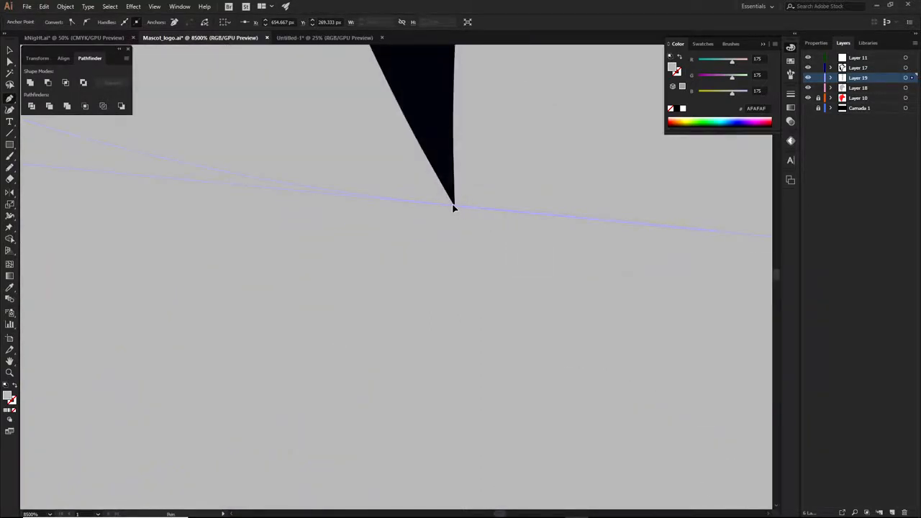
left_click_drag(455, 210, 457, 209)
scroll(456, 209, "down", 2)
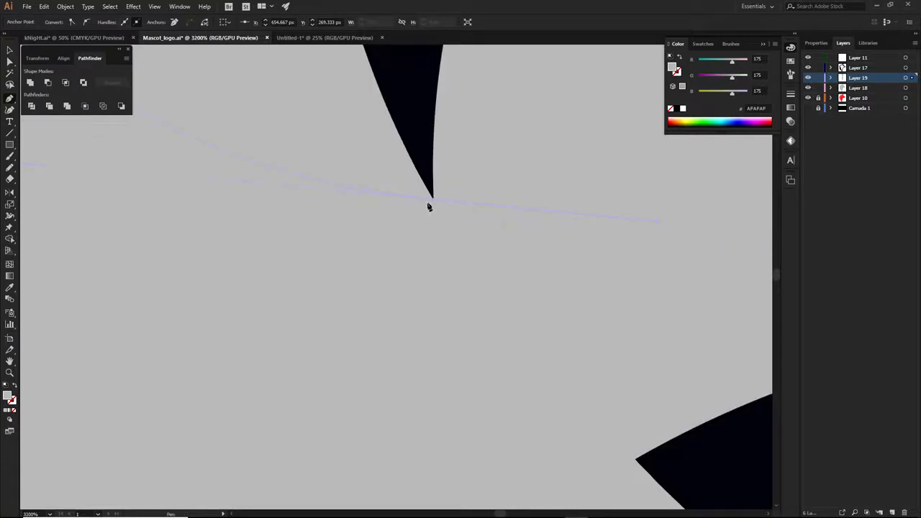
scroll(437, 205, "up", 2)
key("ctrl+z")
- Anchor the shadow path just inside the ear spike's tip and continue it within the black outline along the upper back
left_click_drag(420, 131, 444, 139)
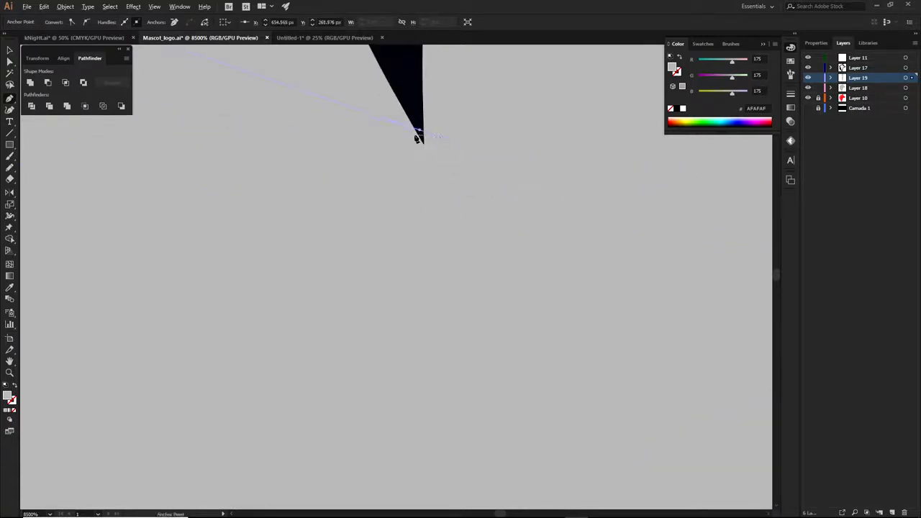
scroll(331, 147, "down", 2)
scroll(534, 296, "down", 2)
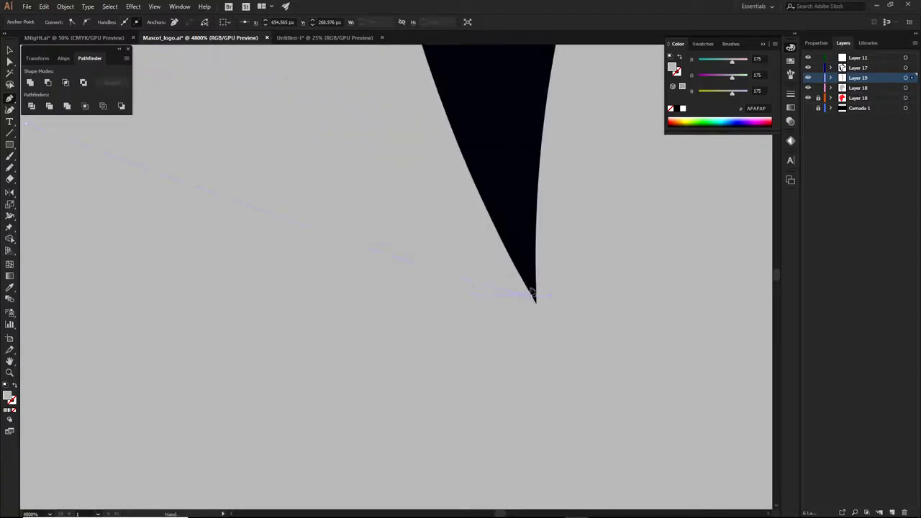
scroll(533, 295, "down", 2)
left_click_drag(526, 281, 503, 124)
scroll(431, 237, "down", 3)
left_click(379, 204)
left_click(262, 297)
left_click(237, 341)
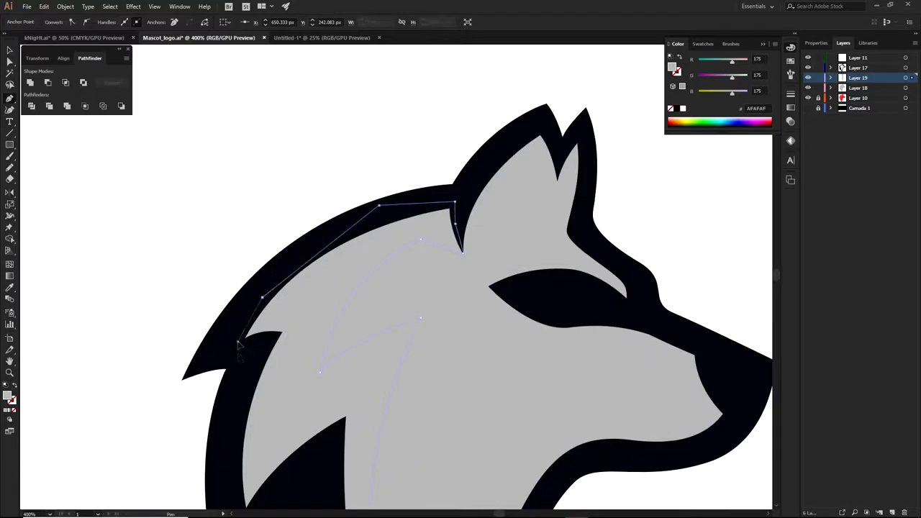
- Run the shadow path down behind the black mane shape to the neck tip to complete its hidden rear edge
left_click_drag(268, 404, 354, 179)
left_click(307, 264)
left_click(311, 341)
left_click(385, 340)
left_click_drag(445, 421, 375, 254)
left_click(390, 343)
left_click(422, 388)
left_click(445, 392)
- Fill the mane shadow shape with dark grey 6D6D6D and deselect it
double_click(9, 395)
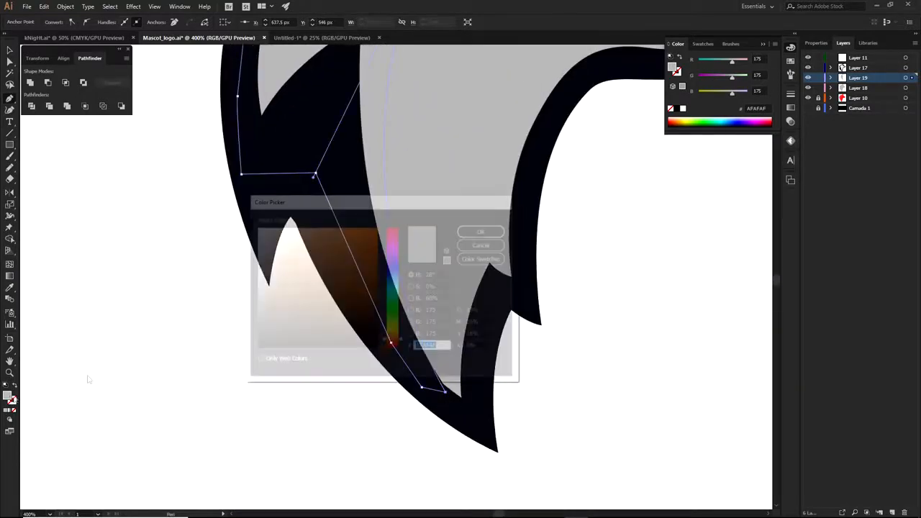
type("6D6D6D")
left_click(484, 229)
key("a")
left_click(578, 235)
scroll(581, 239, "down", 3)
left_click_drag(586, 243, 454, 356)
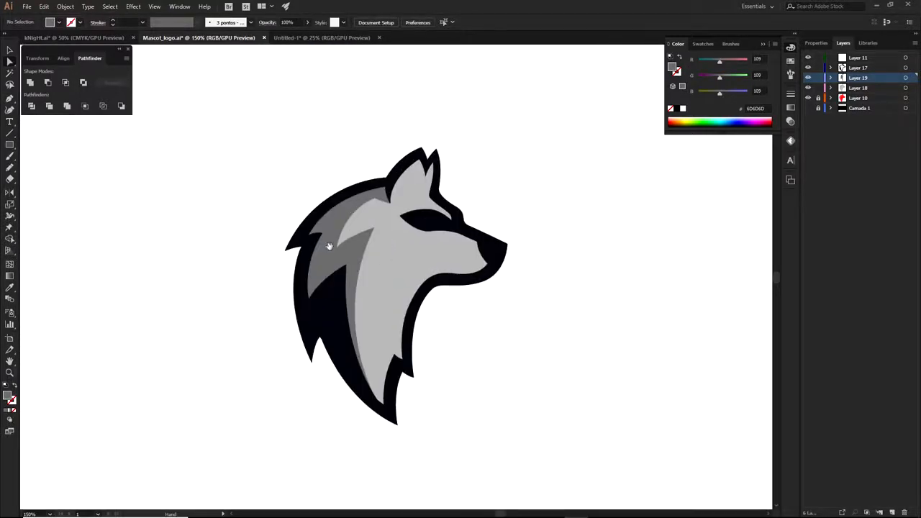
- Draw a narrow closed eye shape inside the black eye patch, with a curved lower edge and a point towards the muzzle
scroll(426, 220, "up", 3)
key("p")
scroll(428, 223, "up", 1)
left_click(414, 213)
key("ctrl+z")
left_click(409, 204)
left_click(425, 228)
left_click_drag(513, 249, 552, 246)
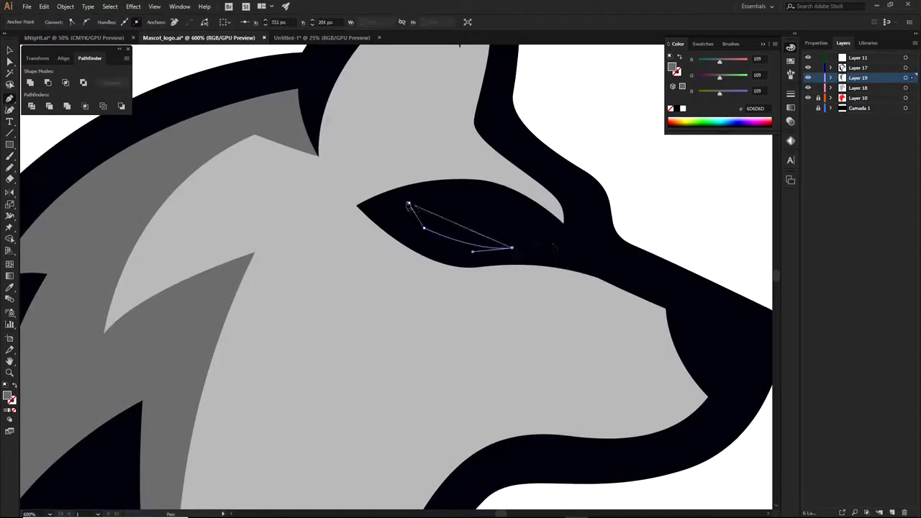
mouse_move(408, 205)
left_mouse_down()
mouse_move(395, 204)
mouse_move(419, 200)
left_mouse_up()
- Give the eye the artboard's white fill, move its path from Layer 19 into Layer 11, and deselect it
key("i")
left_click(602, 163)
left_click(832, 77)
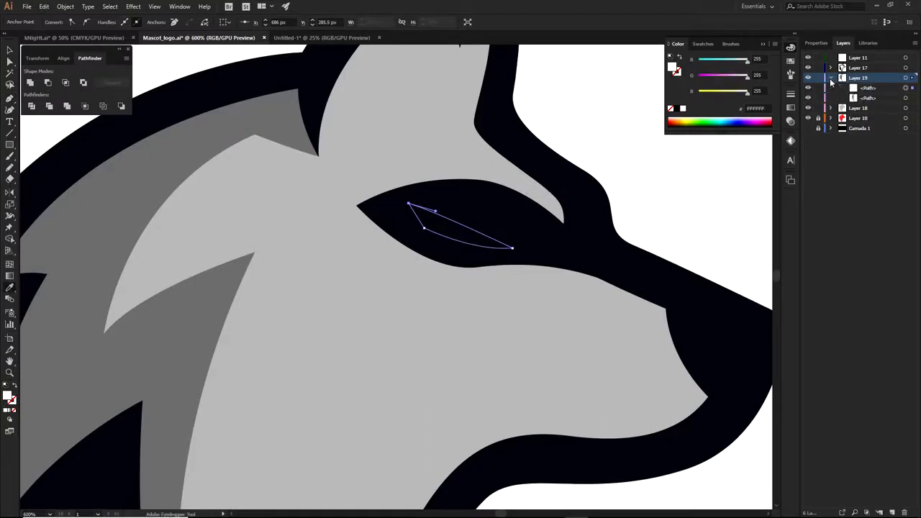
left_click(869, 87)
left_click_drag(857, 66, 856, 59)
left_click(831, 77)
key("a")
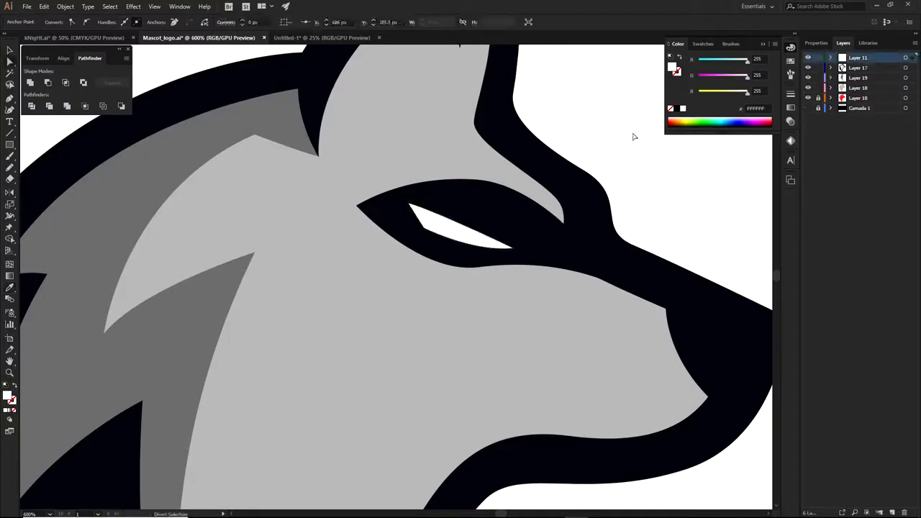
left_click(635, 135)
- Move the white eye slightly up and towards the muzzle, flatten its tilt a little, and deselect it
left_click_drag(479, 241, 493, 232)
left_click(649, 206)
scroll(571, 202, "down", 1)
left_click(500, 214, "ctrl")
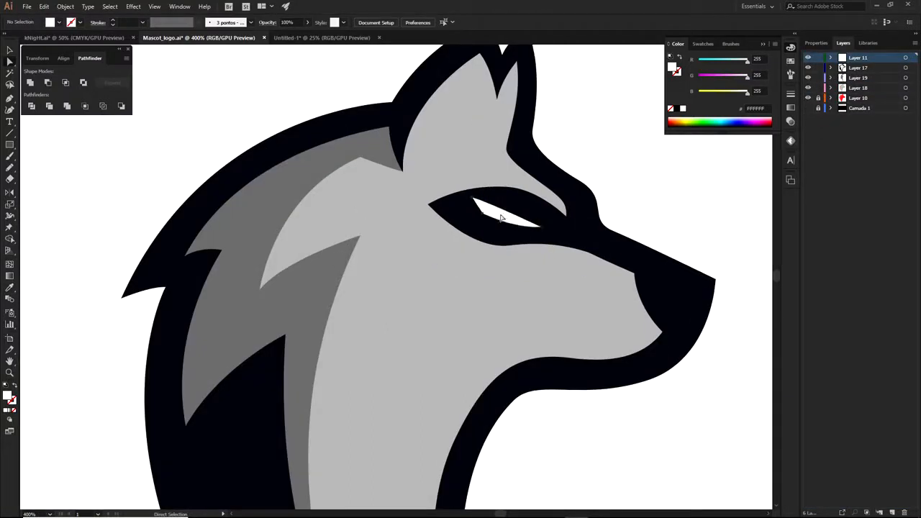
left_click_drag(544, 195, 530, 212)
left_click(628, 194)
scroll(627, 194, "down", 1)
scroll(561, 257, "down", 2)
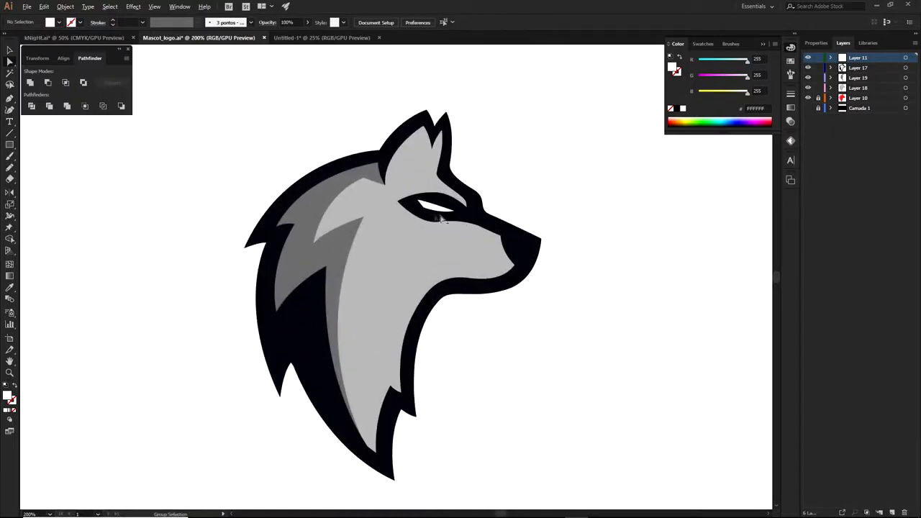
scroll(434, 243, "down", 3)
scroll(433, 243, "up", 1)
scroll(433, 242, "up", 1)
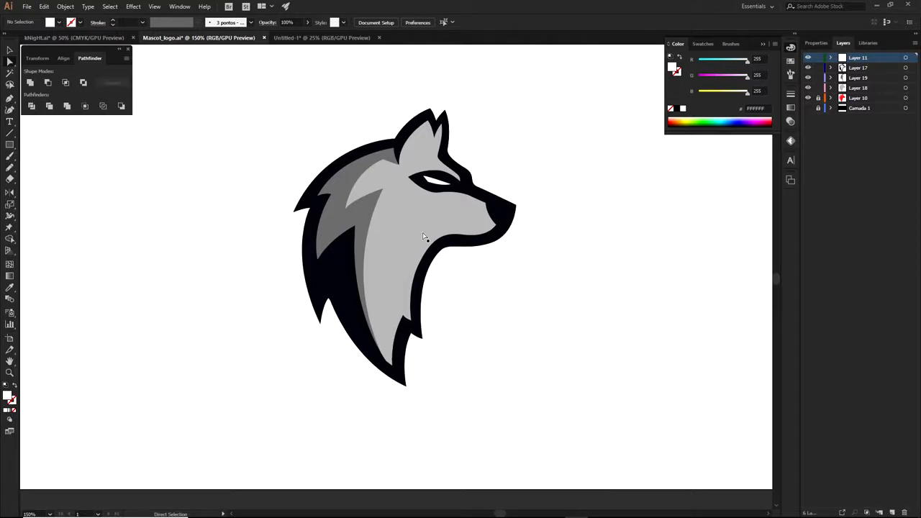
- Add a layer above Layer 19 and start a white shape from the nose, curving across the cheek and down to the neck tip
left_click(856, 77)
left_click(892, 511)
key("p")
scroll(457, 239, "up", 1)
left_click(514, 223)
left_click_drag(406, 225, 351, 217)
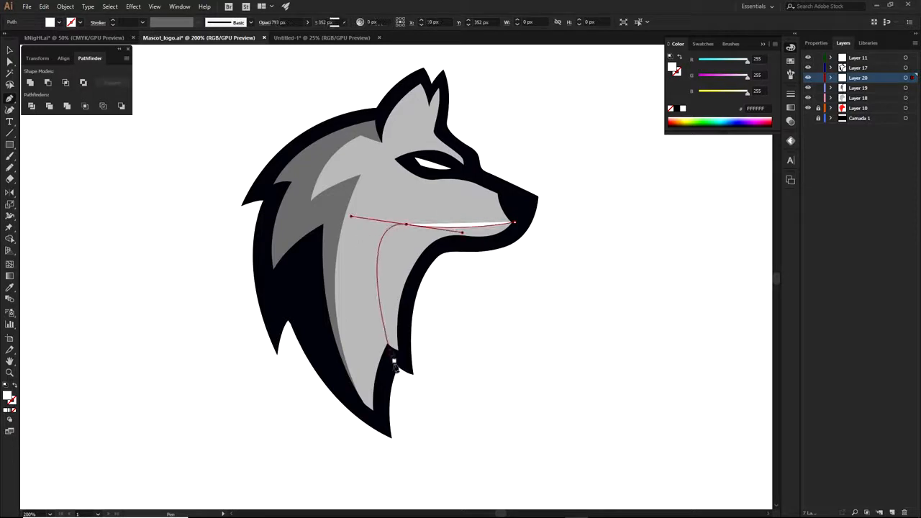
left_click(374, 398)
- Complete the white throat shape by tracing inside the outline up the neck front and along the lower jaw to the nose, and deselect it
left_click(394, 353)
left_click(402, 358)
left_click(413, 279)
left_click(444, 244)
left_click(473, 243)
left_click(501, 242)
left_click(518, 228)
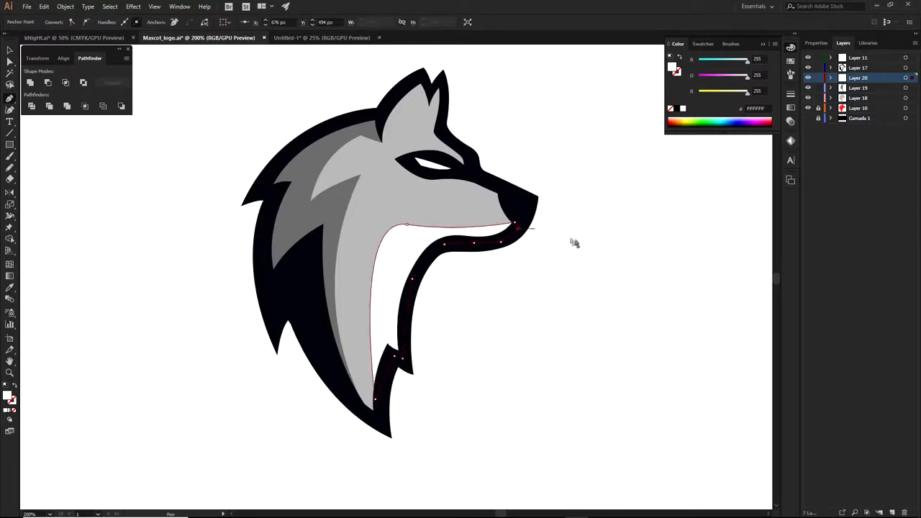
key("a")
left_click(587, 255)
scroll(617, 287, "down", 2)
left_click_drag(622, 292, 583, 321)
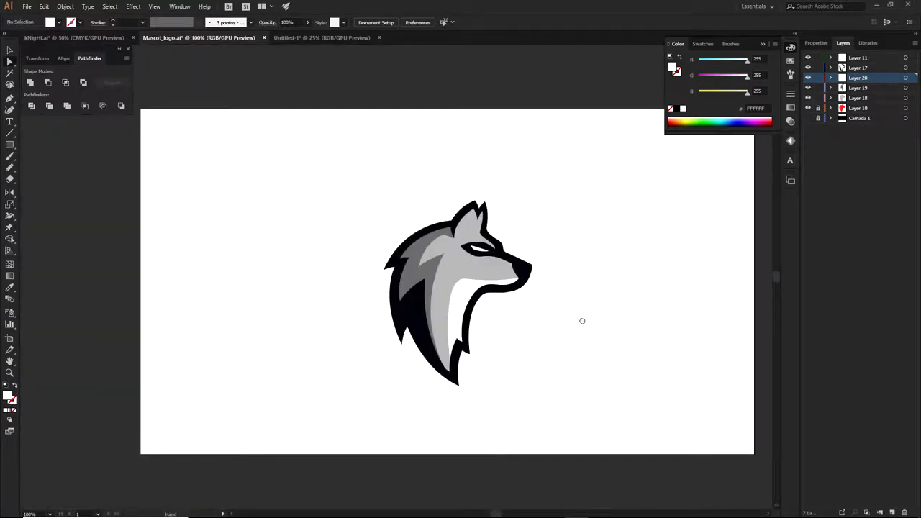
- Move the whole grey wolf head horizontally off the red reference so both stand side by side, and deselect it
key("v")
left_click_drag(446, 289, 603, 287)
left_click(522, 230)
left_click_drag(441, 275, 383, 248)
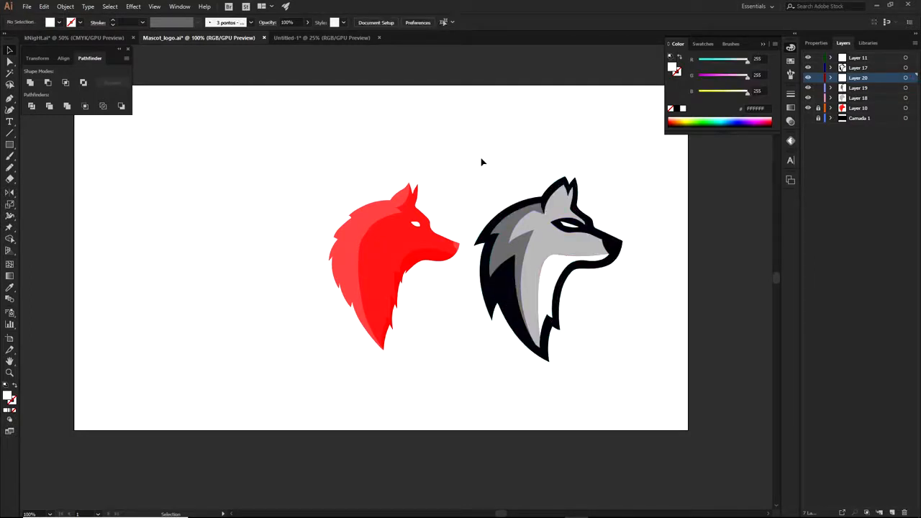
- Pull the black mane shadow shape away to below the red wolf and undo the move
left_click_drag(531, 262, 605, 377)
left_click_drag(595, 369, 595, 369)
left_click(595, 369)
key("s")
key("a")
left_click_drag(508, 279, 406, 356)
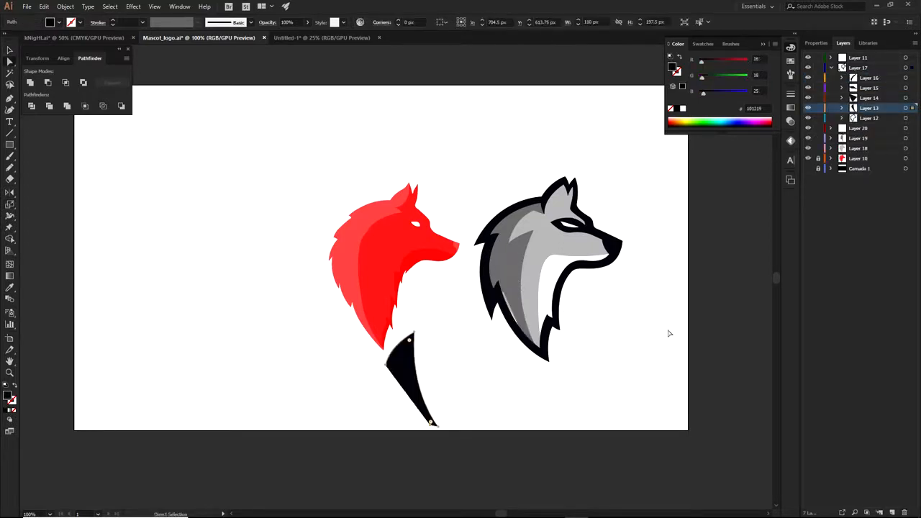
key("ctrl+z")
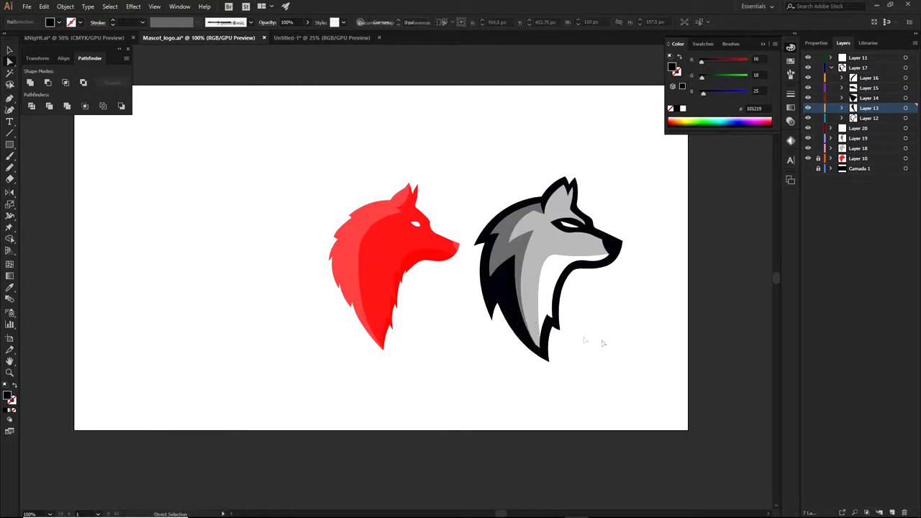
- Pull the black eye surround off the wolf's face, undo the move and deselect it
scroll(570, 228, "up", 2)
left_click_drag(580, 229, 633, 96)
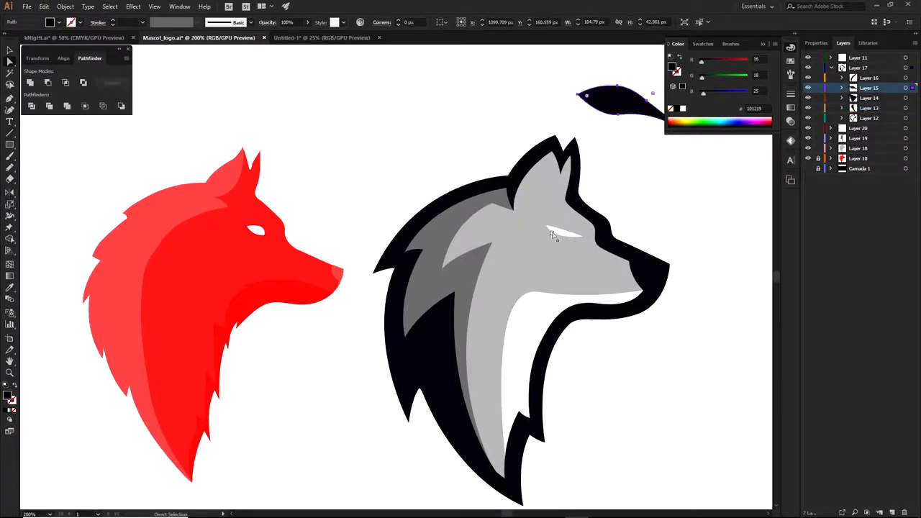
key("ctrl+z")
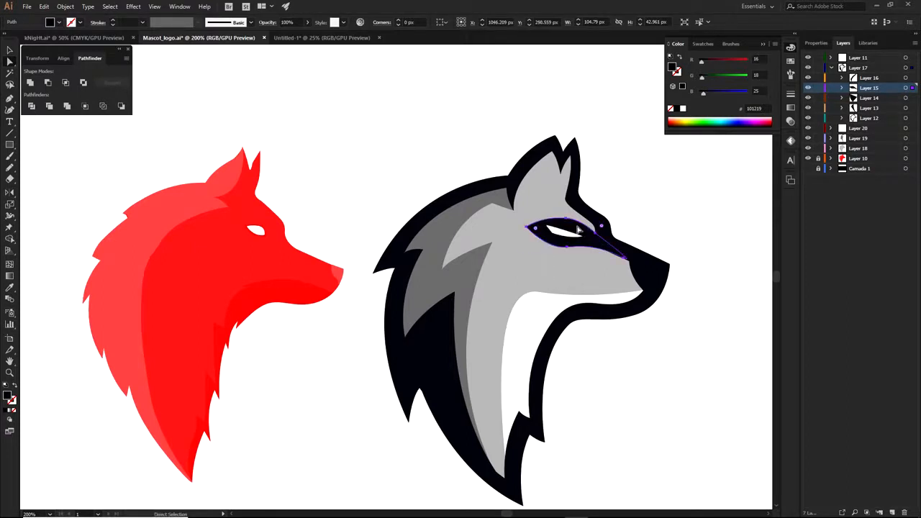
left_click(648, 188)
scroll(659, 205, "down", 2)
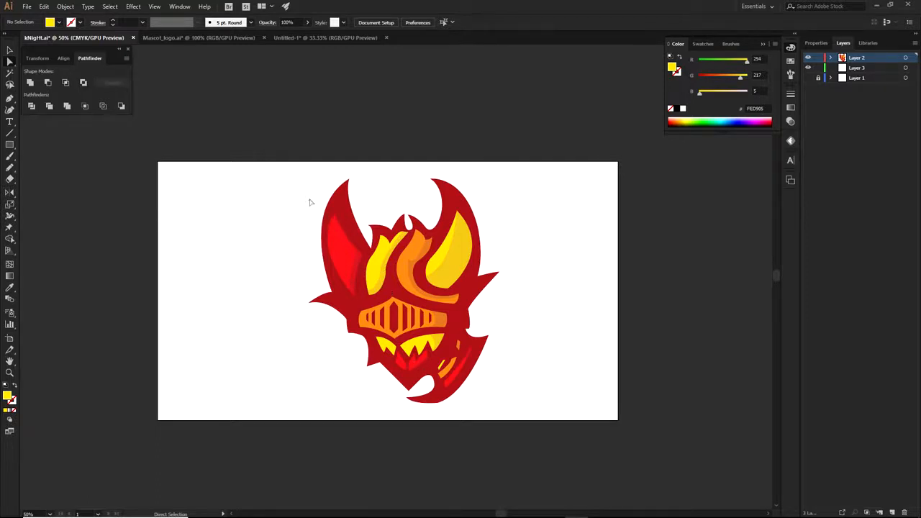
- In the kNight.ai artwork, select the horned helmet's dark red outline to examine its anchor points, and deselect it
left_click(348, 202)
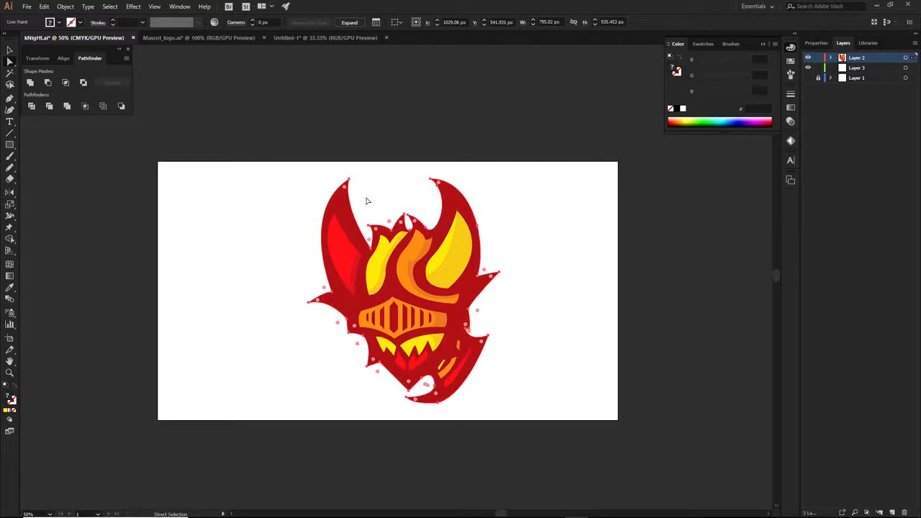
scroll(335, 251, "up", 2)
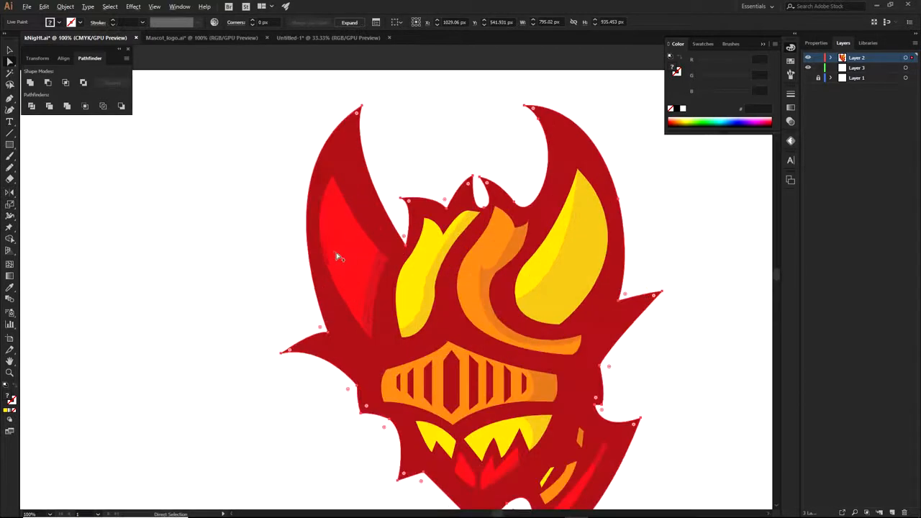
left_click(672, 241)
scroll(672, 237, "down", 2)
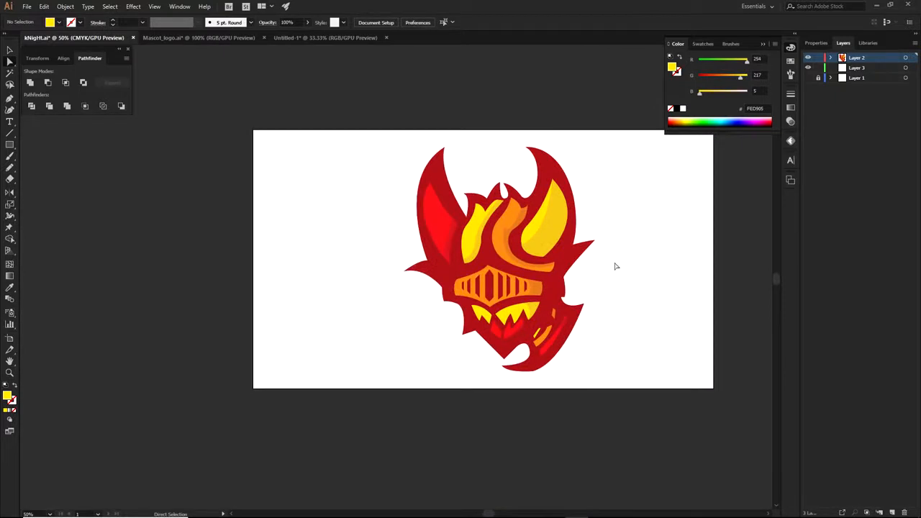
- Expand Layer 2 and its Live Paint group, look through the paths inside, and collapse the group
left_click(832, 58)
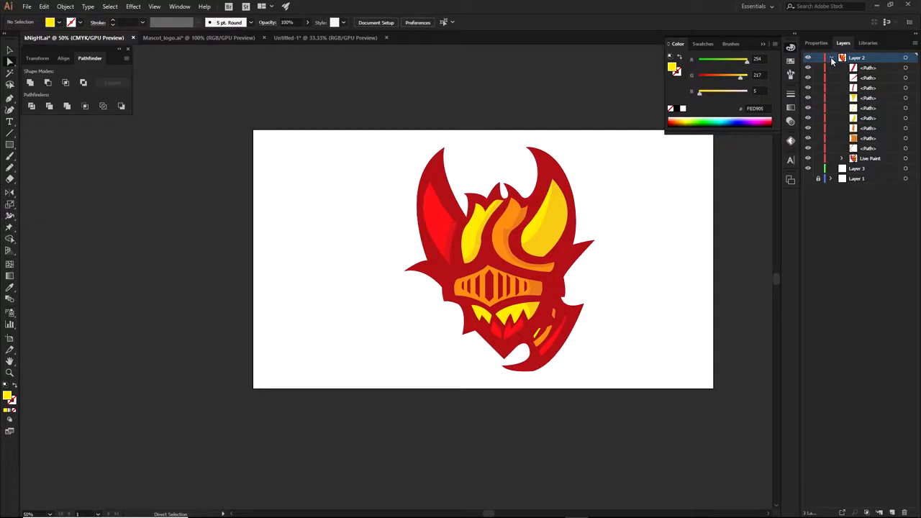
left_click(841, 159)
left_click_drag(917, 72, 912, 363)
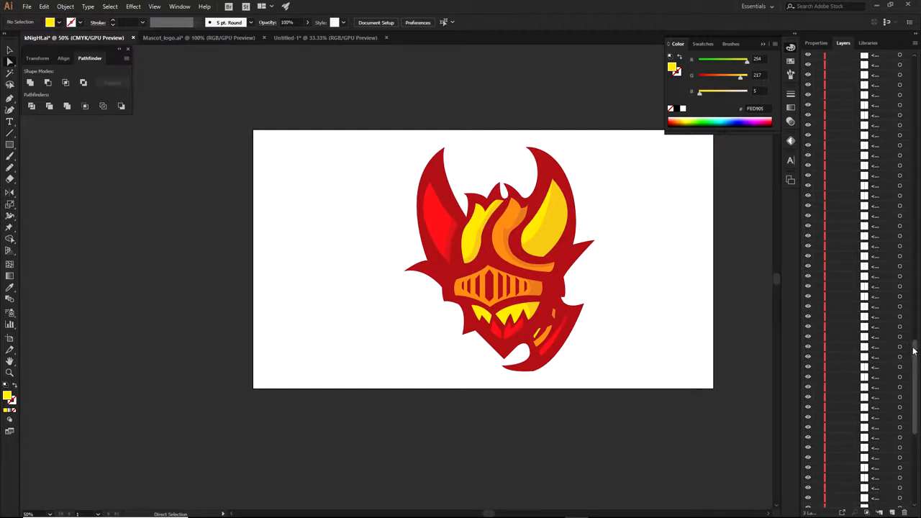
left_click_drag(913, 381, 907, 53)
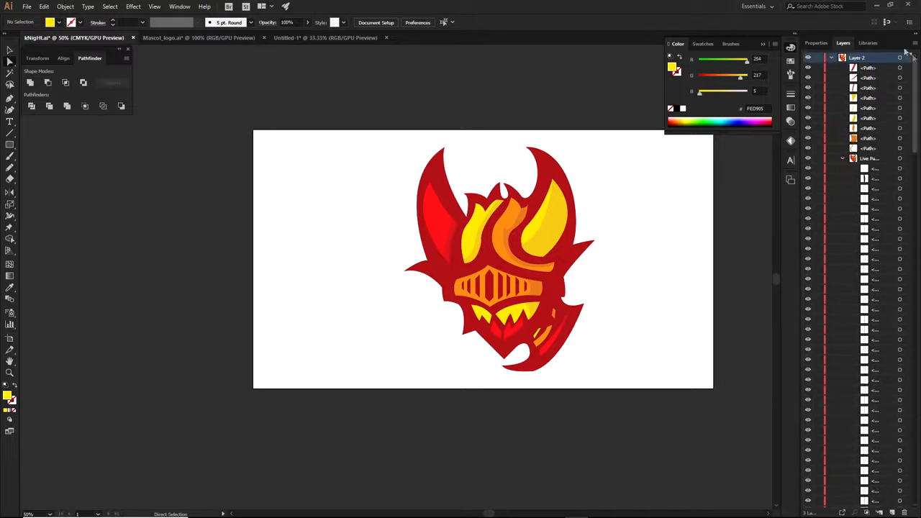
left_click(843, 159)
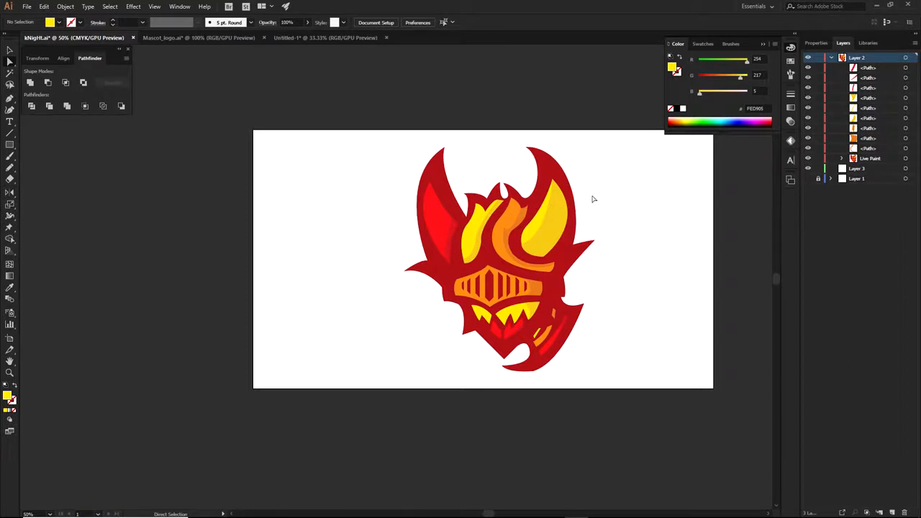
- Pull the yellow horn fills, the orange flame pieces and the yellow flame with its shading off the helmet
scroll(561, 227, "up", 1)
left_click_drag(526, 228, 691, 214)
left_click_drag(547, 242, 689, 199)
left_click_drag(504, 217, 677, 283)
left_click_drag(464, 207, 482, 70)
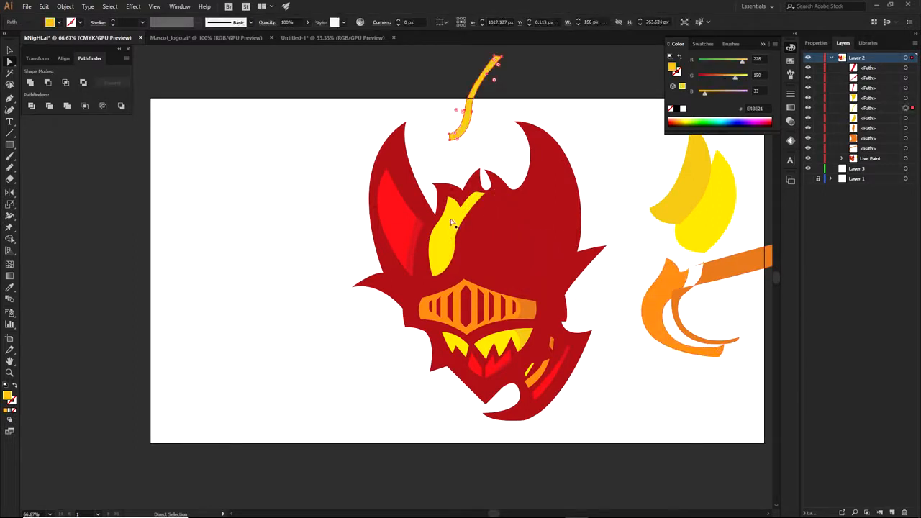
left_click_drag(448, 220, 611, 118)
- Pull the bright red horn fill and its narrow shading strip off the horn to beside the helmet
left_click_drag(378, 209, 231, 179)
left_click_drag(413, 230, 307, 197)
key("ctrl+z")
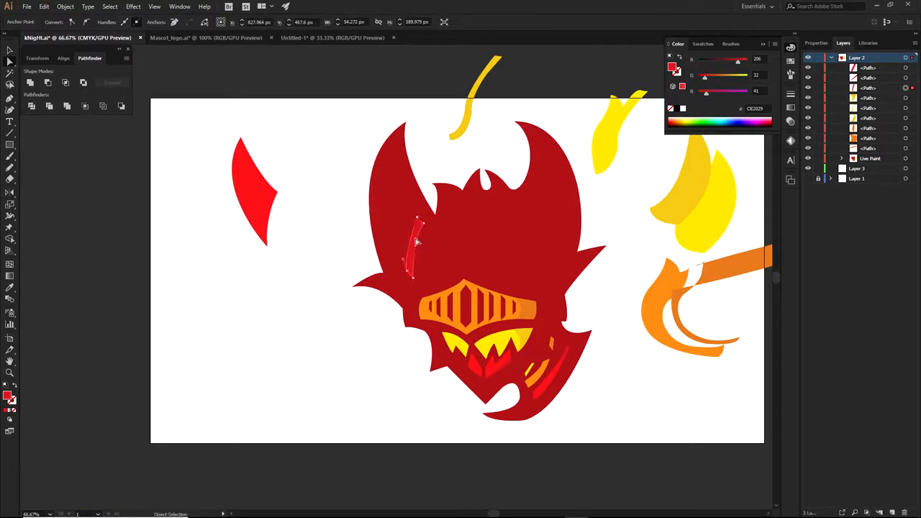
left_click_drag(417, 240, 318, 220)
- Pull the dark red silhouette and the dark red backing shapes of the horns and flames away from the helmet
left_click_drag(385, 209, 91, 339)
left_click_drag(443, 230, 251, 396)
left_click_drag(399, 246, 295, 113)
left_click_drag(490, 232, 360, 89)
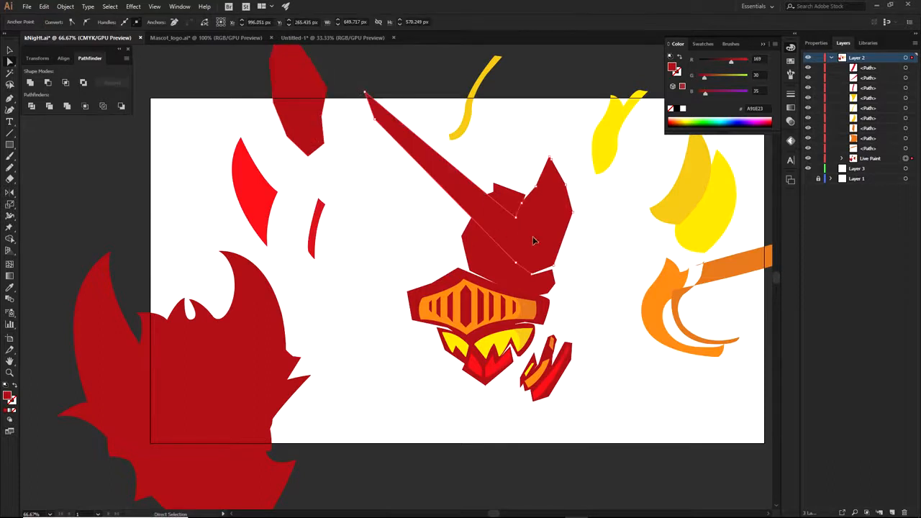
left_click_drag(535, 239, 712, 237)
left_click_drag(497, 223, 536, 96)
- Pull the dark red forehead and visor backing pieces away from the orange visor
left_click_drag(526, 294, 622, 173)
key("ctrl+z")
left_click_drag(497, 288, 665, 190)
left_click_drag(471, 303, 444, 200)
left_click_drag(462, 264, 429, 191)
left_click_drag(466, 306, 462, 215)
left_click_drag(485, 281, 551, 204)
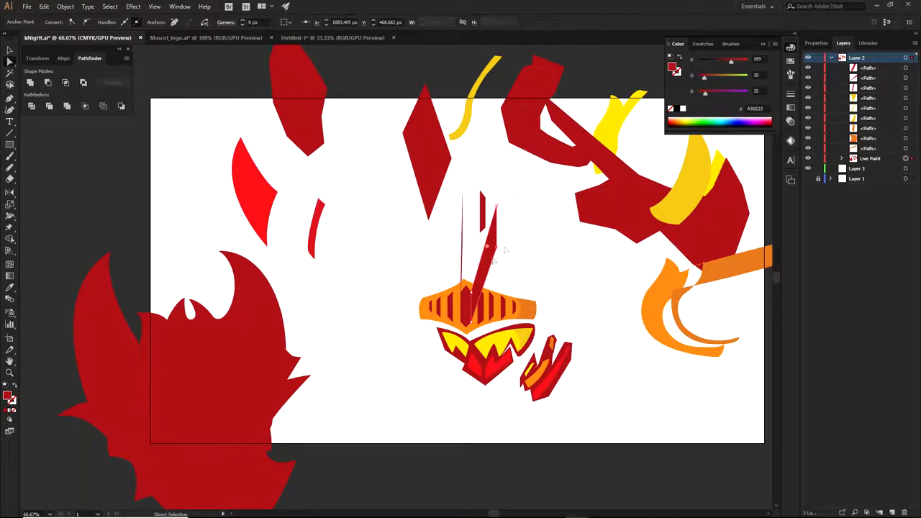
- Pull the dark red slat pieces up out of the orange visor, deleting two of the small pieces
scroll(475, 286, "up", 3)
left_click_drag(448, 324, 371, 178)
left_click(447, 281)
key("Delete")
left_click_drag(452, 280, 444, 143)
left_click(456, 313)
key("Delete")
left_click_drag(453, 323, 414, 243)
left_click_drag(461, 321, 481, 222)
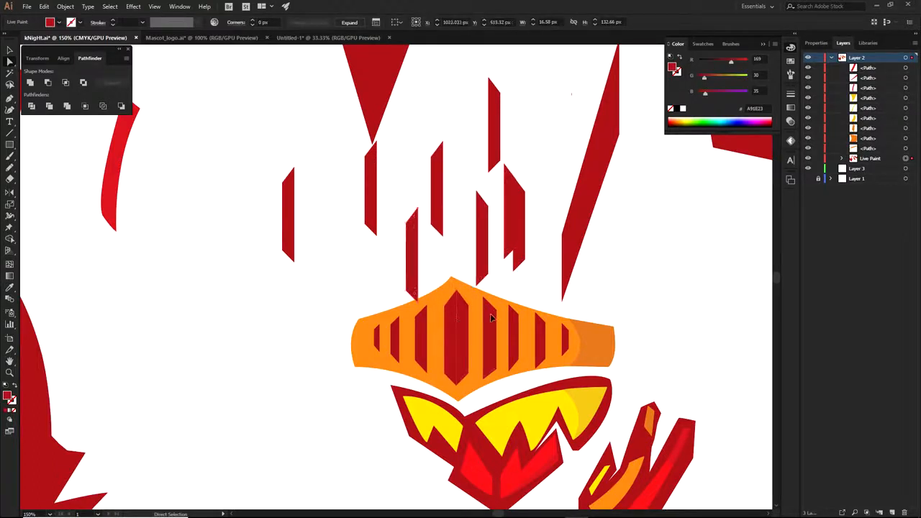
left_click_drag(493, 318, 536, 249)
left_click_drag(516, 327, 541, 276)
left_click_drag(545, 346, 578, 327)
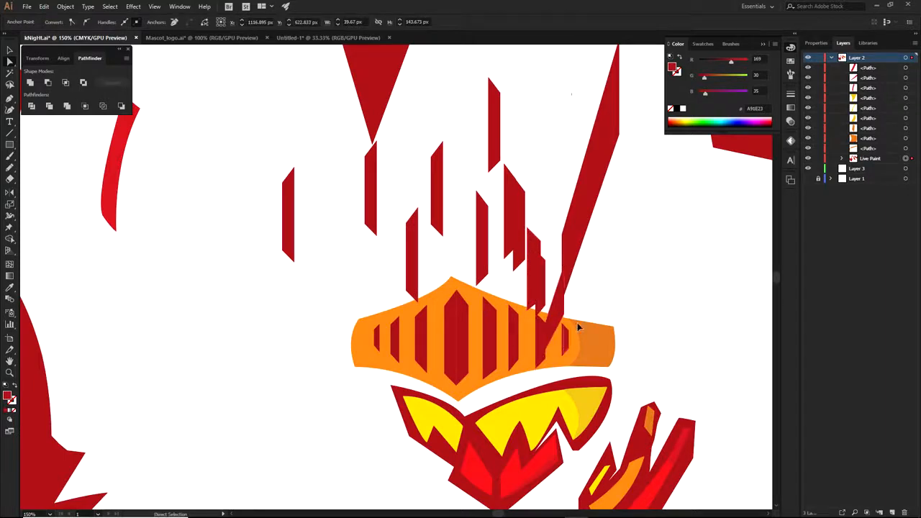
- Pull the mouth's dark red backing and yellow teeth pieces away from the lower face
key("ctrl+minus")
key("ctrl+minus")
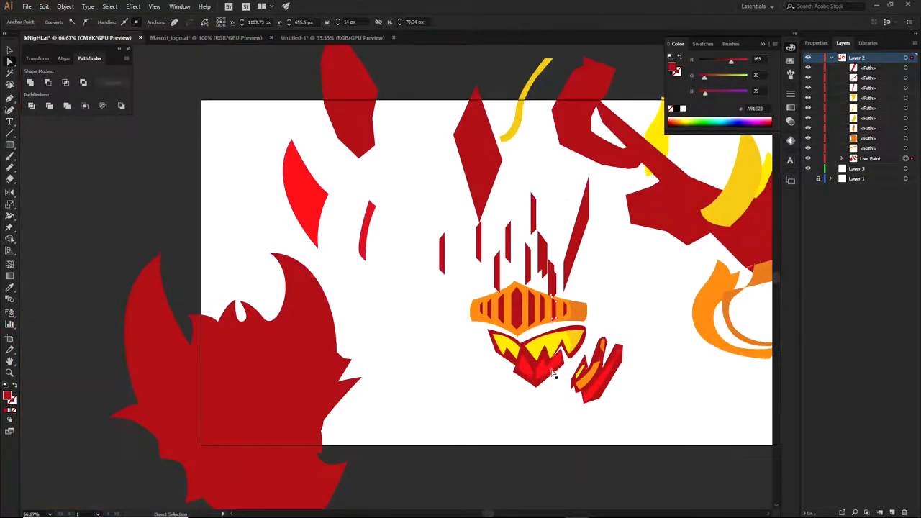
key("ctrl+plus")
key("ctrl+plus")
left_click_drag(503, 353, 240, 404)
left_click_drag(507, 326, 306, 371)
left_click_drag(440, 306, 412, 403)
- Select all the scattered helmet pieces together to examine them, and deselect them
key("ctrl+minus")
key("ctrl+minus")
key("ctrl+minus")
key("ctrl+minus")
left_click_drag(197, 253, 745, 463)
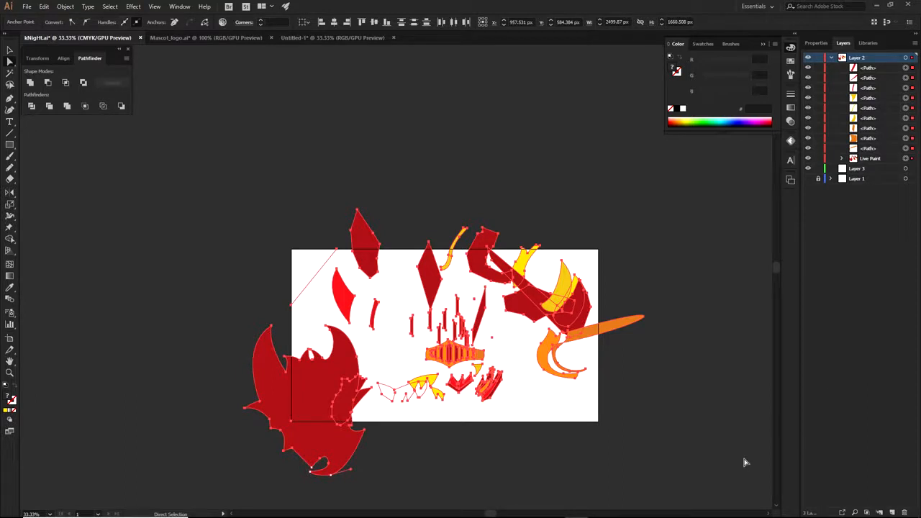
left_click(745, 463)
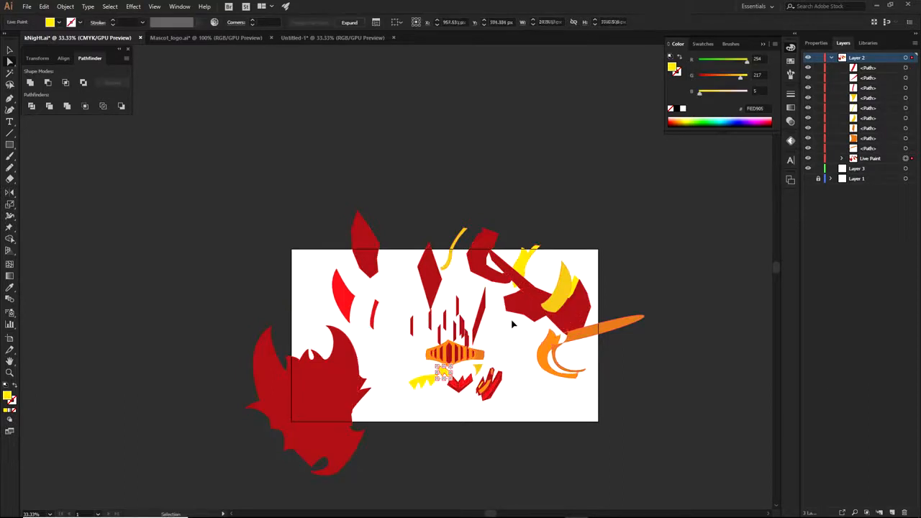
- Undo all the piece moves and deletions to reassemble the complete knight helmet, and deselect everything
left_click_drag(528, 362, 496, 360)
key("ctrl+z")
key("ctrl+z")
key("ctrl+z")
key("ctrl+z")
key("ctrl+z")
key("ctrl+z")
key("ctrl+z")
key("ctrl+z")
key("ctrl+z")
key("ctrl+z")
key("ctrl+z")
key("ctrl+z")
key("ctrl+z")
key("ctrl+z")
key("ctrl+z")
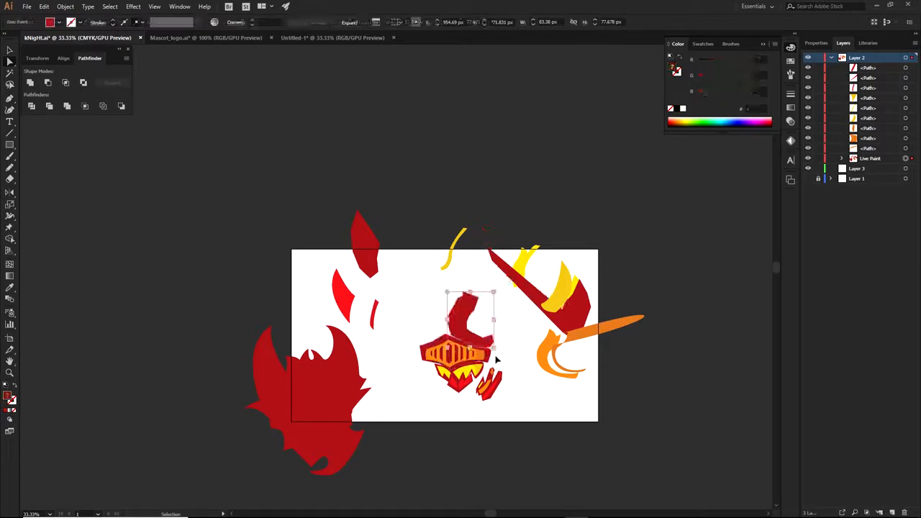
scroll(438, 372, "up", 2)
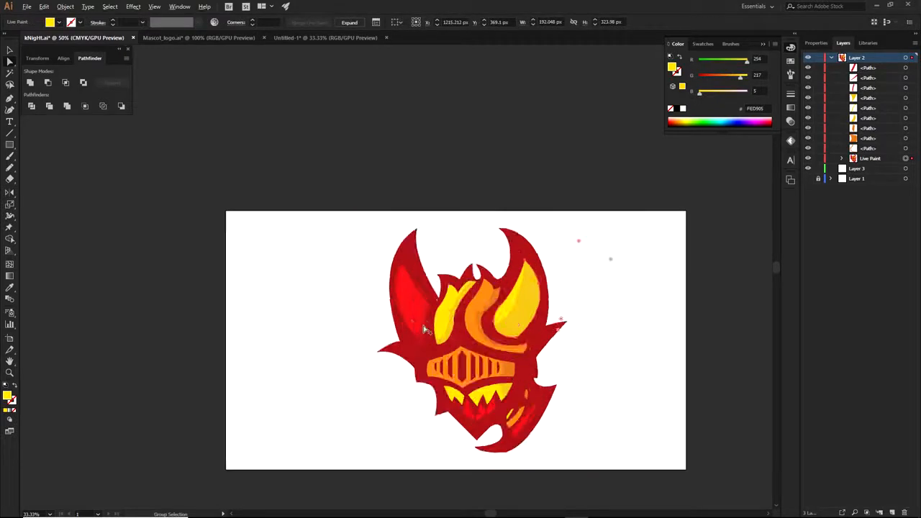
key("v")
left_click(628, 349)
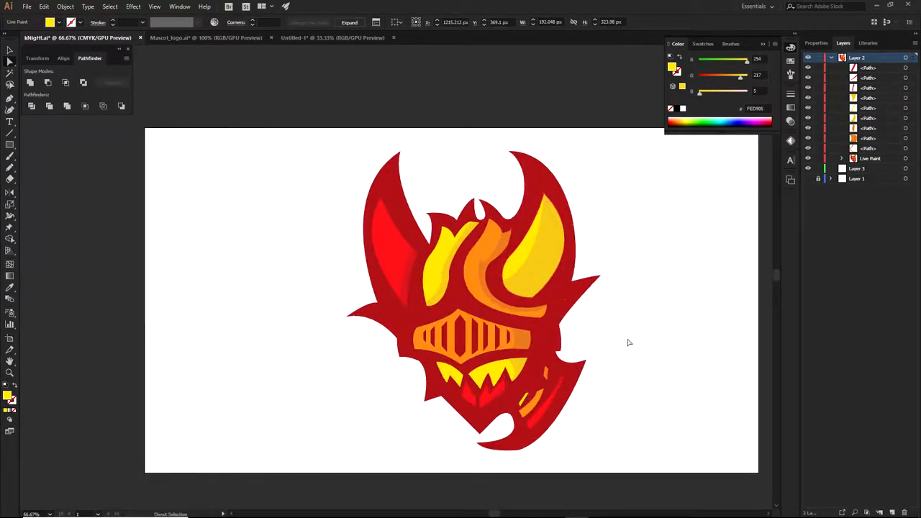
- Select the red stripe and surrounding shapes on the jaw guard to examine their anchor points
scroll(626, 338, "down", 1)
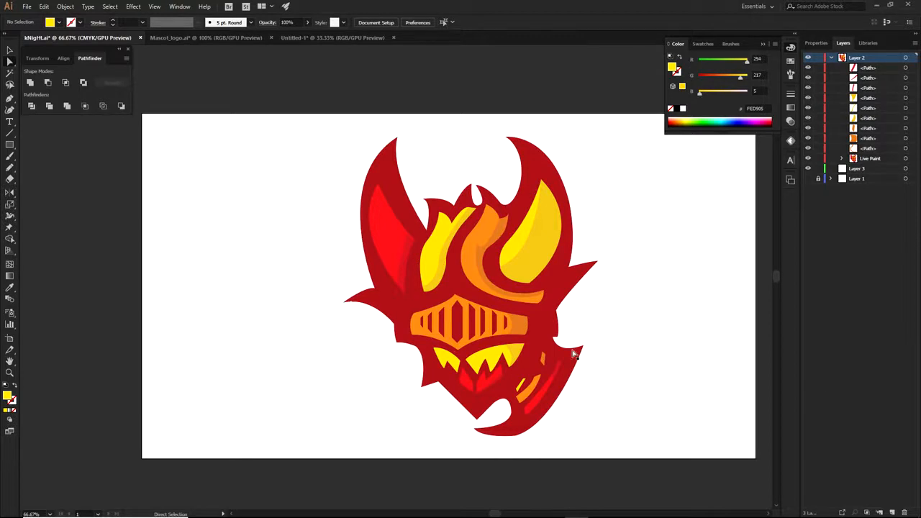
scroll(554, 372, "up", 1)
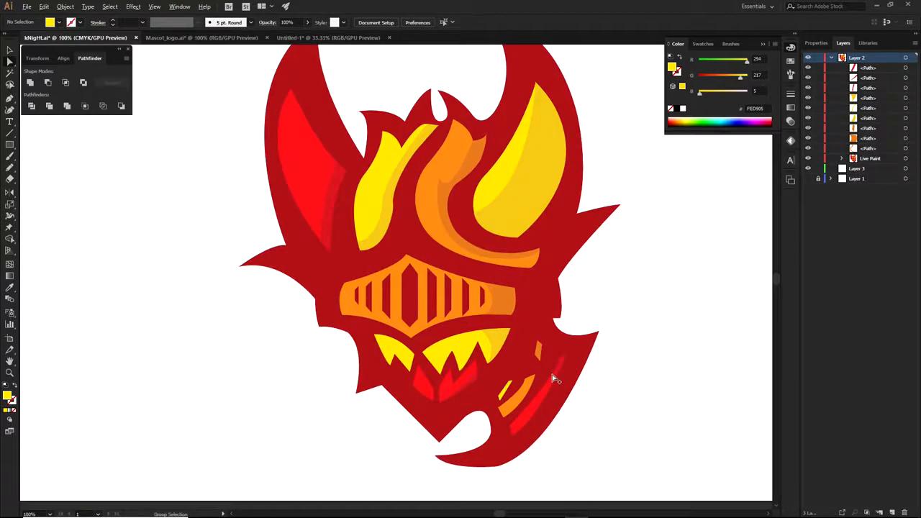
left_click_drag(515, 405, 548, 364)
mouse_move(658, 285)
left_mouse_down()
mouse_move(627, 347)
mouse_move(552, 398)
left_mouse_up()
- Draw a rough three-point pen path across the jaw guard and set its fill to none
key("p")
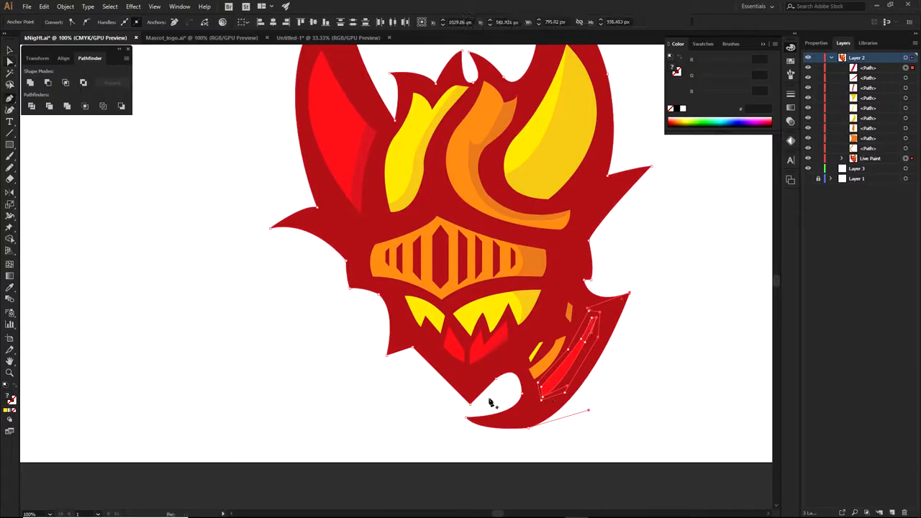
left_click(484, 400)
left_click(613, 256)
left_click(745, 342)
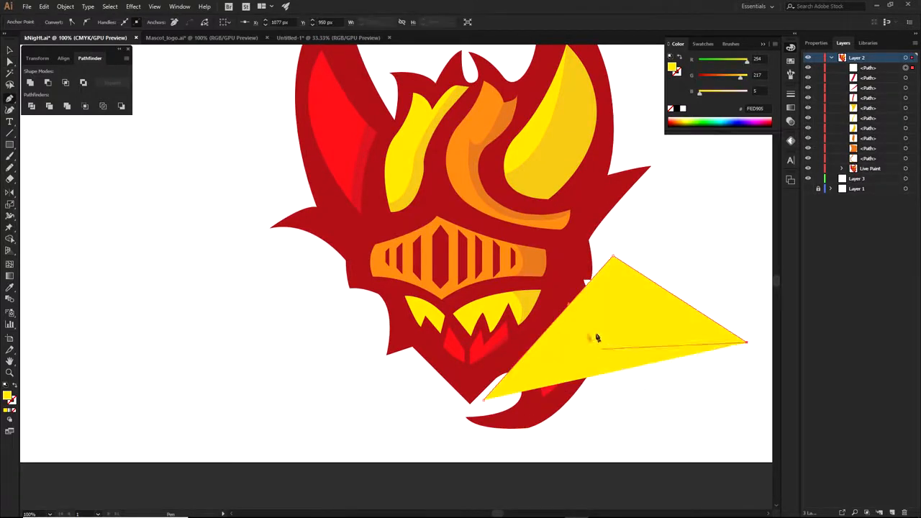
left_click(14, 410)
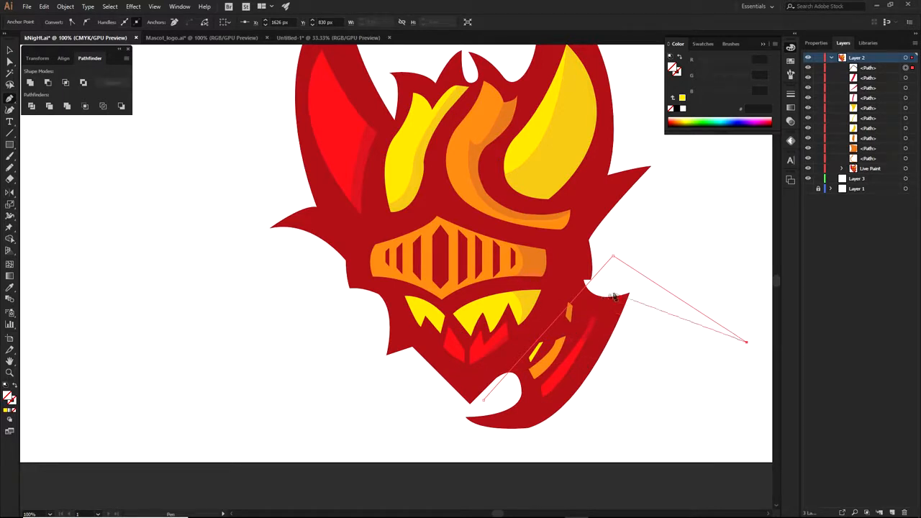
- Select the rough three-point path over the jaw guard and delete it
key("a")
left_click(634, 345)
left_click_drag(711, 254, 632, 340)
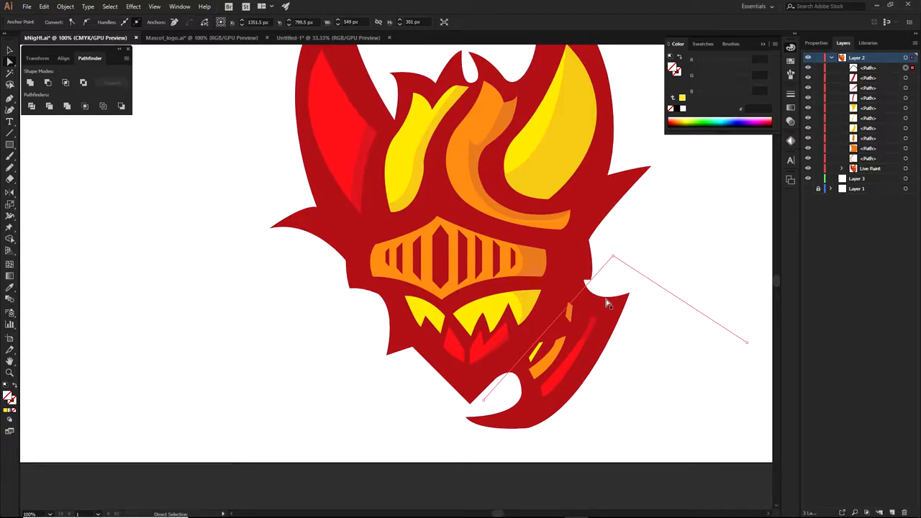
key("Delete")
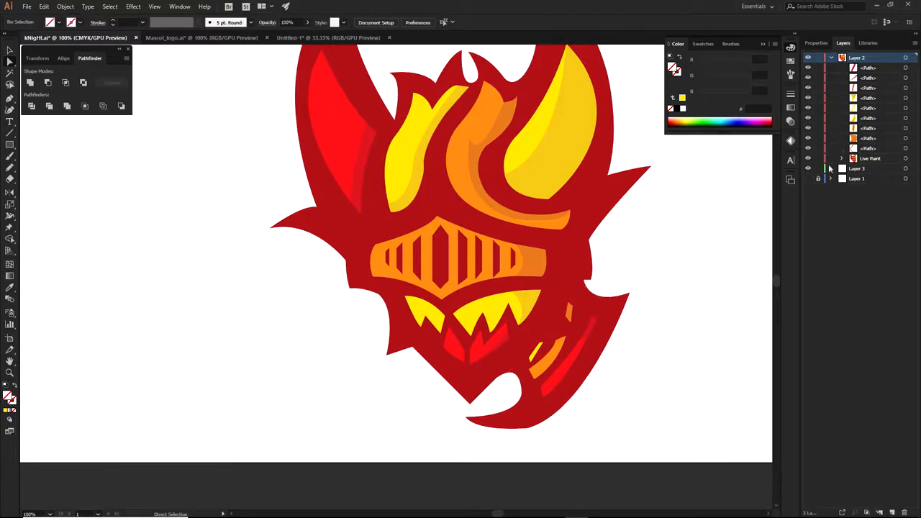
- Collapse and lock Layer 2, and add a new layer above it for tracing
left_click(833, 58)
left_click(818, 57)
left_click(818, 67)
key("ctrl+l")
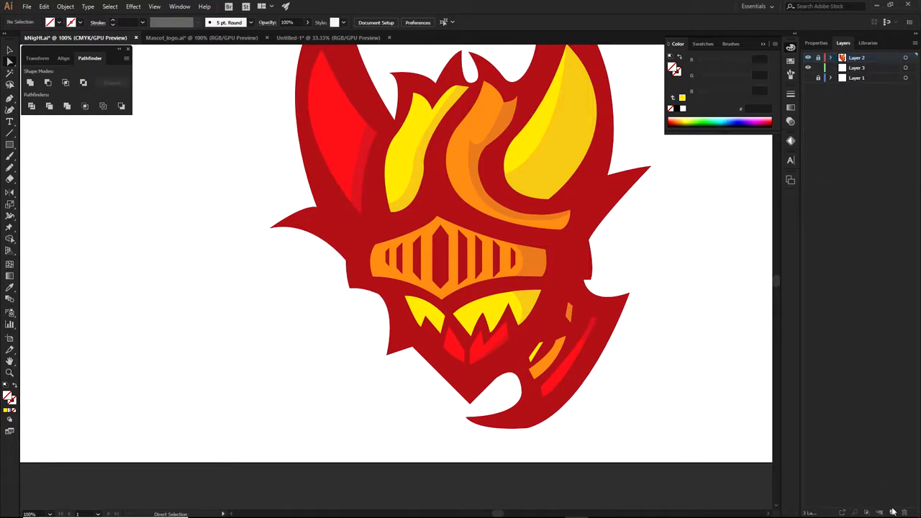
- Trace the helmet outline with the Pen tool from the central crest notch over the crest spikes to the red-filled horn's tip
key("p")
key("ctrl+plus")
left_click(439, 263)
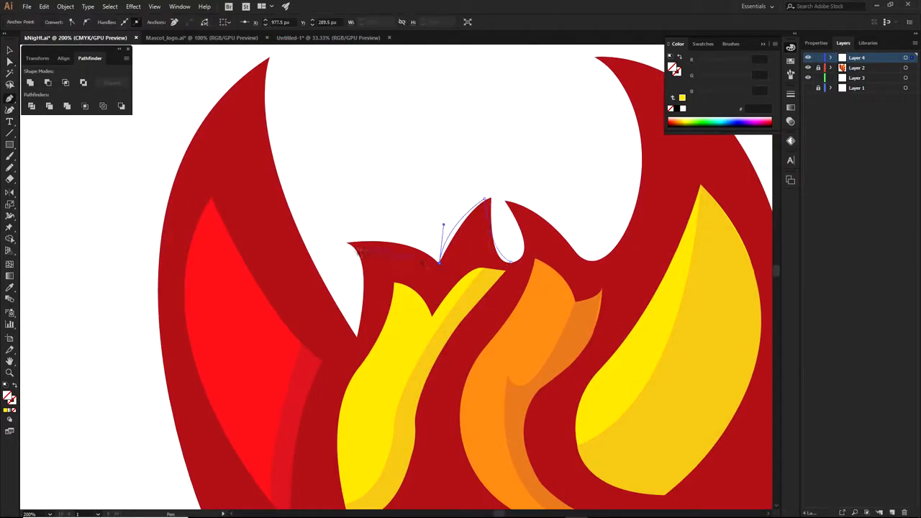
left_click(347, 245)
left_click_drag(348, 245, 481, 229)
left_click_drag(487, 324, 469, 378)
left_click(487, 322)
scroll(491, 318, "down", 2)
left_click_drag(446, 181, 444, 148)
left_click_drag(448, 213, 442, 262)
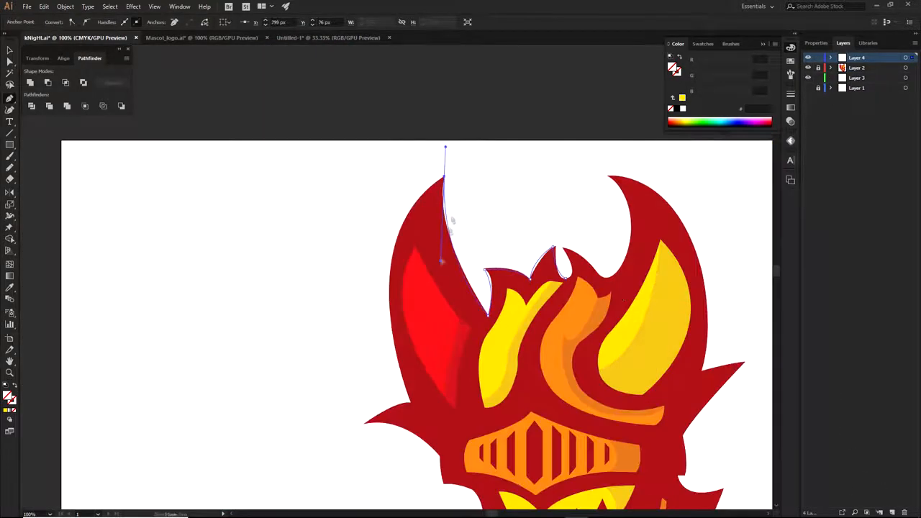
left_click(446, 181)
- Continue the pen outline down the outer edge of the red-filled horn to the tip of the cheek spike below it
left_click_drag(421, 412, 439, 374)
left_click_drag(409, 315, 357, 164)
left_click(425, 344)
left_click_drag(380, 365, 372, 381)
left_click(379, 365)
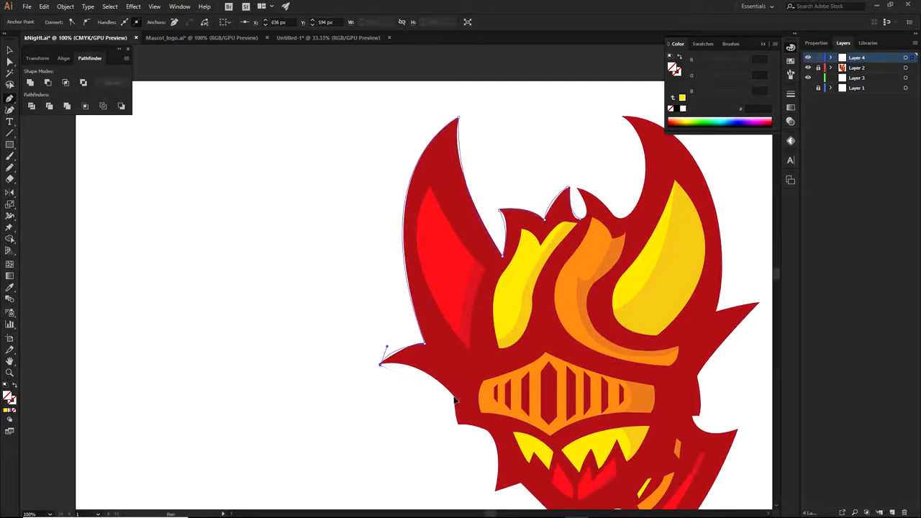
- Continue the pen outline from the cheek spike along the helmet's side and lower jaw corner to the chin point
left_click_drag(454, 396, 475, 432)
scroll(385, 403, "up", 2)
left_click_drag(375, 324, 373, 319)
left_click_drag(524, 396, 454, 276)
left_click(454, 269)
left_click_drag(460, 326, 401, 218)
left_click_drag(461, 219, 470, 228)
left_click(461, 219)
left_click_drag(473, 338, 448, 423)
left_click(473, 338)
left_click(525, 321)
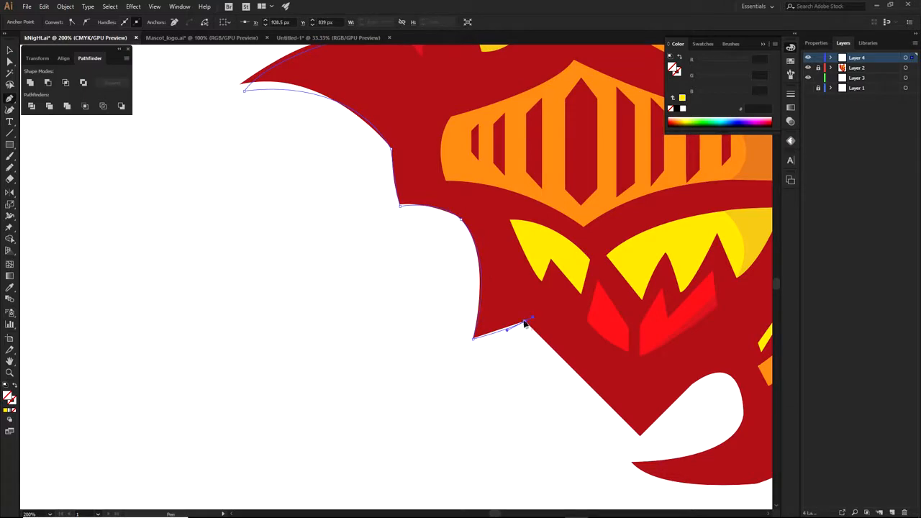
left_click(641, 435)
- Continue the pen outline from the chin point across the jaw guard to the notch beneath the helmet's opposite side
scroll(671, 399, "down", 2)
left_click_drag(684, 397, 552, 431)
left_click_drag(635, 330, 639, 213)
scroll(629, 376, "up", 1)
left_click(638, 306)
left_click(650, 305)
- Continue the pen outline around the opposite cheek spike and up the yellow-filled horn's outer edge to its tip, undoing misplaced points
left_click_drag(640, 216, 546, 341)
left_click_drag(645, 261, 704, 206)
left_click(646, 261)
left_click_drag(612, 264, 593, 308)
key("ctrl+z")
key("ctrl+z")
scroll(575, 252, "down", 1)
left_click_drag(508, 129, 401, 117)
left_click(508, 128)
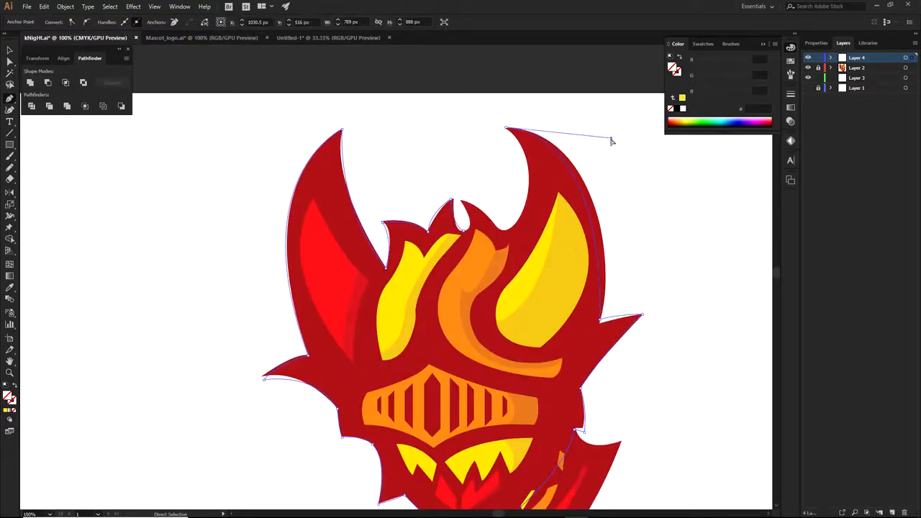
- Finish the pen outline down the yellow-filled horn's inner edge, over the crest spike beside it, and into the narrow crest gap
scroll(511, 223, "up", 1)
left_click_drag(479, 268, 421, 303)
left_click(499, 238)
scroll(464, 194, "up", 2)
left_click_drag(401, 191, 315, 177)
left_click(401, 191)
left_click_drag(412, 283, 360, 297)
key("a")
scroll(457, 171, "down", 4)
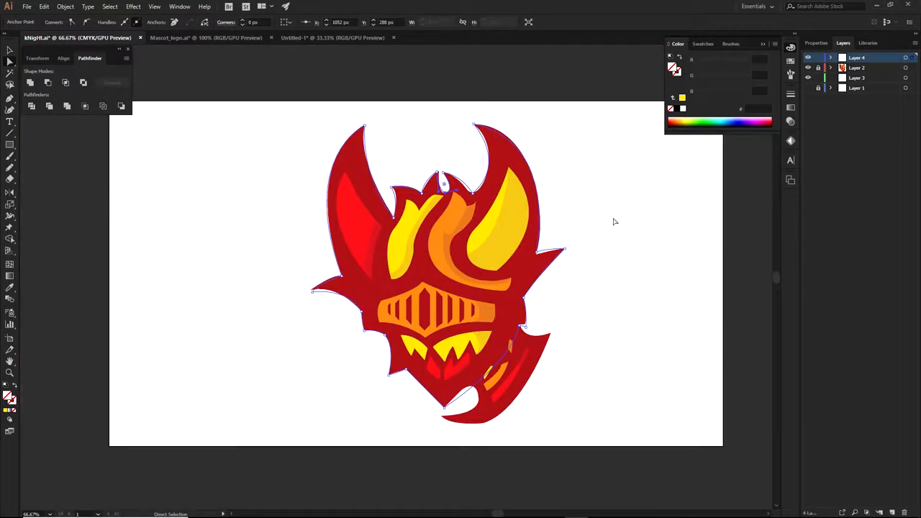
- Try moving the finished helmet outline onto the blank area beside the artwork, and undo the move
left_click(614, 219)
left_click(493, 182)
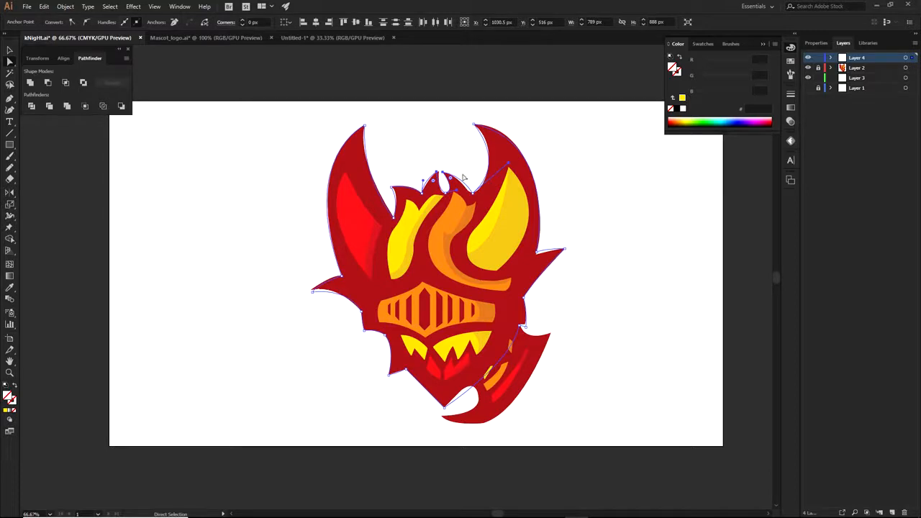
scroll(392, 216, "up", 3)
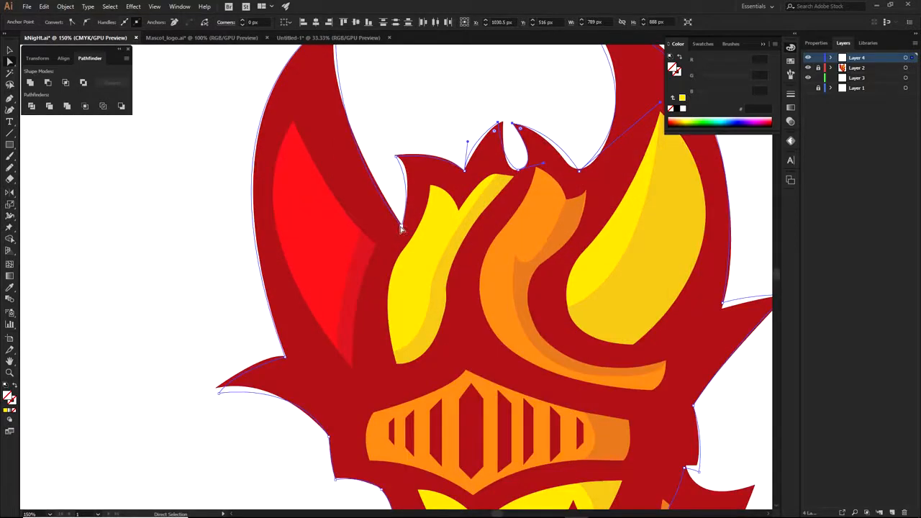
scroll(402, 228, "down", 3)
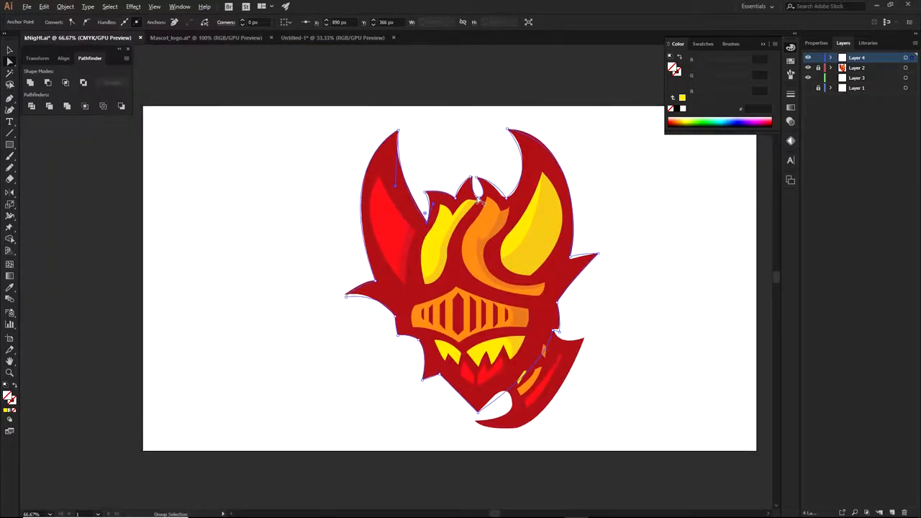
left_click_drag(478, 200, 265, 230)
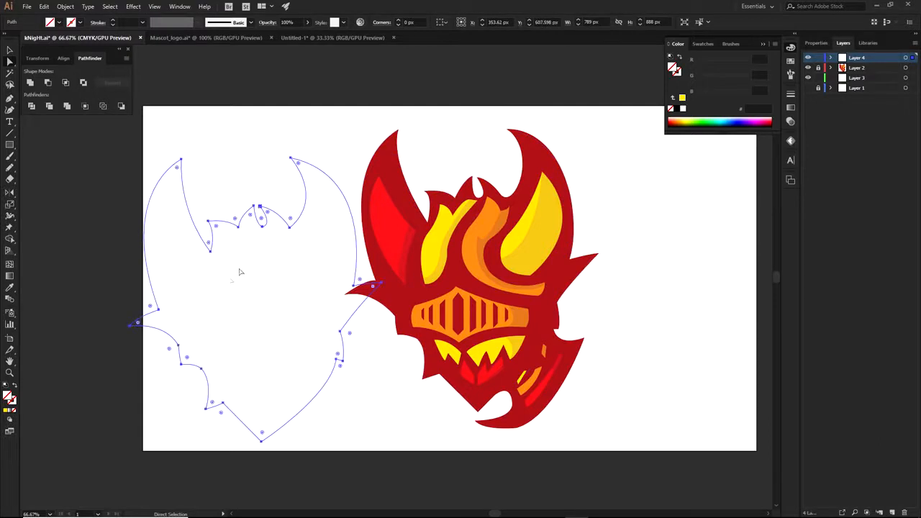
key("ctrl+z")
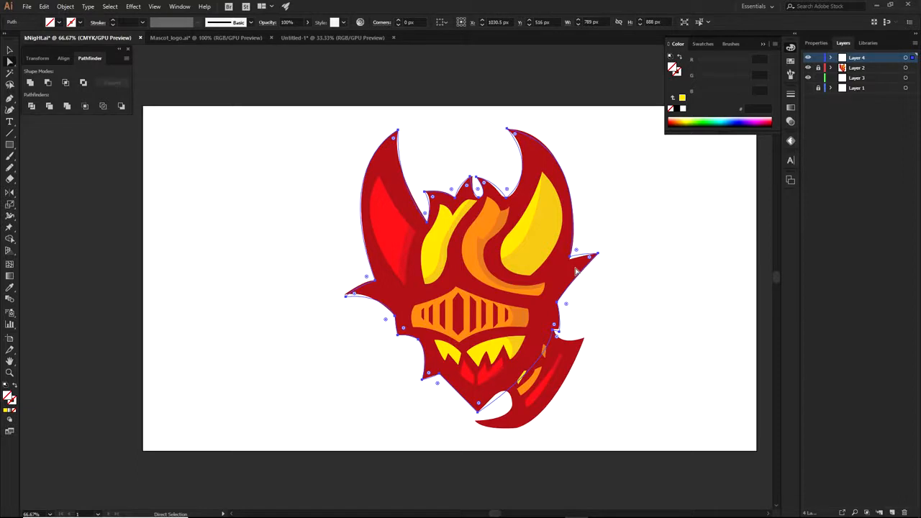
- Fill the traced helmet outline with solid yellow and hide Layer 4
left_click(6, 411)
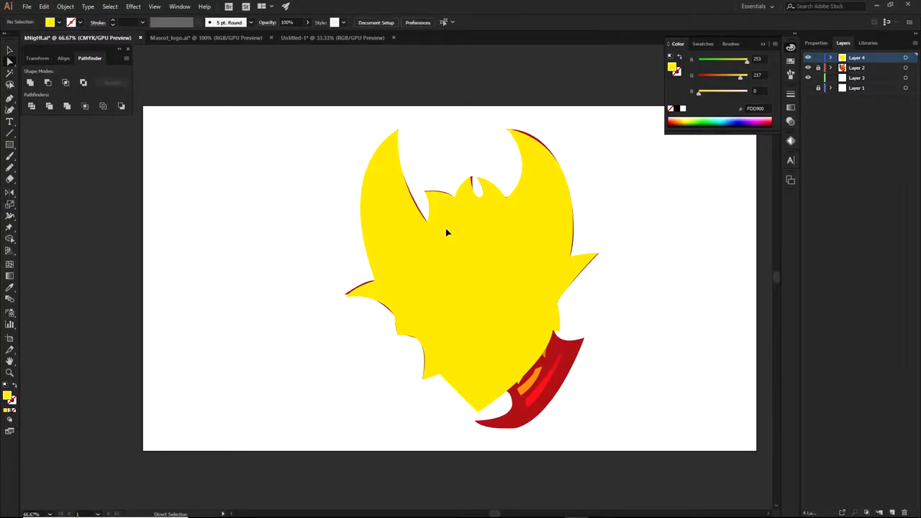
left_click(808, 58)
scroll(637, 263, "up", 1)
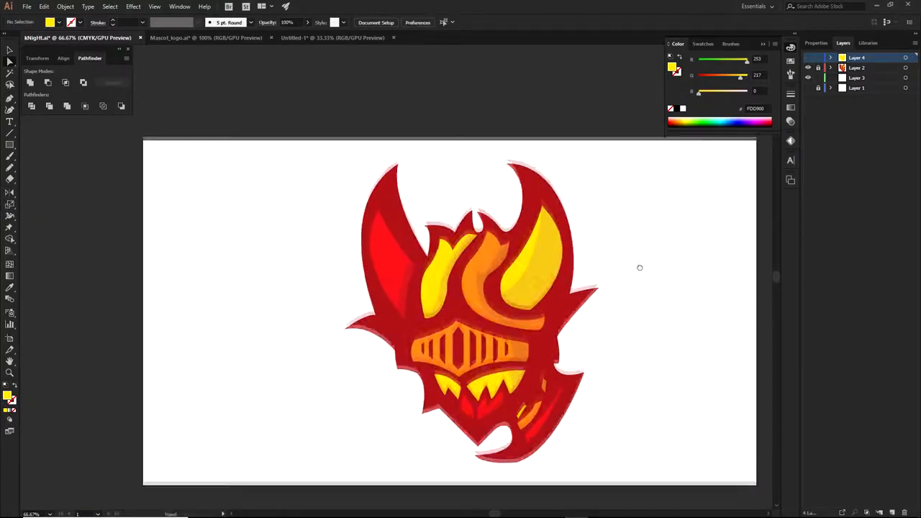
- Unlock Layer 2 and select the yellow horn fill together with its darker shading shape
scroll(505, 279, "up", 3)
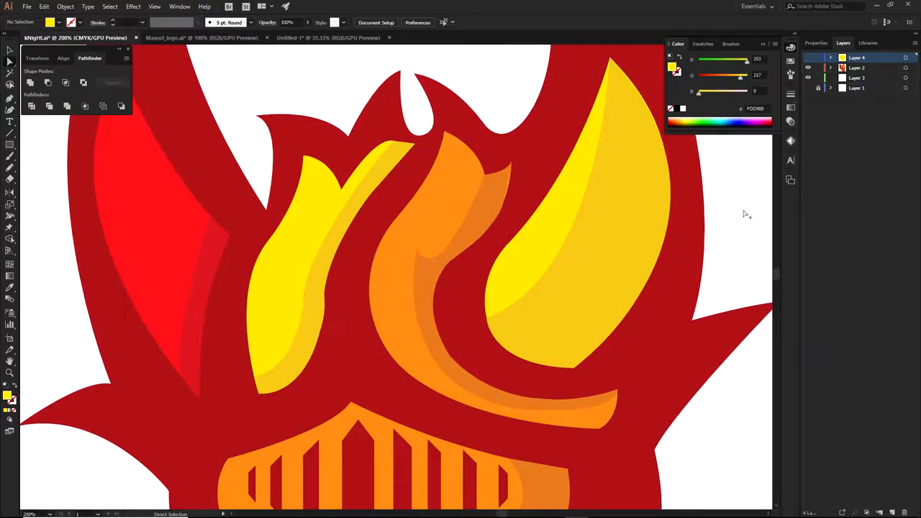
scroll(547, 333, "down", 3)
left_click(548, 333)
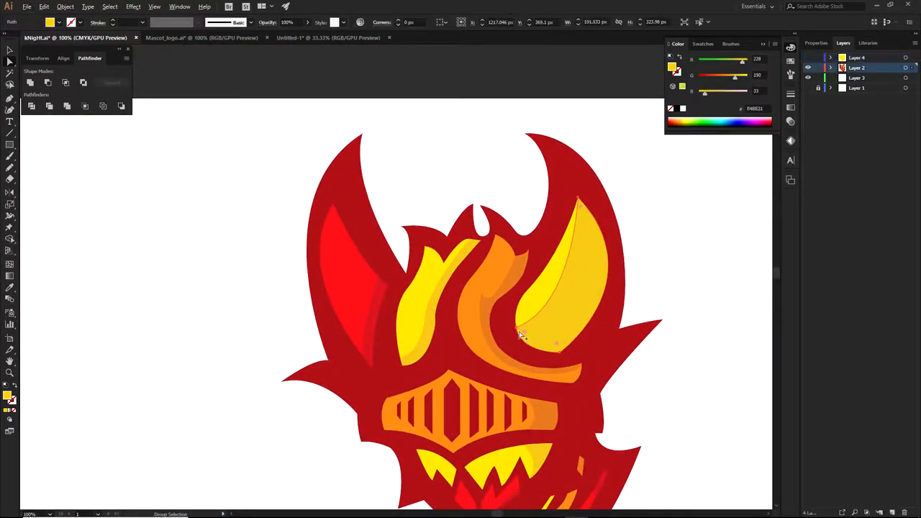
scroll(548, 333, "up", 10)
left_click(569, 345, "shift")
scroll(590, 395, "down", 2)
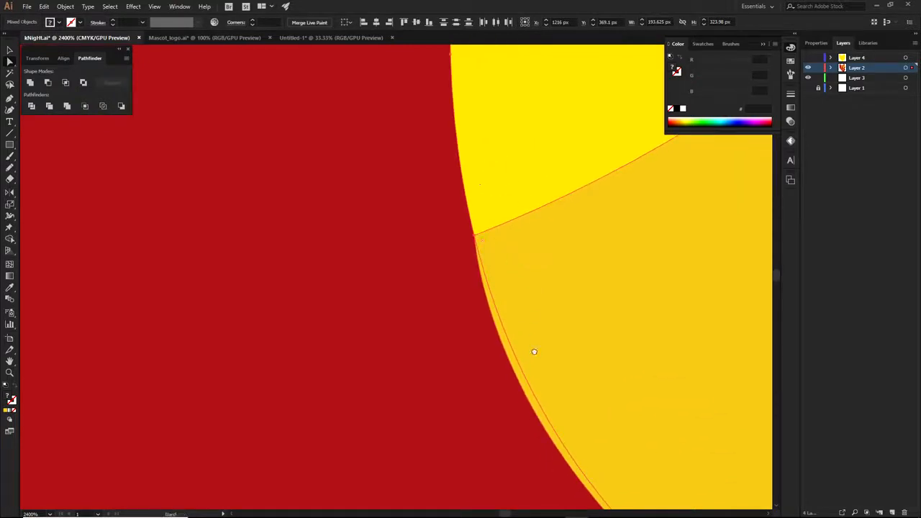
- Examine closely how the darker shading's edges line up with the yellow horn fill along its base, outer side and tip
scroll(534, 353, "up", 2)
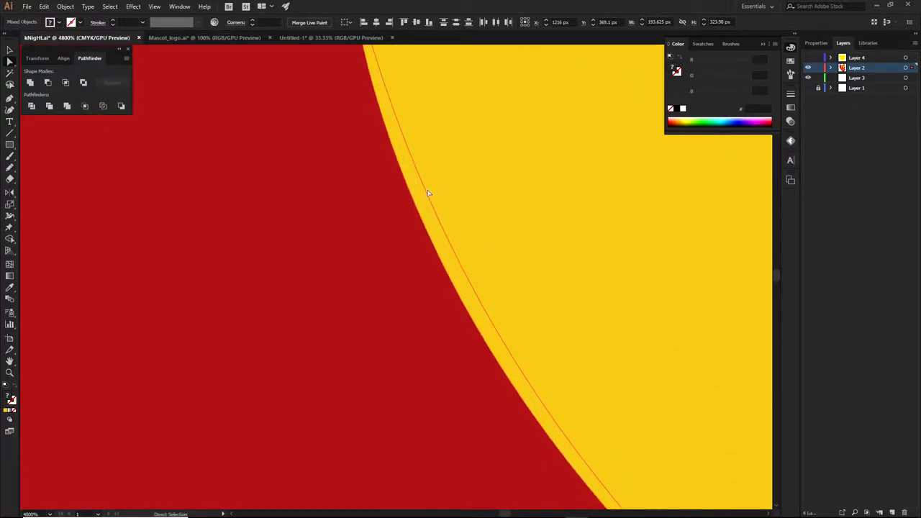
scroll(511, 229, "down", 5)
left_click_drag(551, 219, 475, 278)
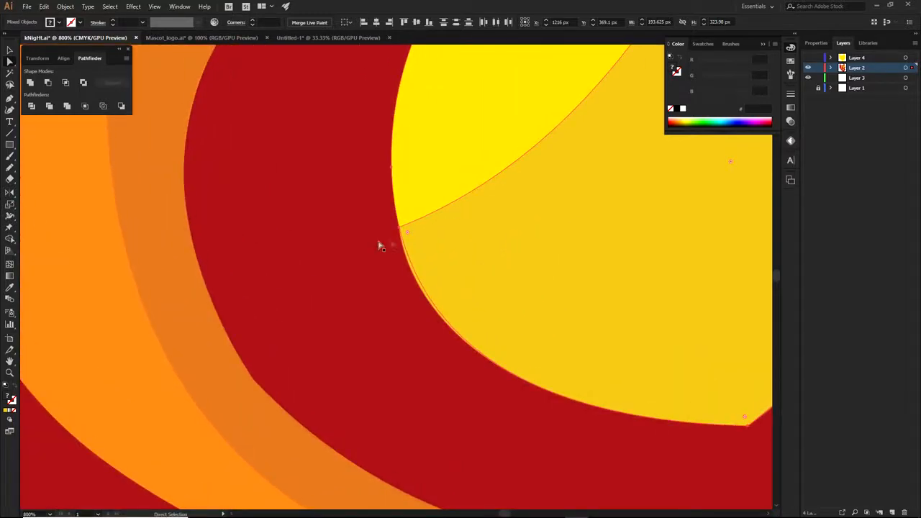
left_click_drag(469, 165, 337, 218)
scroll(471, 222, "down", 2)
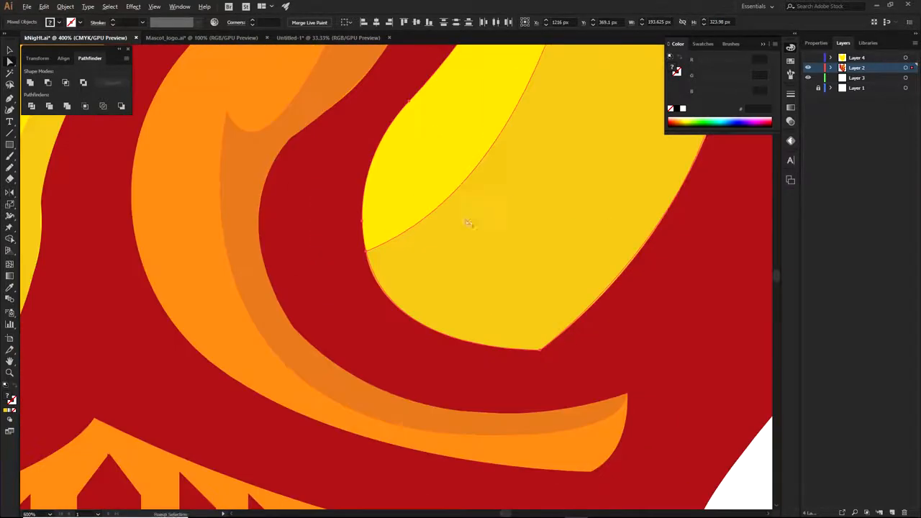
left_click_drag(473, 223, 406, 280)
scroll(543, 367, "up", 3)
scroll(515, 336, "down", 3)
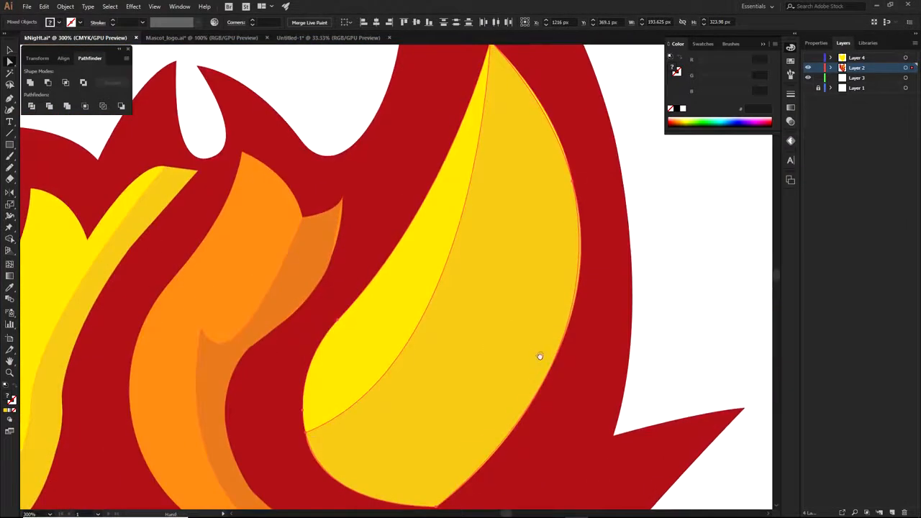
scroll(584, 284, "up", 8)
scroll(584, 285, "down", 6)
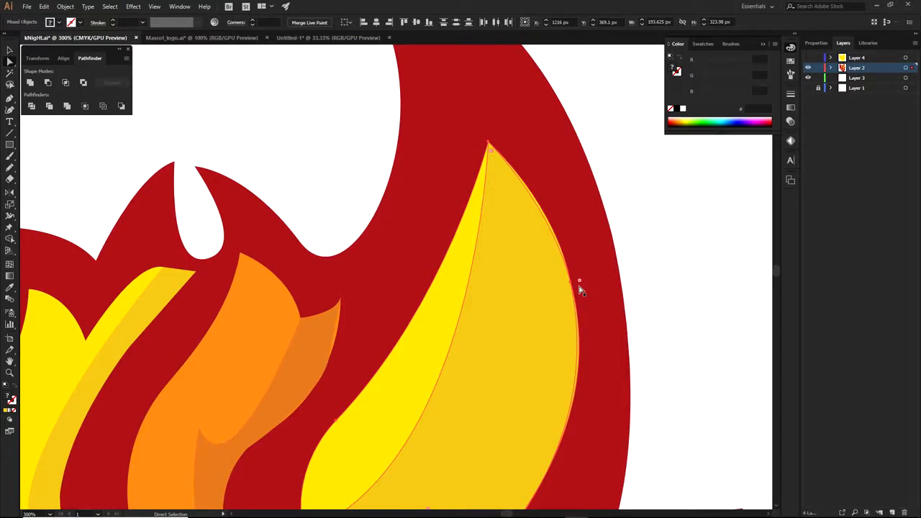
scroll(578, 278, "up", 8)
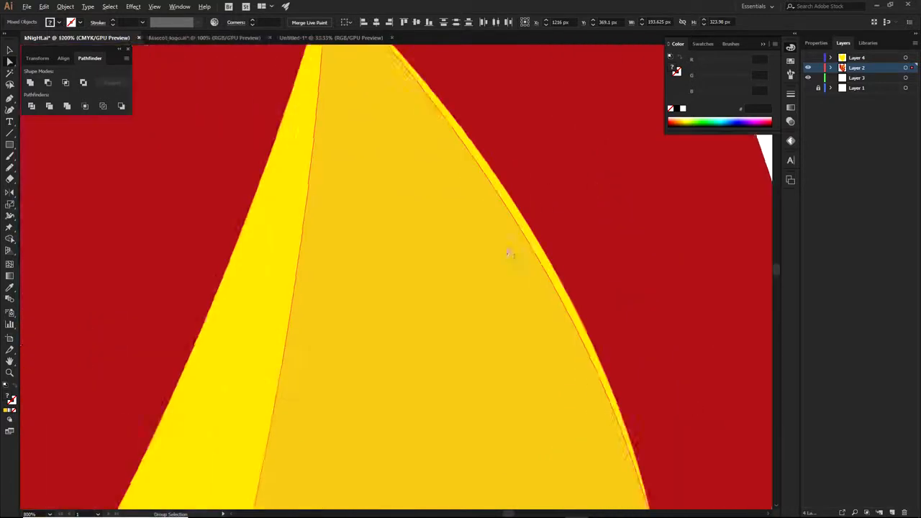
scroll(554, 214, "down", 5)
scroll(338, 185, "down", 4)
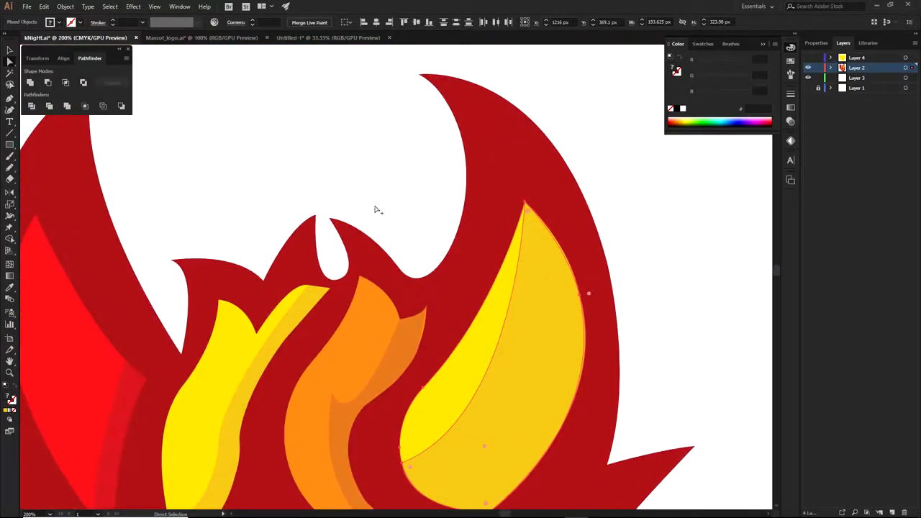
- Inspect the tiny pink stray path at the tip of the orange flame's shading and clear the selection
scroll(439, 322, "up", 8)
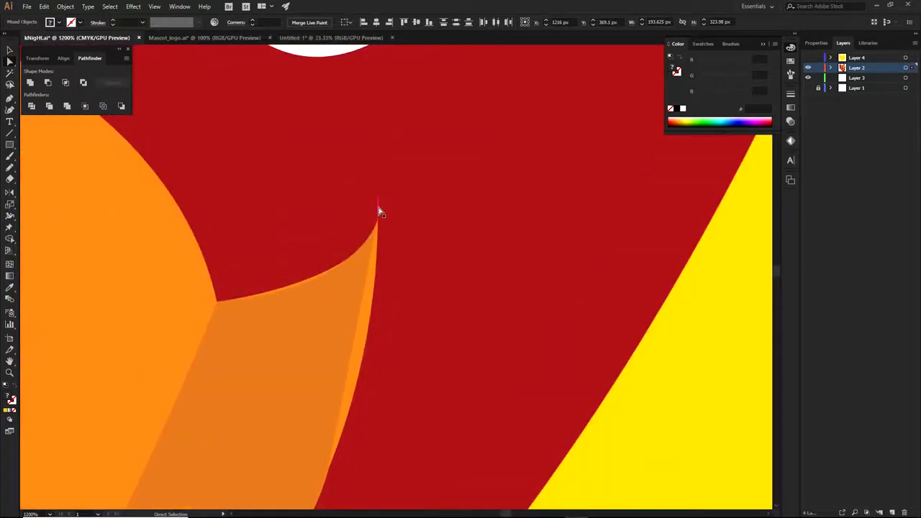
left_click(378, 207)
scroll(451, 220, "down", 8)
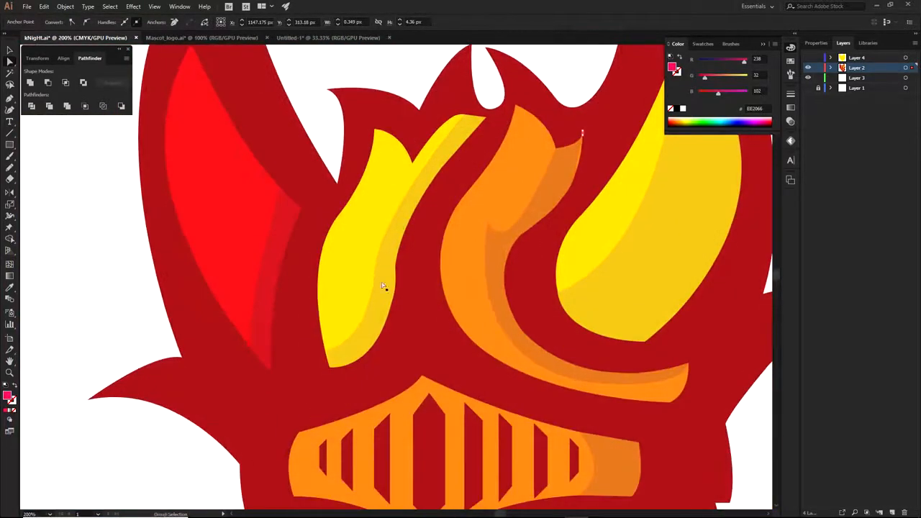
scroll(382, 286, "down", 2)
left_click_drag(364, 382, 351, 358)
left_click(564, 220)
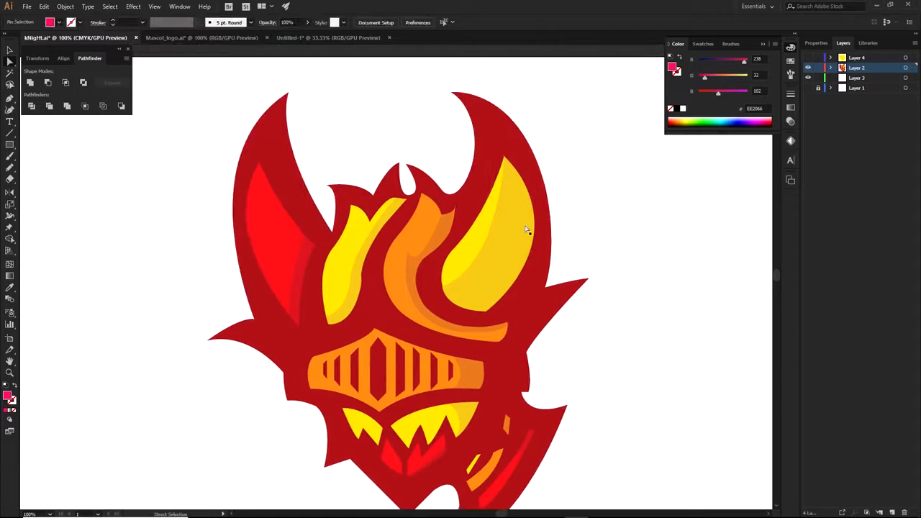
- Move the yellow horn fill's lower inner anchor point outward to widen its rounded base
scroll(464, 245, "up", 2)
left_click(518, 286)
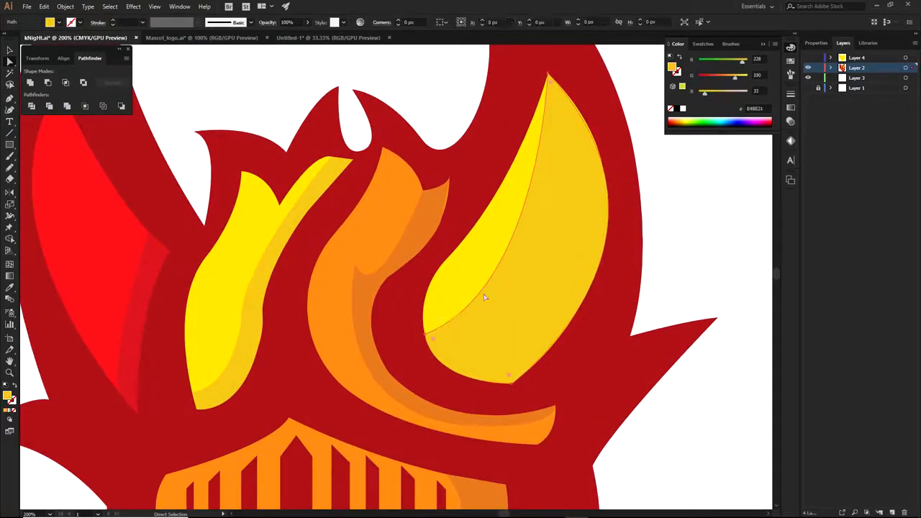
left_click(448, 261)
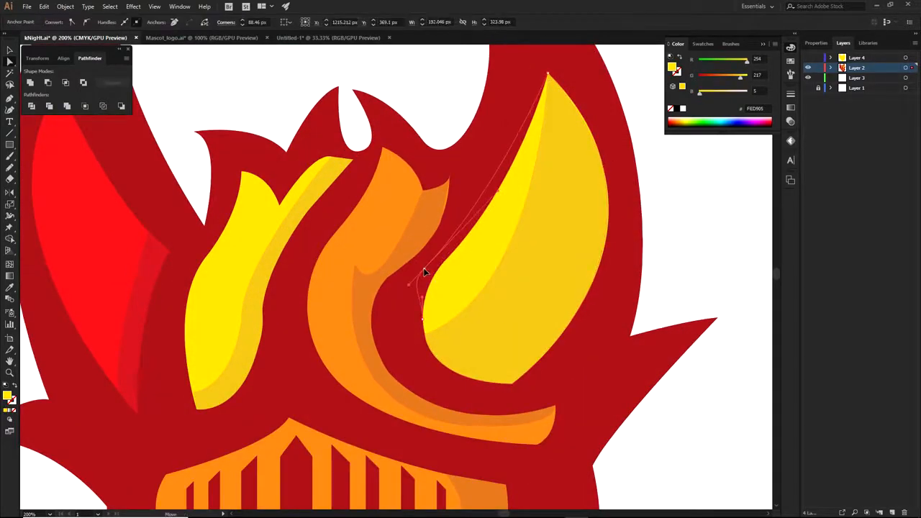
left_click(423, 319)
left_click_drag(423, 322, 412, 323)
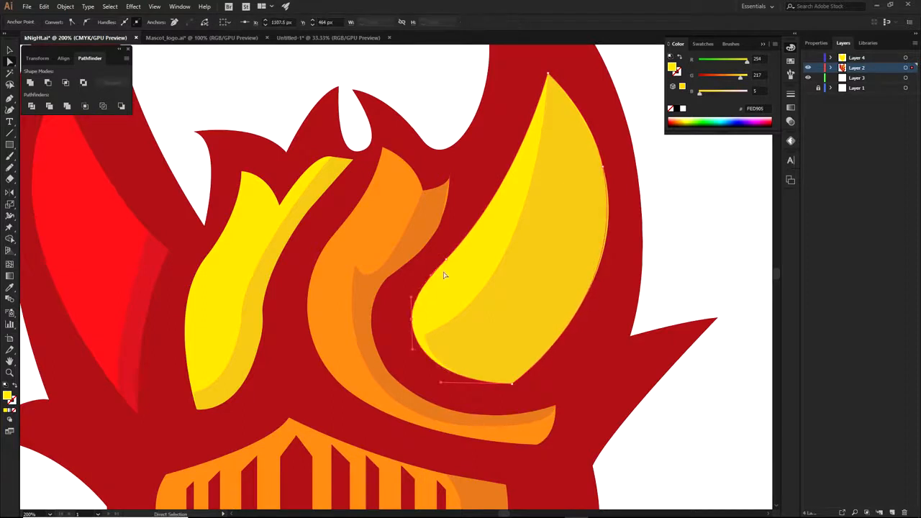
- Shift the darker shading's lower corner anchor to meet the widened edge of the yellow horn fill
key("ctrl+equal")
key("ctrl+equal")
left_click(458, 341)
left_click_drag(457, 342, 442, 349)
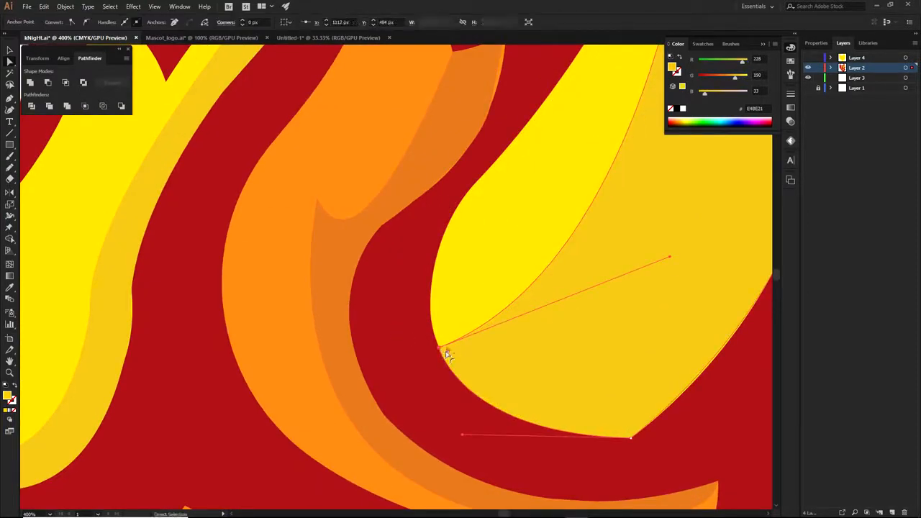
- Try trimming the horn shading against the yellow fill with the Shape Builder, undoing each attempt
key("ctrl+equal")
key("ctrl+equal")
key("ctrl+equal")
key("ctrl+equal")
key("ctrl+equal")
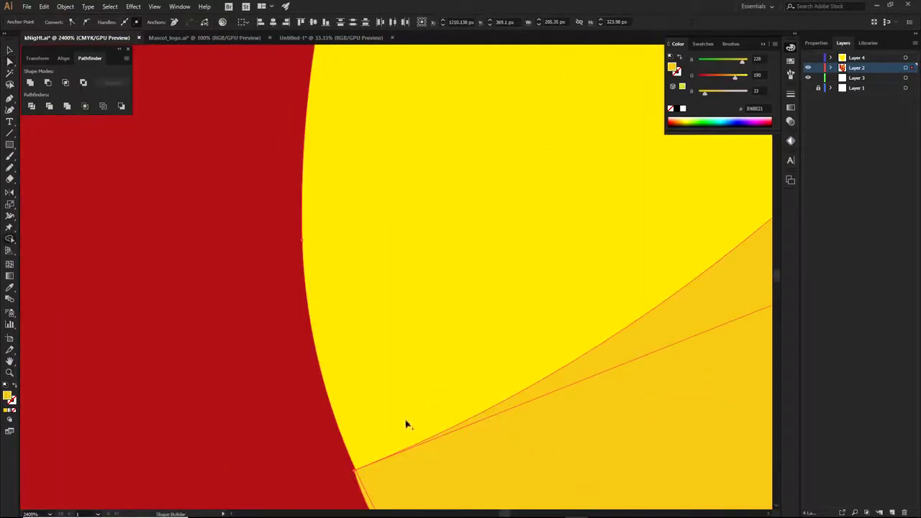
scroll(405, 425, "down", 4)
scroll(442, 313, "up", 4)
left_click(444, 342, "alt")
scroll(444, 342, "down", 4)
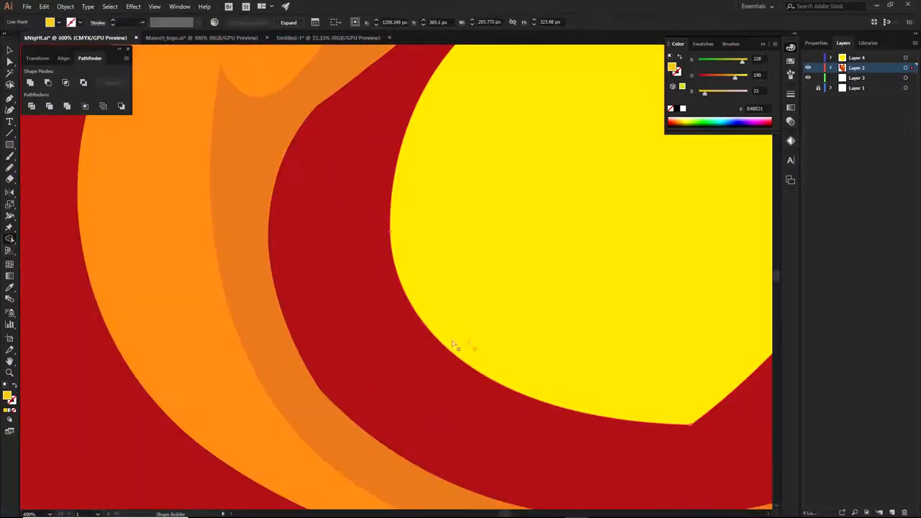
key("ctrl+z")
left_click(651, 338, "alt")
key("ctrl+z")
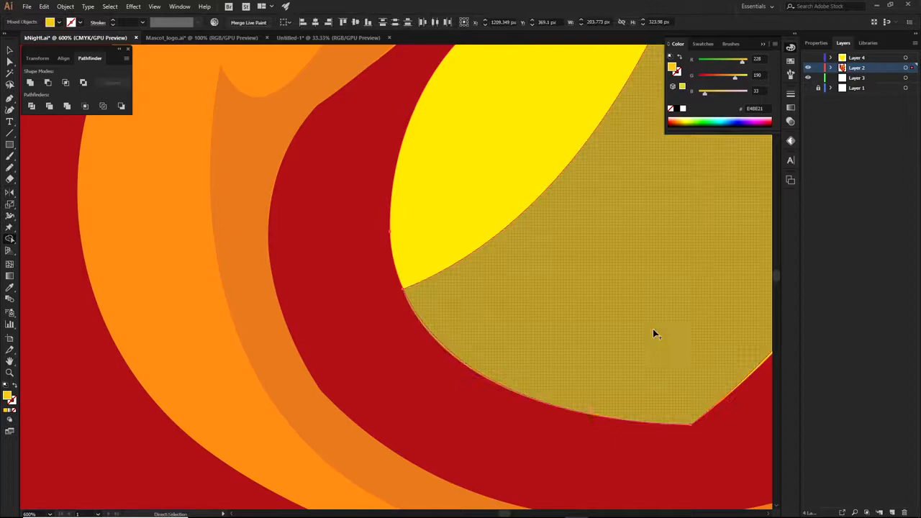
- Pull the direction handle of the horn shading's tip outward so its outer edge bulges further
left_click_drag(764, 317, 485, 334)
key("a")
left_click(412, 439)
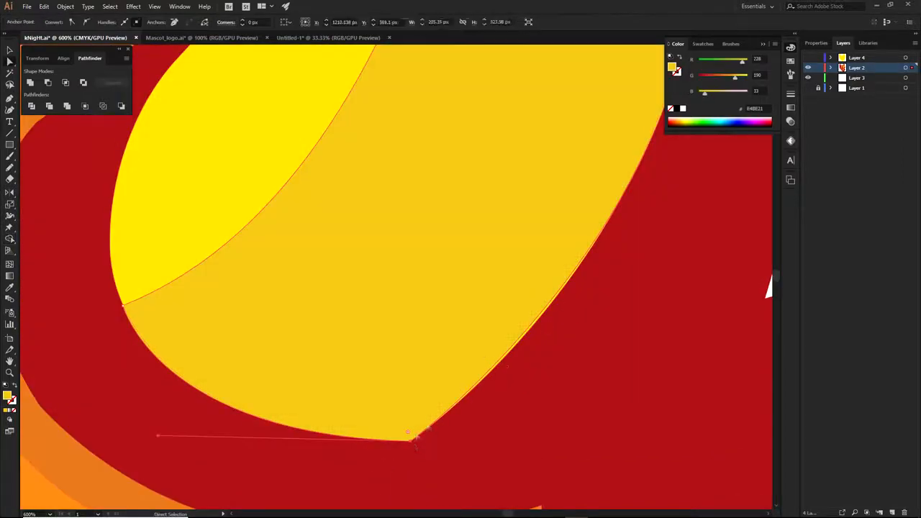
scroll(452, 373, "down", 2)
scroll(520, 368, "down", 2)
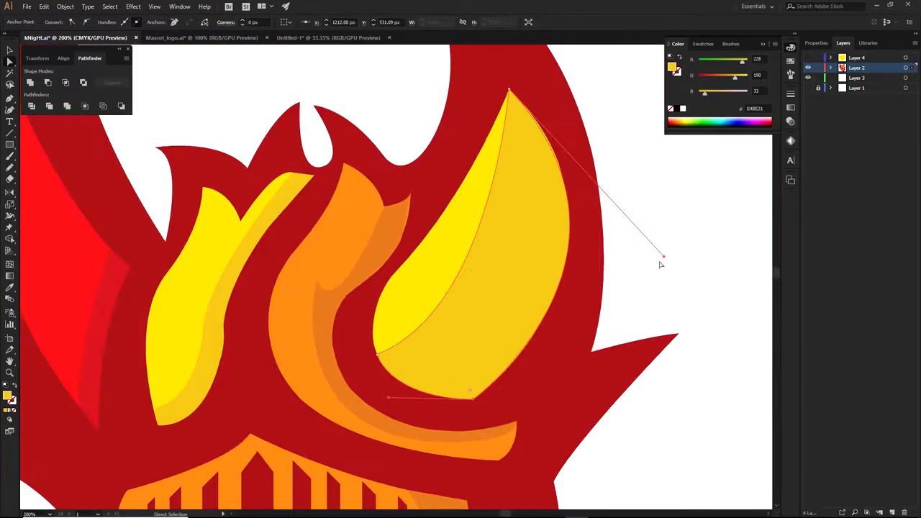
left_click_drag(665, 260, 669, 270)
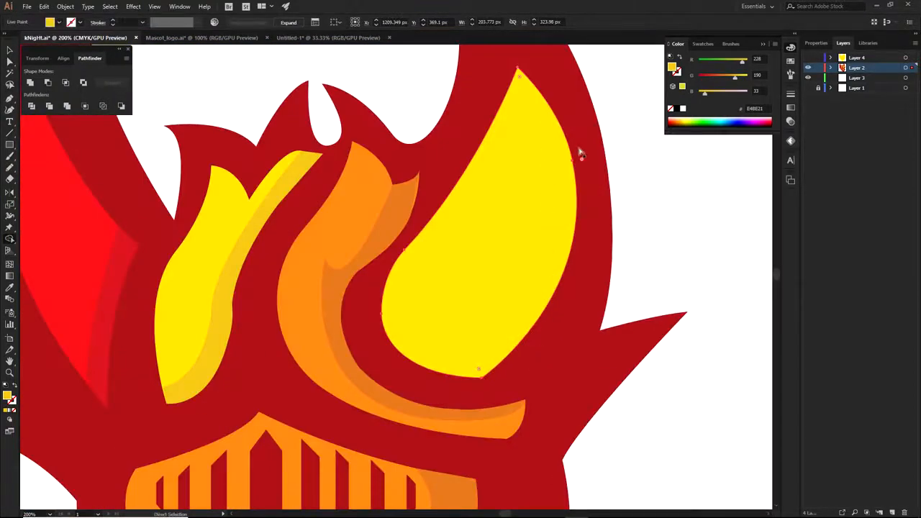
- Try removing the horn shading with the Shape Builder, undo the removal, and lock Layer 2
left_click(579, 153)
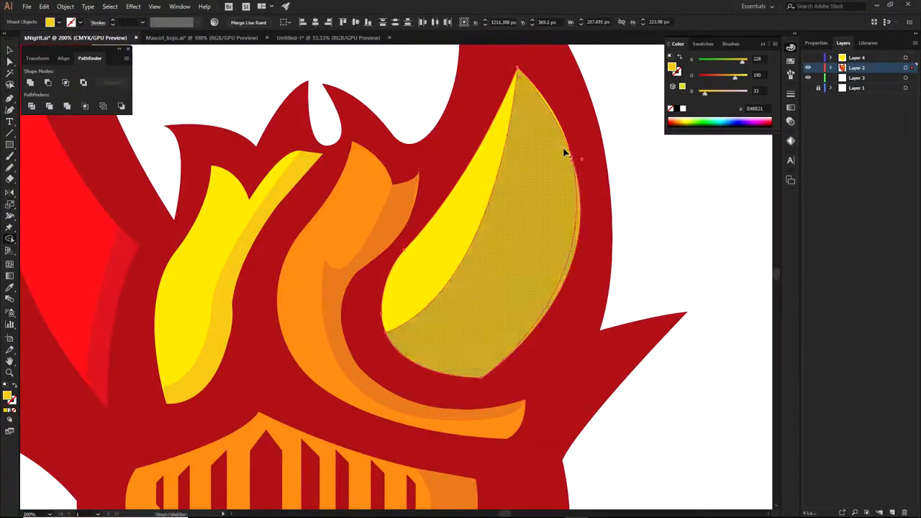
key("a")
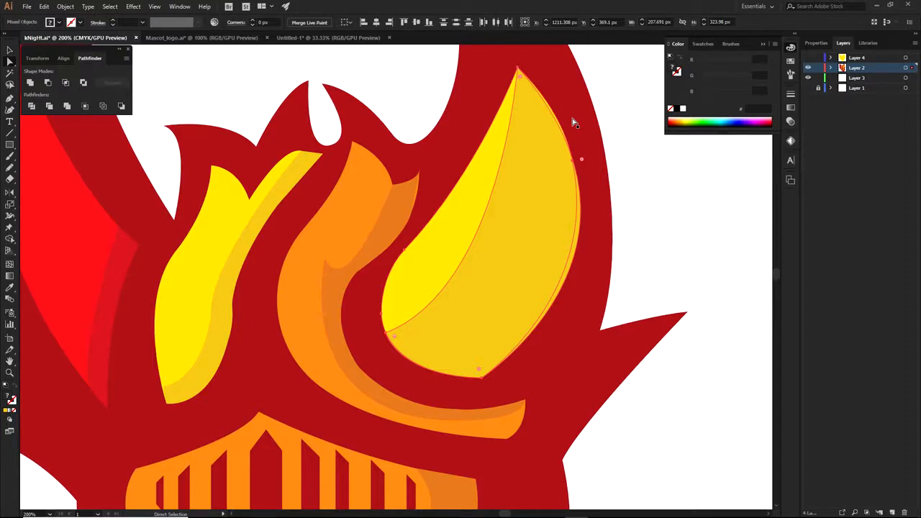
left_click(639, 159)
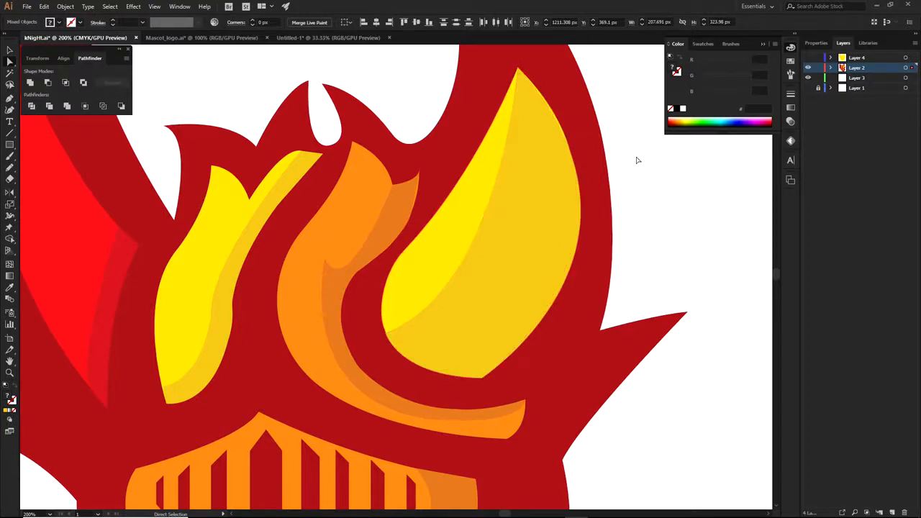
scroll(646, 174, "down", 1)
scroll(642, 229, "up", 2)
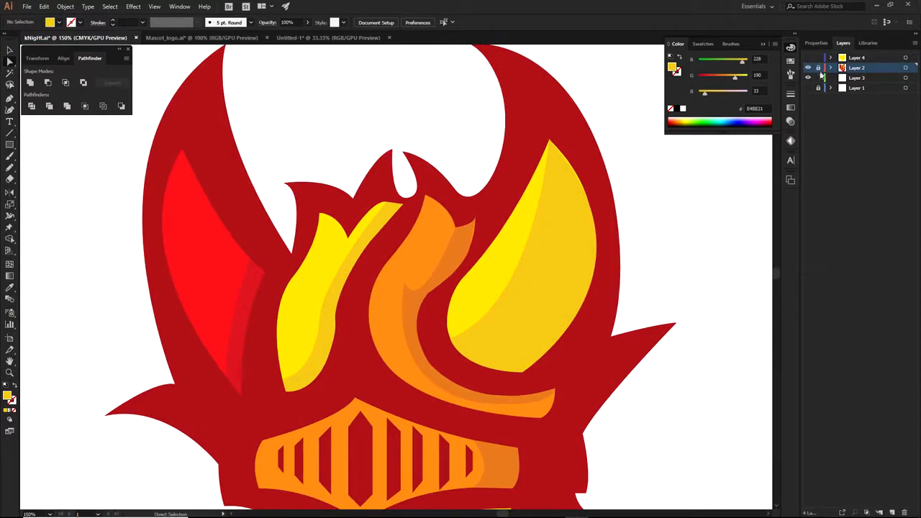
- Add a new layer above Layer 4 and trace the right horn's yellow fill as a closed, unfilled path with the Pen tool
left_click(891, 510)
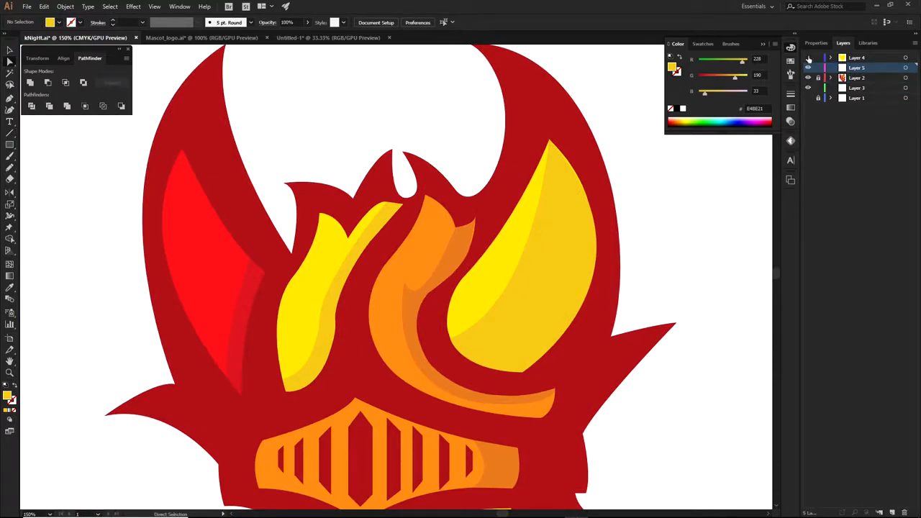
left_click_drag(856, 69, 857, 56)
key("p")
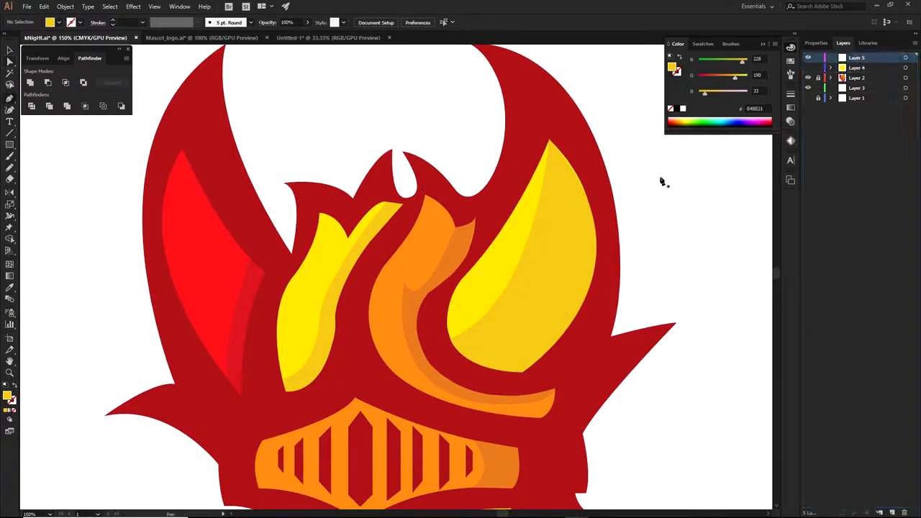
scroll(454, 309, "up", 2)
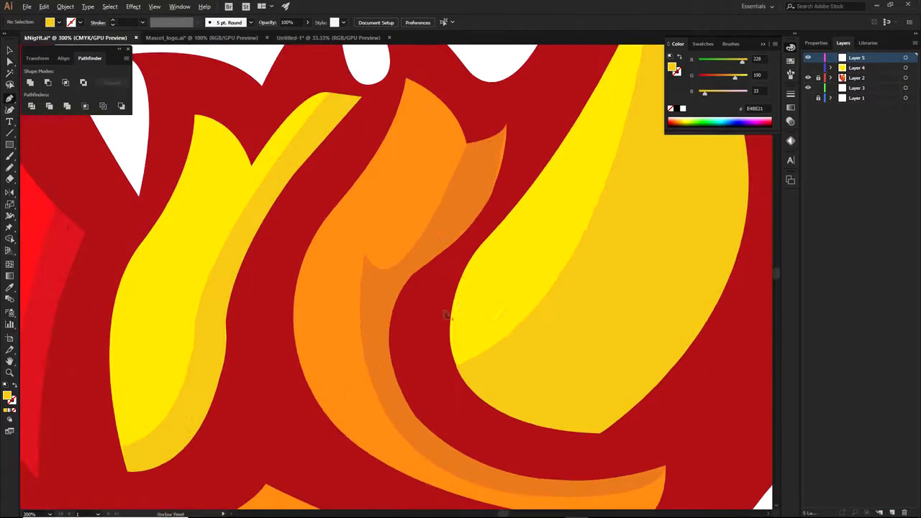
left_click(478, 250)
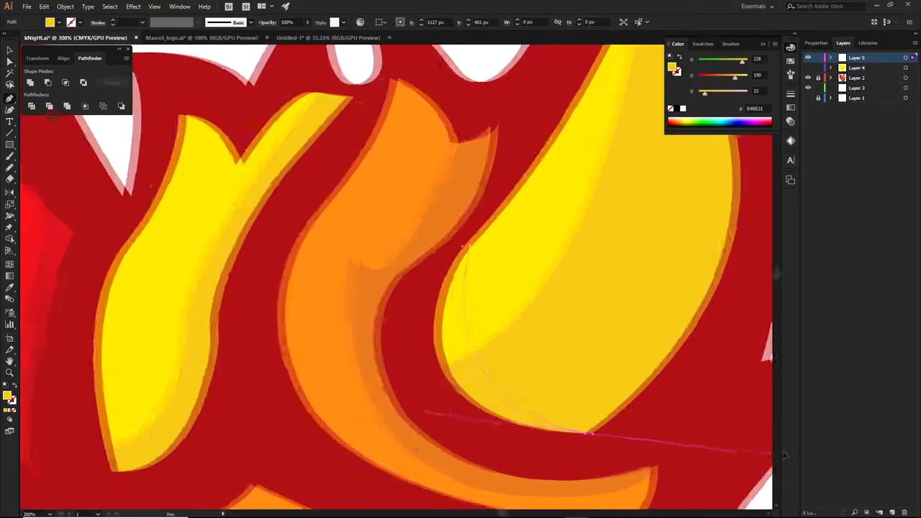
left_click_drag(784, 455, 656, 442)
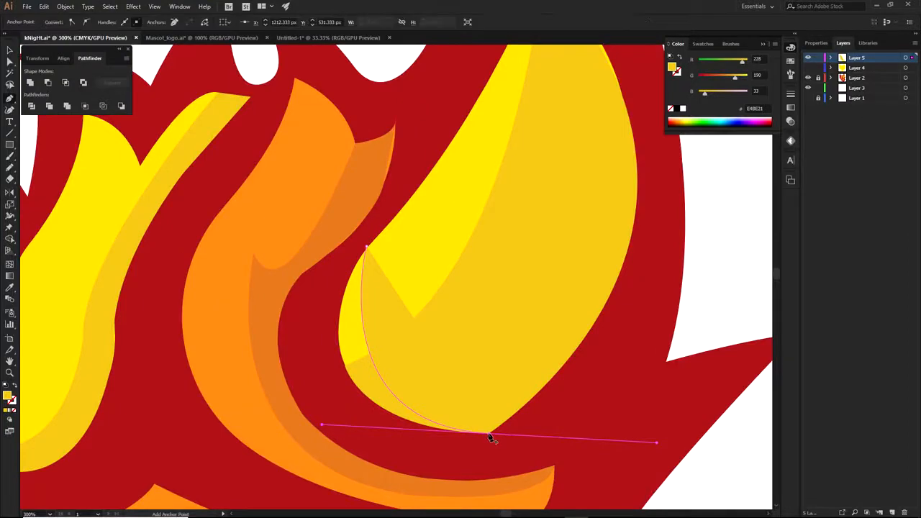
scroll(499, 396, "down", 3)
left_click_drag(515, 259, 435, 173)
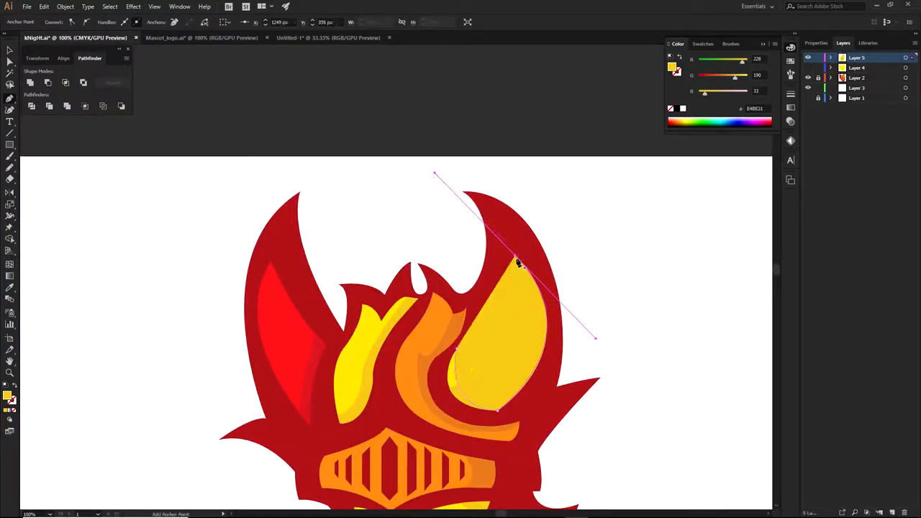
left_click(516, 261)
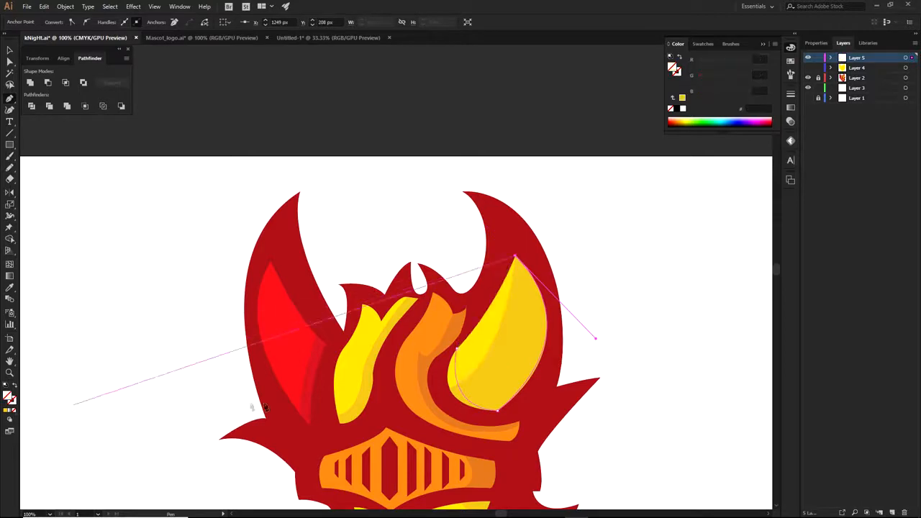
scroll(405, 392, "up", 1)
left_click_drag(458, 350, 405, 398)
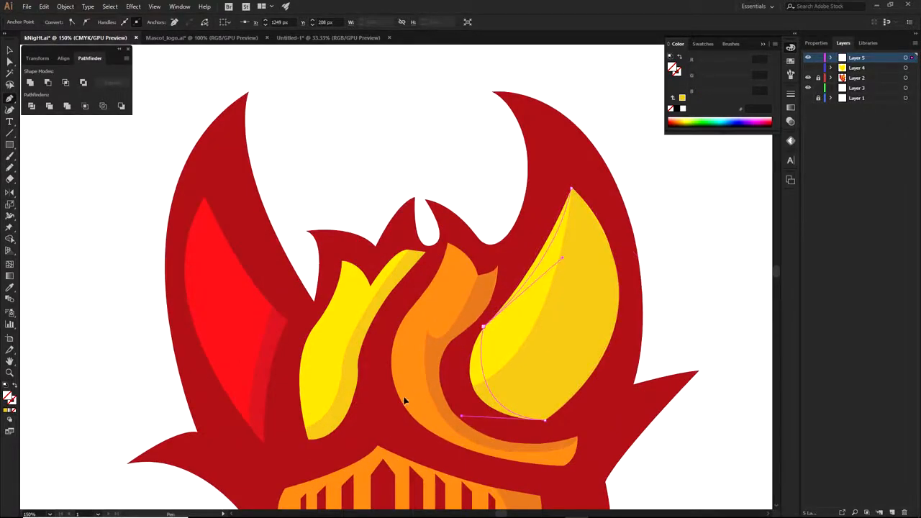
- Trace the left horn's red fill as a second closed, unfilled path on Layer 5, extending its tip slightly upward
left_click_drag(264, 359, 436, 325)
left_click(459, 289)
left_click_drag(434, 412, 439, 447)
left_click(434, 414)
left_click_drag(375, 166, 427, 91)
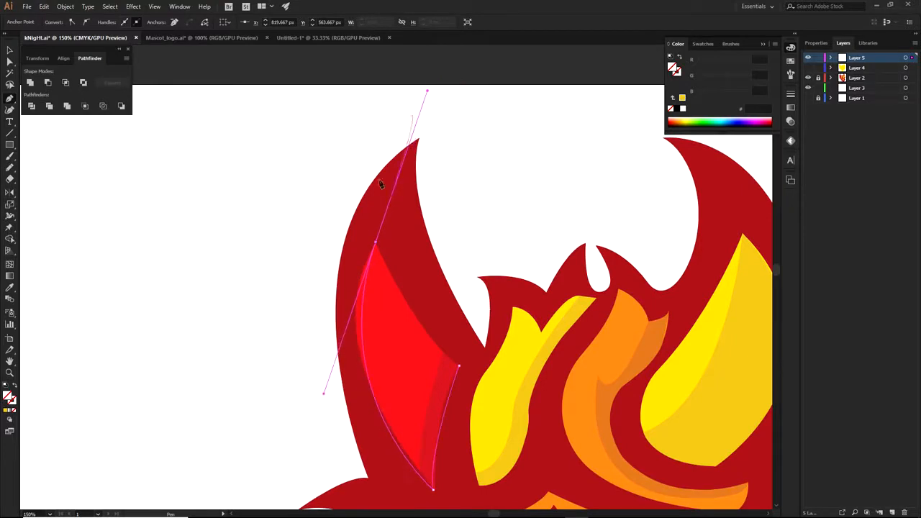
left_click_drag(375, 242, 308, 374)
left_click_drag(459, 368, 512, 417)
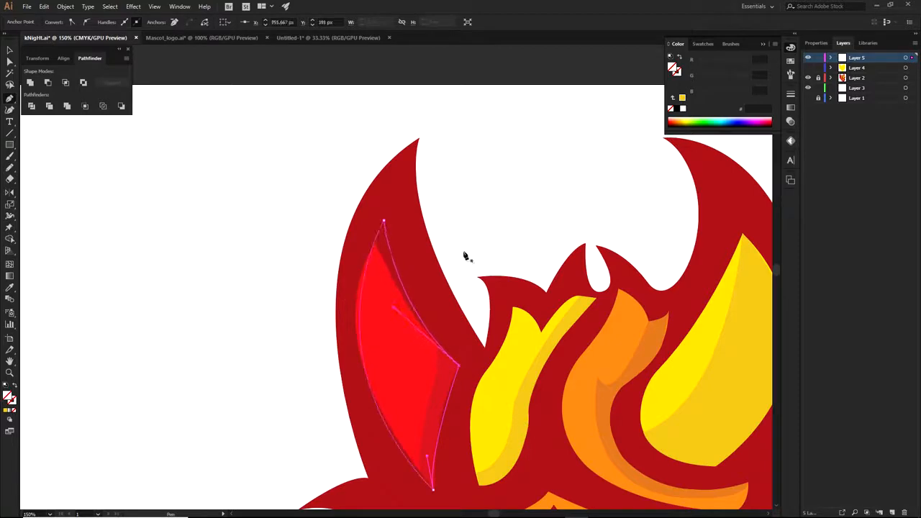
left_click_drag(518, 276, 391, 215)
left_click(400, 175, "ctrl")
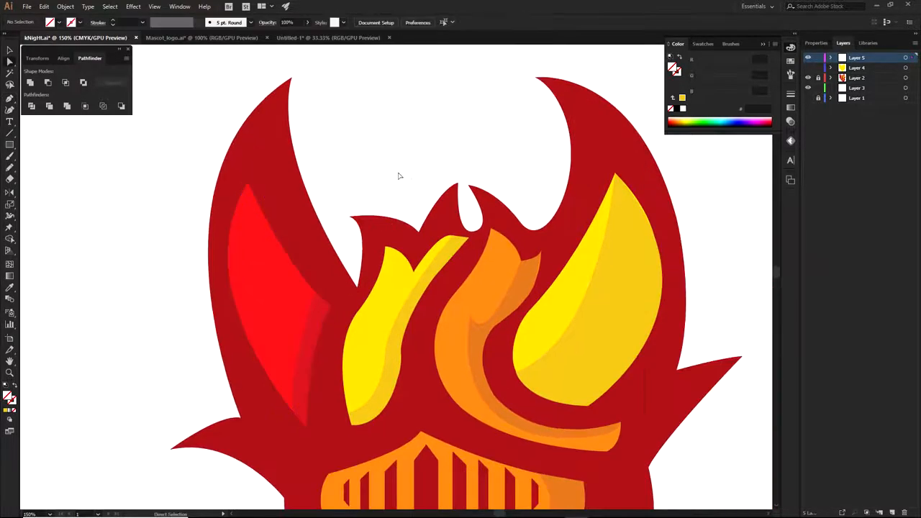
- Hide Layer 2, show Layer 4, and cut both traced horn shapes out of the yellow silhouette with the Shape Builder
left_click(807, 78)
left_click(807, 67)
key("ctrl+1")
key("ctrl+a")
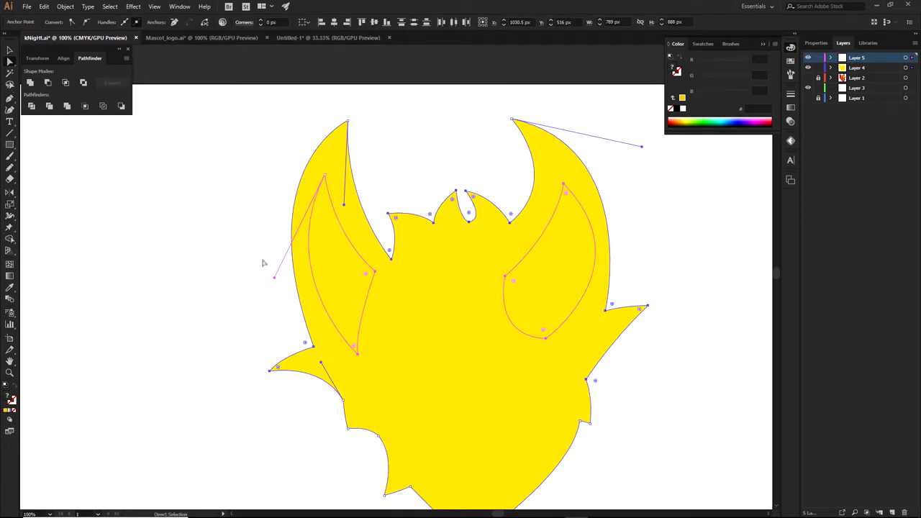
left_click_drag(292, 220, 676, 441)
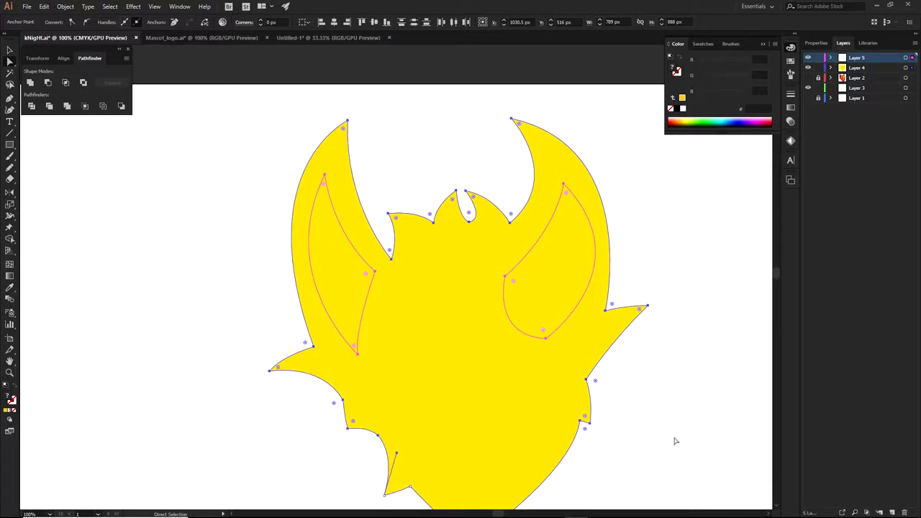
key("shift+m")
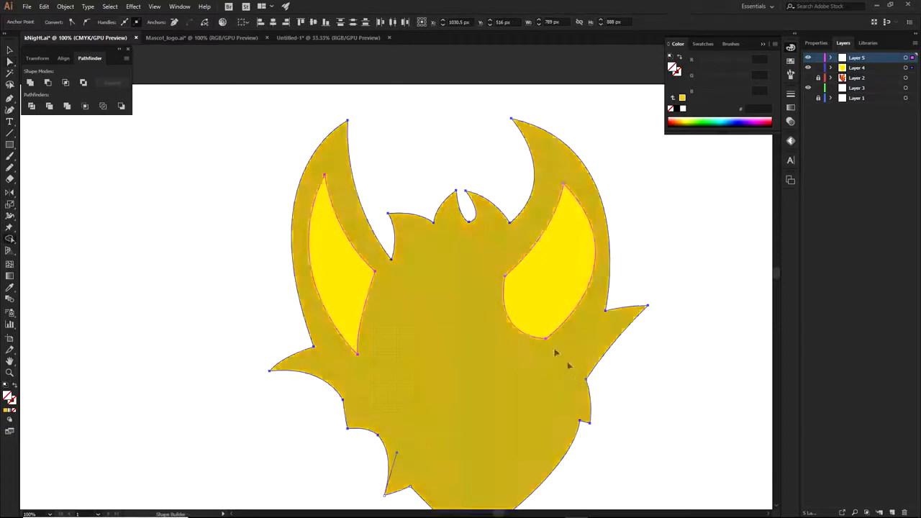
left_click(365, 279, "alt")
left_click(545, 290, "alt")
key("ctrl+shift+a")
left_click_drag(639, 317, 633, 312)
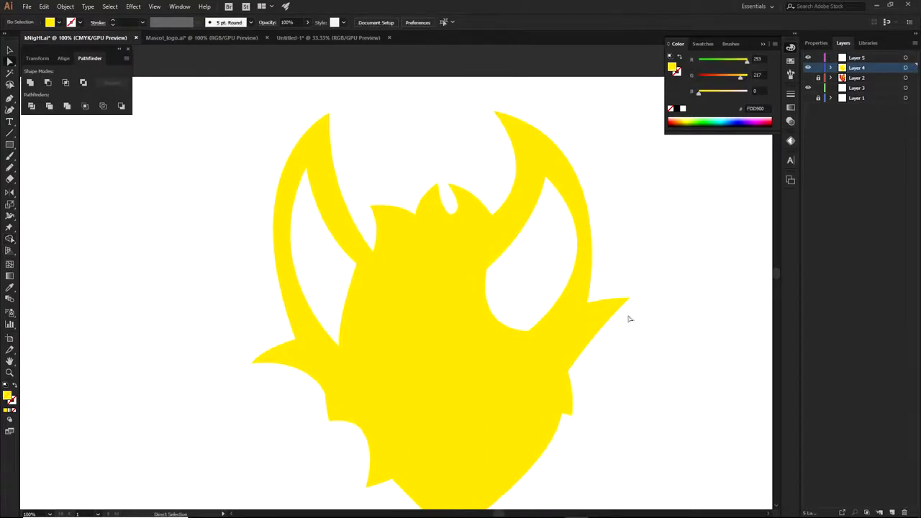
- Recolor the helmet silhouette with the near-black fill 19170F
left_click(502, 338)
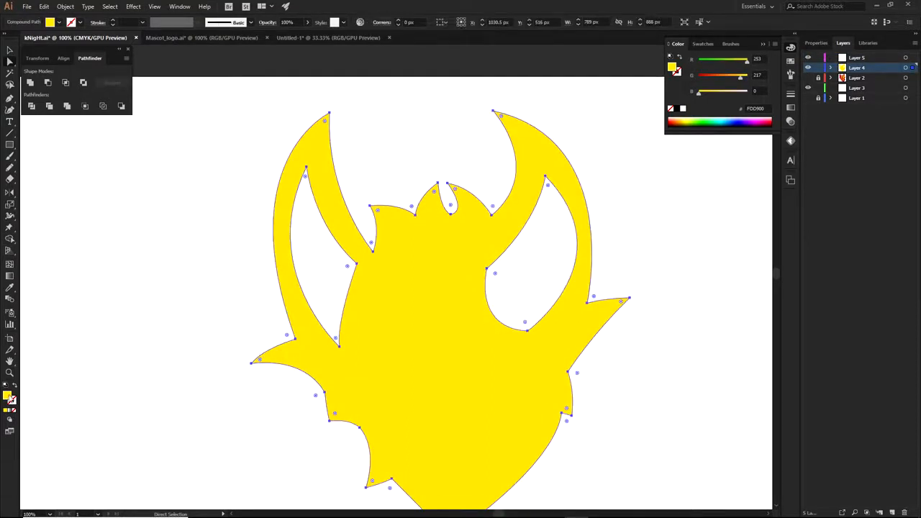
double_click(8, 396)
left_click_drag(326, 337, 305, 337)
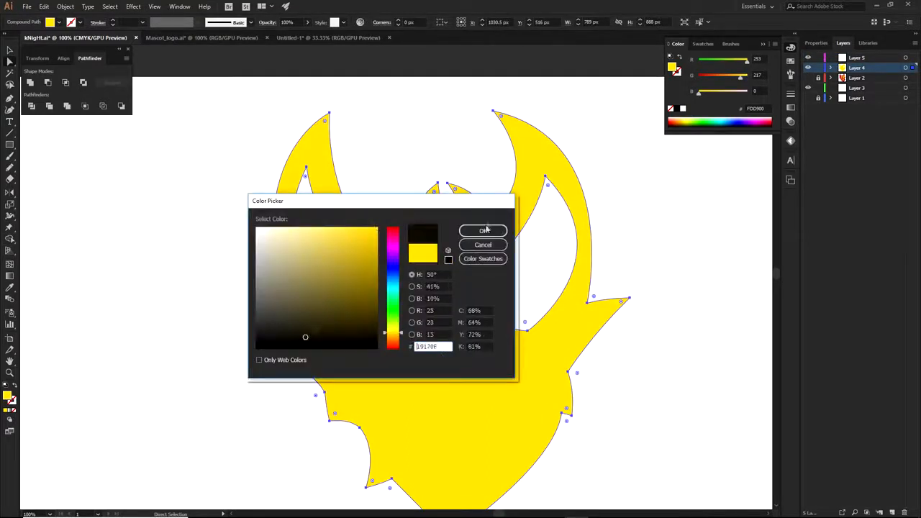
left_click(483, 230)
left_click(525, 273)
left_click_drag(525, 273, 491, 358)
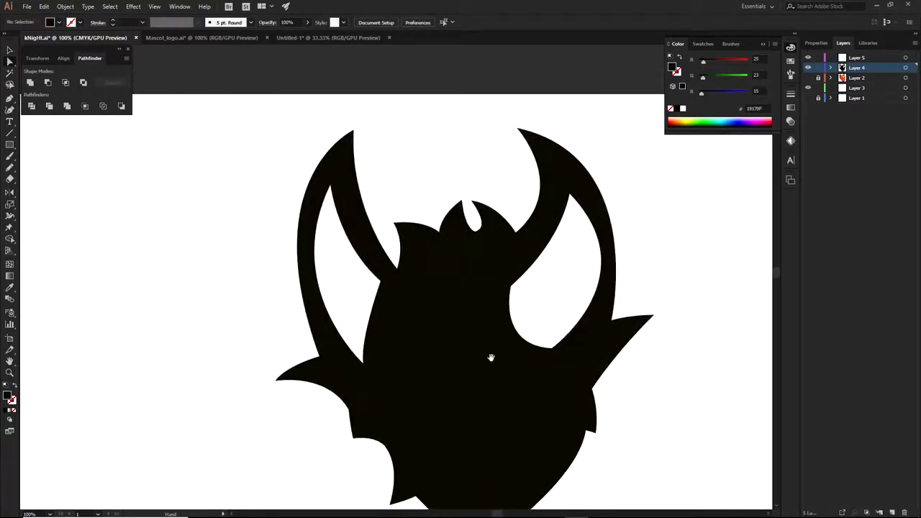
- Add a layer beneath Layer 4, draw a rough polygon covering the right horn's opening, and fill it bright yellow (FFE900)
left_click(893, 511)
left_click_drag(865, 74, 863, 87)
key("p")
left_click(494, 284)
left_click(497, 349)
left_click(556, 358)
left_click(599, 314)
left_click(610, 274)
left_click(611, 225)
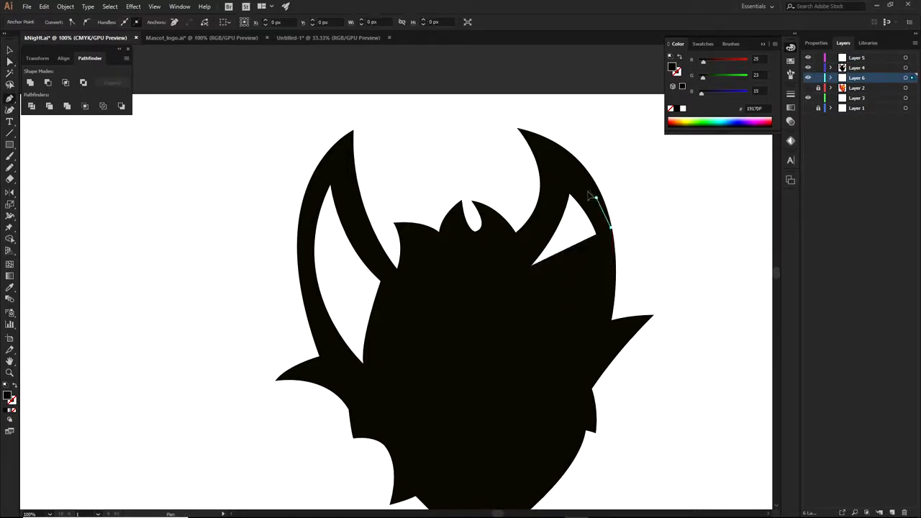
left_click(598, 198)
left_click(569, 180)
left_click(542, 227)
left_click(533, 259)
left_click(494, 284)
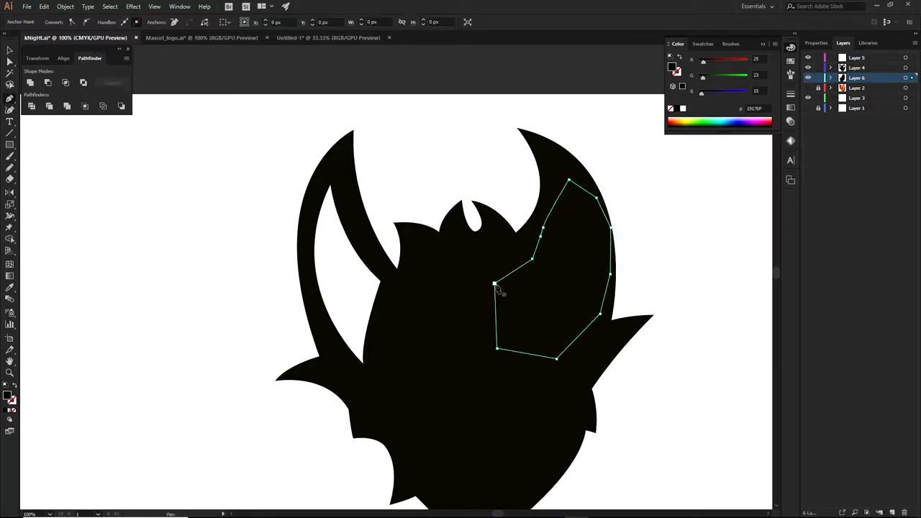
left_click(689, 121)
left_click(648, 199, "ctrl")
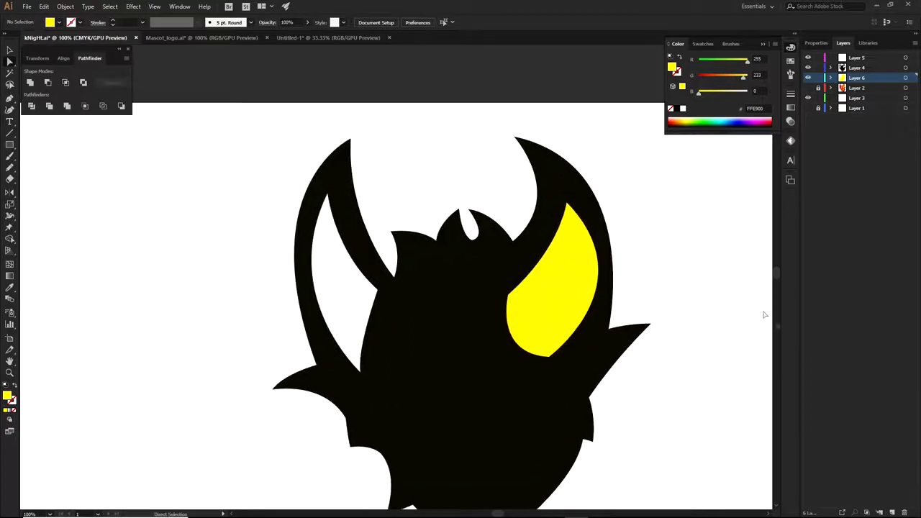
- Add a layer above Layer 6 and draw the horn's shading path across the yellow fill and around its outer edge
left_click(889, 513)
key("p")
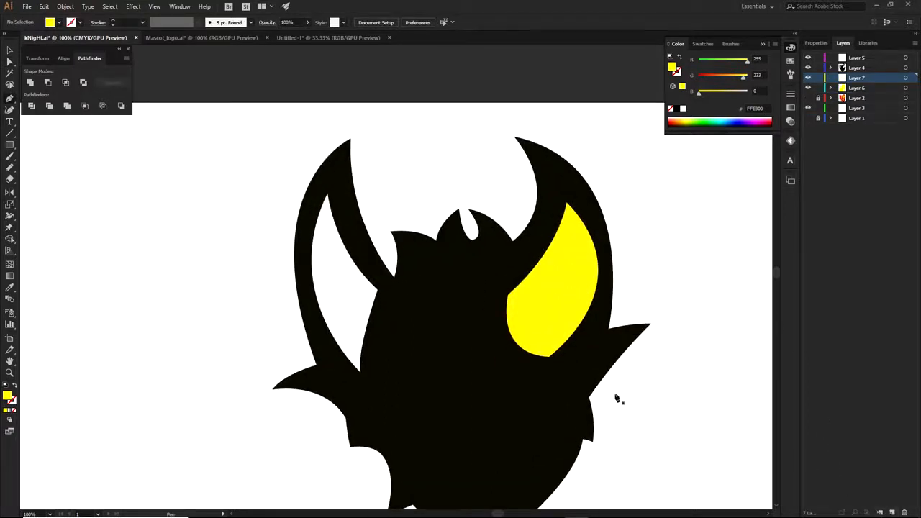
left_click(499, 338)
left_click_drag(586, 216, 581, 124)
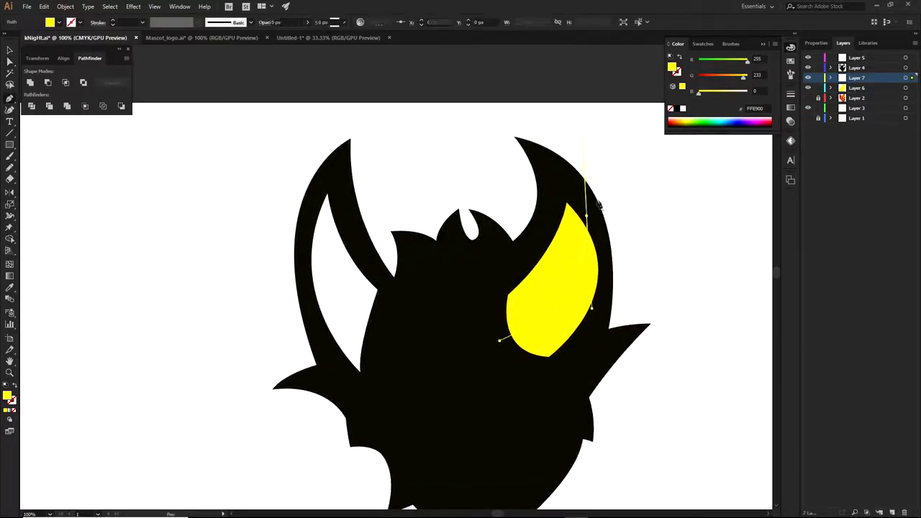
left_click(587, 216)
left_click(603, 255)
left_click(605, 309)
left_click(575, 352)
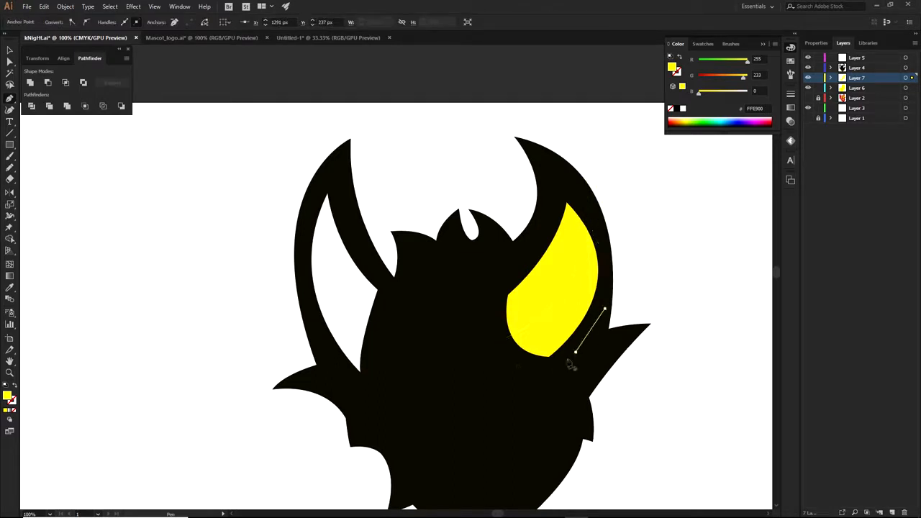
left_click(551, 370)
left_click(509, 362)
- Compare the new horn with the original artwork on Layer 2, restore the layer visibility, and close the shading path
left_click(807, 98)
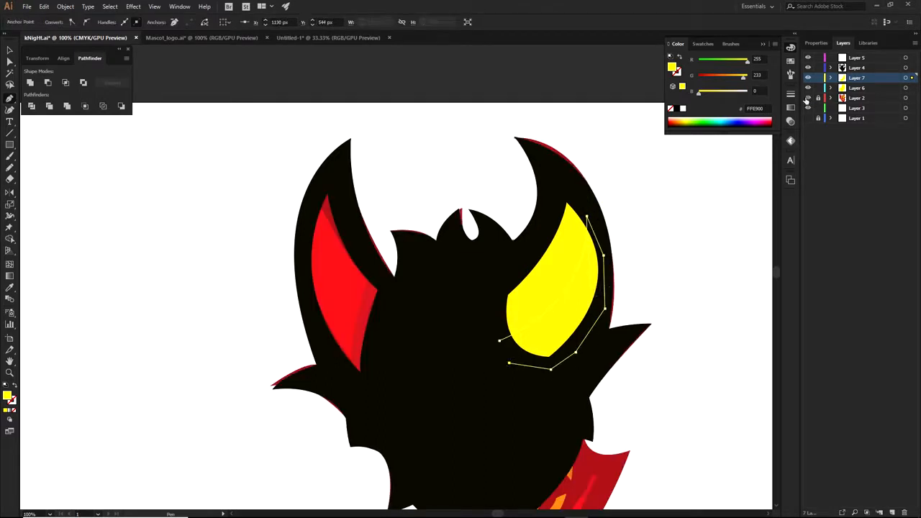
left_click(809, 59)
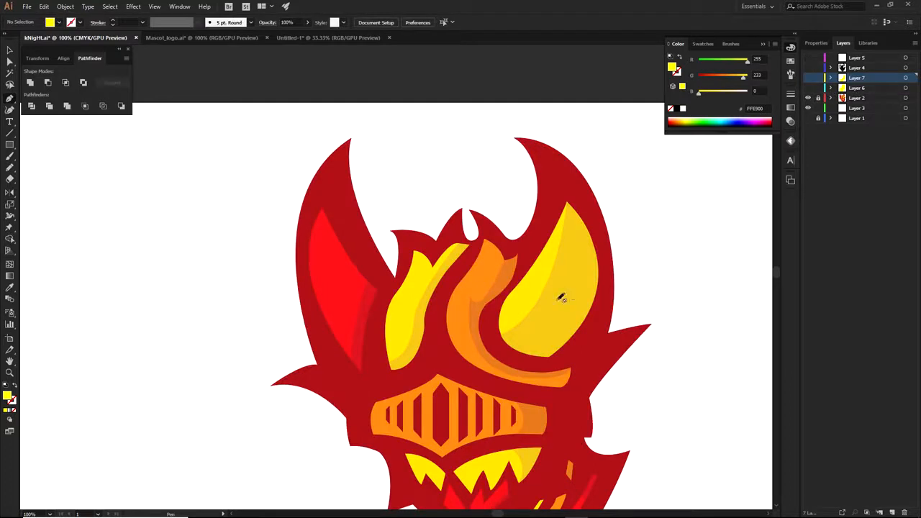
left_click_drag(806, 59, 806, 90)
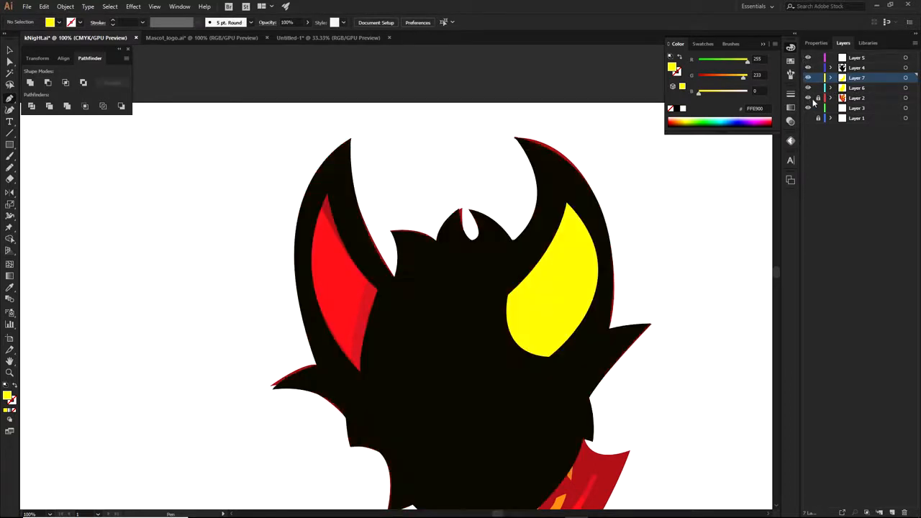
left_click(807, 98)
left_click(532, 330, "ctrl")
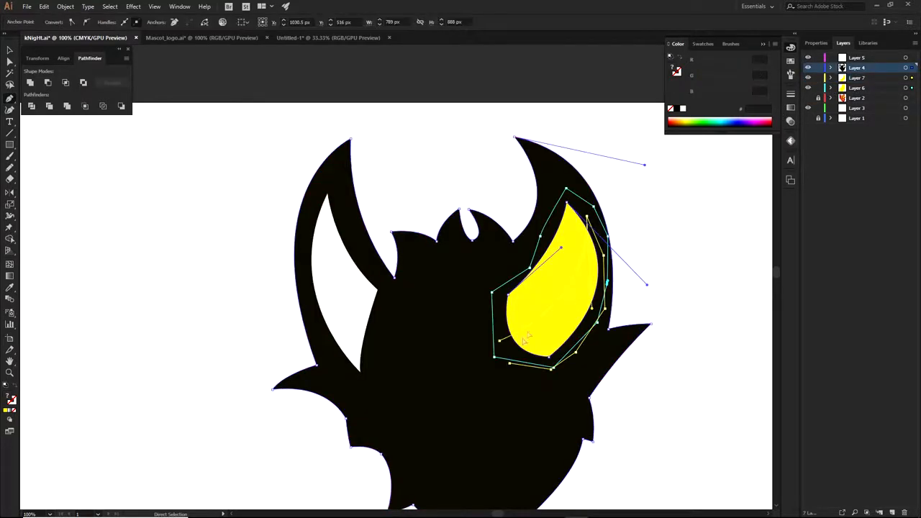
left_click(501, 339, "ctrl")
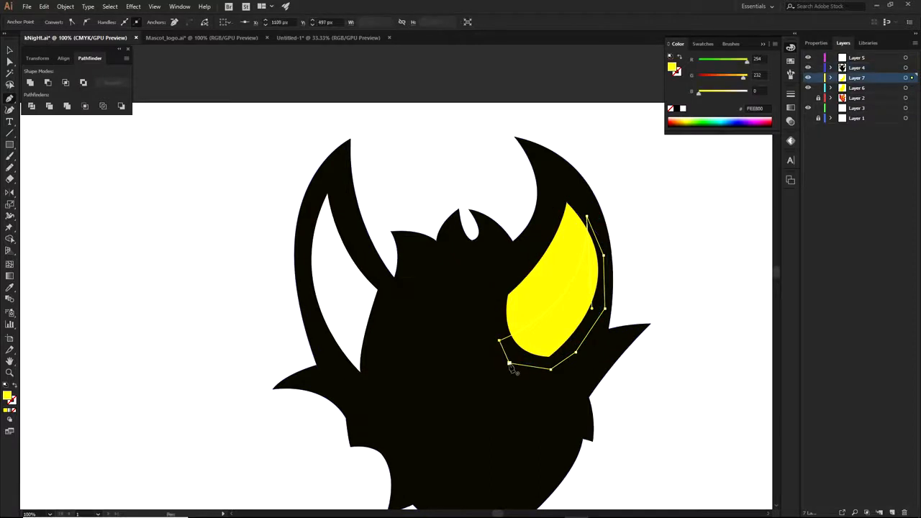
- Fill the right horn's shading shape with dark orange (D09000)
left_click(679, 122)
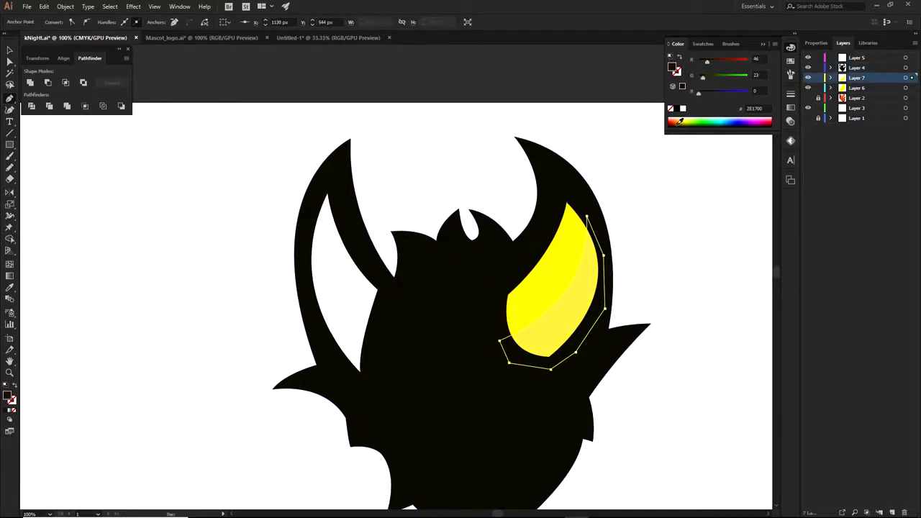
left_click(677, 123)
left_click(680, 122)
key("a")
left_click(662, 311)
left_click_drag(662, 311, 638, 287)
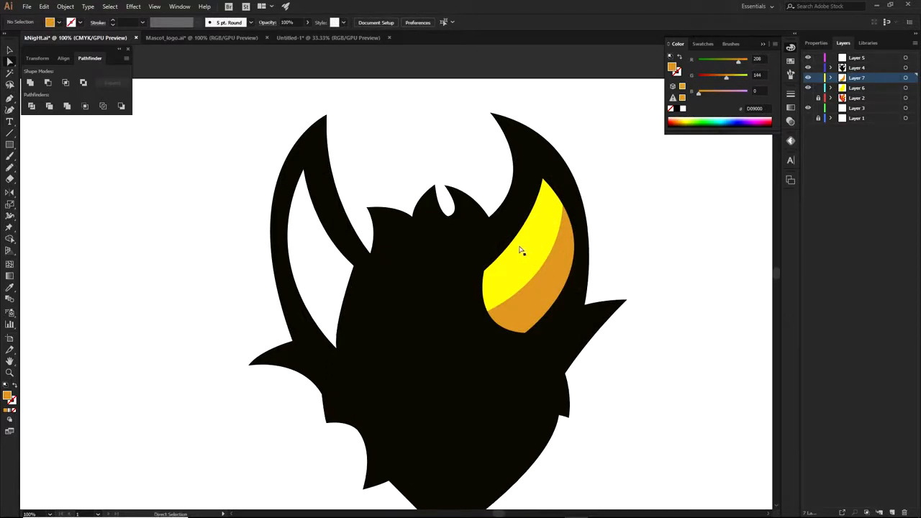
- Reshape the black silhouette's right horn opening by extending its inner corner and bottom point outward and bending the inner edge into a deeper curve
left_click(484, 274)
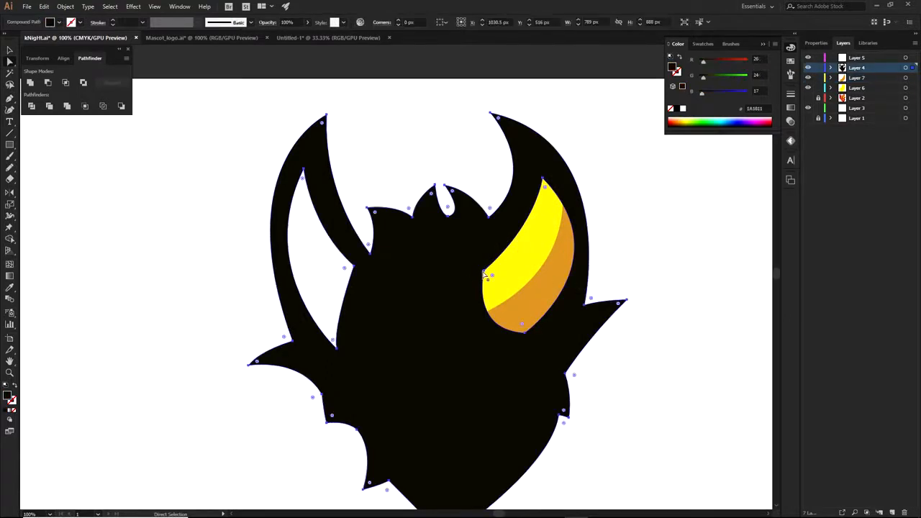
left_click(484, 271)
left_click_drag(483, 271, 474, 280)
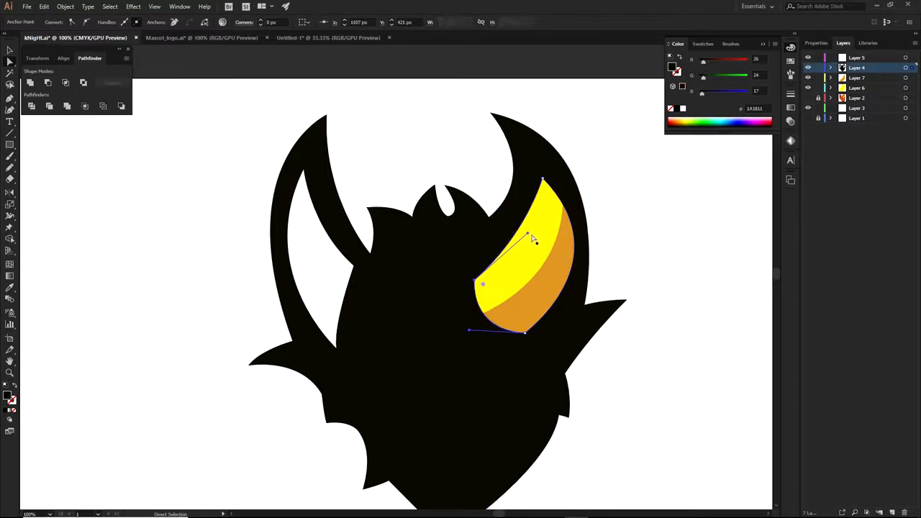
left_click_drag(527, 236, 544, 240)
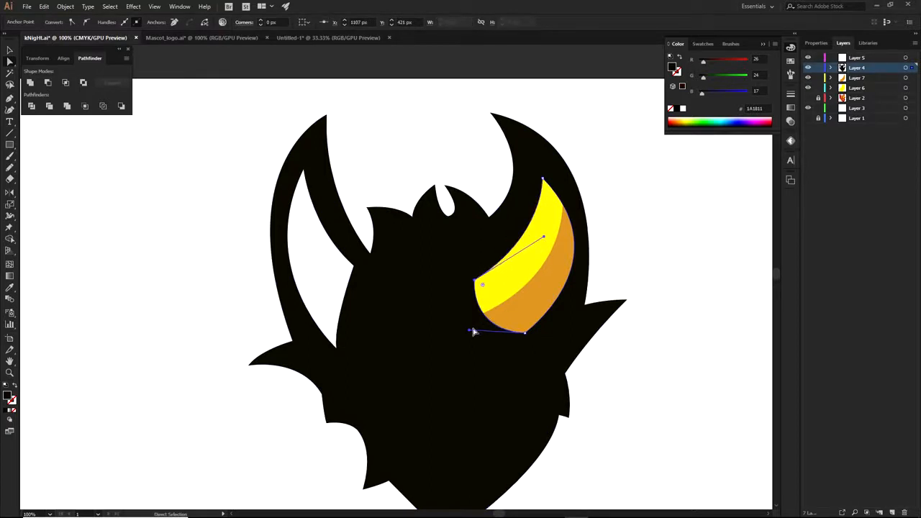
mouse_move(469, 331)
left_mouse_down()
mouse_move(483, 315)
mouse_move(487, 334)
mouse_move(527, 334)
mouse_move(485, 349)
mouse_move(462, 345)
left_mouse_up()
key("ctrl+z")
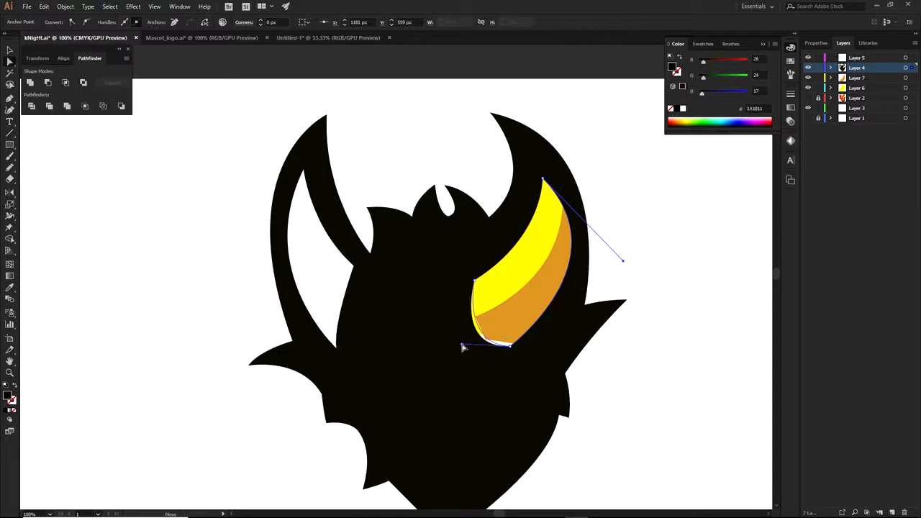
left_click(620, 360)
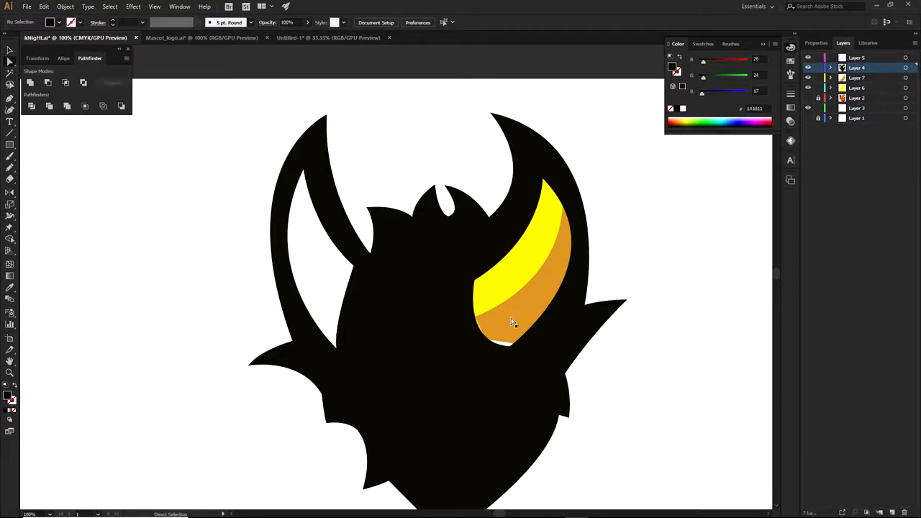
- Reposition the orange shading shape on Layer 7 and pull its lower corner points outward to fill the enlarged horn opening
scroll(511, 322, "up", 1)
left_click(471, 338)
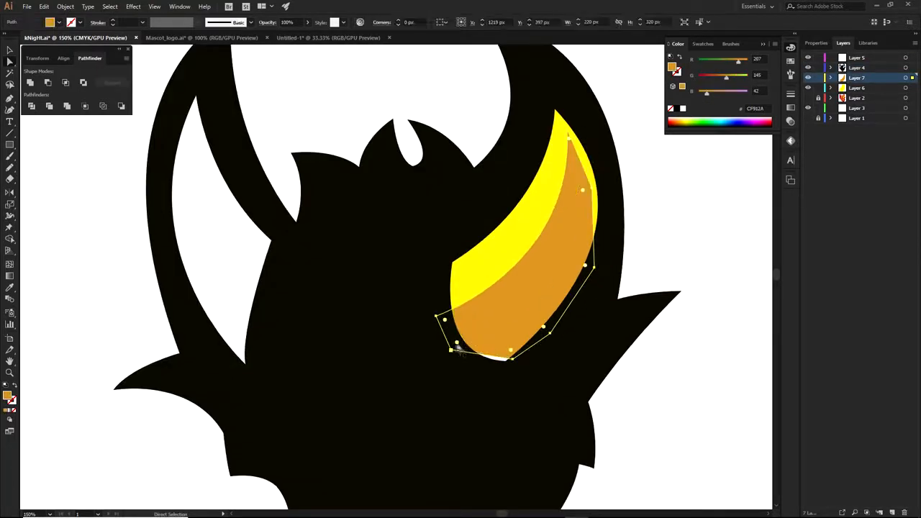
left_click_drag(468, 331, 439, 318)
left_click(454, 318)
left_click_drag(469, 351, 462, 368)
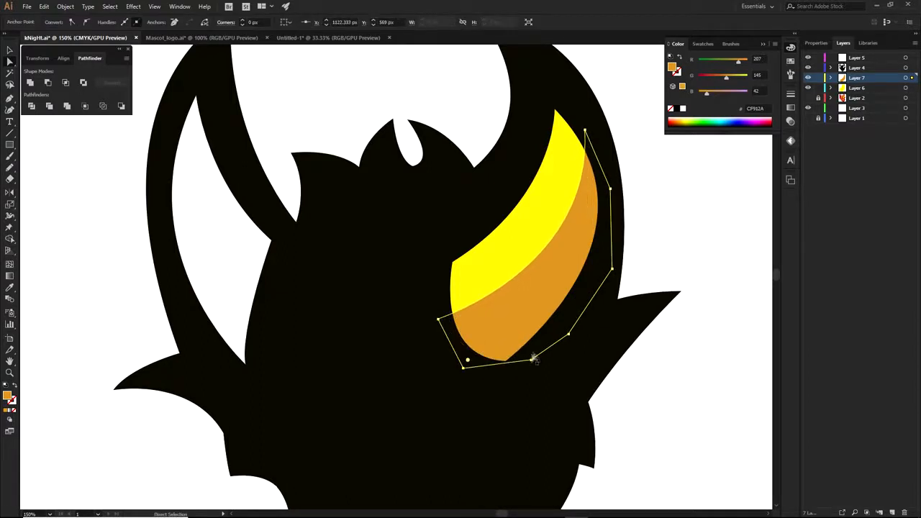
left_click(693, 167)
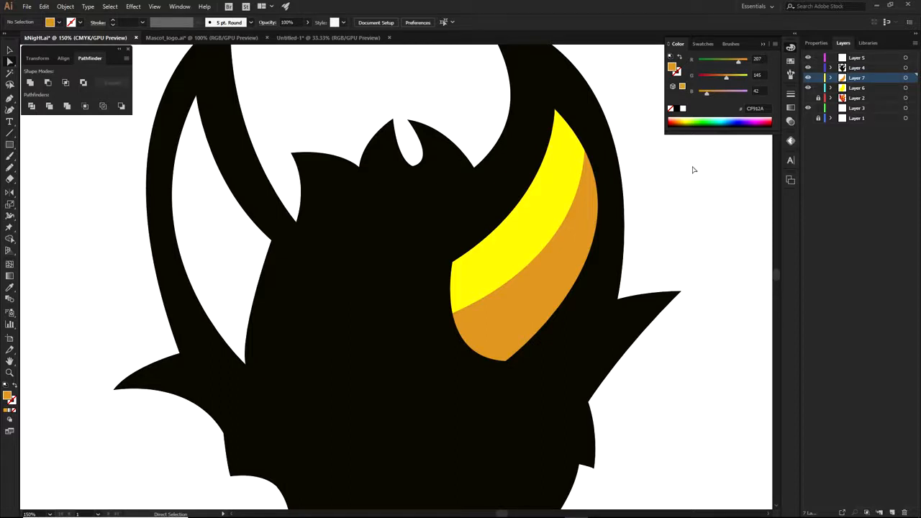
- Try moving the black silhouette off the horn's color layers, undo the move and clear the selection
scroll(652, 350, "down", 2)
left_click_drag(647, 385, 595, 351)
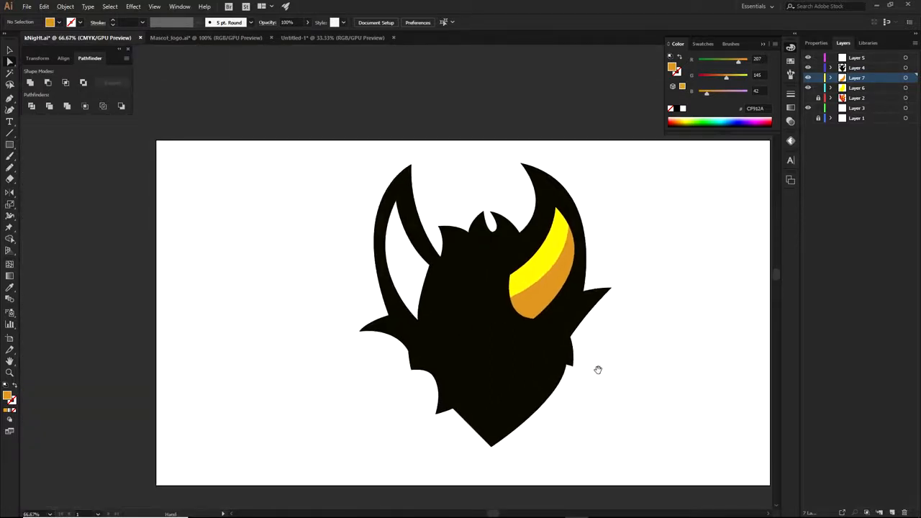
scroll(525, 343, "up", 2)
scroll(518, 343, "down", 2)
left_click_drag(513, 345, 484, 353)
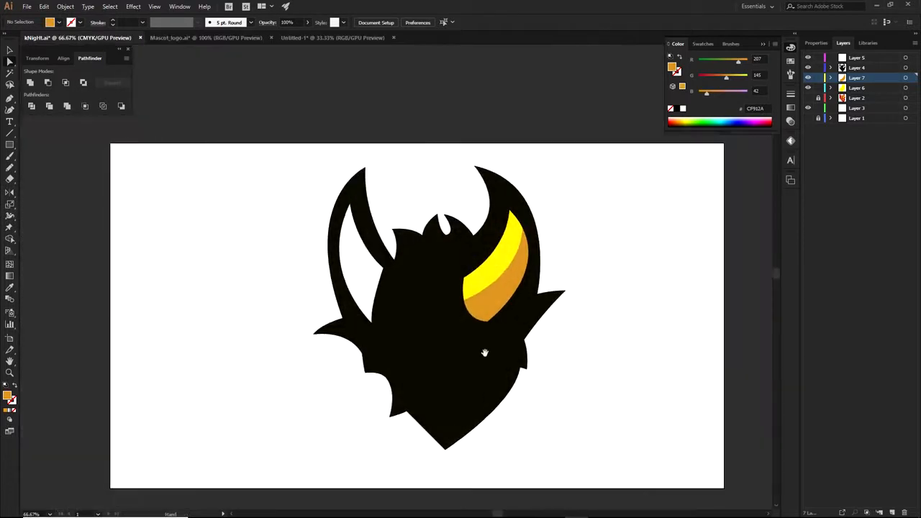
left_click_drag(389, 181, 529, 350)
left_click_drag(460, 284, 614, 282)
key("ctrl+z")
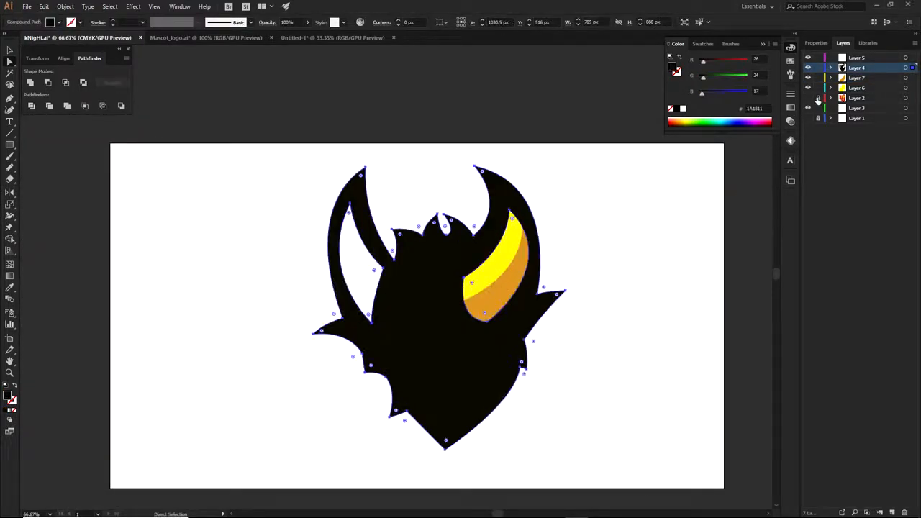
key("ctrl+shift+a")
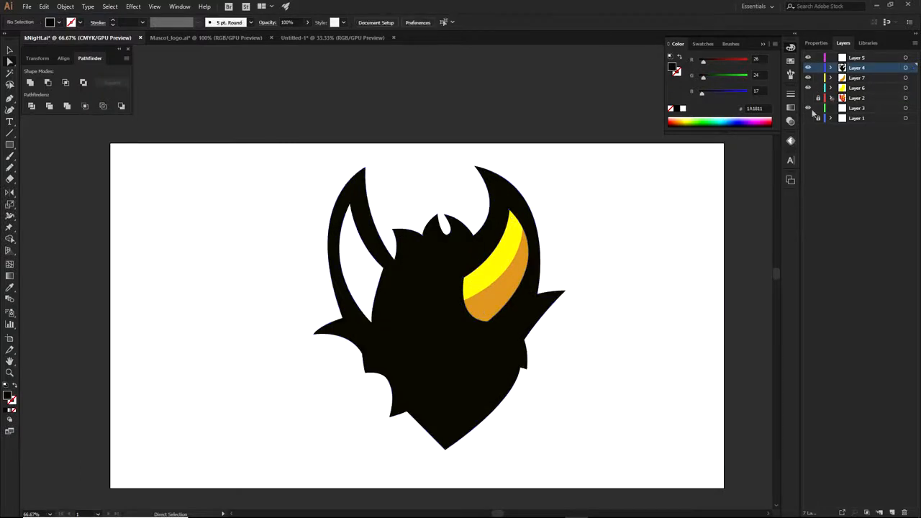
- Hide Layers 4 to 7, show the original artwork on Layer 2, and unlock Layer 2
left_click_drag(809, 87, 811, 61)
left_click(808, 97)
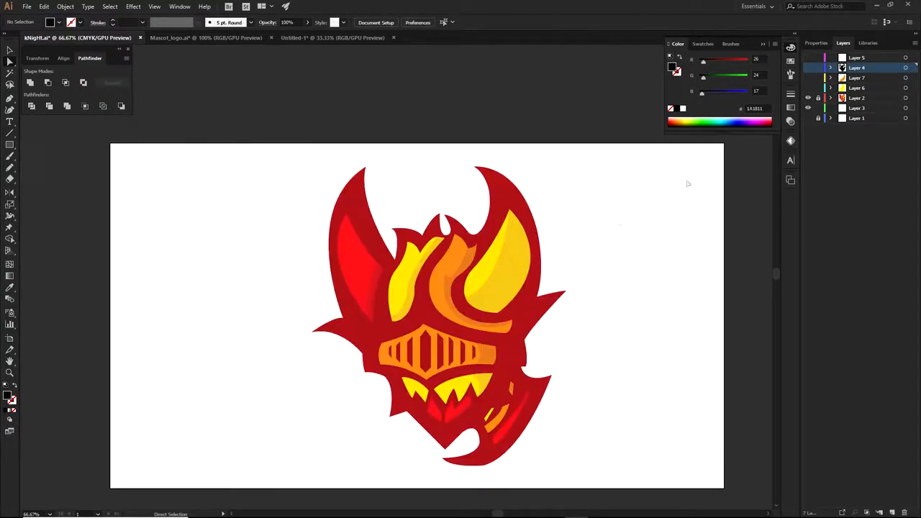
left_click(818, 98)
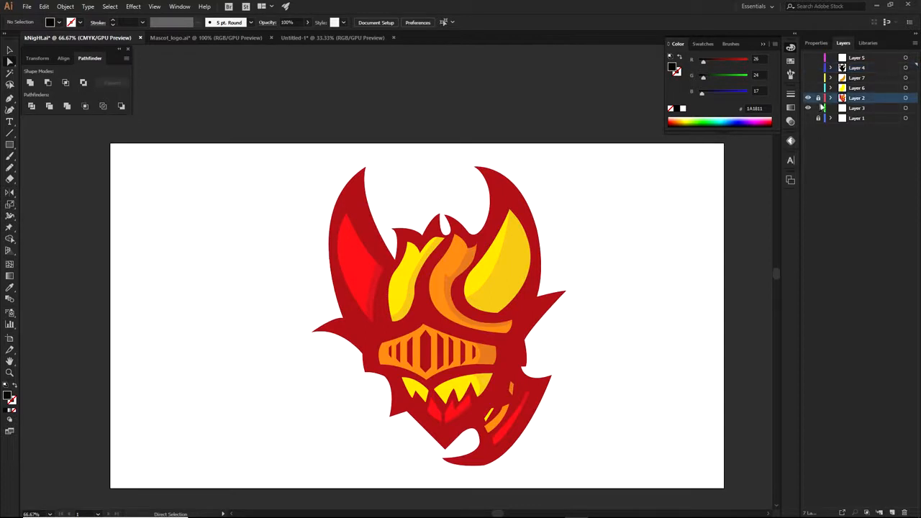
- Pull the original helmet's base artwork away from its shading shapes and drag separate visor bars out onto the empty artboard
key("v")
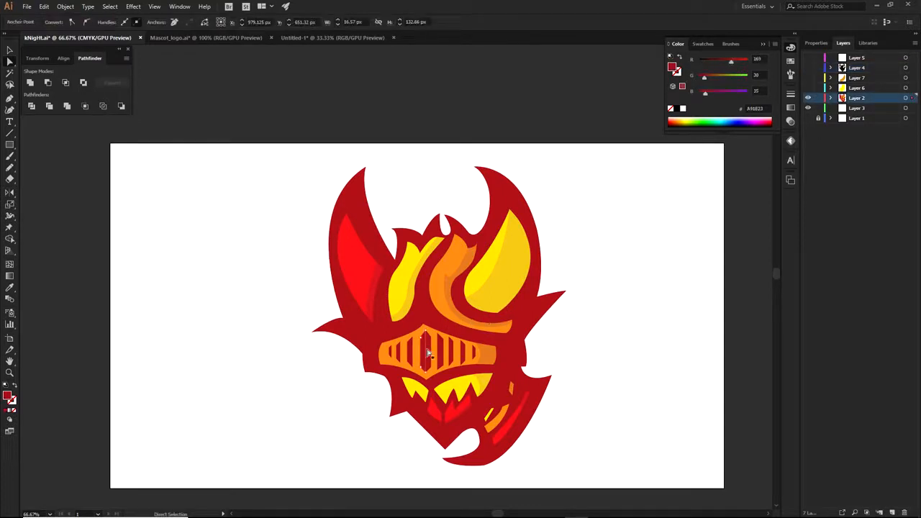
left_click(429, 358)
mouse_move(429, 357)
left_mouse_down()
mouse_move(635, 344)
mouse_move(423, 383)
left_mouse_up()
key("a")
left_click(584, 397)
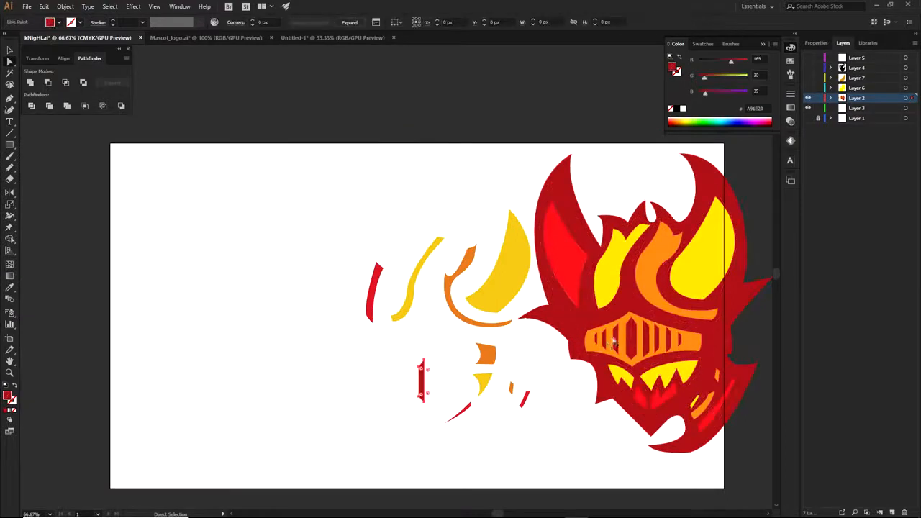
left_click_drag(633, 340, 531, 445)
left_click(606, 465)
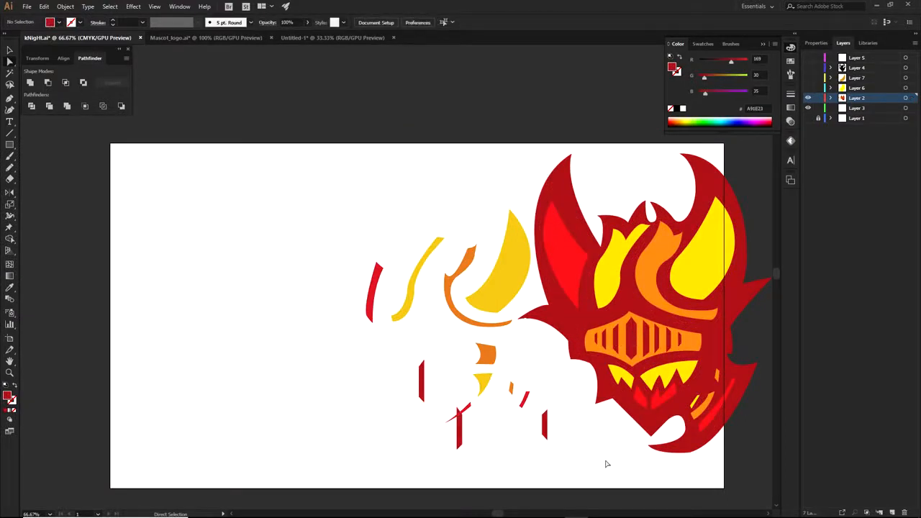
- Undo the moves that pulled the original artwork and its visor bars apart
key("ctrl+z")
key("ctrl+z")
key("ctrl+z")
key("ctrl+z")
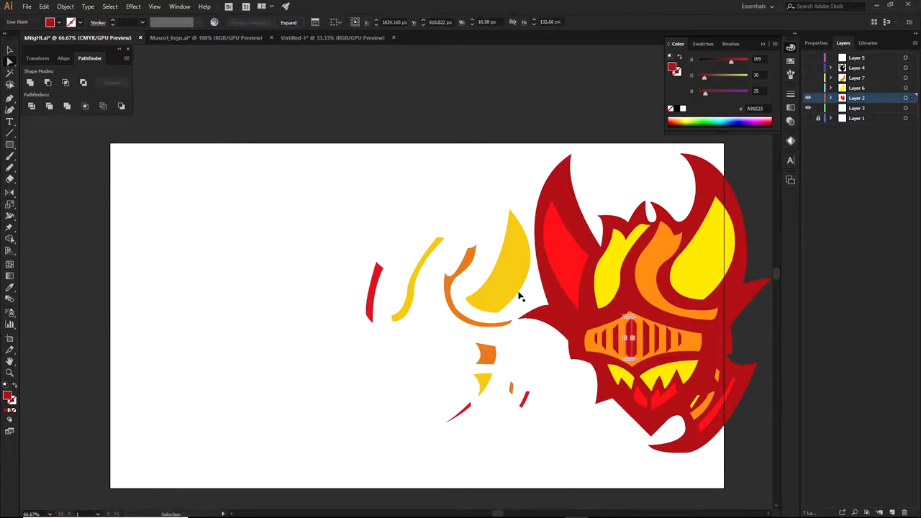
- Hide Layer 2 and show Layers 4 to 7 again to view the rebuilt helmet
left_click(808, 98)
left_click(808, 88)
left_click_drag(809, 88, 808, 57)
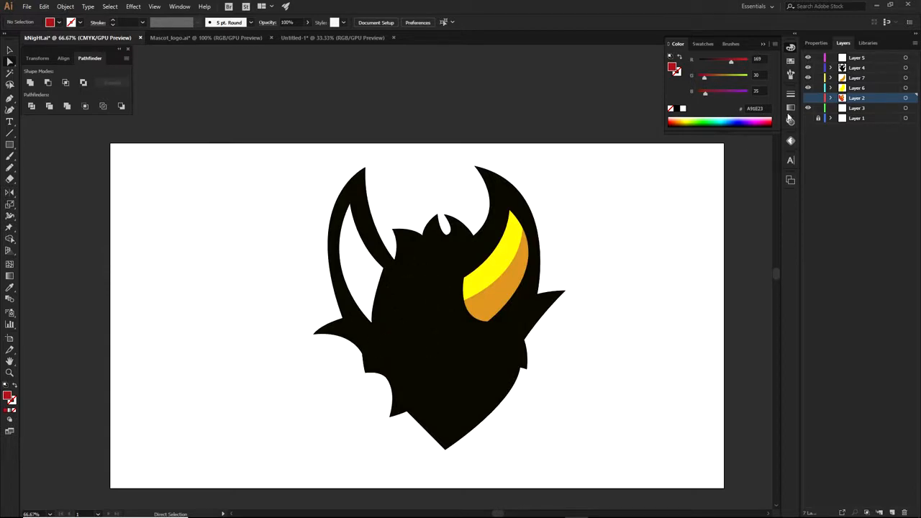
- Hide Layers 3 to 7, show only the original artwork on Layer 2, and select the right horn's yellow shape
left_click_drag(808, 67, 808, 59)
left_click_drag(809, 98, 808, 58)
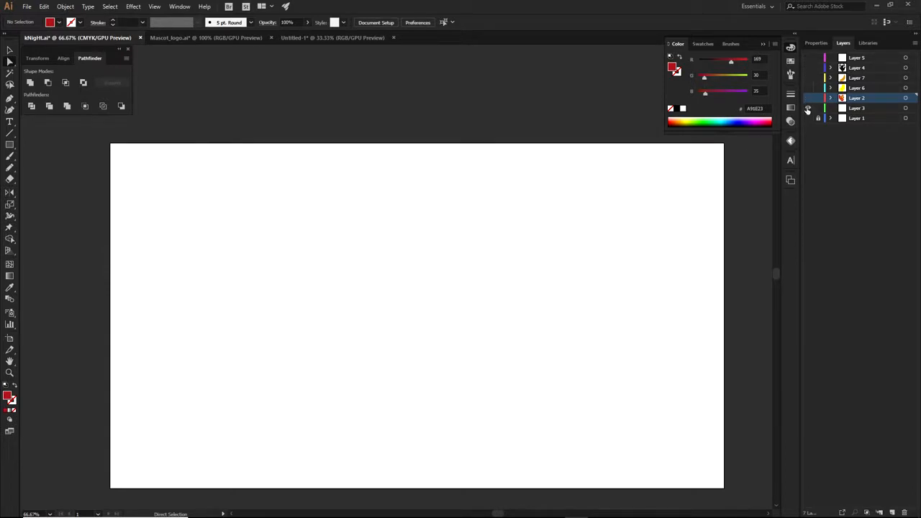
left_click(808, 98)
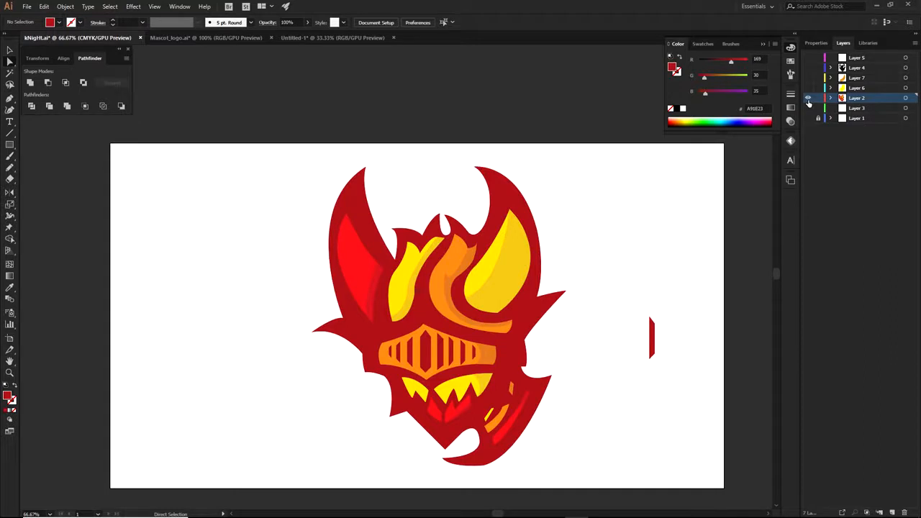
left_click(481, 271)
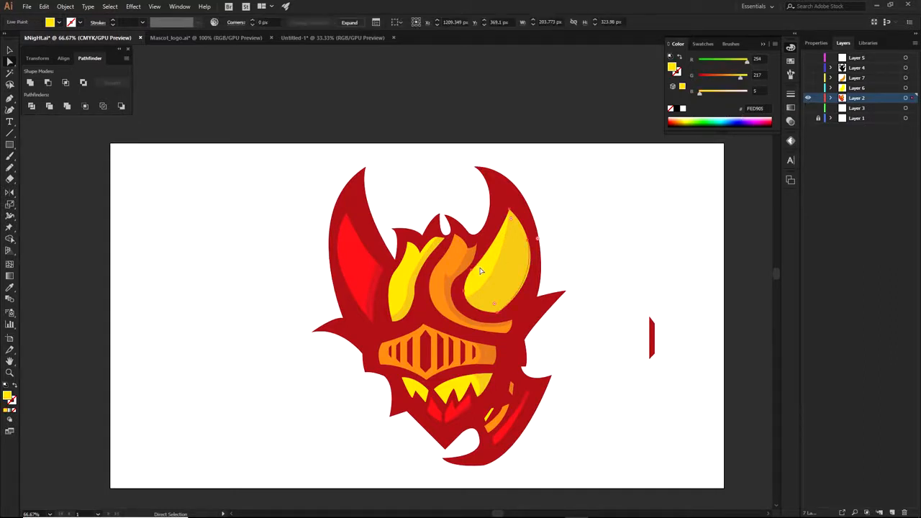